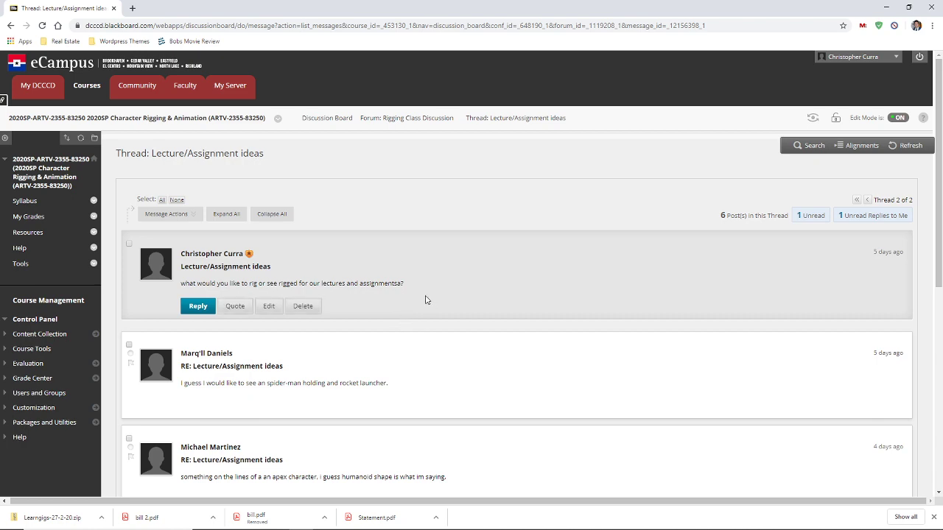
Scroll the discussion thread and check the current date and time in the taskbar calendar
scroll(427, 299, "down", 1)
scroll(427, 299, "down", 1)
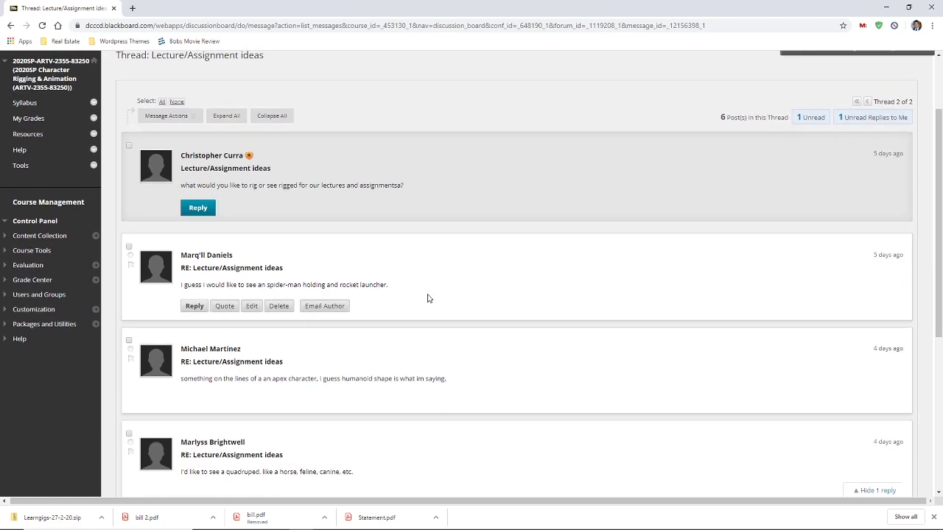
scroll(427, 299, "up", 2)
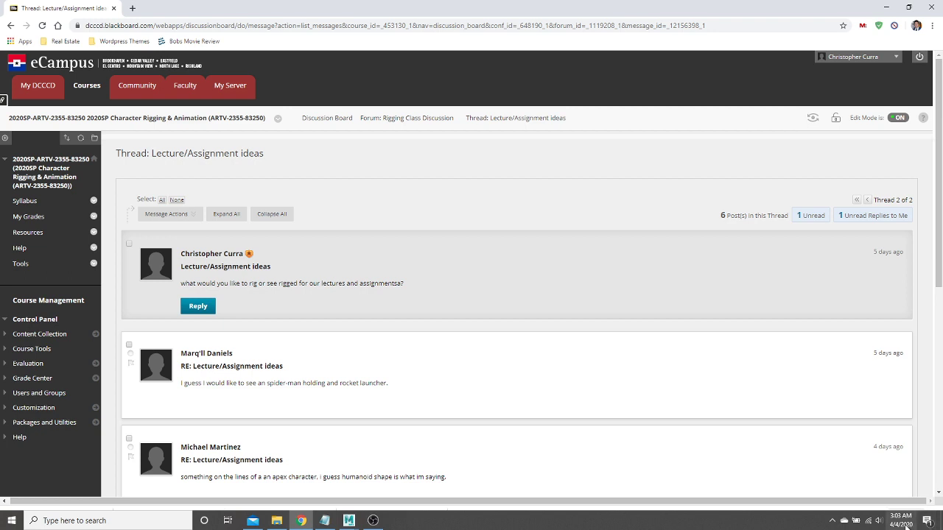
left_click(900, 520)
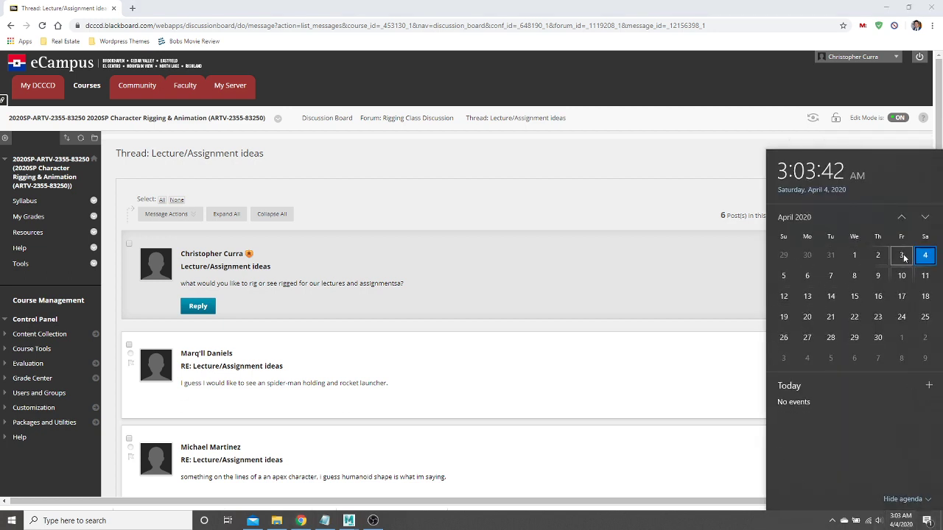
left_click(699, 243)
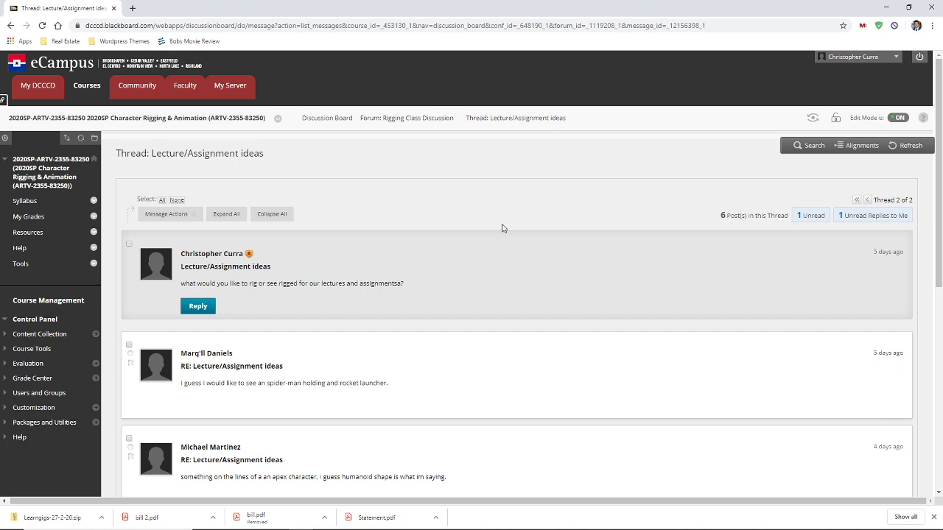
Launch Notepad, type the instructor's e-mail address into a new note, then minimize it
key("super")
type("notepad")
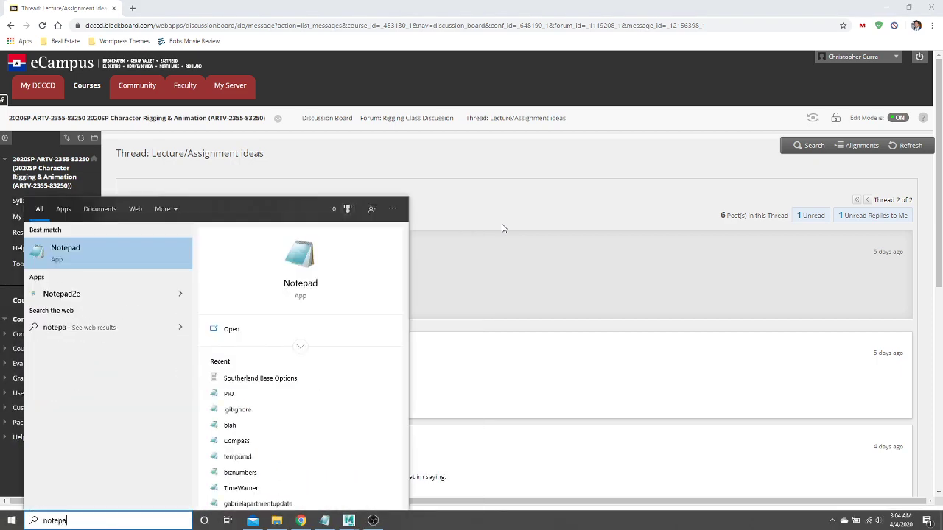
key("Return")
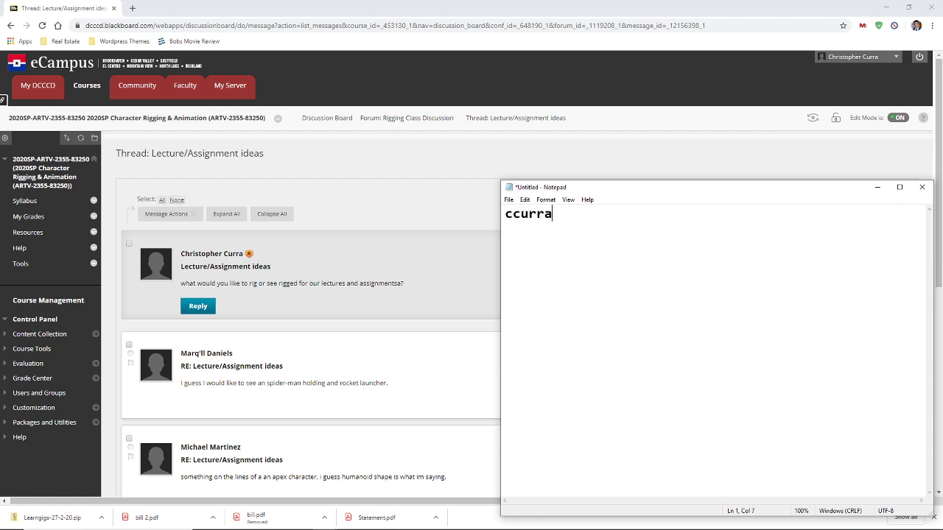
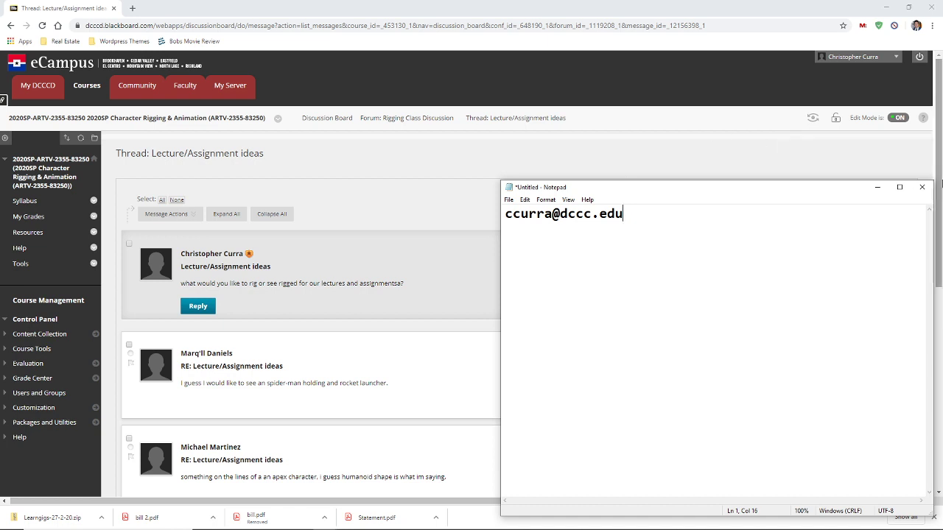
left_click(878, 187)
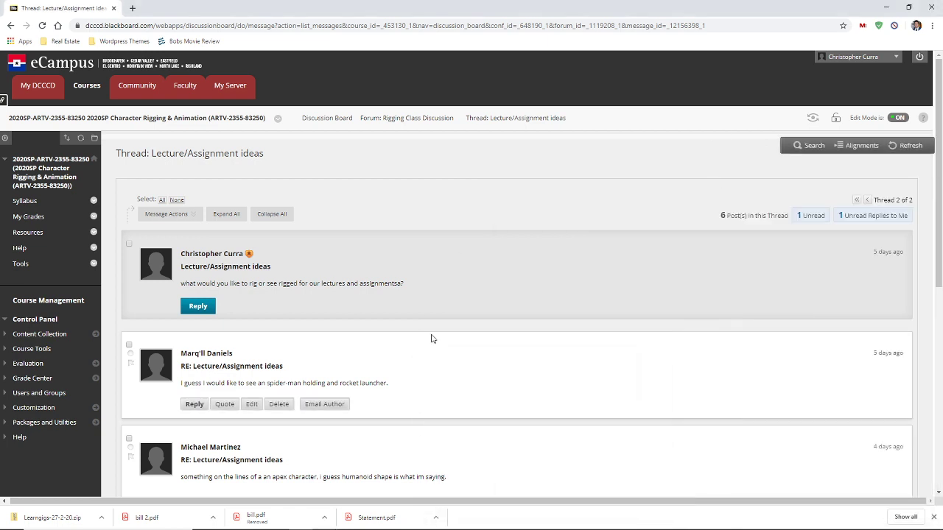
mouse_move(417, 313)
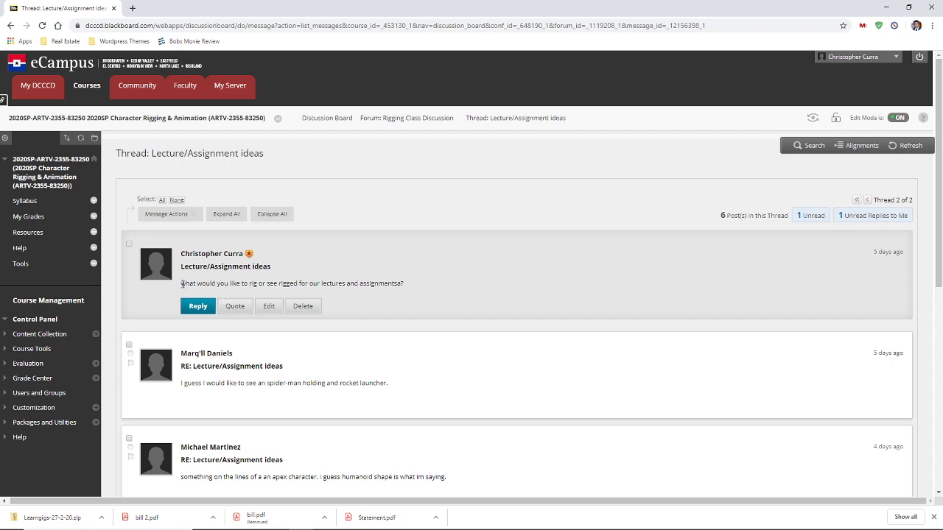
left_click_drag(182, 284, 338, 284)
scroll(338, 289, "down", 2)
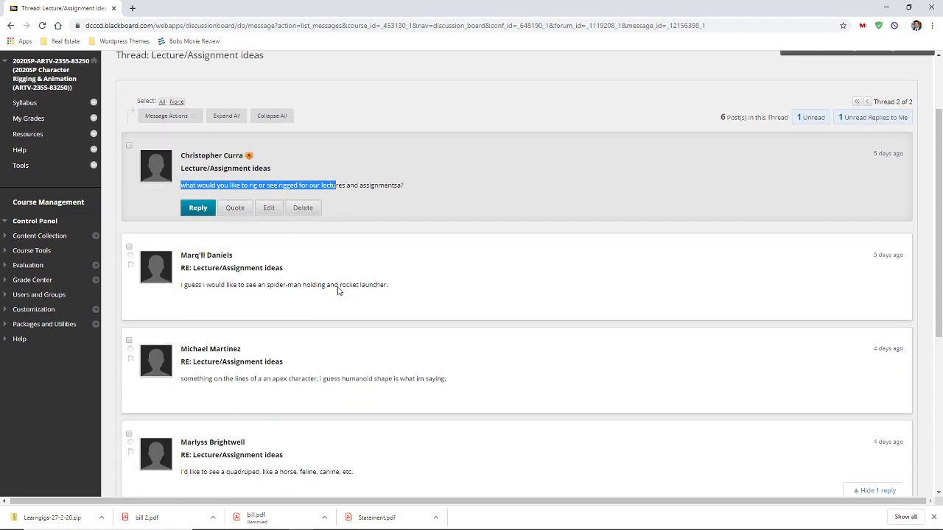
left_click(338, 291)
left_click_drag(187, 285, 394, 290)
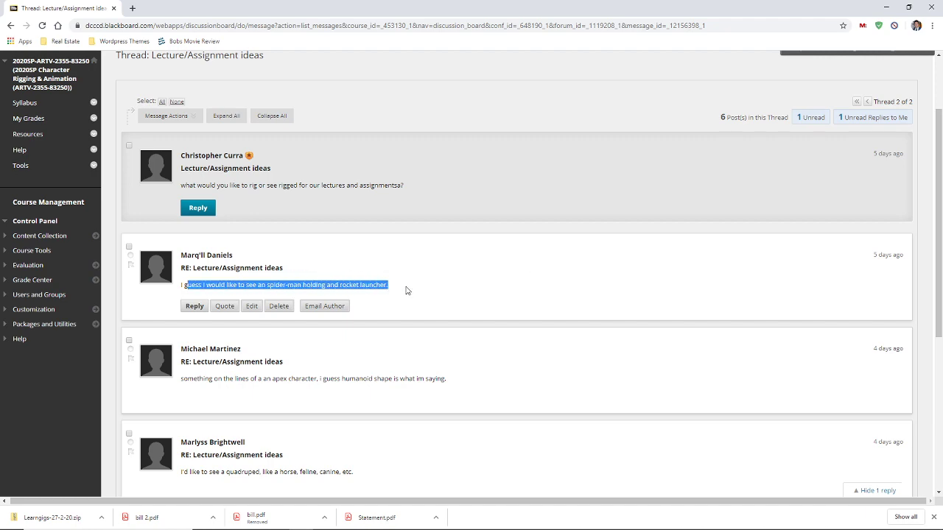
left_click(388, 286)
scroll(389, 285, "down", 2)
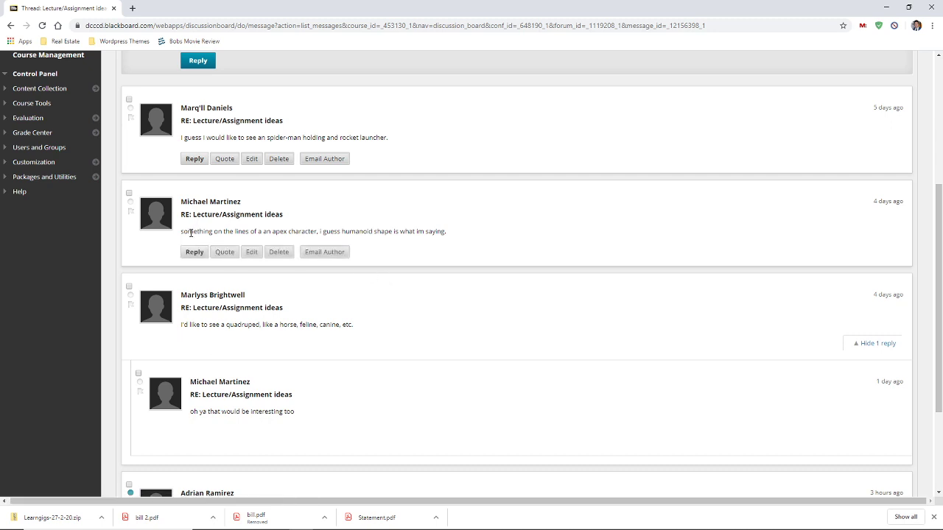
left_click_drag(182, 231, 438, 238)
left_click(438, 240)
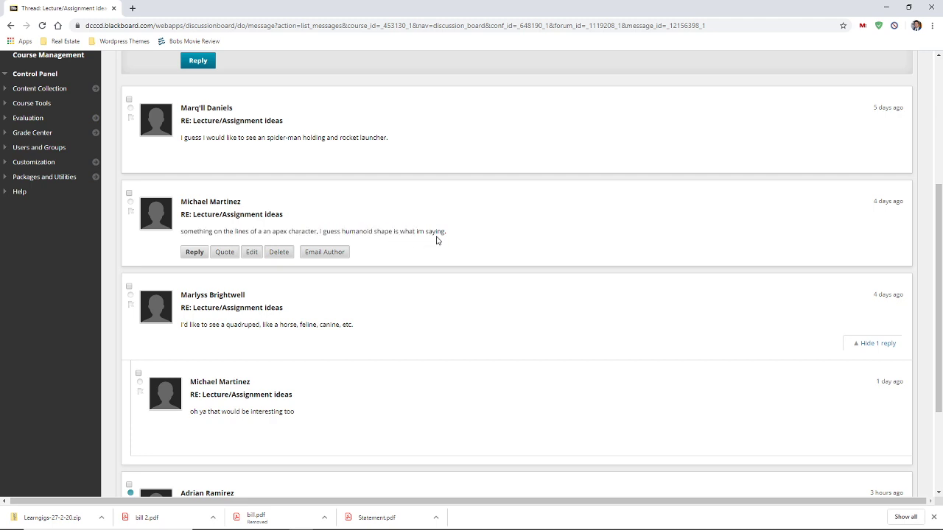
scroll(436, 241, "down", 1)
scroll(435, 242, "down", 1)
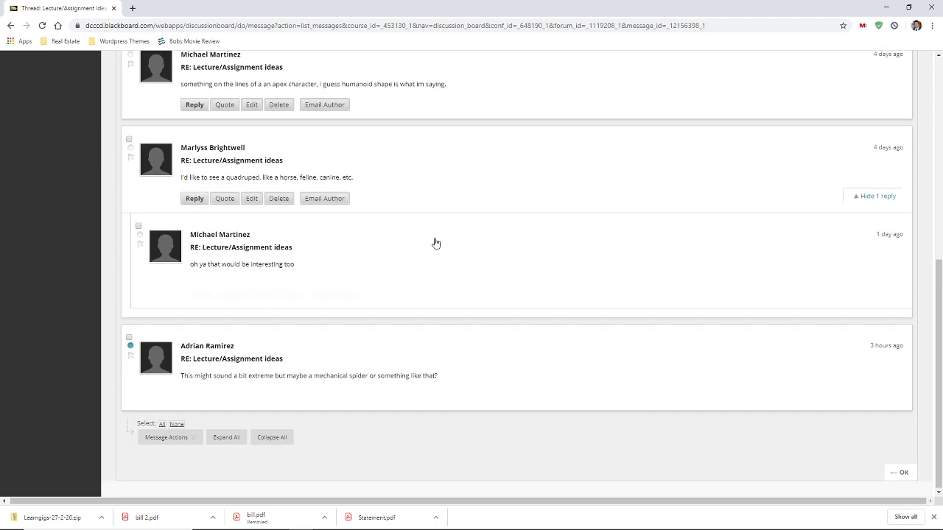
left_click_drag(238, 177, 347, 179)
left_click(356, 183)
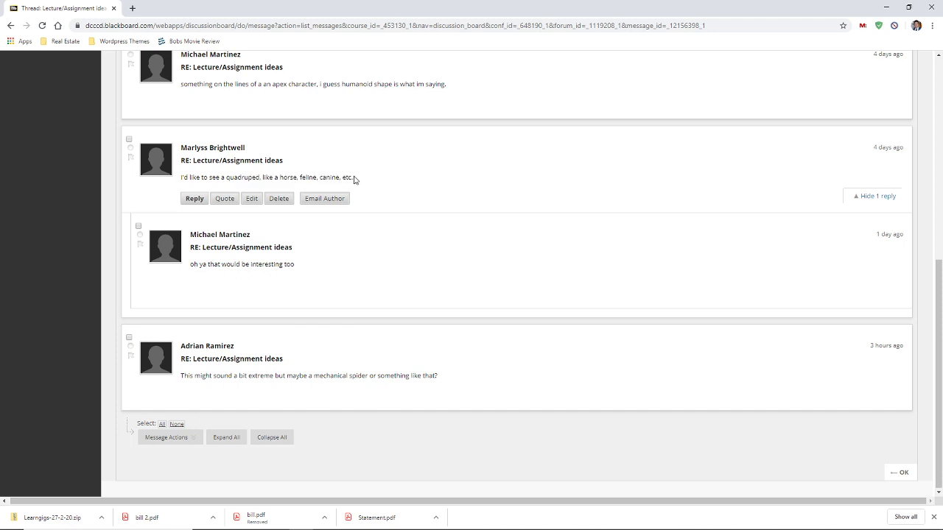
left_click_drag(190, 263, 325, 269)
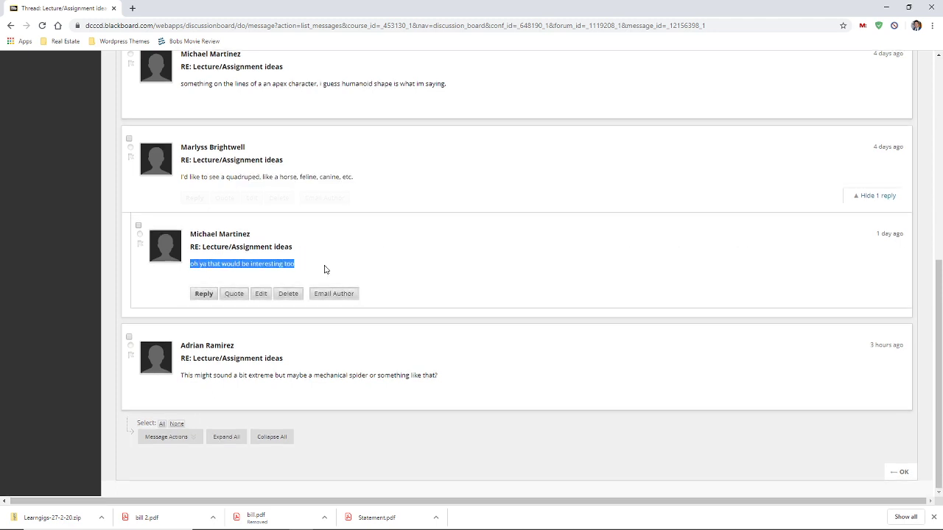
left_click(324, 270)
left_click(166, 437)
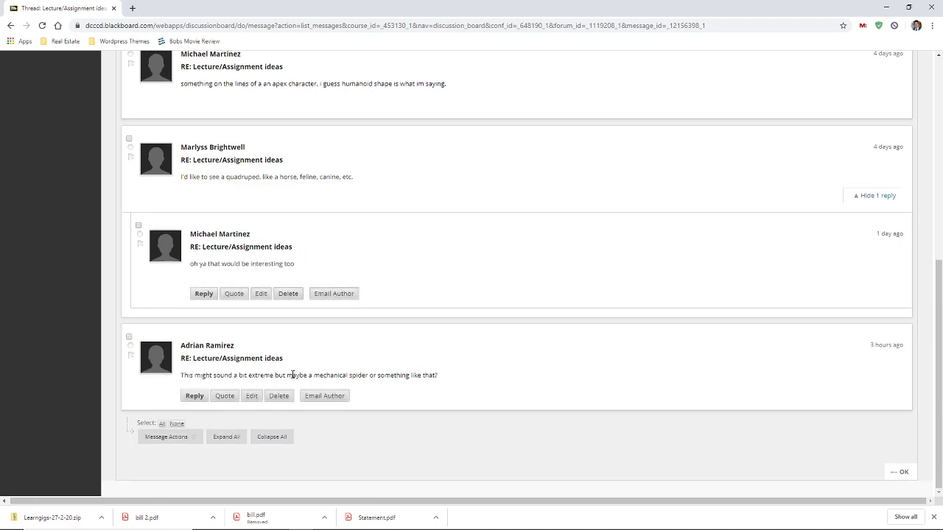
left_click_drag(293, 376, 440, 375)
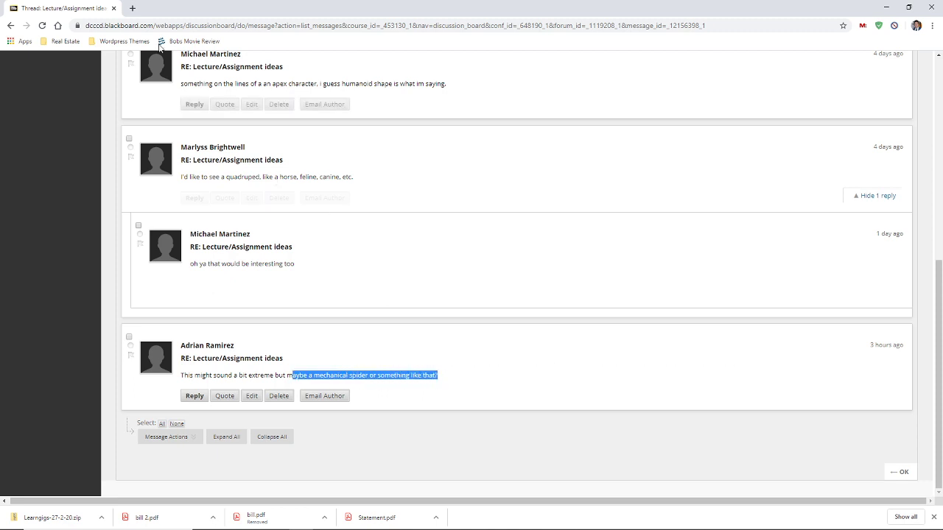
left_click(131, 9)
Google 'cadnav' and open the CadNav site, landing on the Jeep Wrangler Convertible model page
left_click(398, 210)
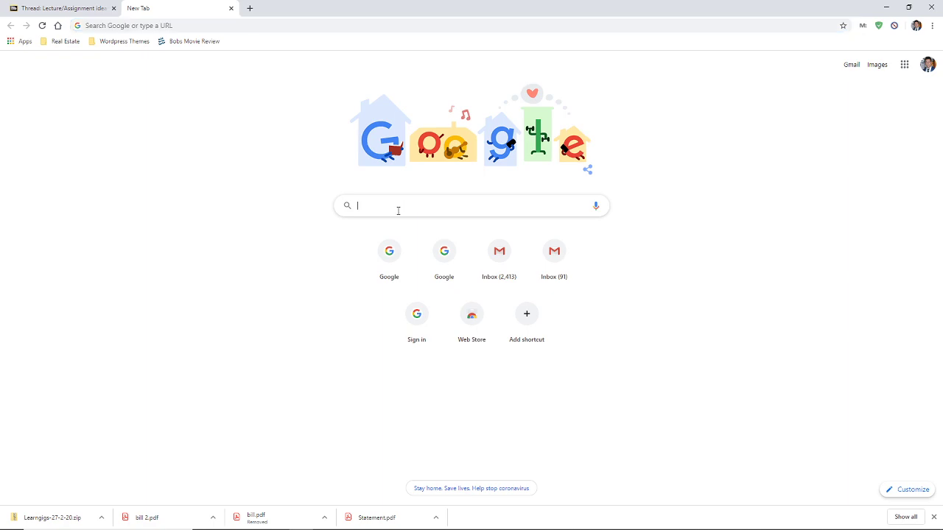
type("cadnav")
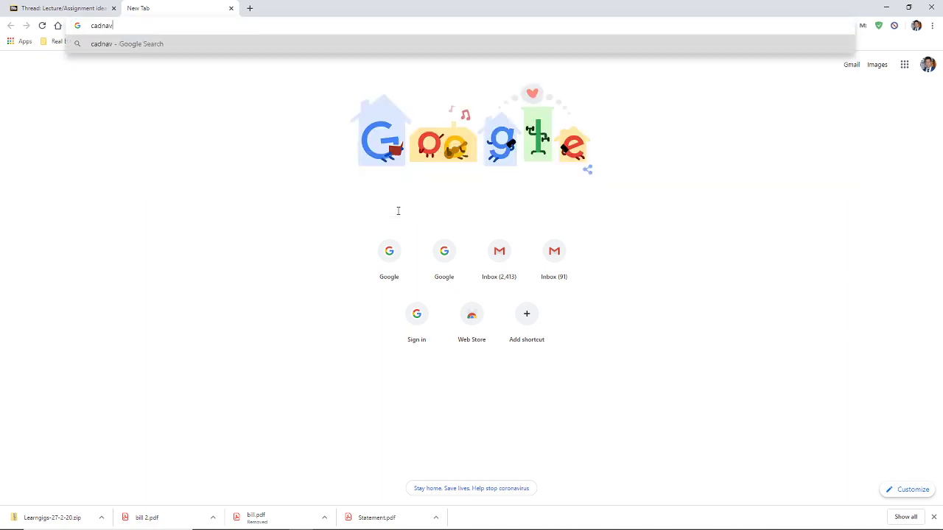
key("Return")
left_click(110, 153)
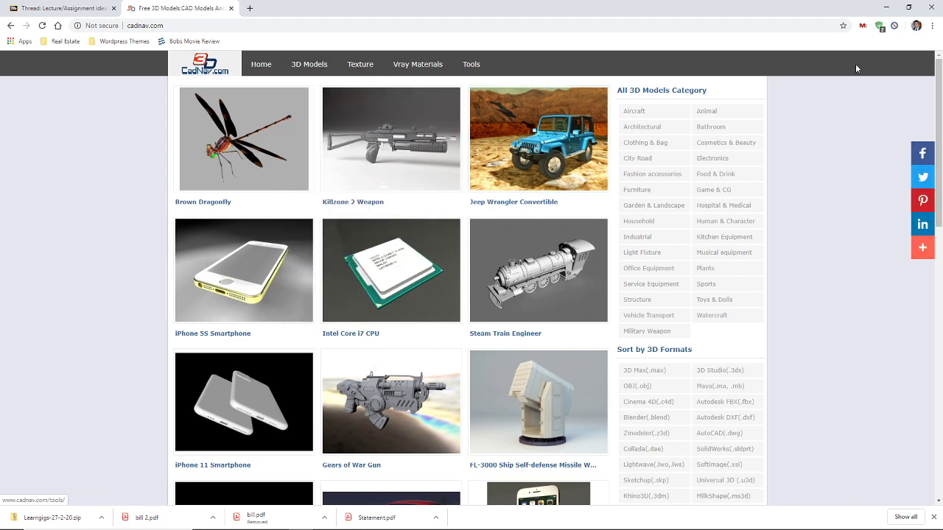
left_click(549, 148)
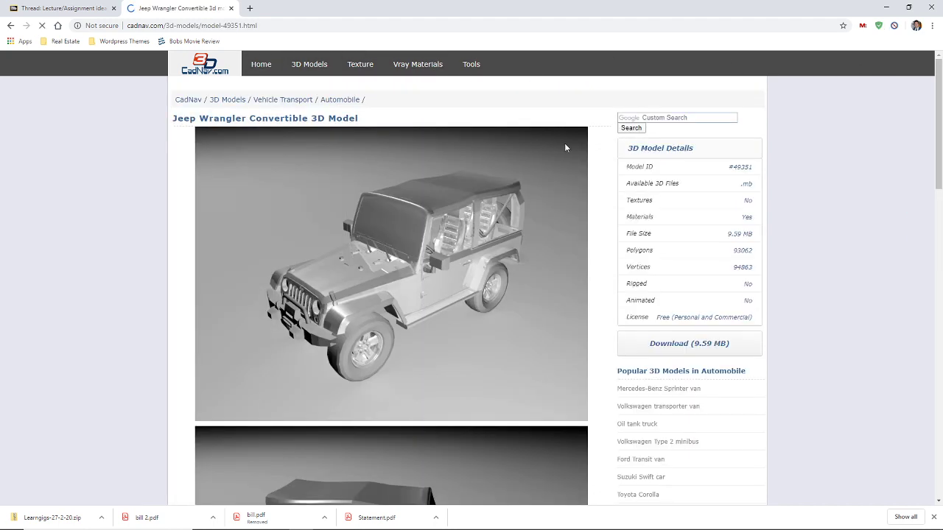
Search the CadNav site for 'spider' and open the Spider 3D models page 3 gallery
left_click(640, 117)
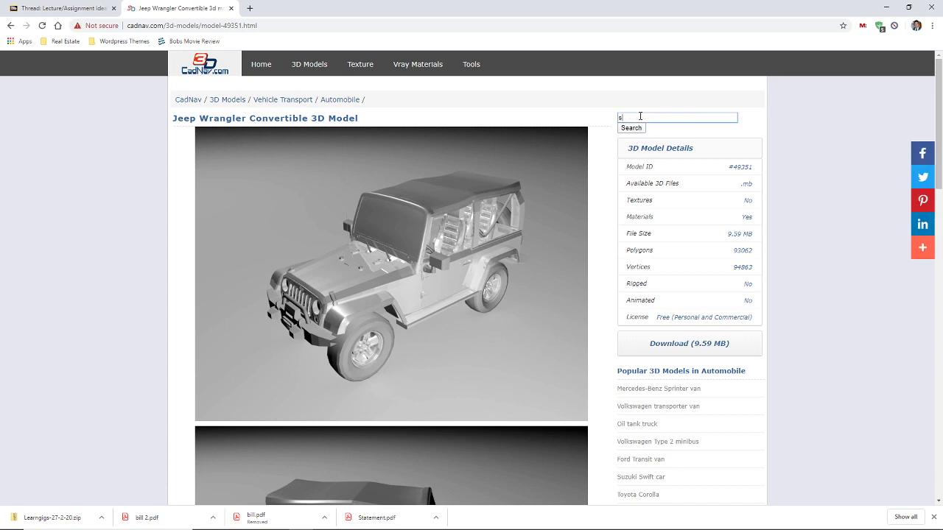
type("spider")
key("Return")
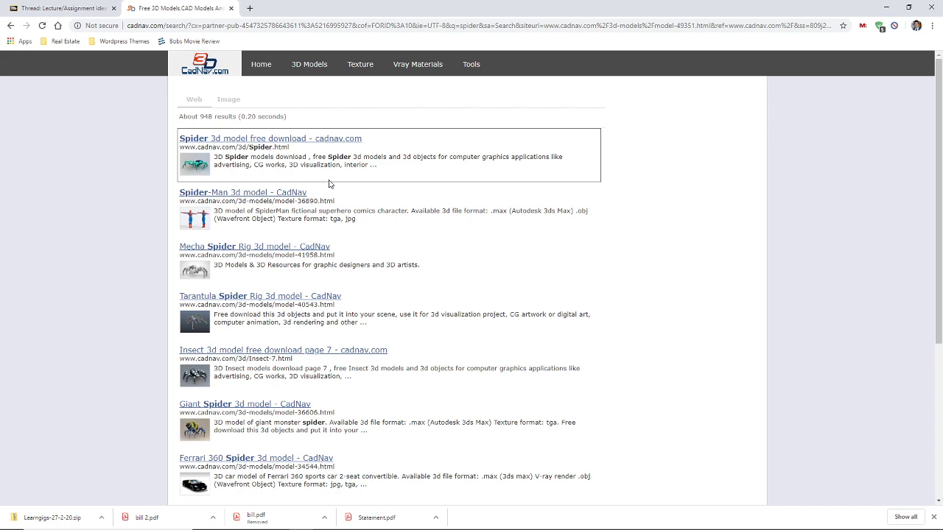
scroll(328, 184, "down", 5)
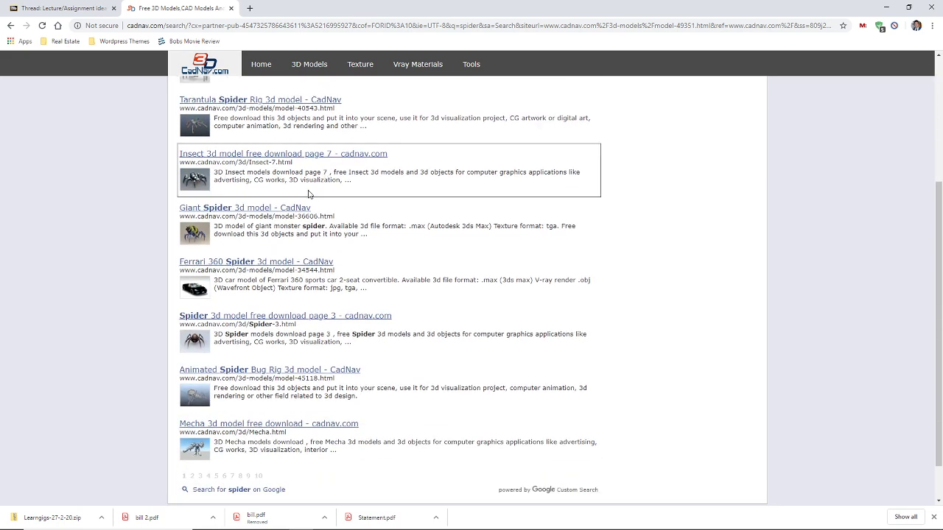
scroll(311, 202, "down", 1)
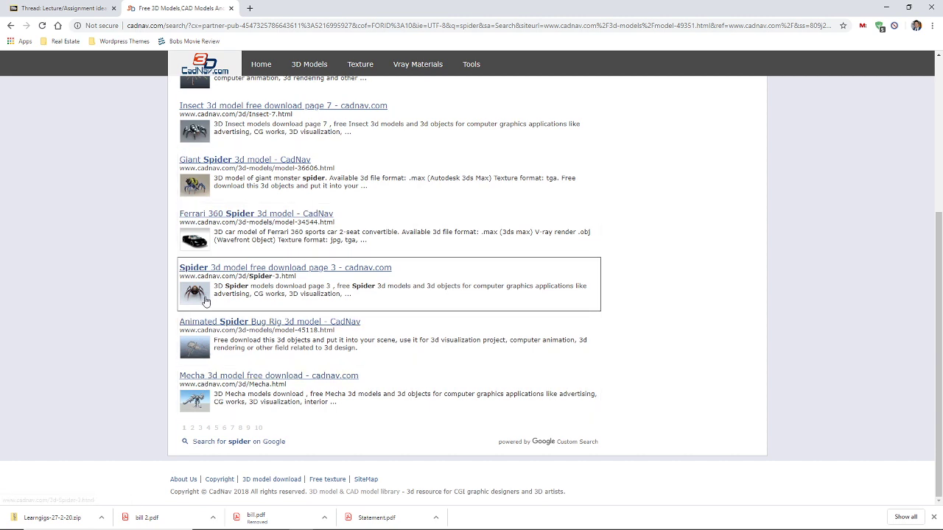
left_click(206, 299)
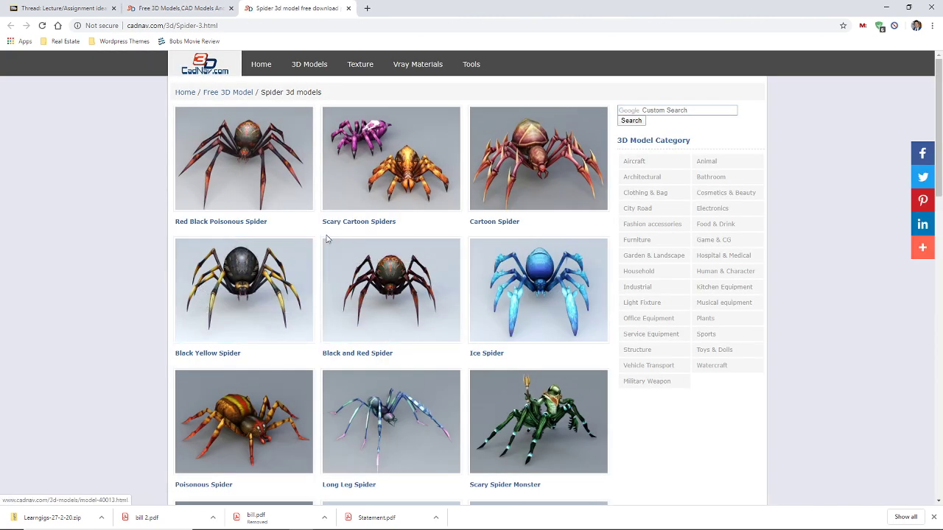
Browse the spider model listings, moving to page 4 and then back to page 1
scroll(328, 237, "down", 3)
scroll(327, 237, "down", 3)
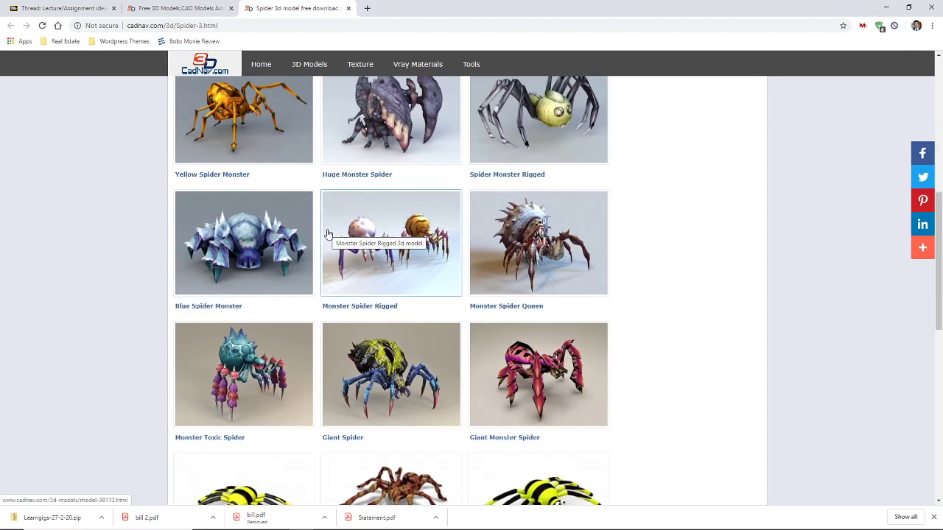
scroll(328, 234, "down", 3)
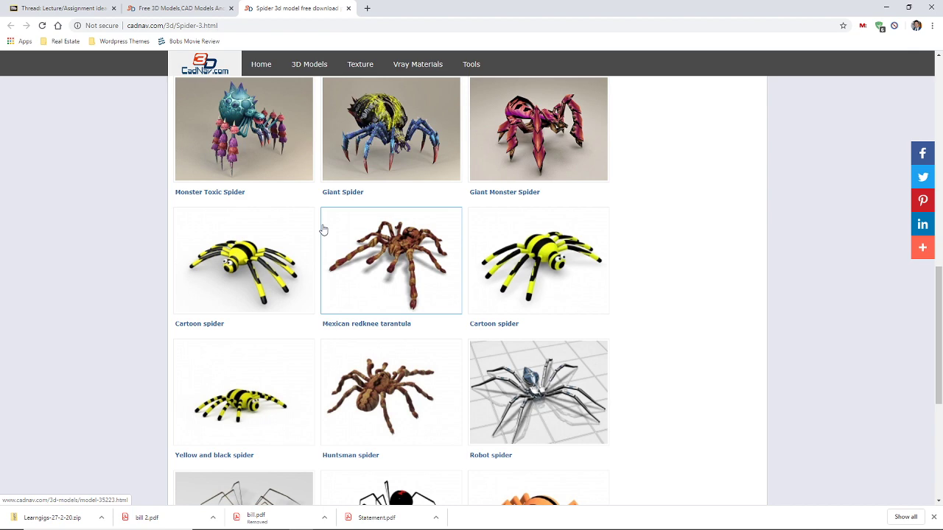
scroll(323, 231, "down", 4)
scroll(324, 230, "up", 5)
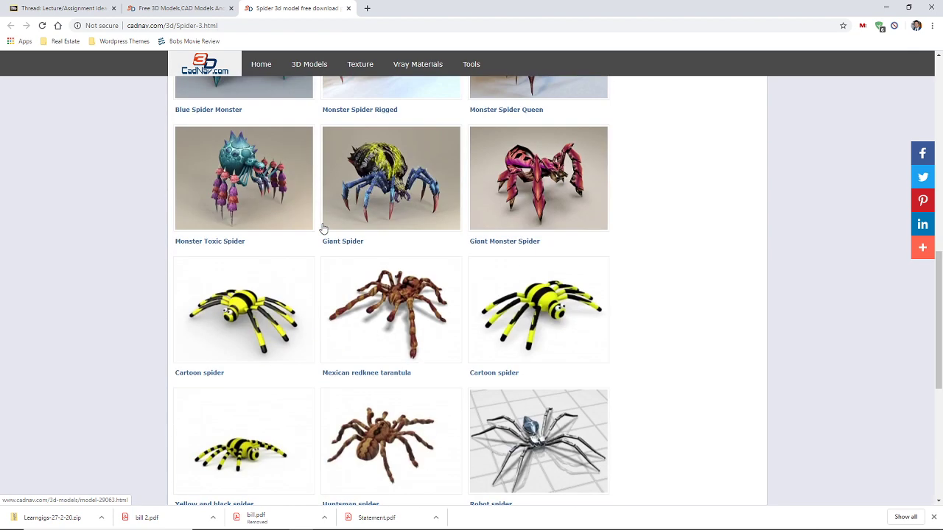
scroll(324, 229, "up", 4)
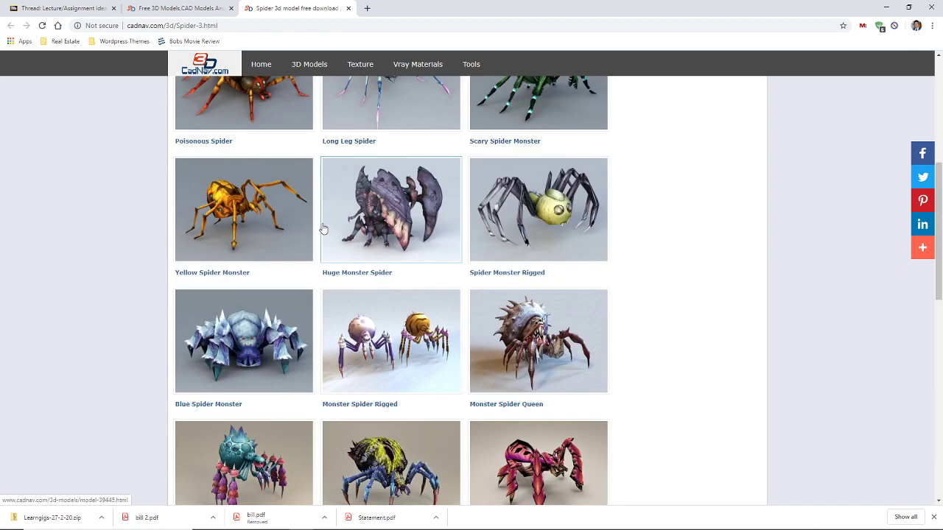
scroll(324, 229, "up", 4)
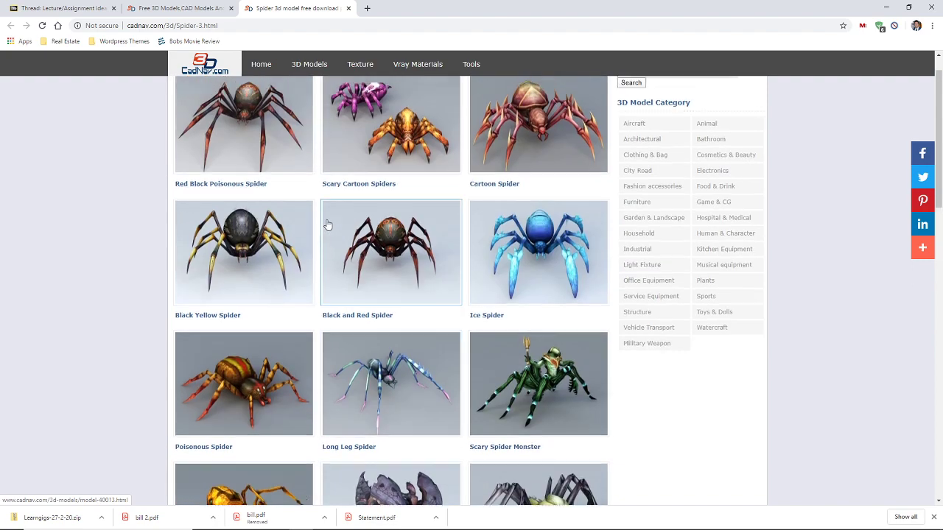
scroll(327, 223, "down", 12)
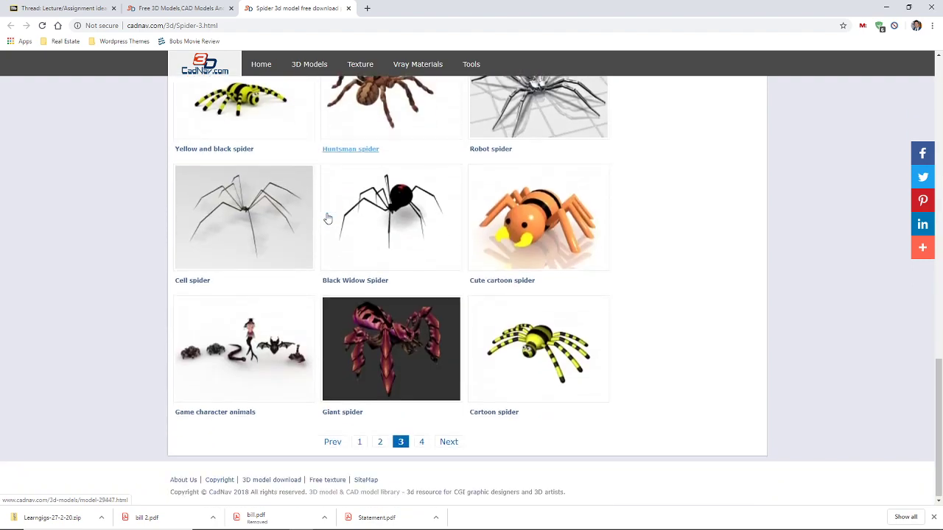
left_click(421, 441)
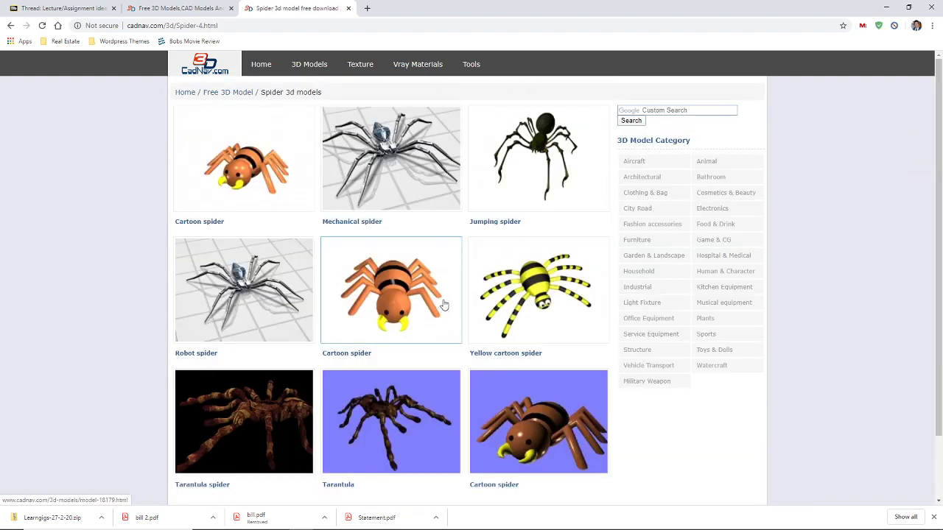
scroll(444, 296, "down", 3)
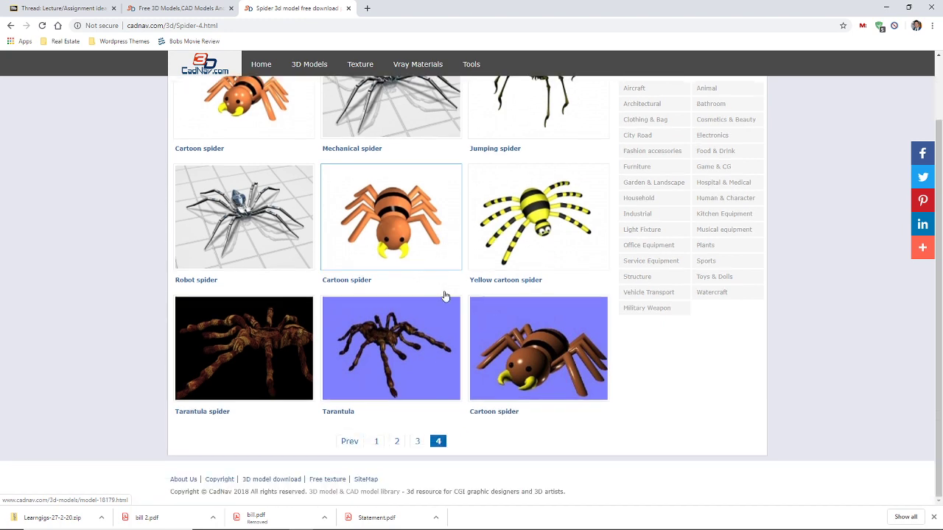
left_click(379, 439)
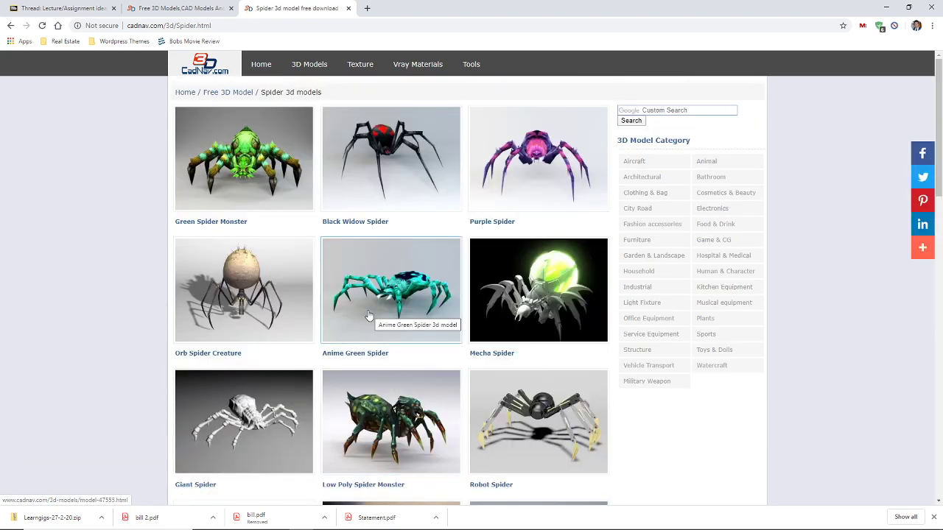
scroll(374, 309, "down", 5)
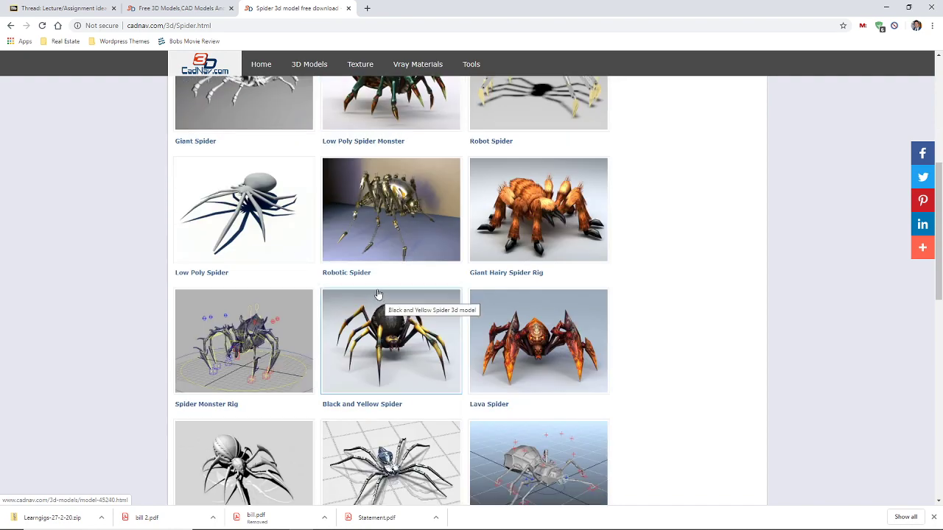
Look over the Spider Monster Rig model page, then go back and close the listing tab
left_click(306, 318)
scroll(379, 330, "down", 8)
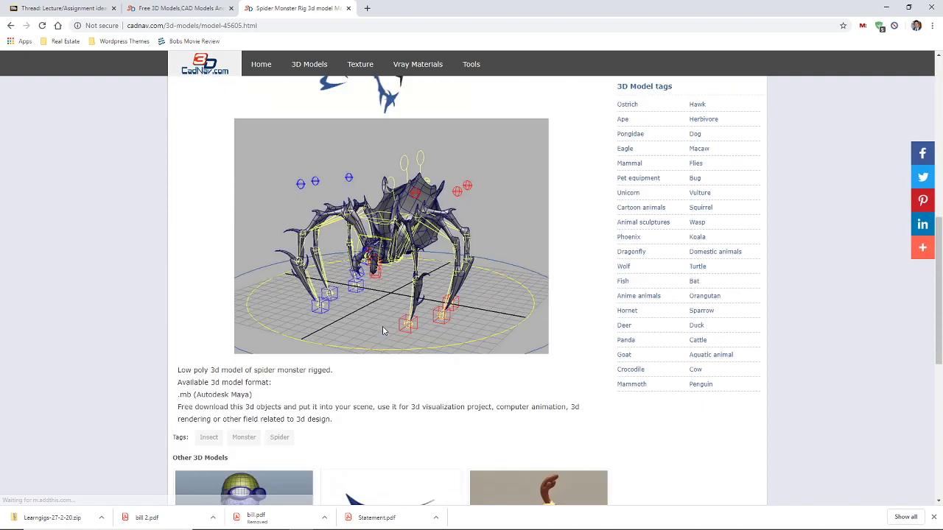
scroll(380, 325, "up", 2)
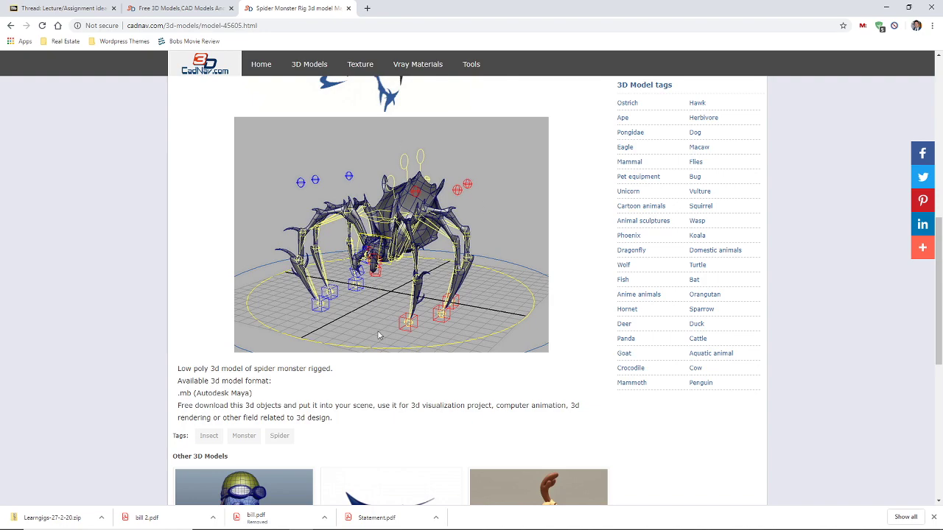
scroll(377, 322, "down", 4)
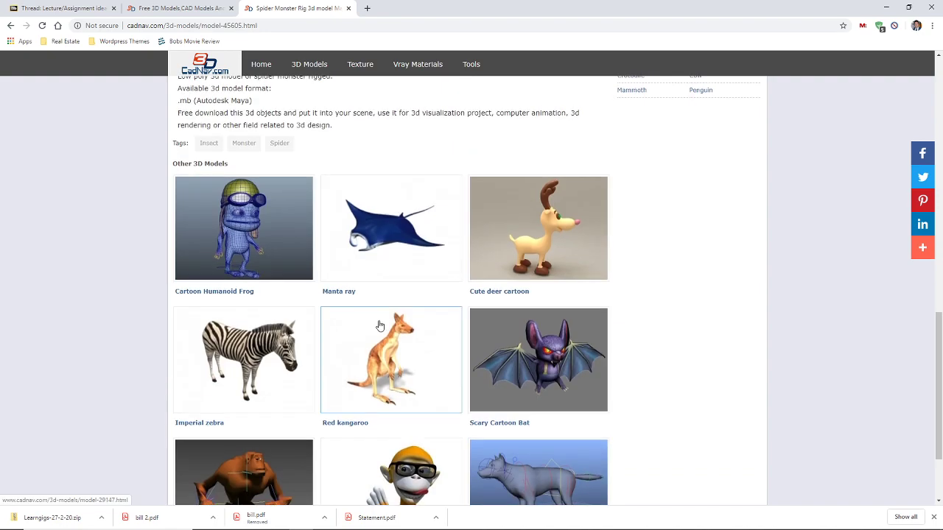
scroll(379, 325, "up", 5)
scroll(381, 318, "down", 6)
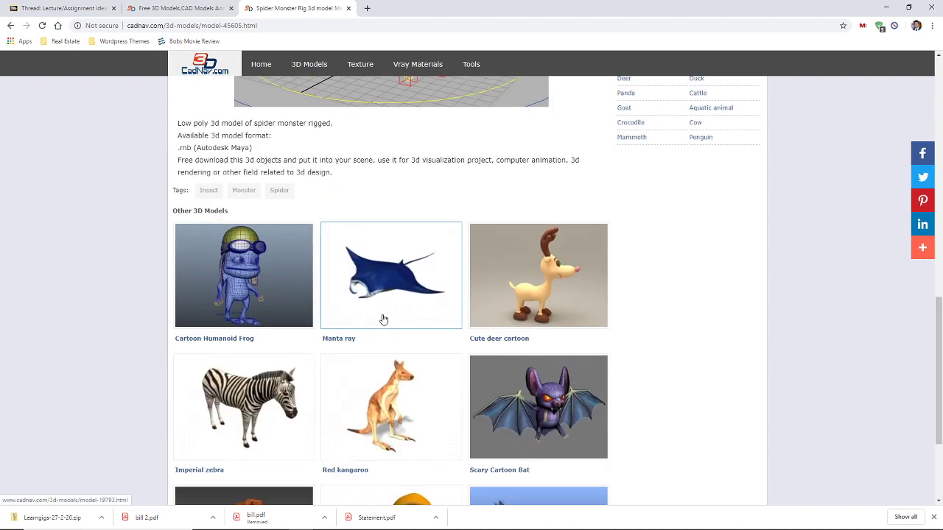
scroll(383, 320, "up", 7)
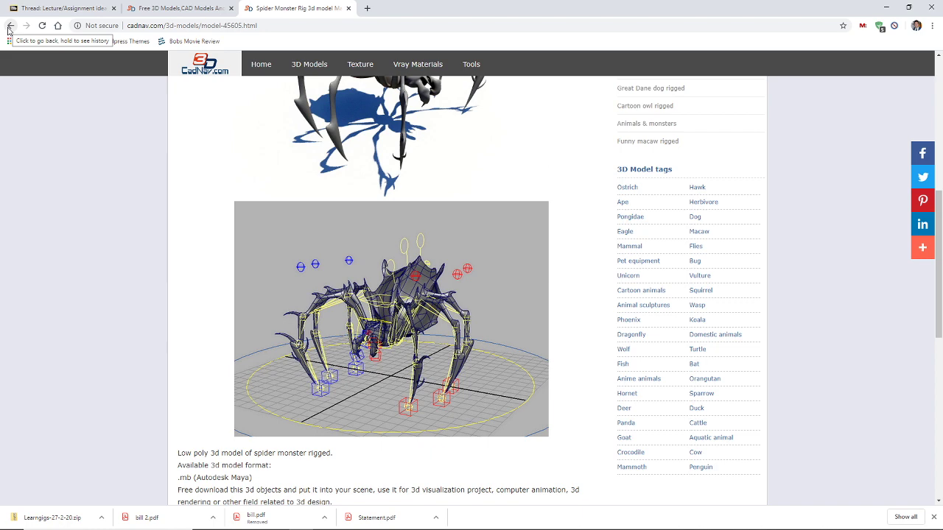
scroll(324, 230, "up", 3)
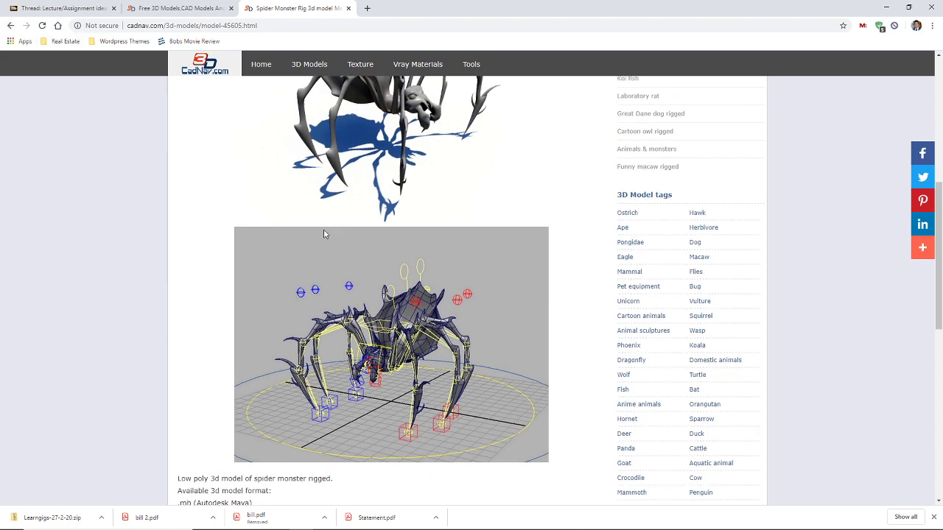
left_click(8, 29)
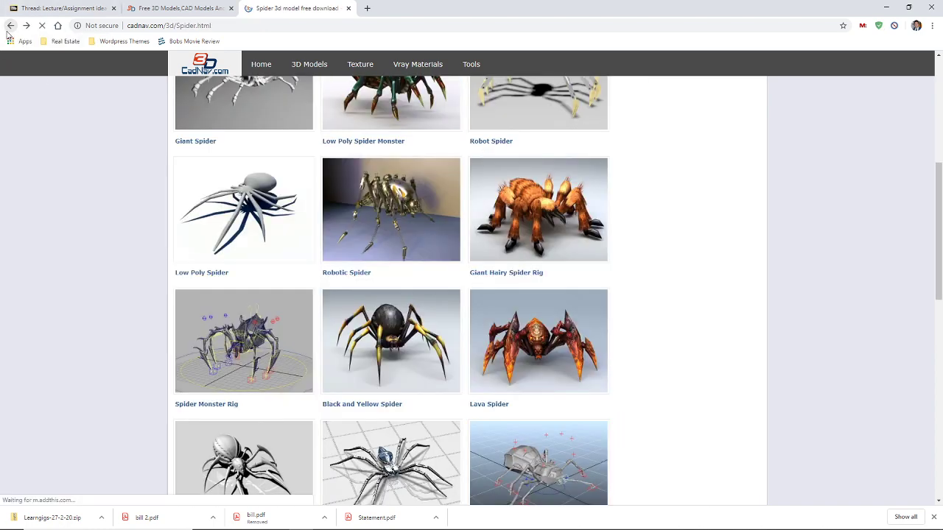
left_click(8, 29)
left_click(9, 30)
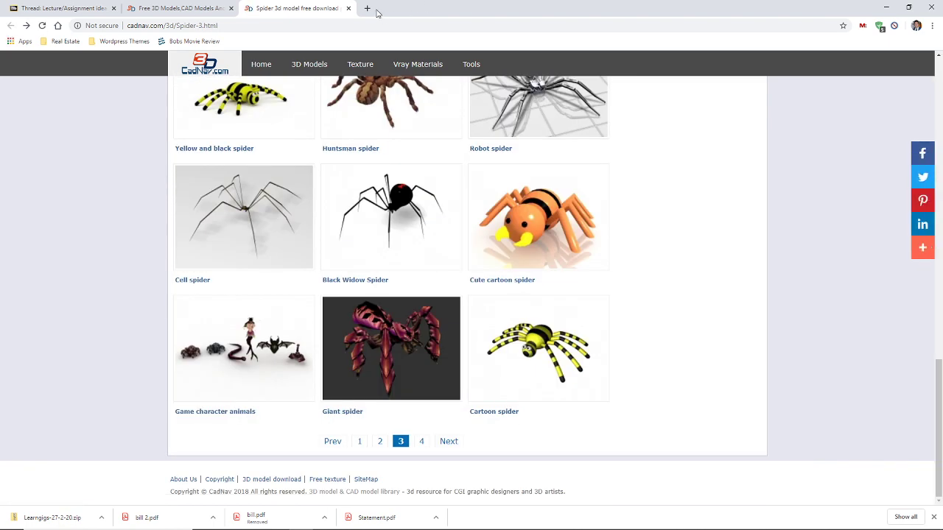
left_click(348, 8)
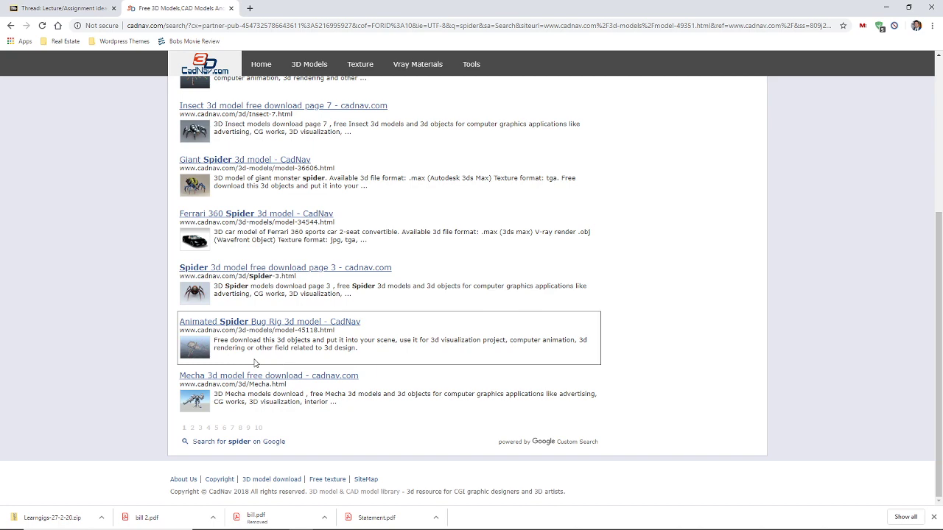
View the Giant Spider page and results page 2, then return to the Jeep Wrangler page
scroll(197, 343, "up", 2)
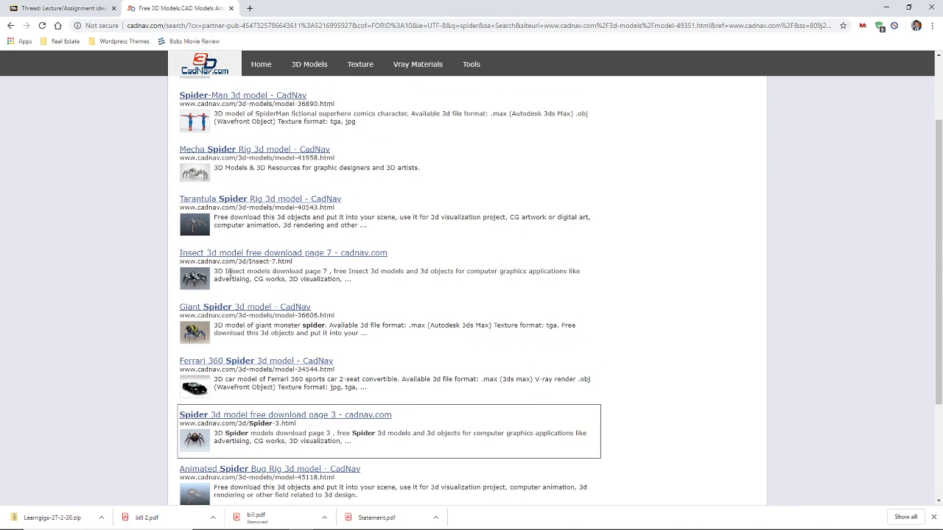
left_click(196, 335)
scroll(382, 299, "down", 3)
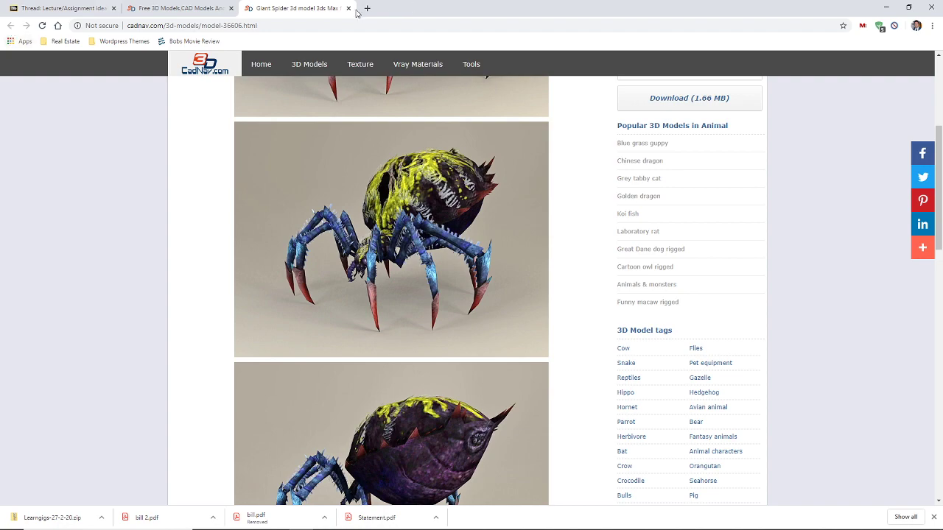
left_click(348, 8)
scroll(295, 278, "down", 2)
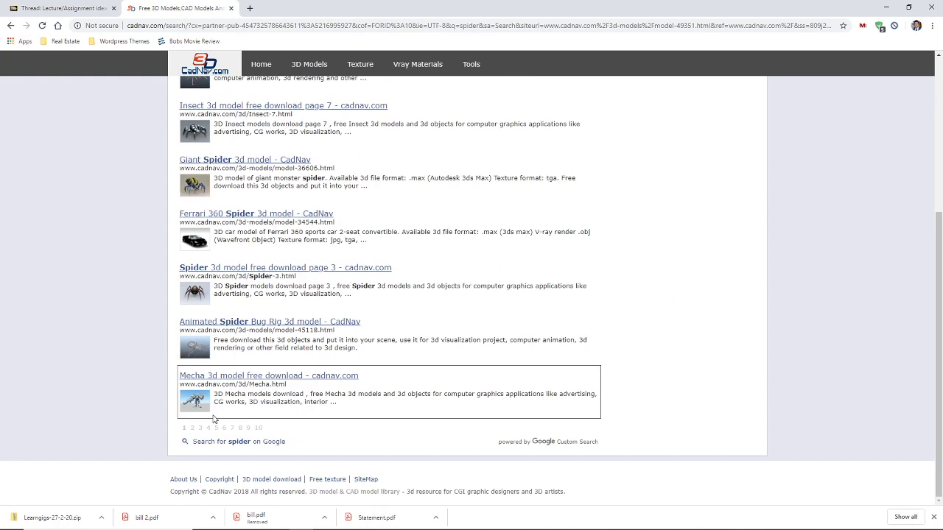
left_click(192, 427)
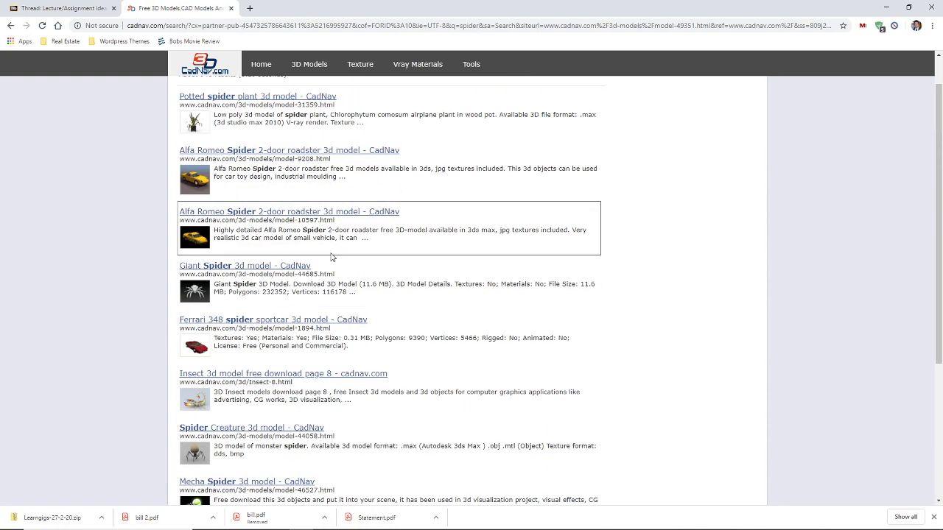
scroll(331, 257, "down", 3)
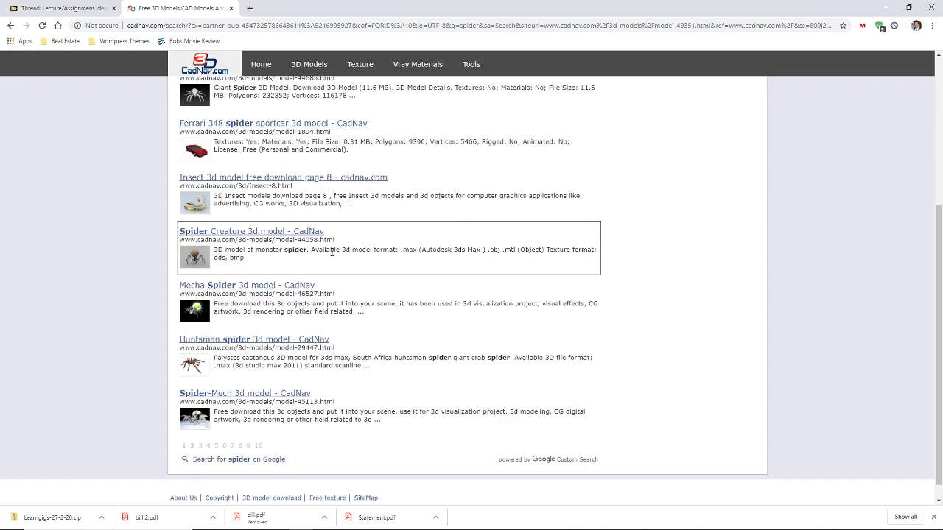
scroll(331, 250, "up", 3)
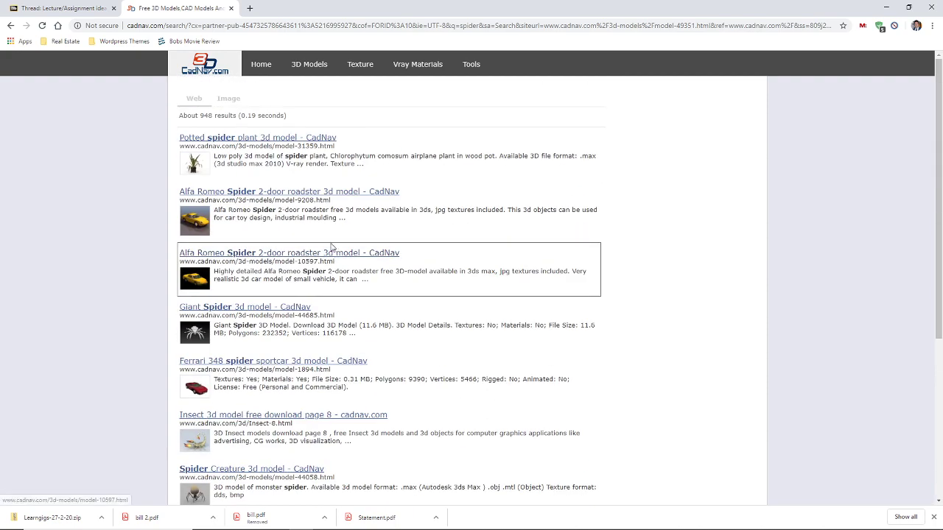
left_click(11, 25)
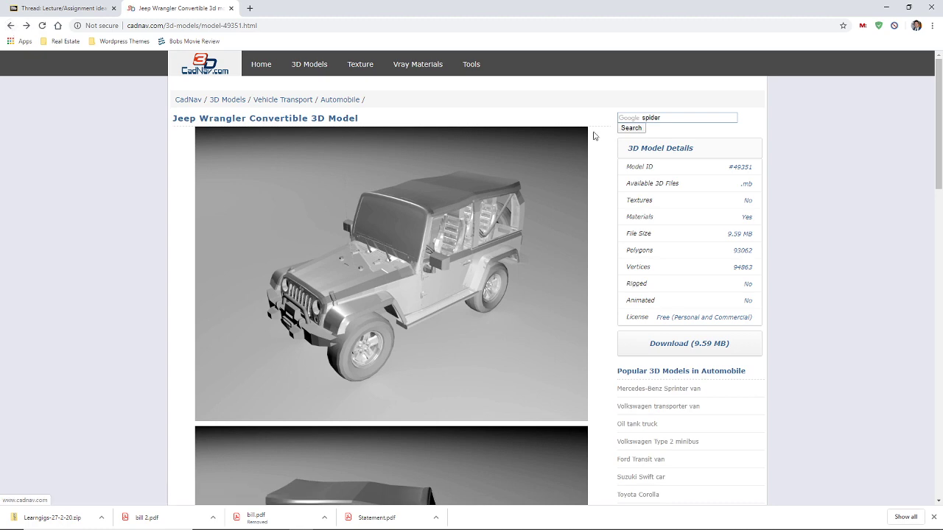
left_click(686, 119)
Search CadNav for 'spider robot', peek at the first Spider models result, then show results page 2
type("robot")
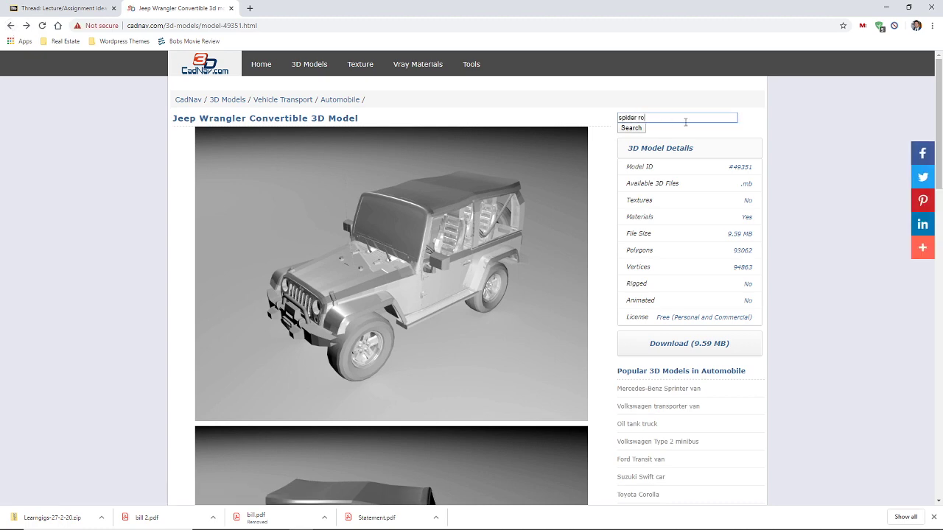
key("Return")
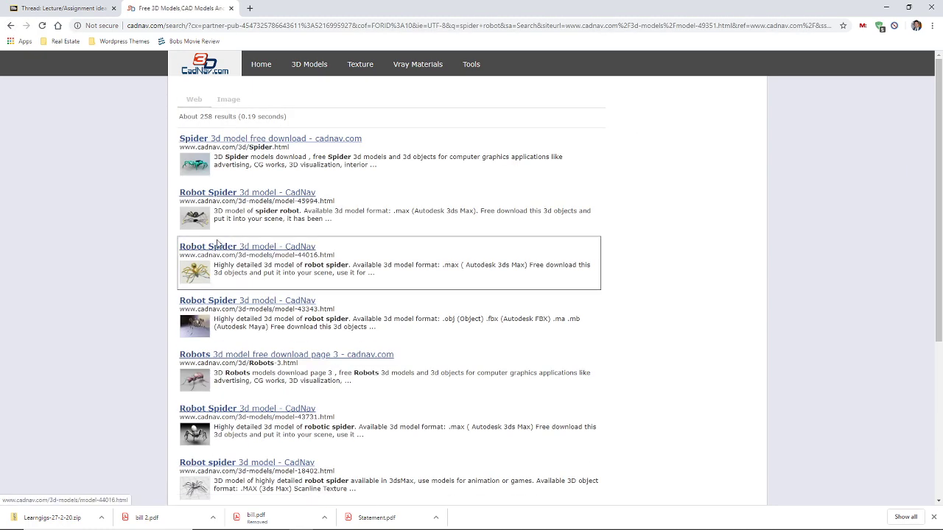
left_click(194, 170)
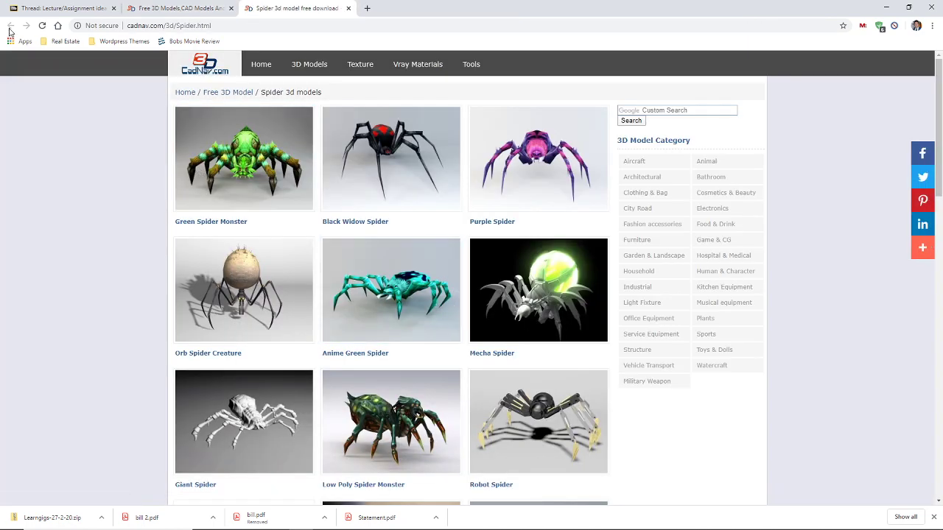
left_click(351, 10)
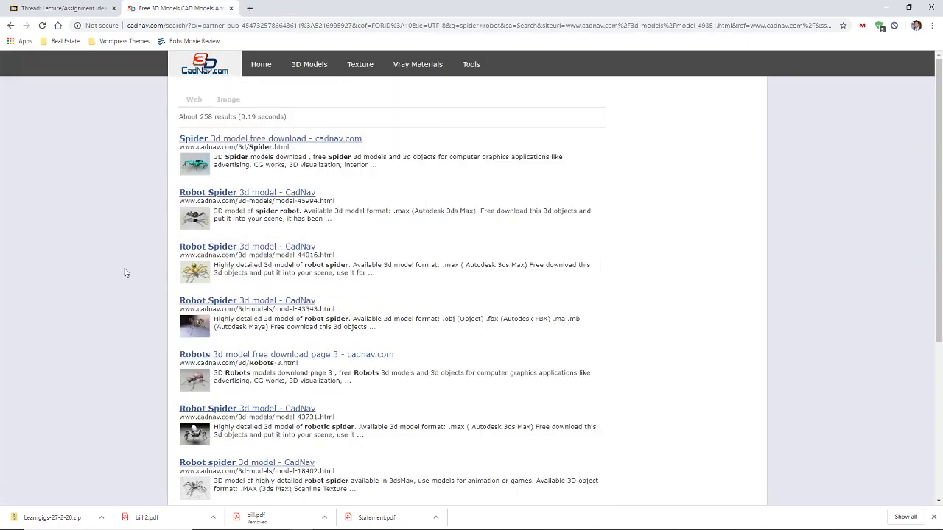
scroll(127, 273, "down", 5)
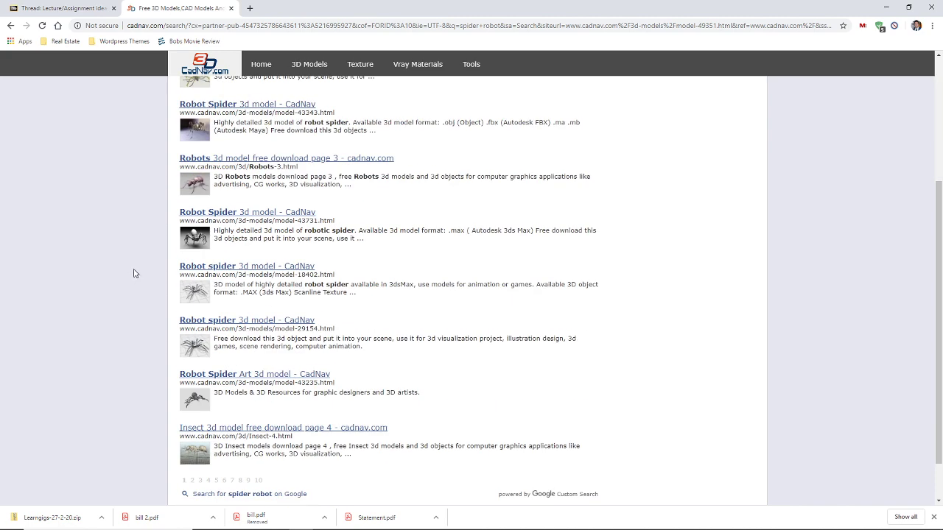
scroll(133, 274, "down", 1)
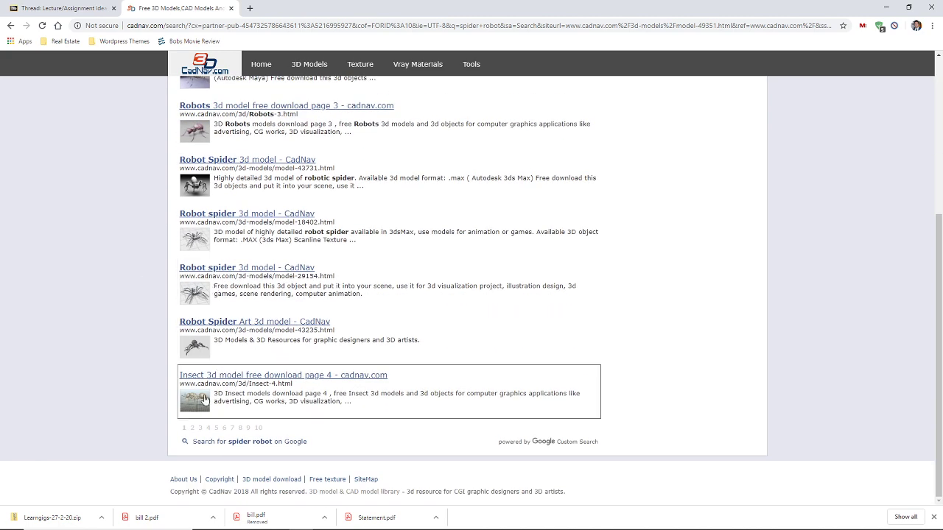
left_click(191, 429)
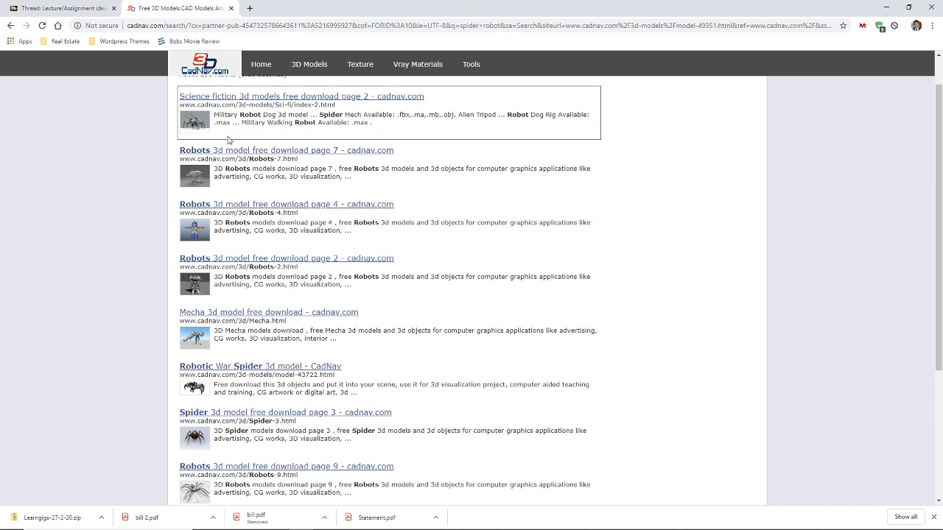
Open the Science fiction models page and look over the Walking War Robot model
left_click(209, 122)
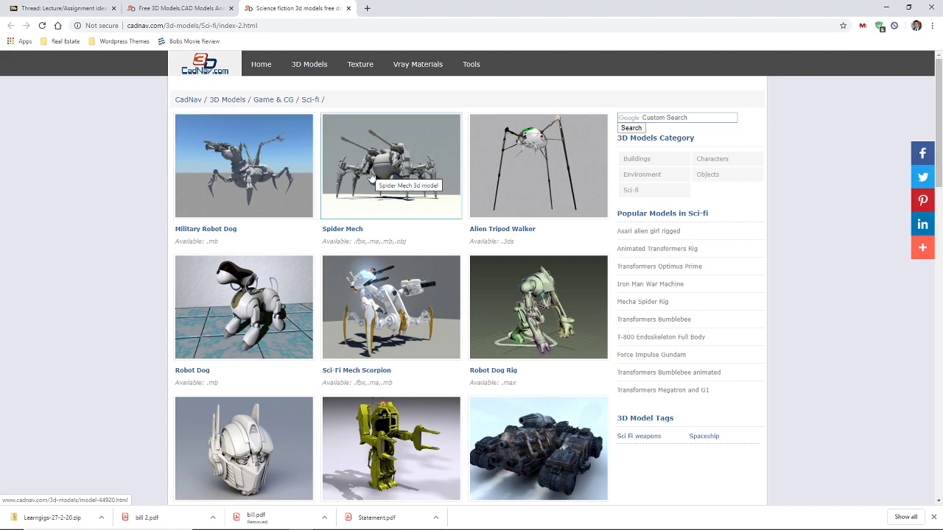
scroll(370, 175, "down", 3)
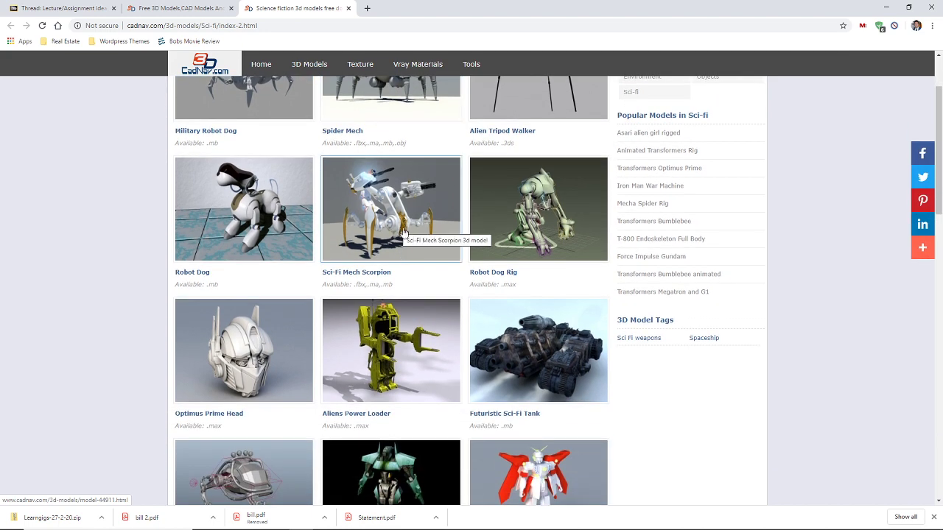
scroll(403, 233, "down", 1)
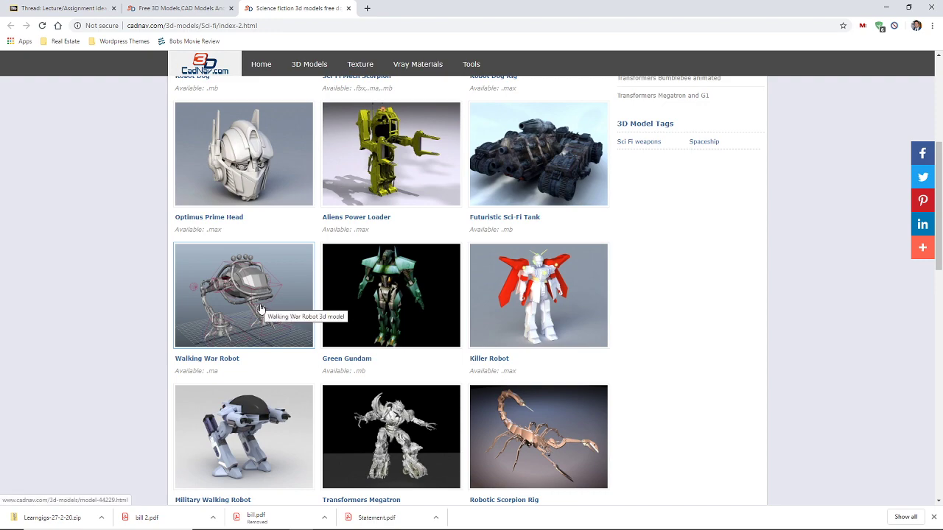
left_click(261, 306)
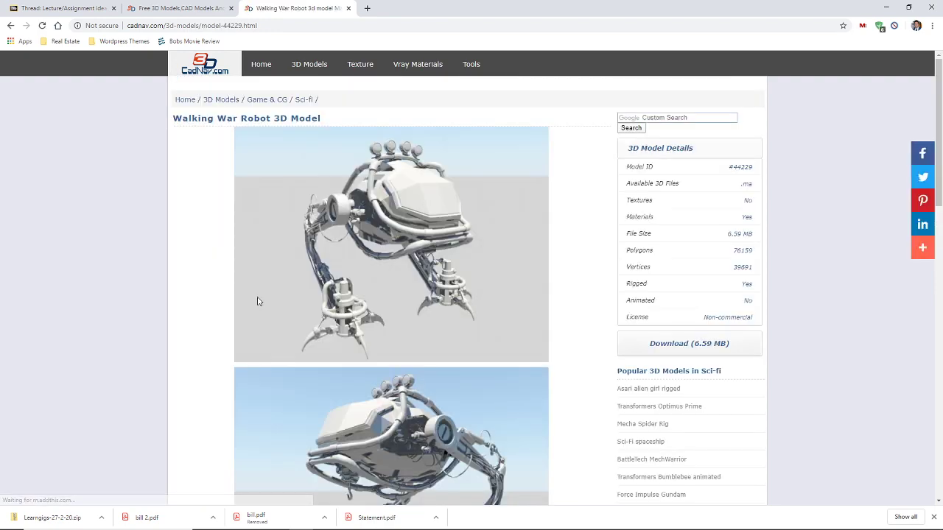
scroll(257, 302, "down", 2)
scroll(257, 300, "down", 1)
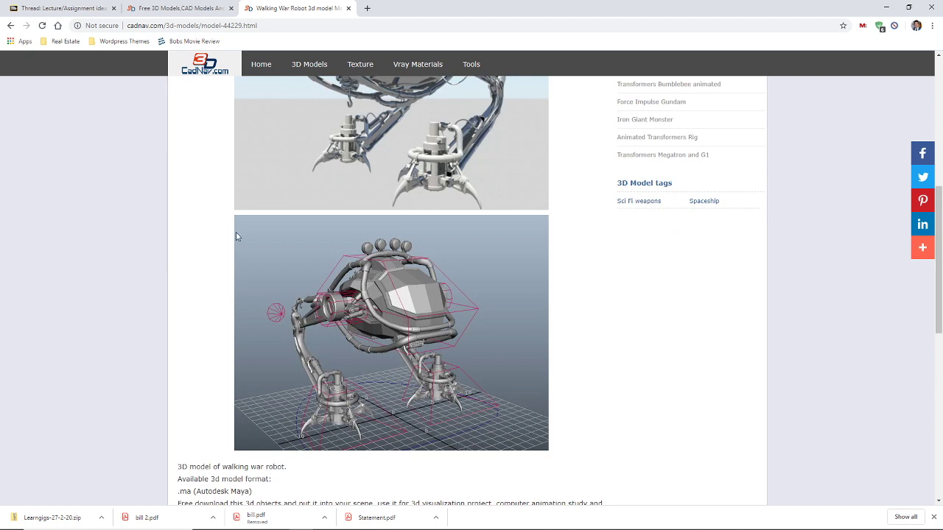
left_click(11, 27)
Look over the Robot Dragon Rig model page and return to the Sci-fi list
scroll(251, 177, "down", 3)
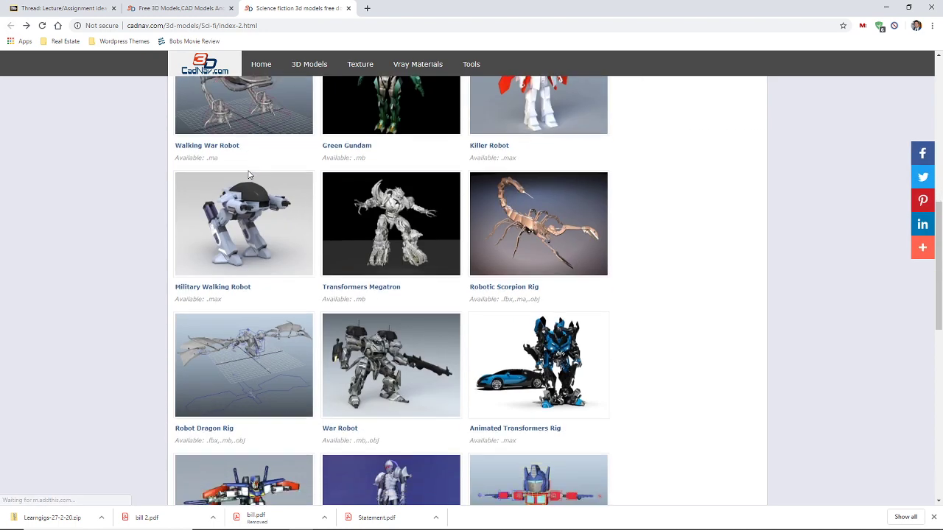
scroll(249, 175, "down", 2)
left_click(257, 175)
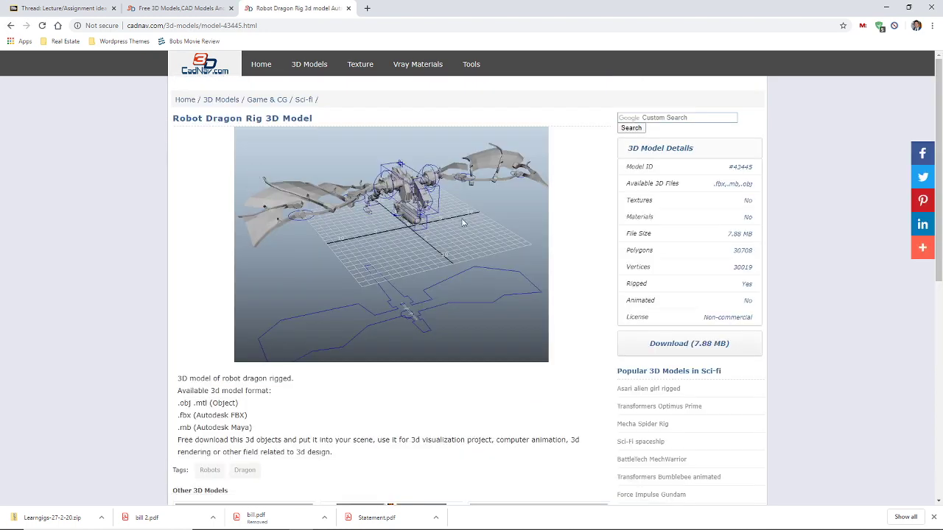
left_click(11, 26)
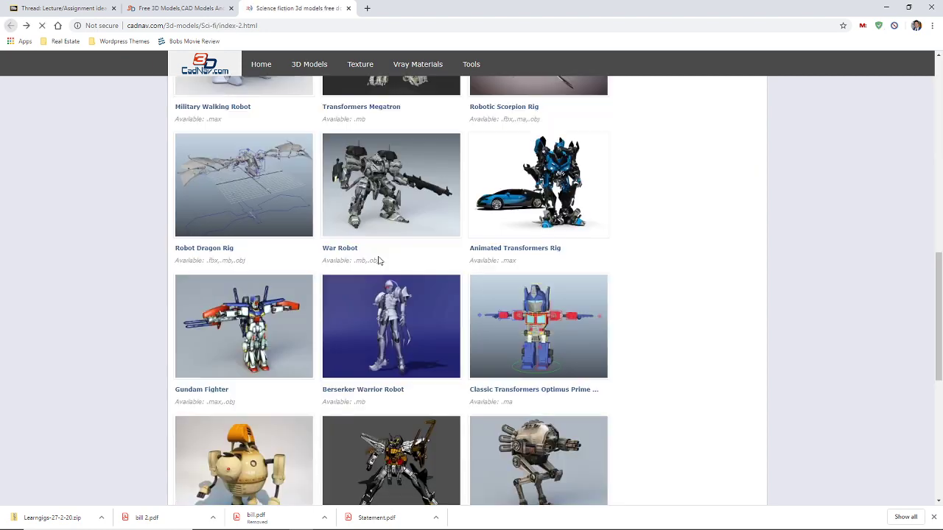
Go to page 3 of the Sci-fi models and browse it
scroll(382, 263, "down", 2)
scroll(381, 263, "down", 2)
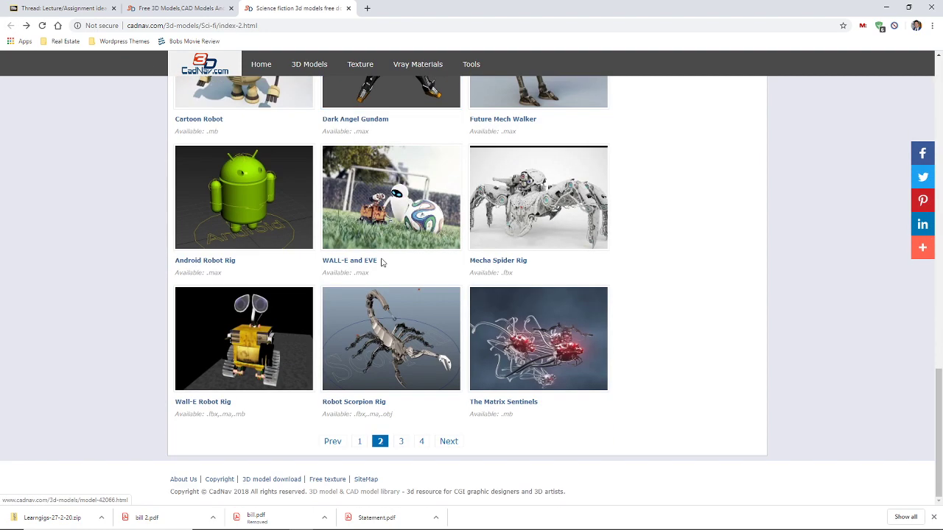
left_click(402, 442)
scroll(403, 444, "down", 10)
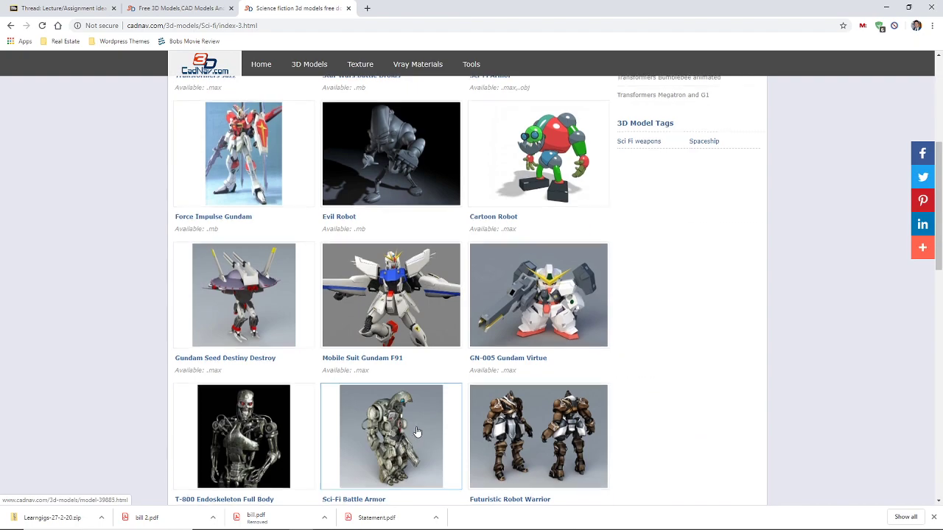
scroll(420, 413, "down", 4)
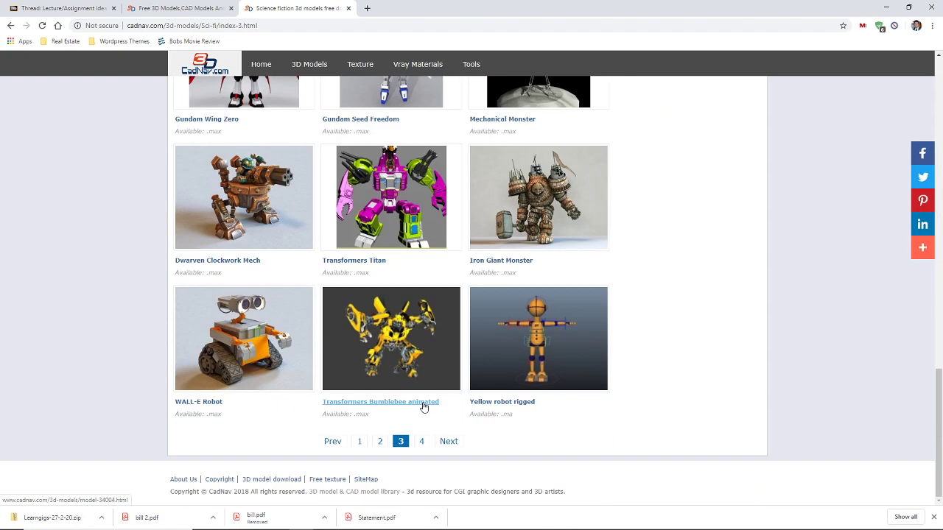
scroll(425, 401, "up", 12)
scroll(424, 395, "up", 2)
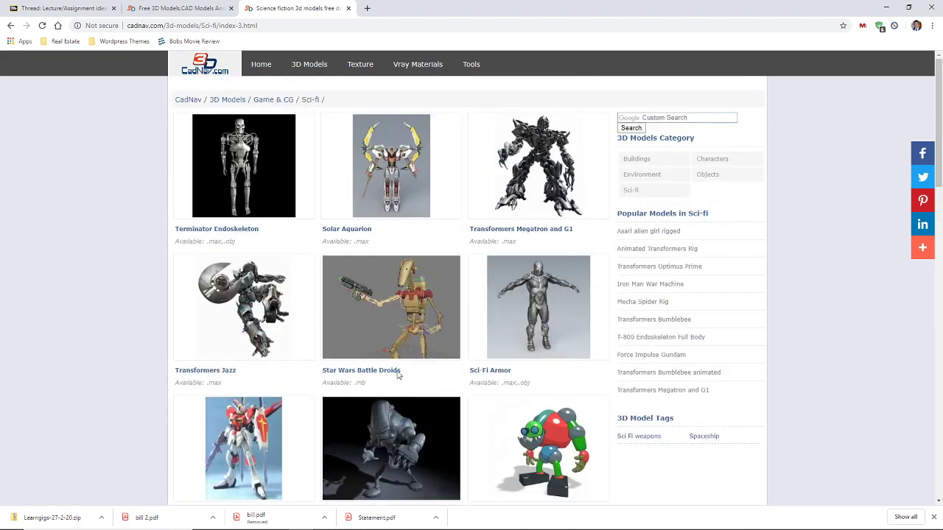
left_click(689, 118)
Search CadNav for 'simple robot', browse result pages 2 and 3, then return to Sci-fi page 3
type("simple robot")
key("Return")
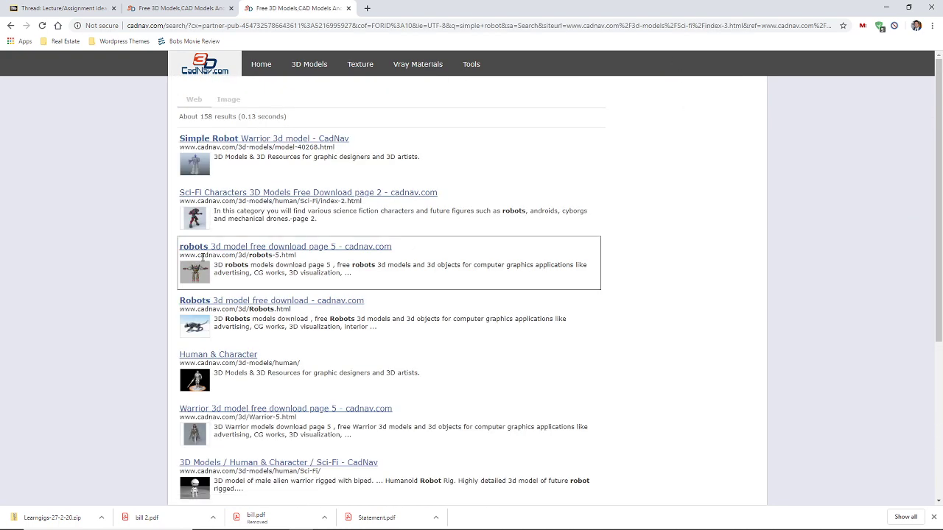
scroll(224, 210, "down", 3)
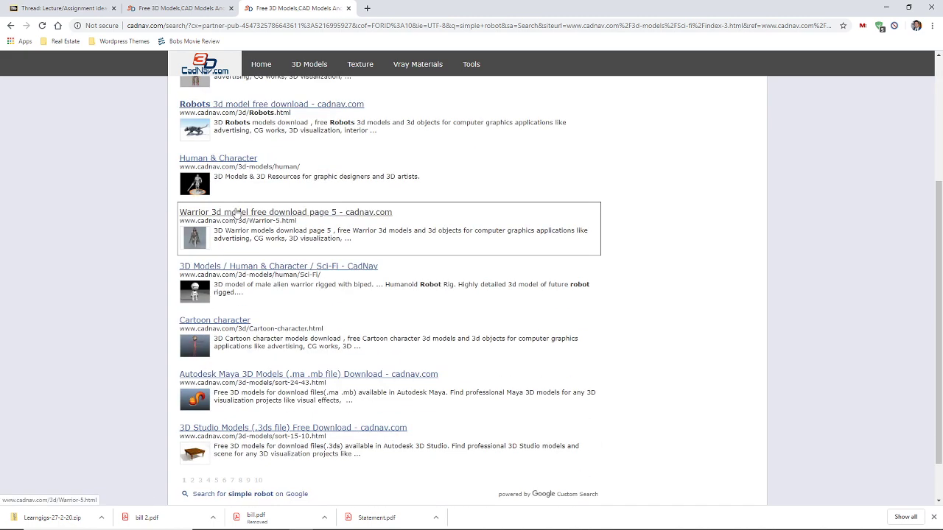
scroll(237, 212, "down", 1)
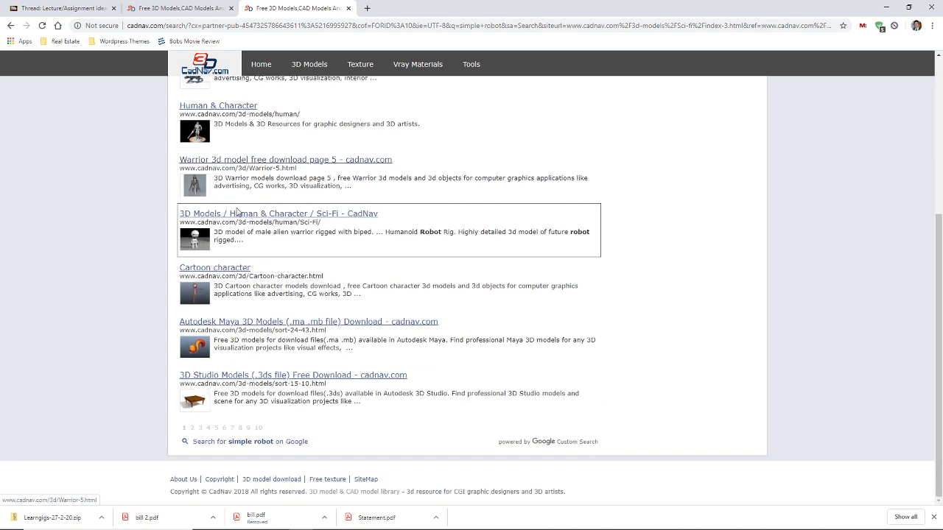
left_click(192, 428)
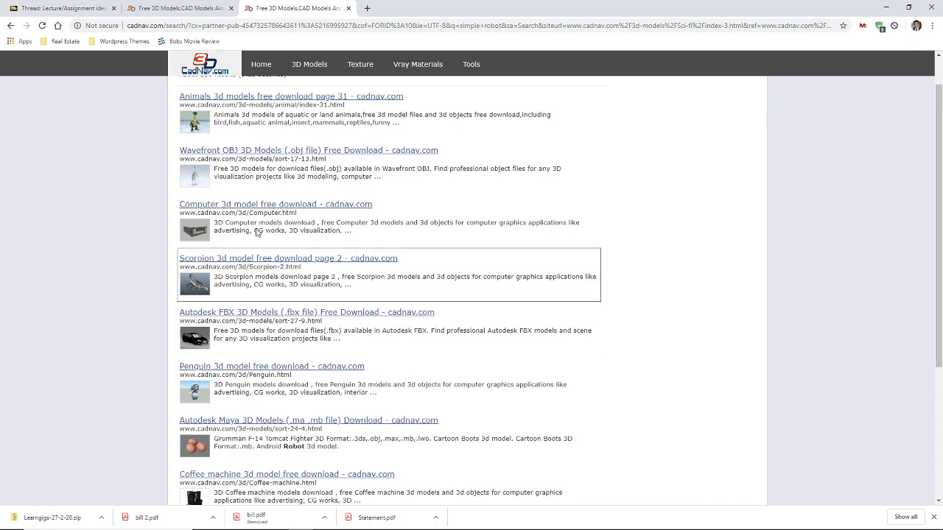
scroll(347, 194, "down", 3)
scroll(346, 195, "down", 1)
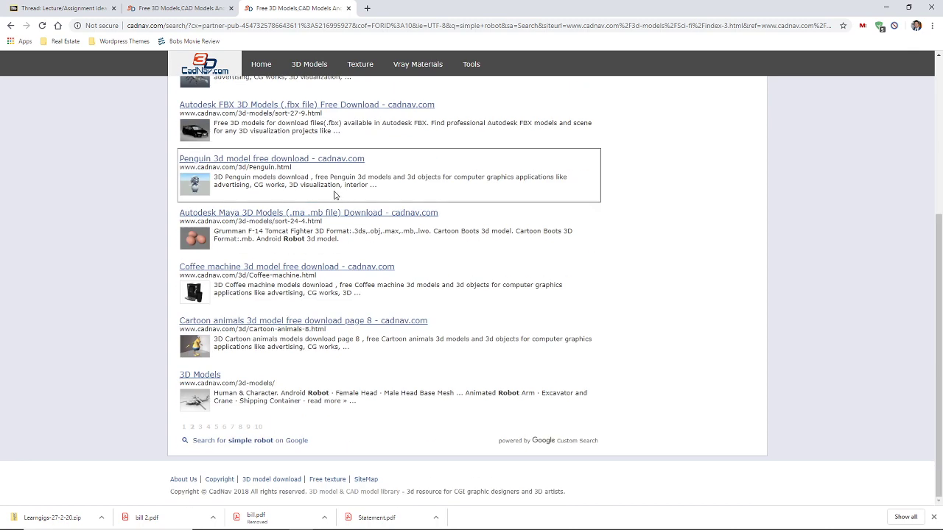
left_click(199, 428)
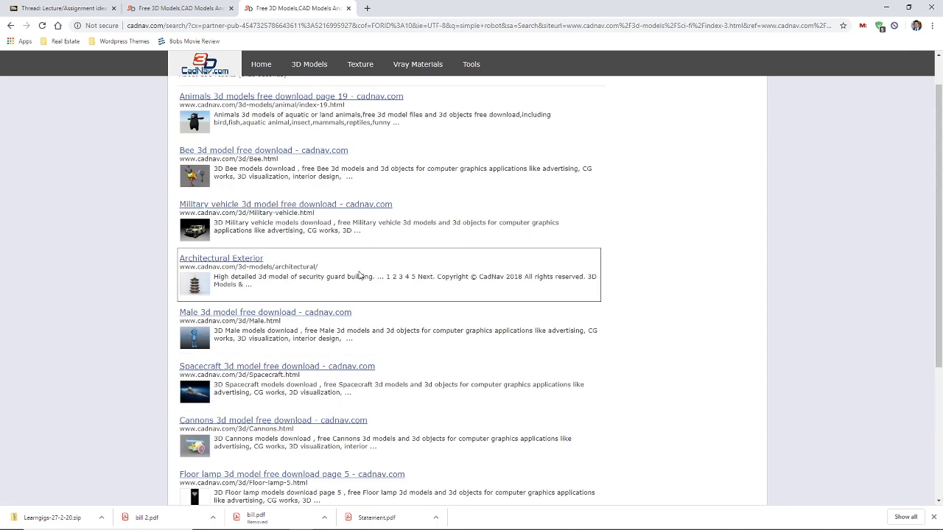
scroll(360, 271, "up", 1)
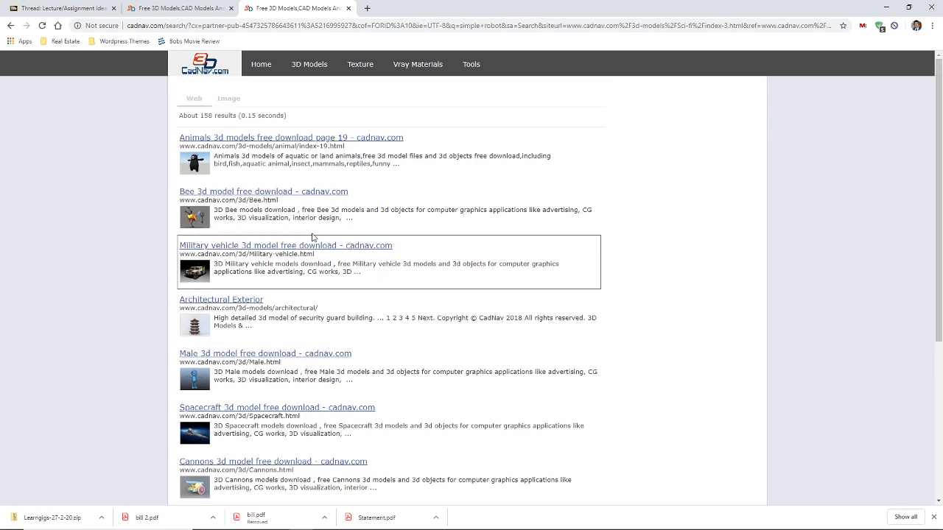
left_click(10, 25)
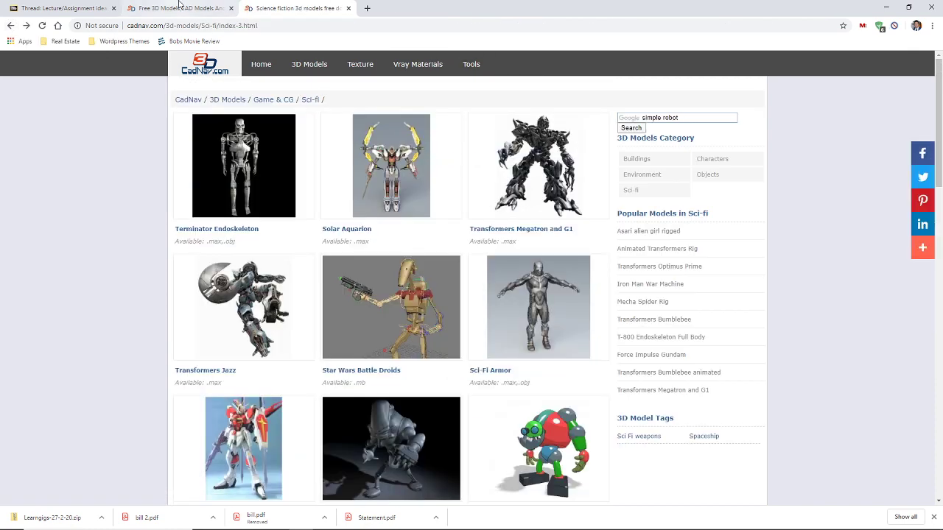
Close the Sci-fi models tab and web-search 'spider robot model' from the address bar
left_click(179, 6)
left_click(352, 7)
left_click(347, 8)
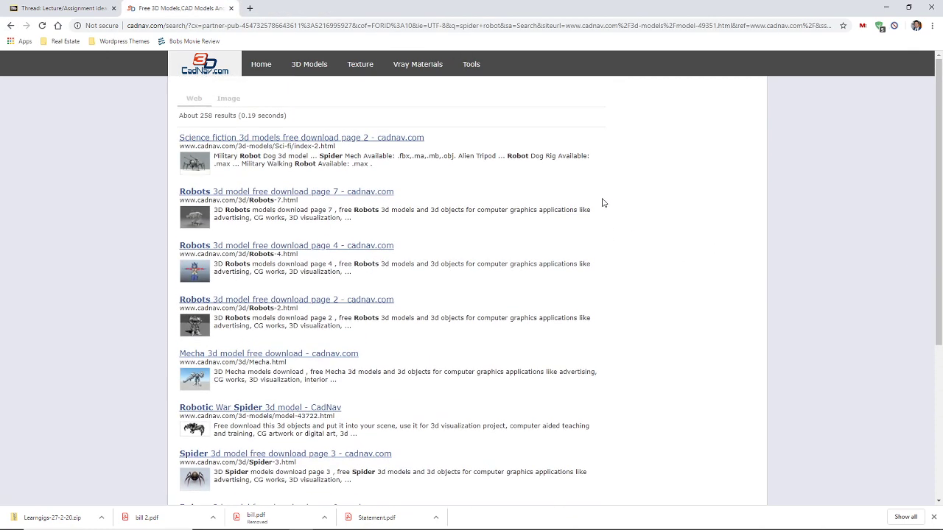
left_click(277, 26)
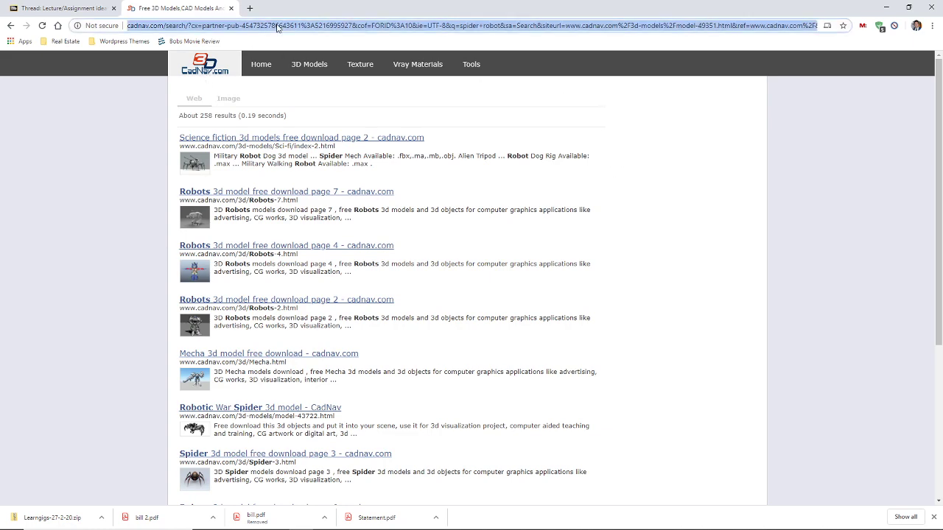
type("spider robot mod")
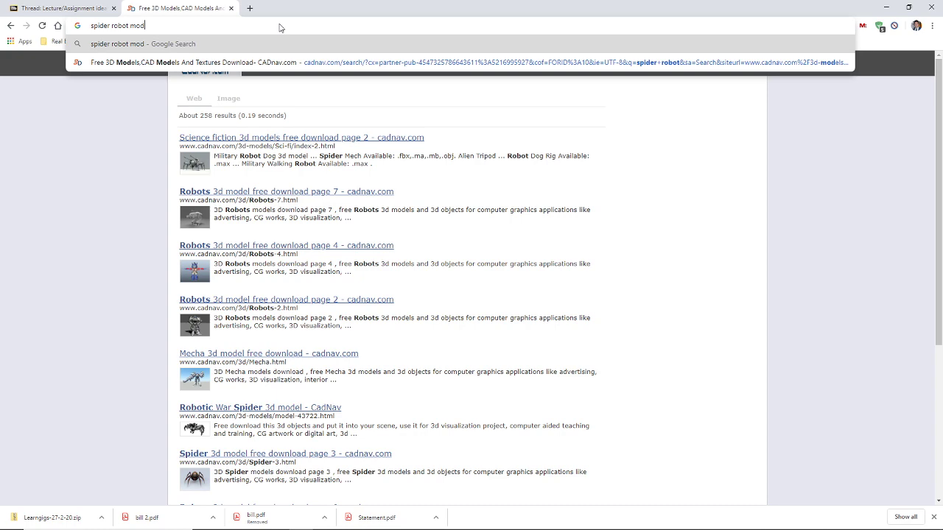
type("el")
key("Return")
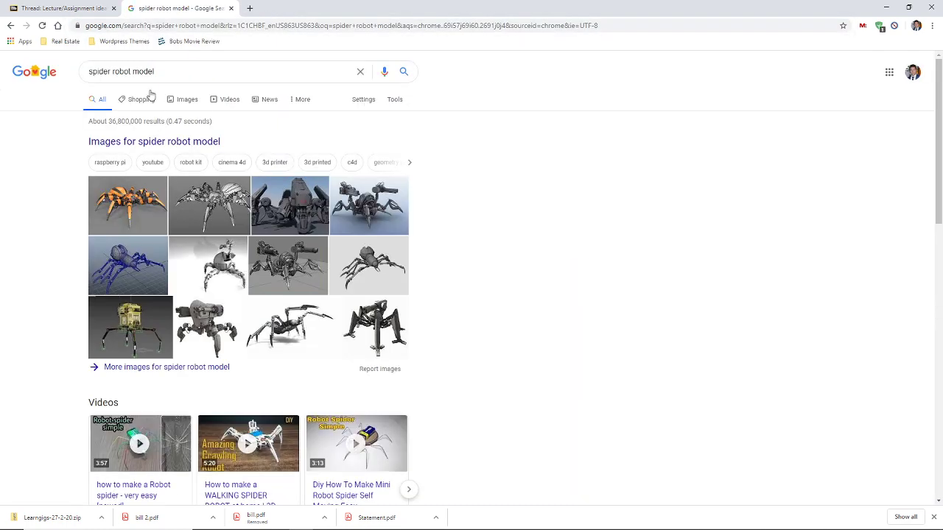
Switch to image results and get back to the 'spider robot model free' image results
left_click(186, 99)
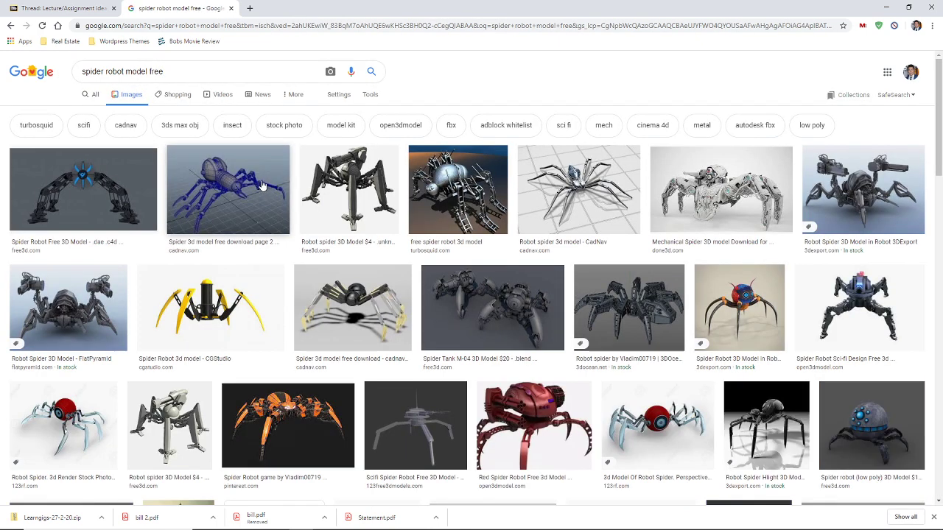
key("alt+Left")
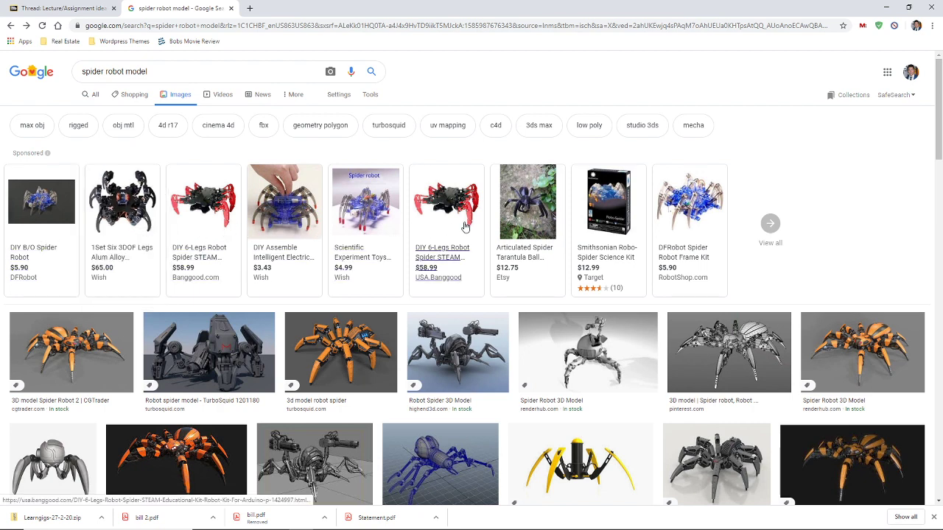
left_click(26, 25)
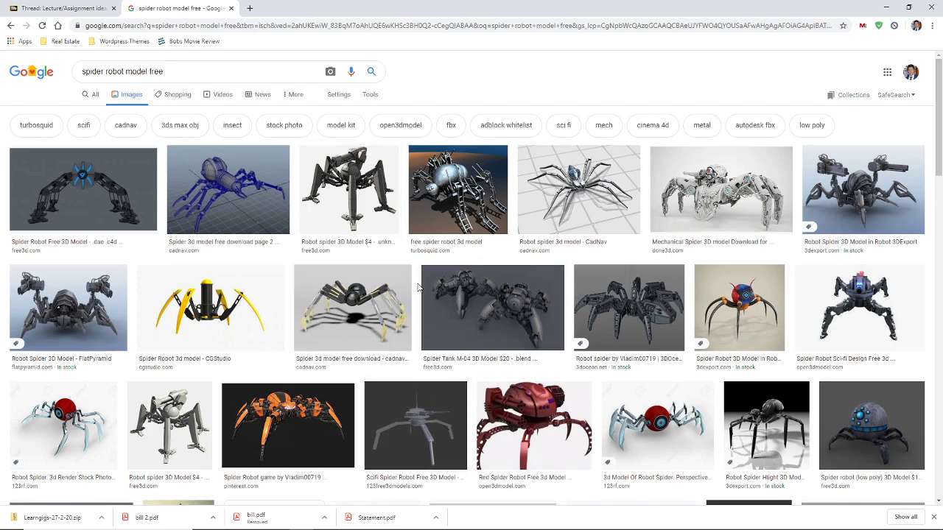
scroll(428, 284, "down", 4)
scroll(427, 284, "up", 4)
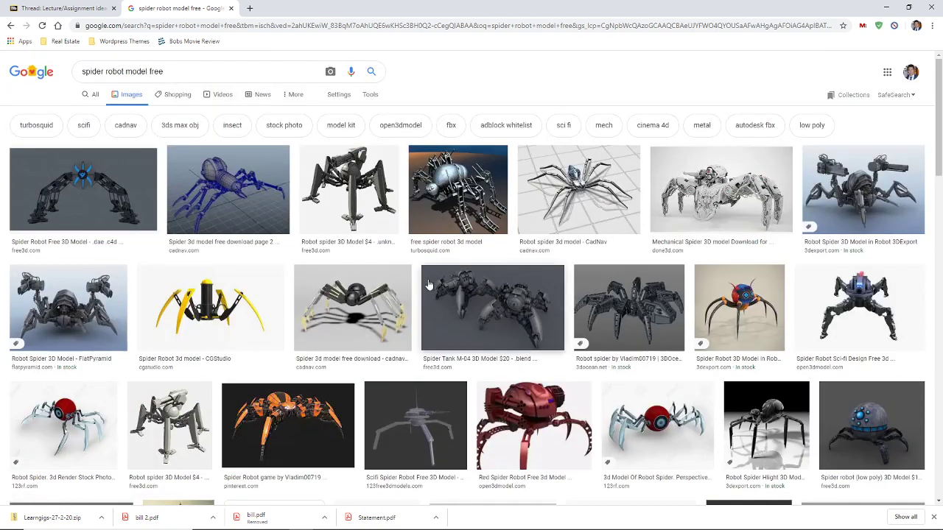
Preview the $4 Robot spider 3D Model image and the red robot spider render
left_click(350, 190)
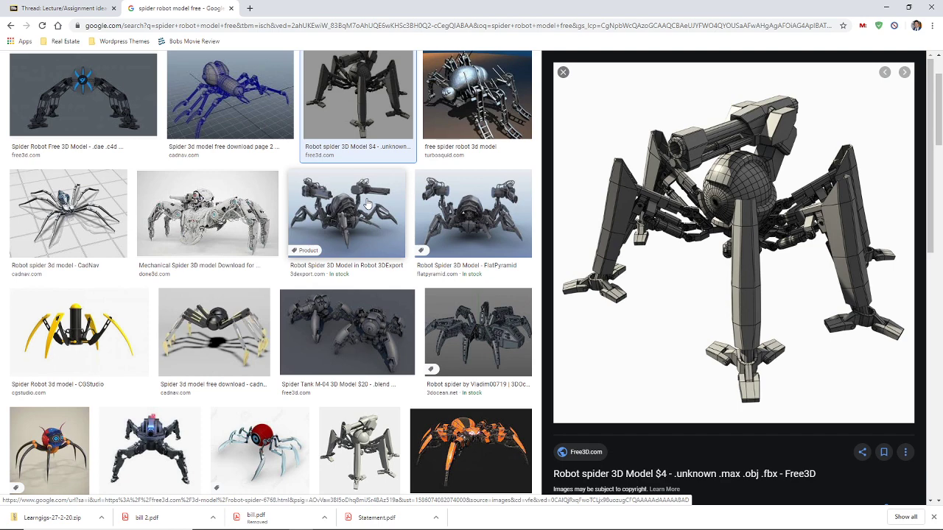
scroll(726, 291, "down", 4)
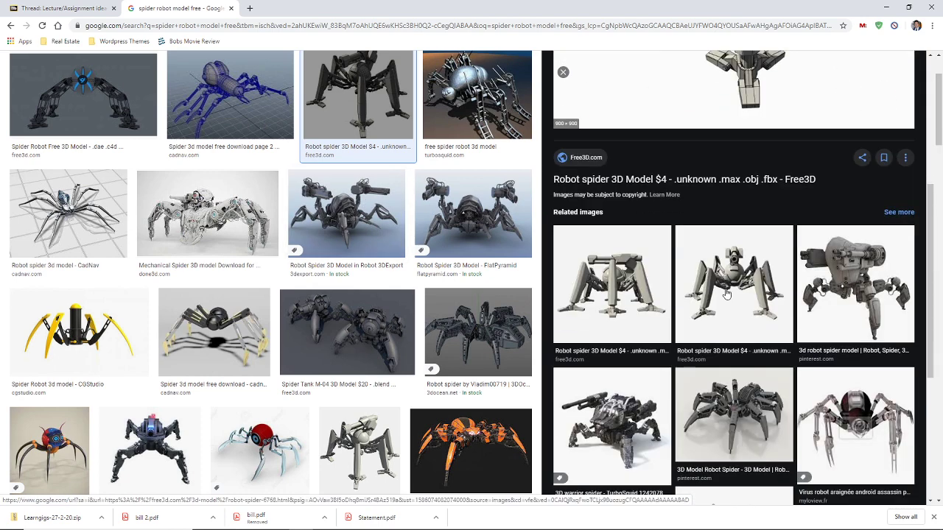
scroll(727, 291, "up", 4)
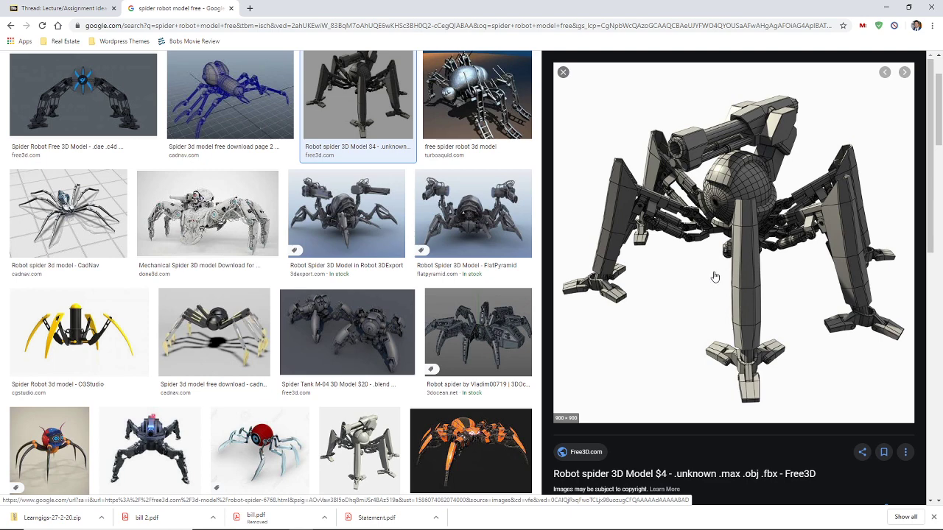
scroll(449, 240, "down", 3)
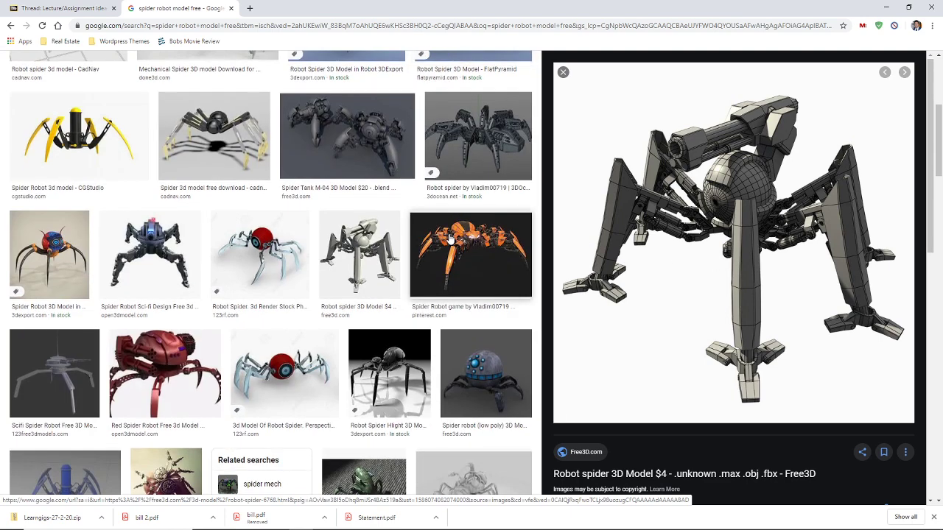
left_click(303, 238)
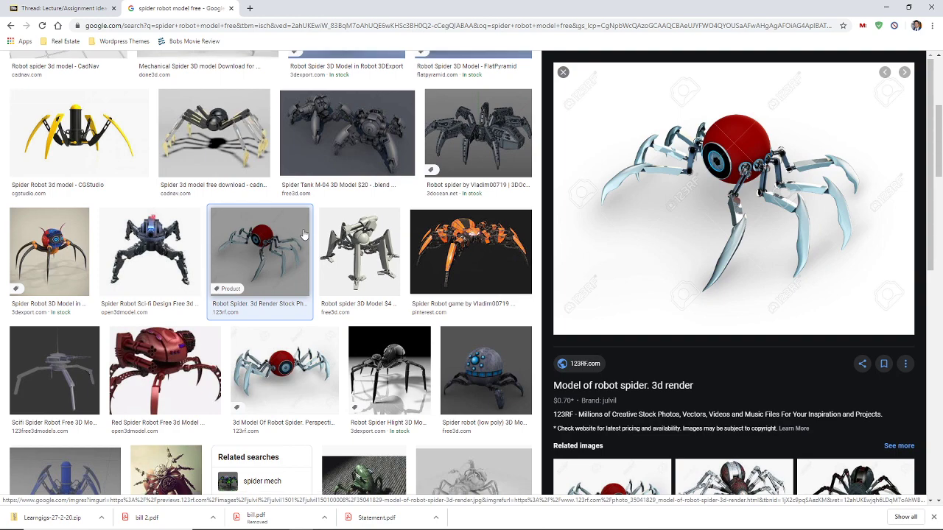
scroll(304, 234, "down", 4)
scroll(305, 233, "up", 10)
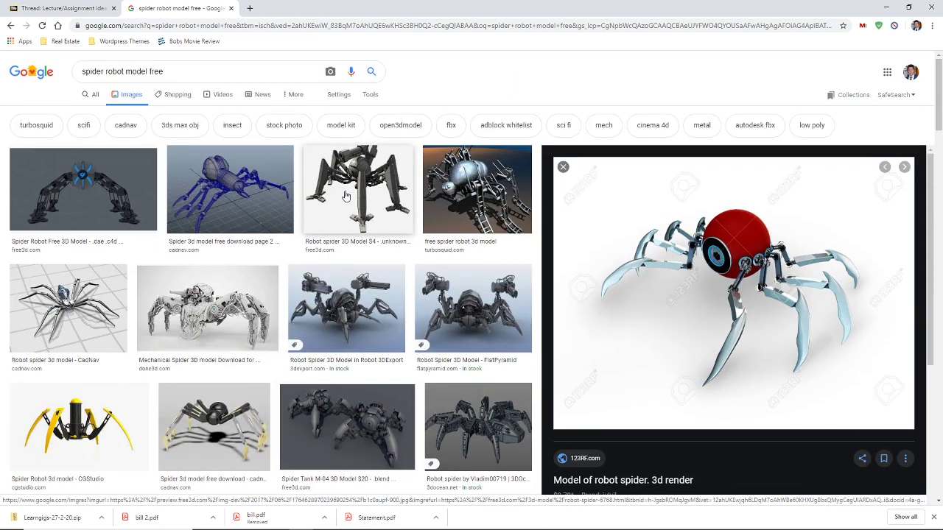
Preview the Spider Robot Free 3D Model, then open the $4 Robot Spider page on Free3D
left_click(33, 199)
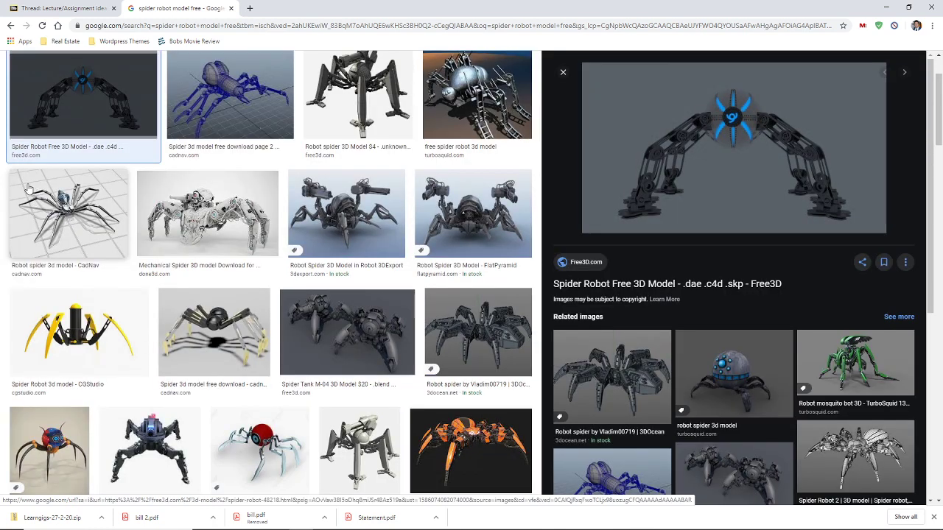
left_click(346, 111)
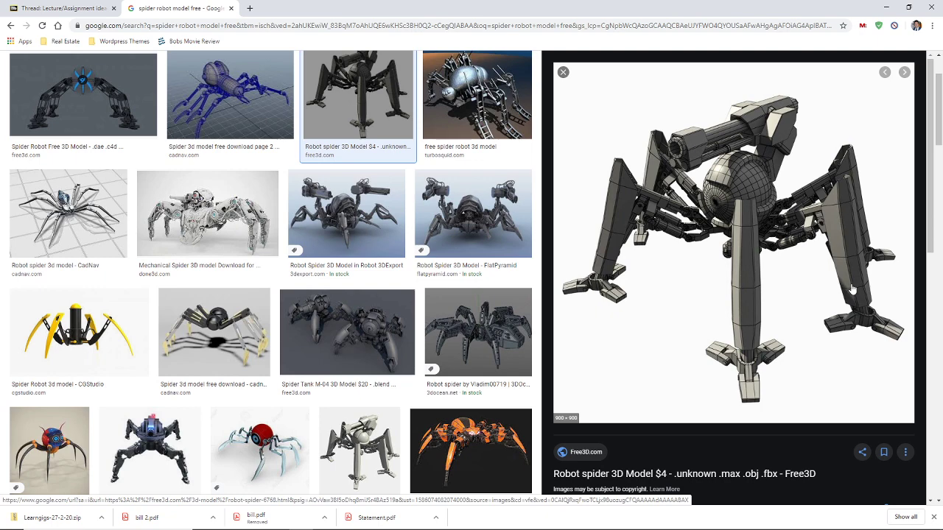
scroll(730, 309, "down", 2)
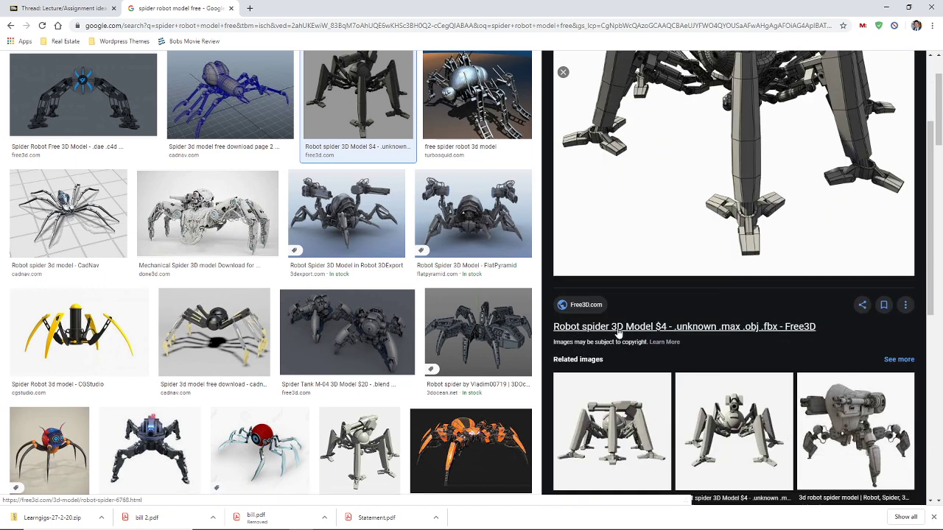
left_click(617, 331)
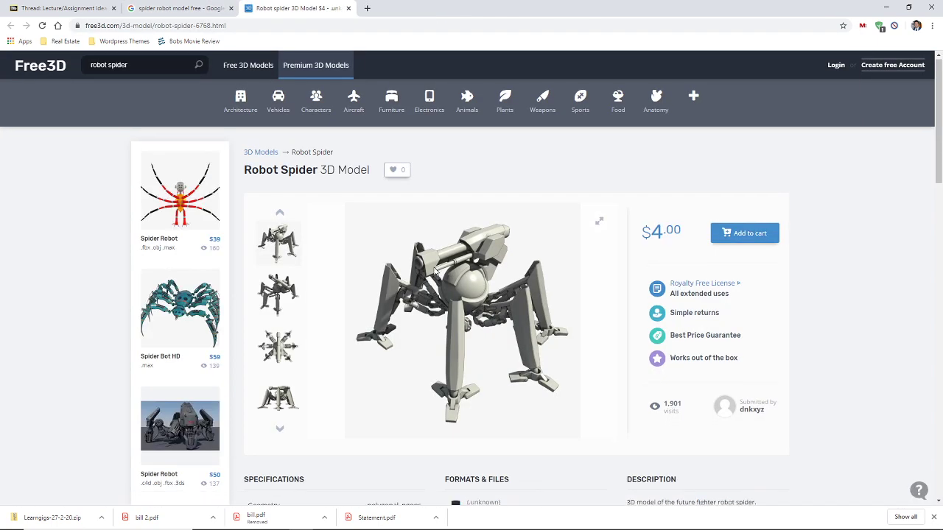
Browse Free3D's premium robot spider models and preview the Spider Spy Robot
scroll(436, 271, "down", 2)
scroll(436, 271, "up", 2)
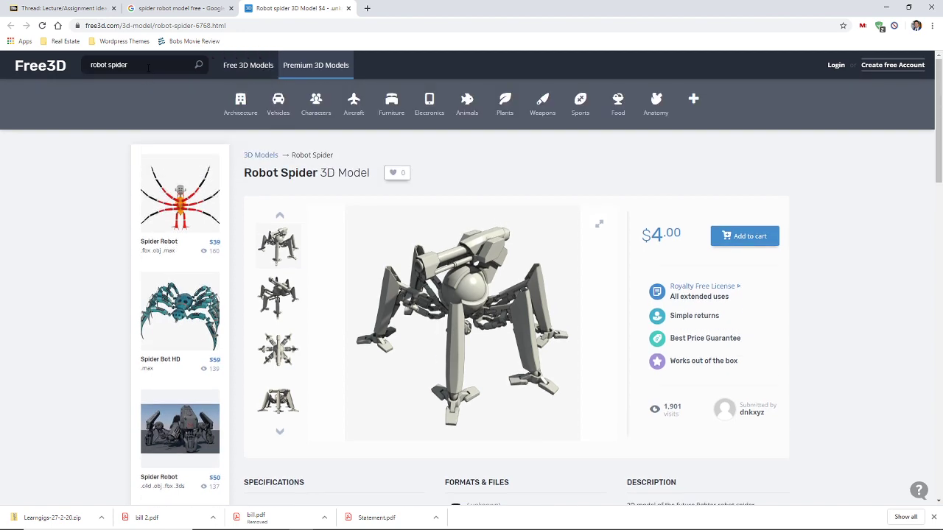
left_click(286, 67)
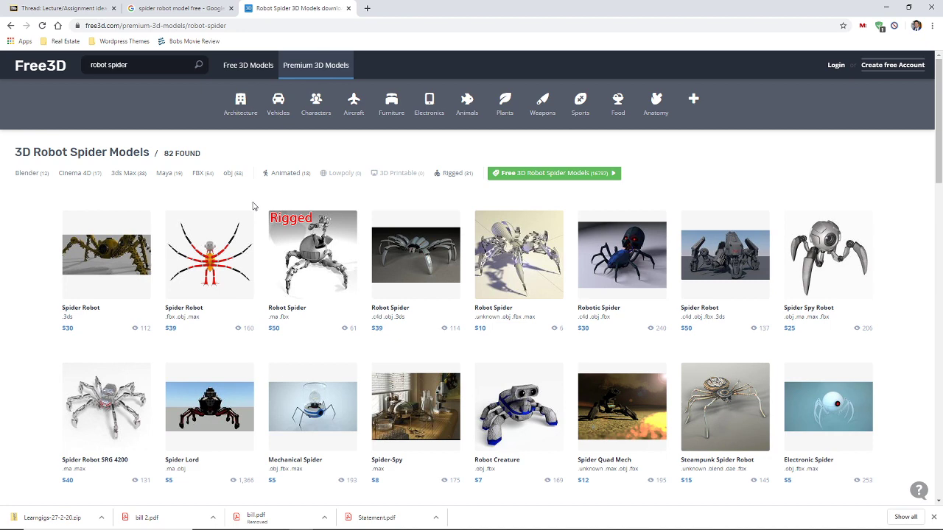
left_click(825, 255)
left_click(815, 103)
scroll(313, 258, "down", 2)
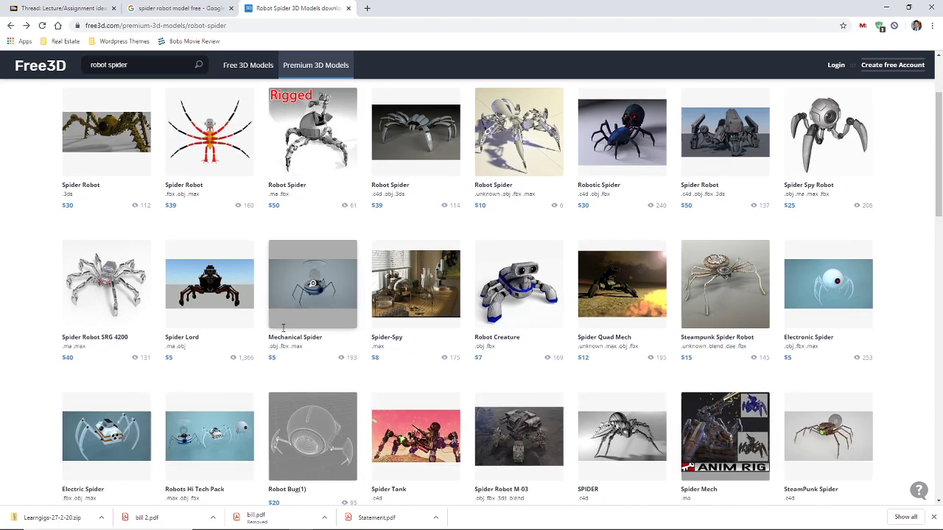
scroll(221, 258, "up", 2)
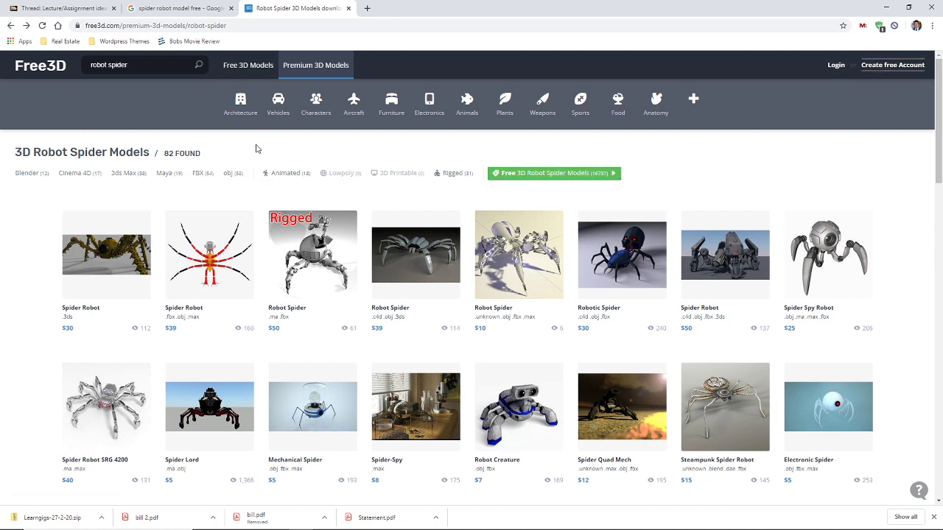
Switch to Free 3D Models and search Free3D for 'robot spider'
left_click(251, 68)
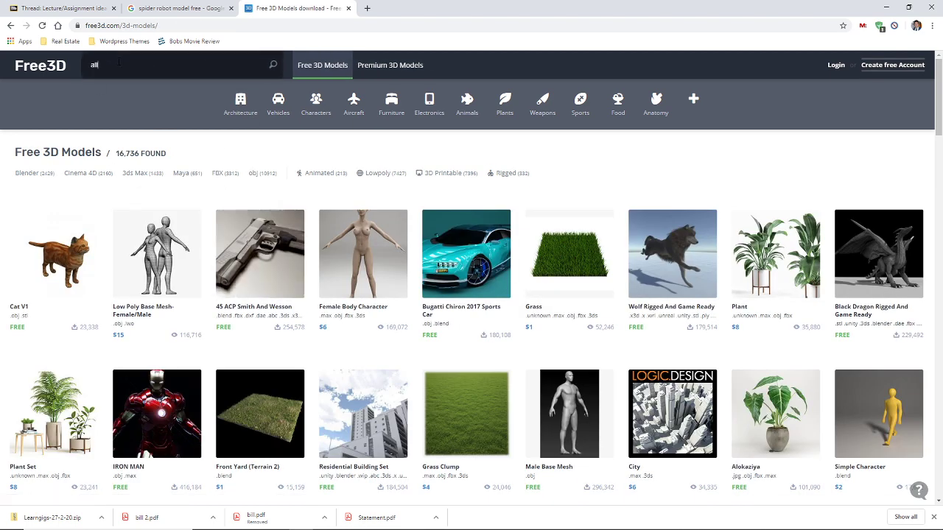
type("r")
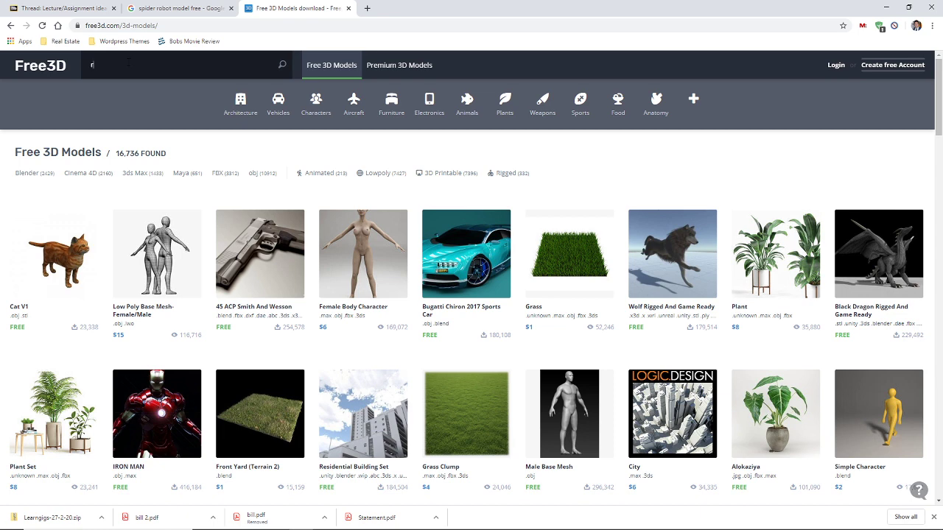
type("obot spider")
key("Return")
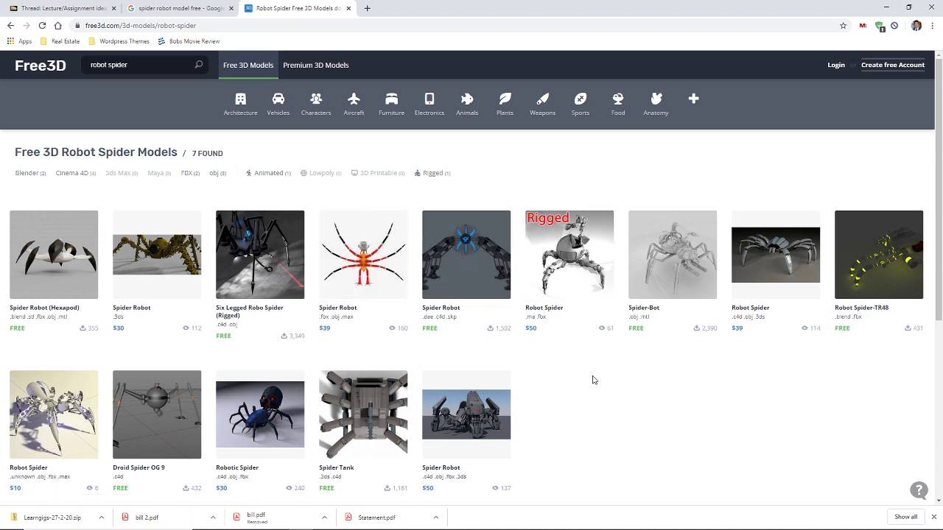
scroll(594, 380, "down", 2)
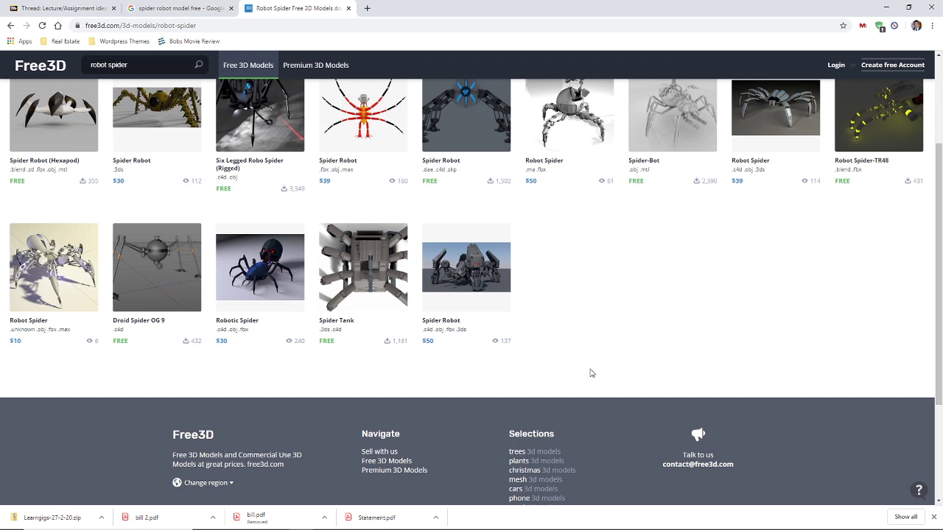
scroll(594, 368, "up", 1)
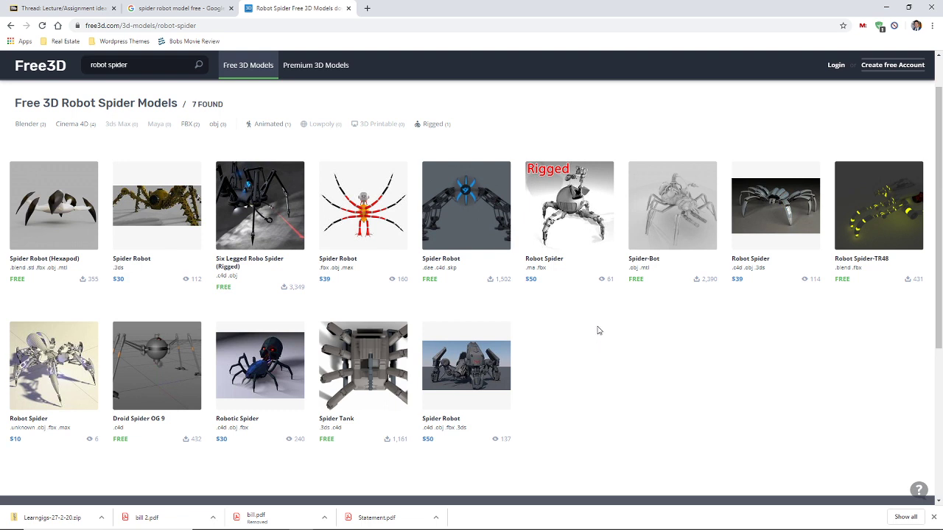
Search the web for 'cadnav', open CadNav's 3D Models page and search it for 'spider'
left_click(348, 8)
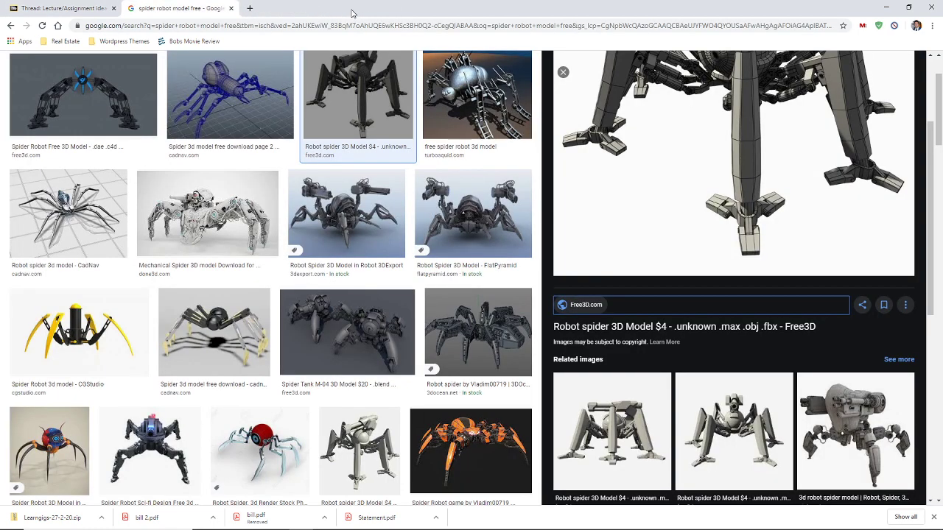
left_click(155, 24)
type("cadnav")
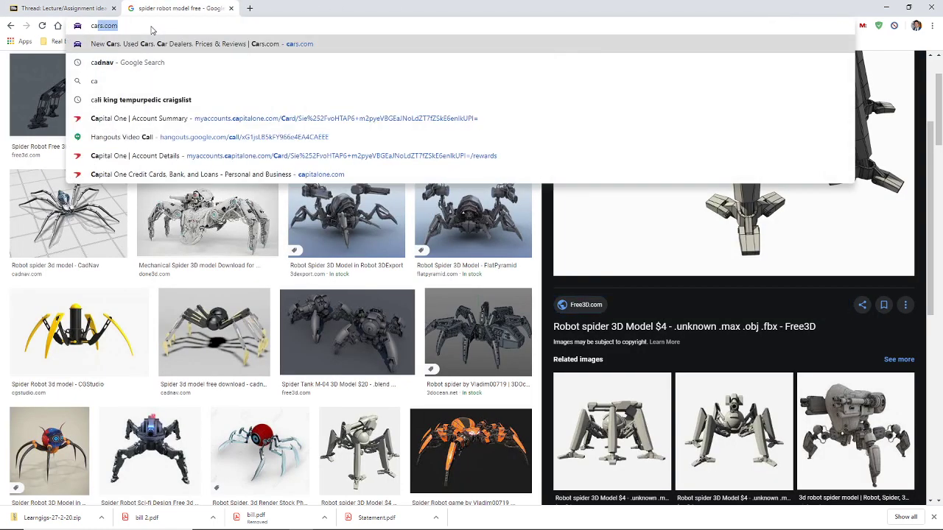
key("Return")
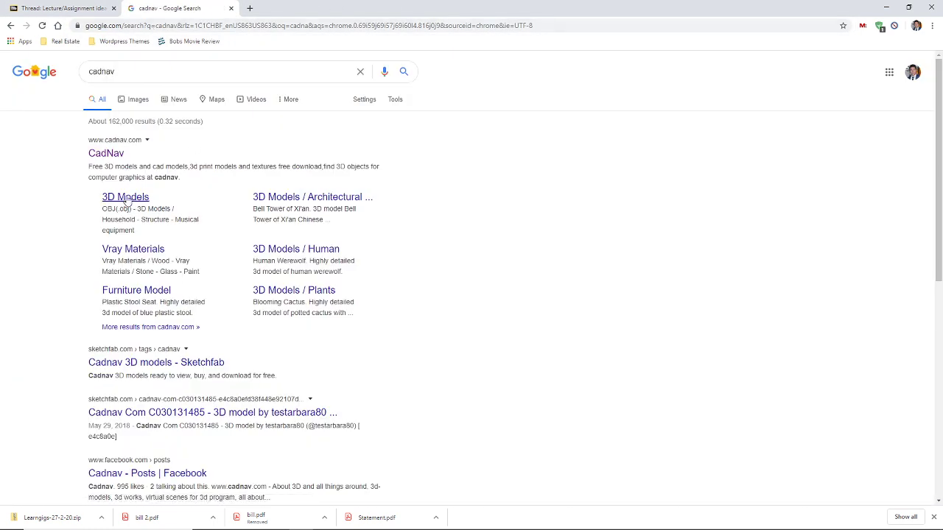
left_click(127, 197)
left_click(655, 117)
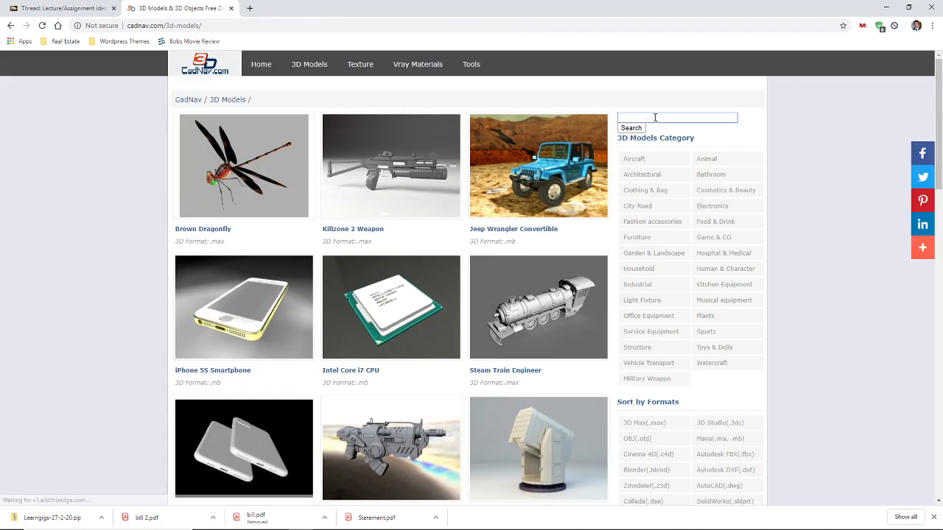
type("spider")
key("Return")
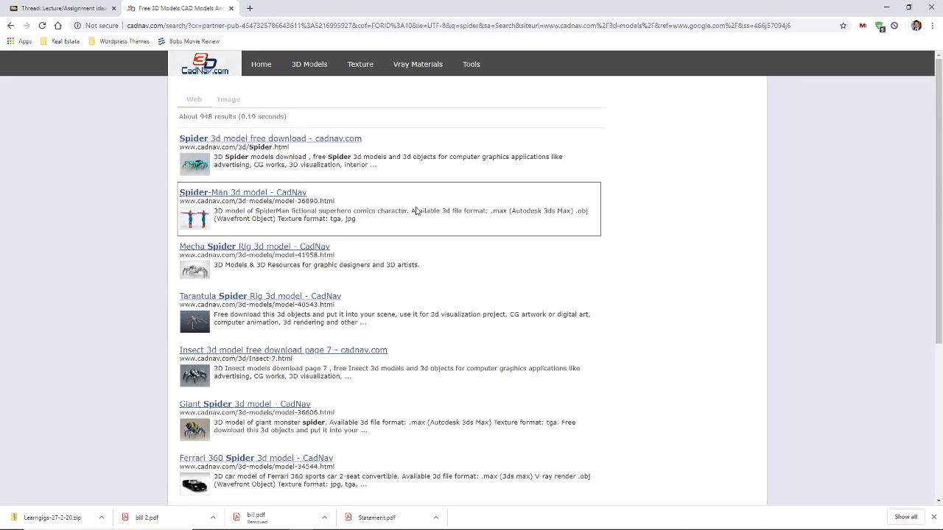
Preview the Giant Spider model, then open the listing of spider 3D models
scroll(232, 259, "down", 1)
scroll(231, 259, "down", 3)
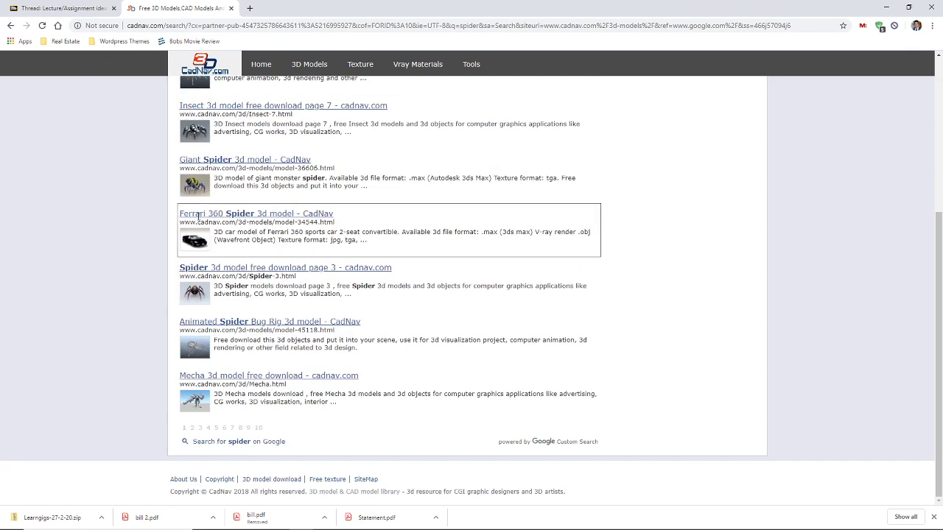
left_click(199, 193)
scroll(84, 92, "down", 4)
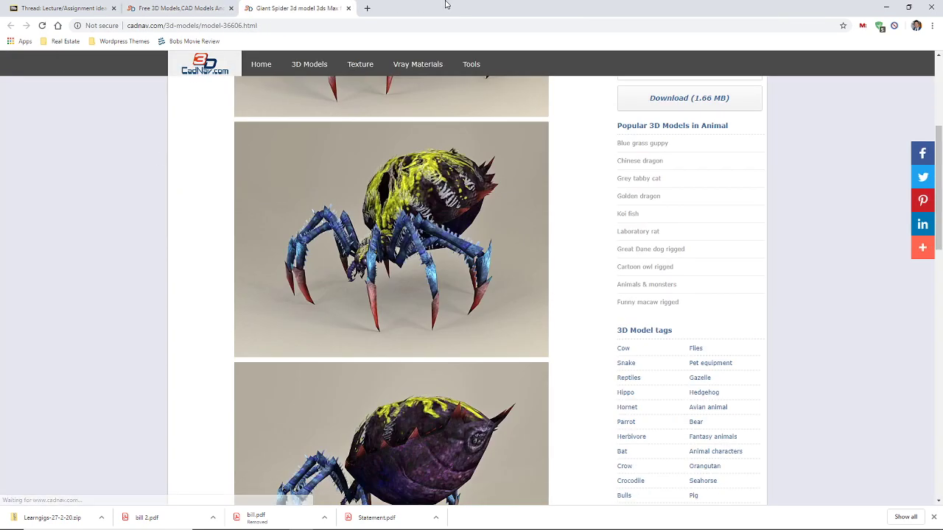
left_click(348, 8)
scroll(169, 206, "up", 4)
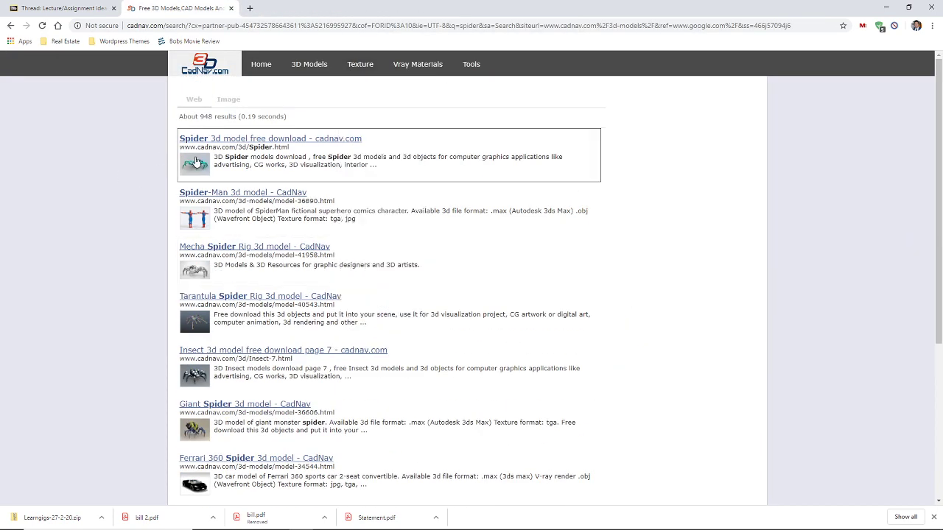
left_click(219, 139)
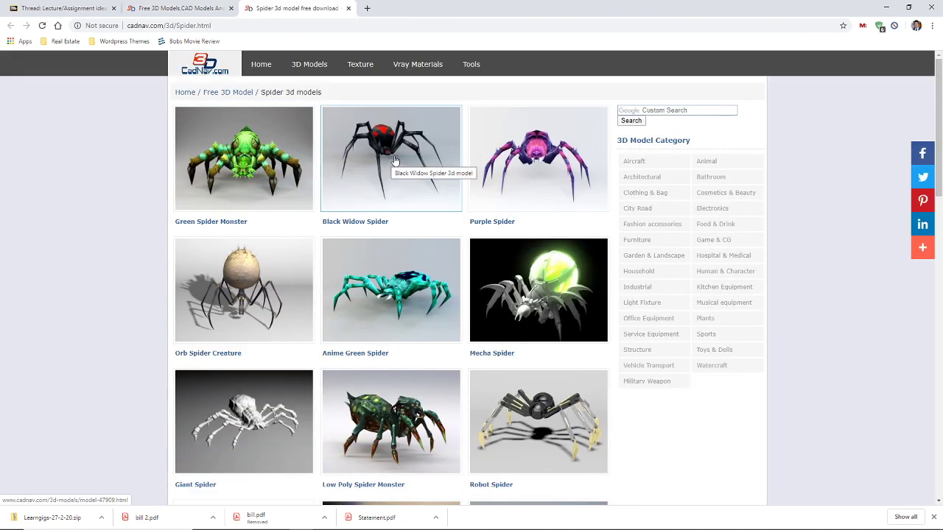
Preview the Mecha Spider model, then browse back through the spider listing
scroll(396, 160, "down", 2)
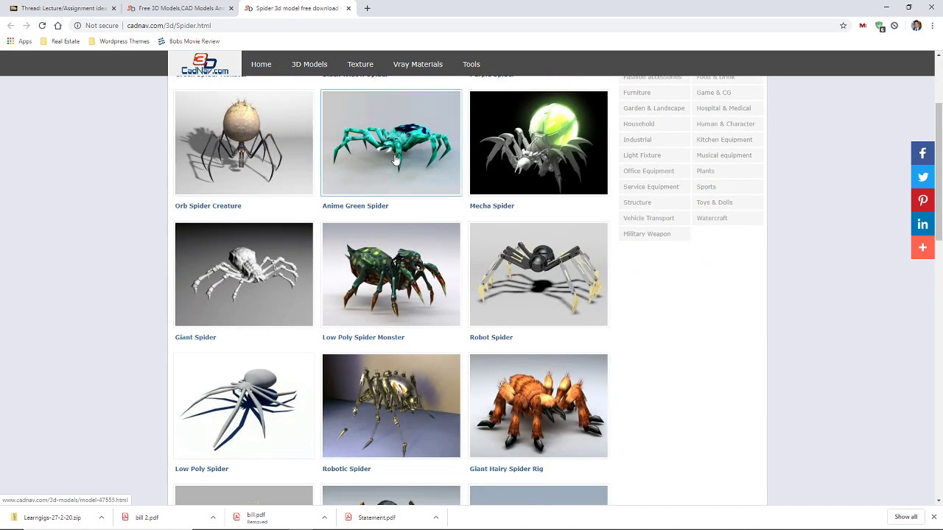
left_click(516, 156)
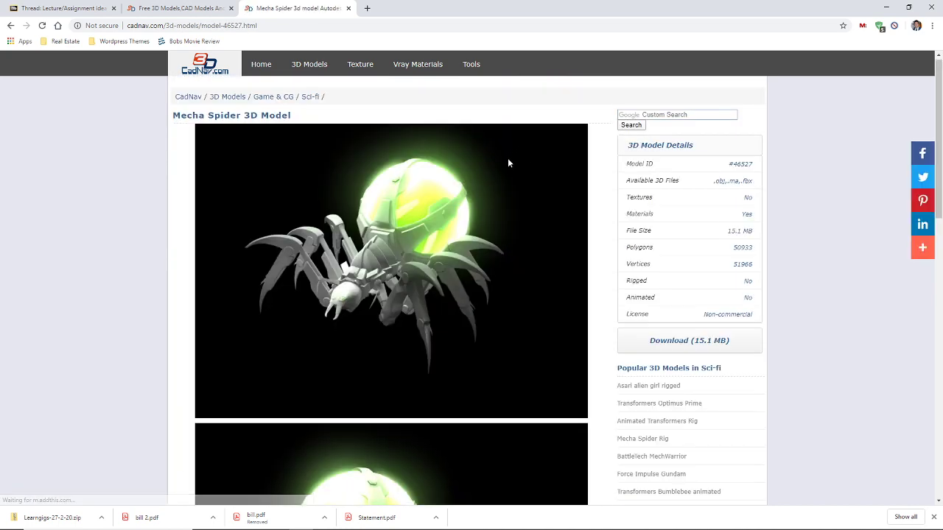
scroll(510, 159, "down", 3)
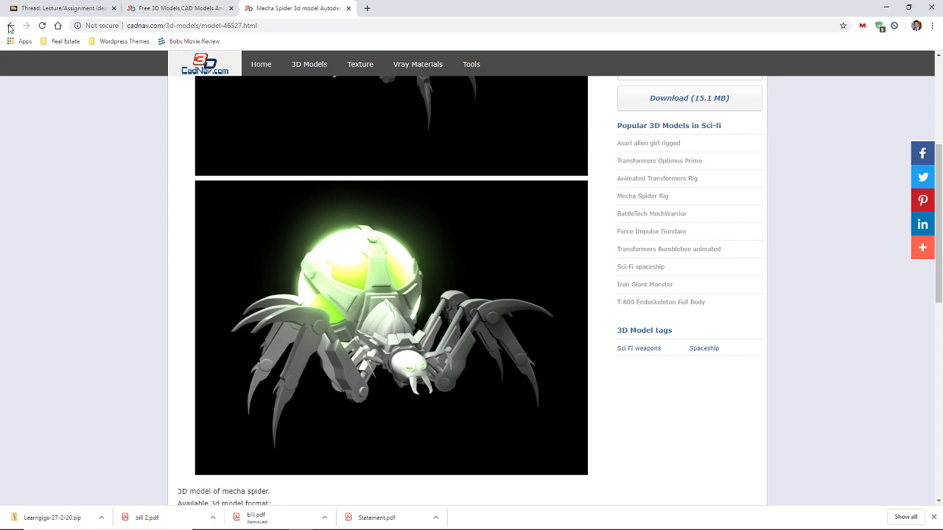
left_click(10, 25)
scroll(327, 254, "down", 3)
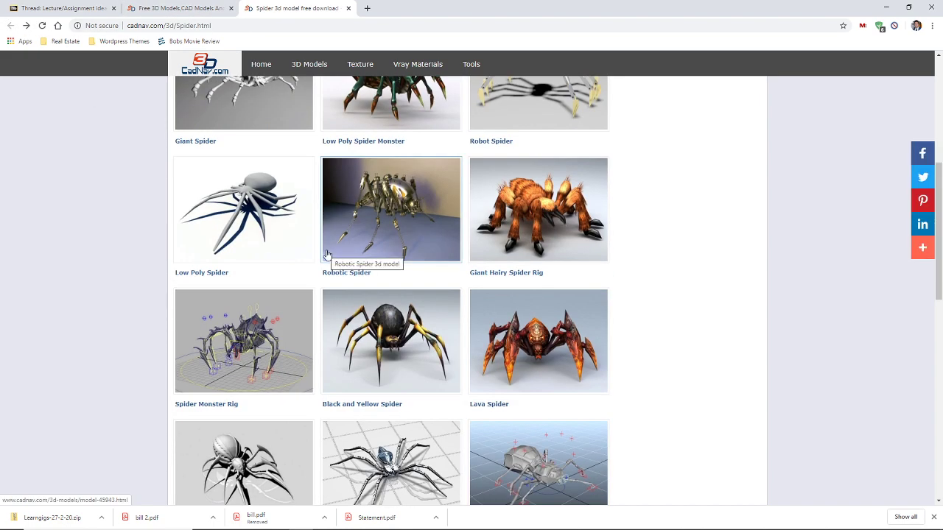
scroll(328, 255, "down", 2)
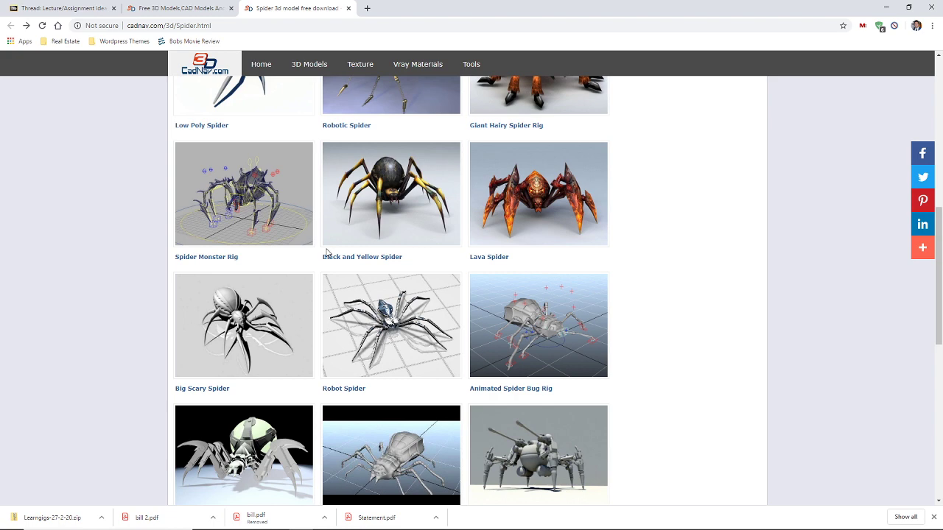
scroll(327, 253, "down", 2)
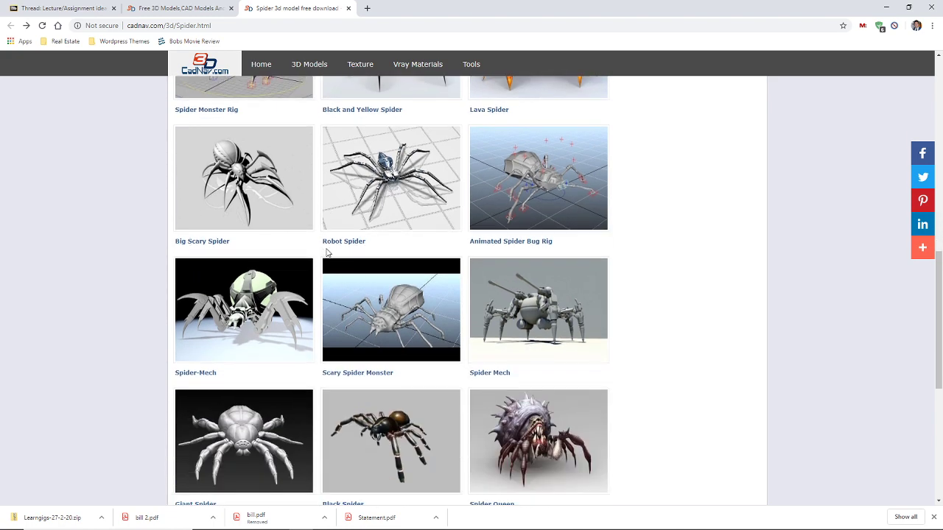
scroll(327, 252, "up", 3)
scroll(327, 253, "up", 2)
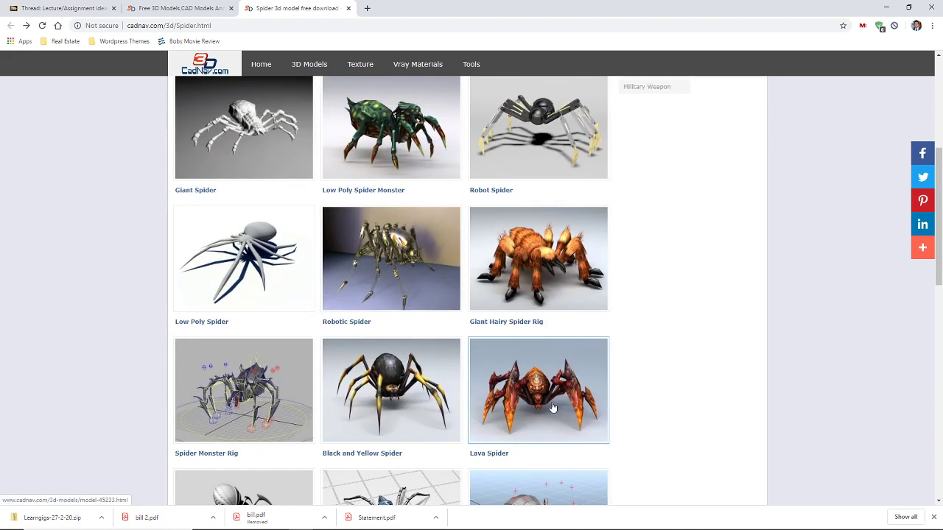
Preview the Lava Spider model, then return to the listing's last row of models
left_click(553, 408)
scroll(444, 305, "down", 3)
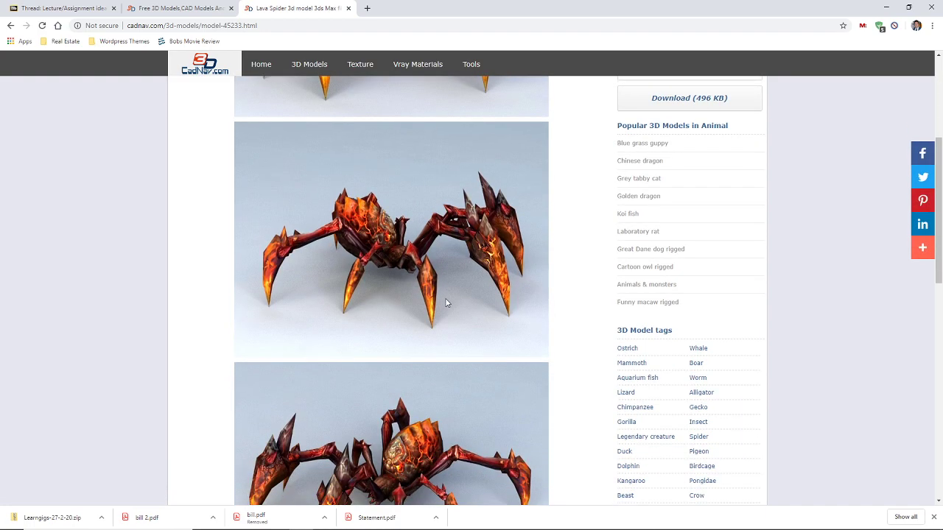
scroll(445, 303, "down", 3)
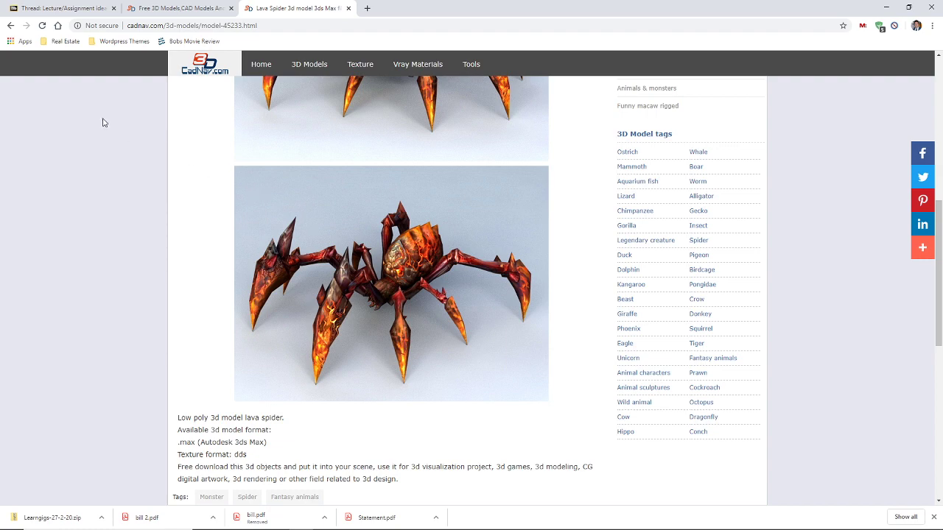
left_click(10, 25)
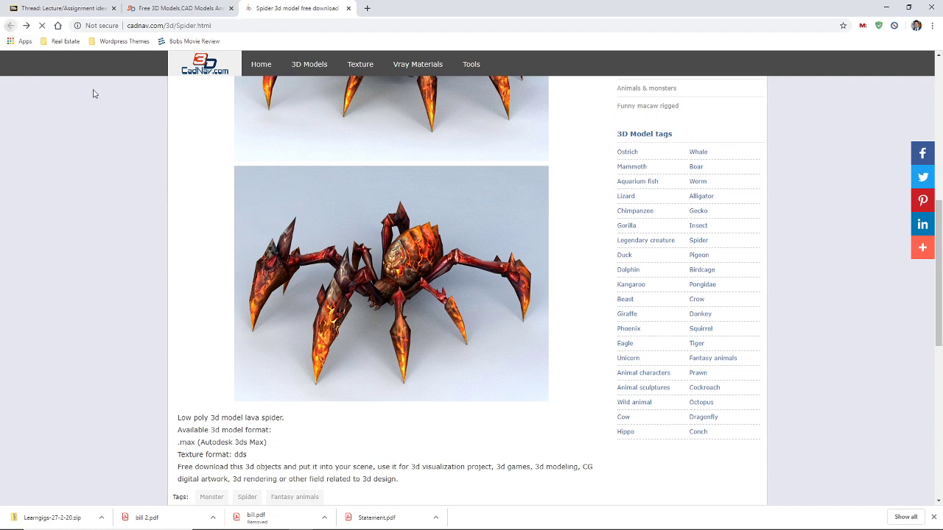
scroll(391, 331, "down", 10)
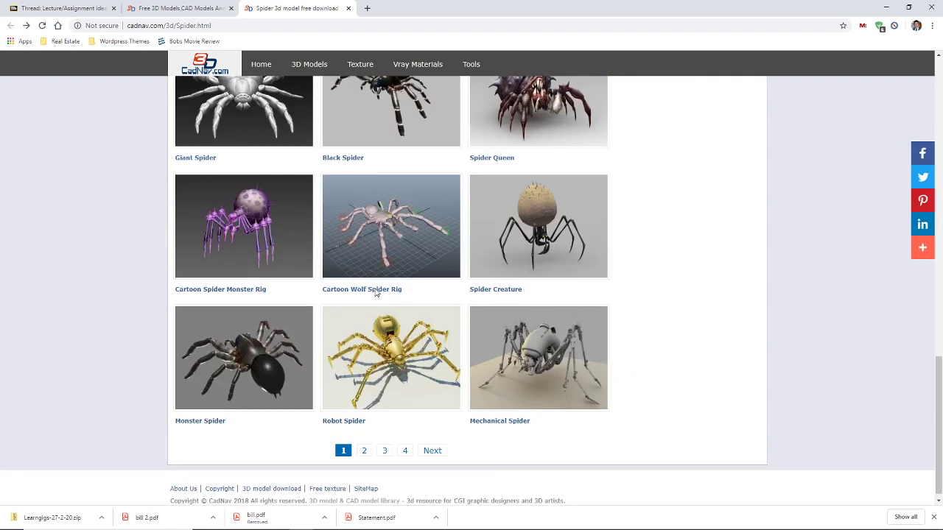
Go to page 2 of the spider models and look over the Anime Spider model
left_click(367, 444)
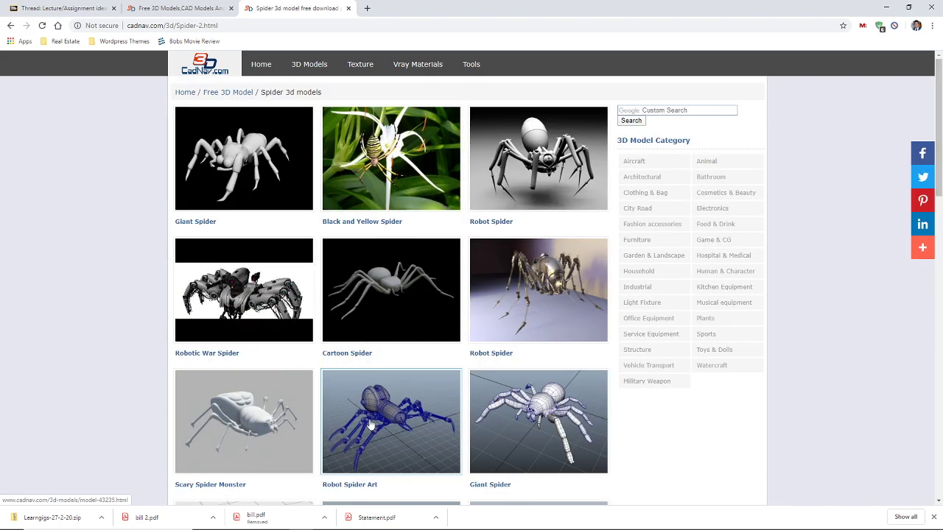
scroll(368, 470, "down", 5)
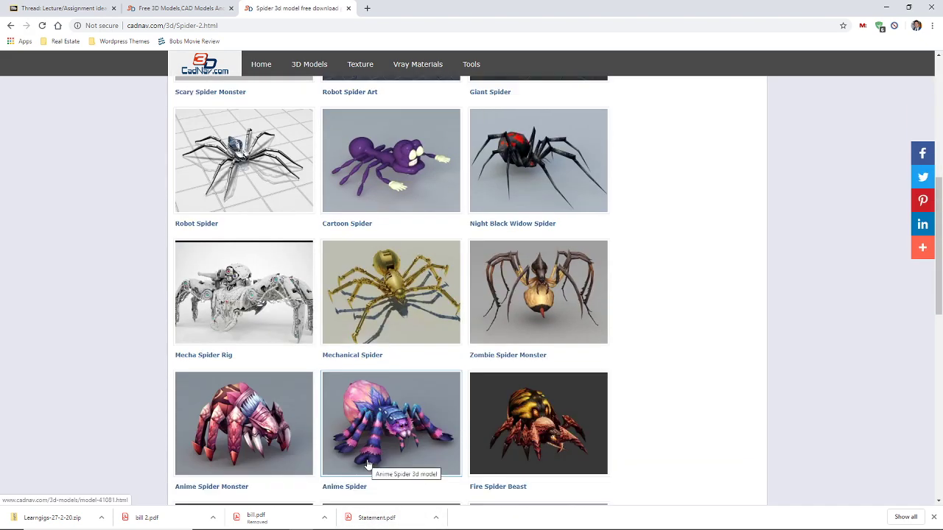
left_click(405, 448)
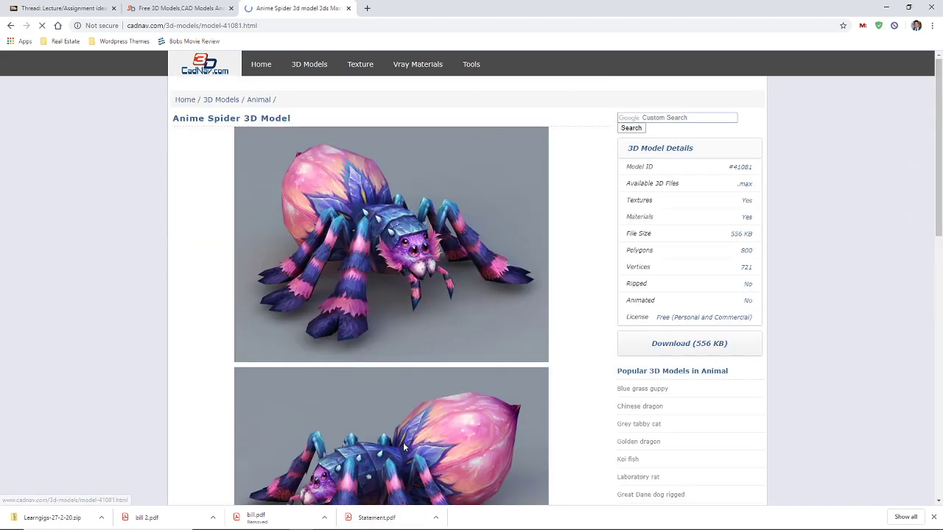
scroll(409, 372, "down", 3)
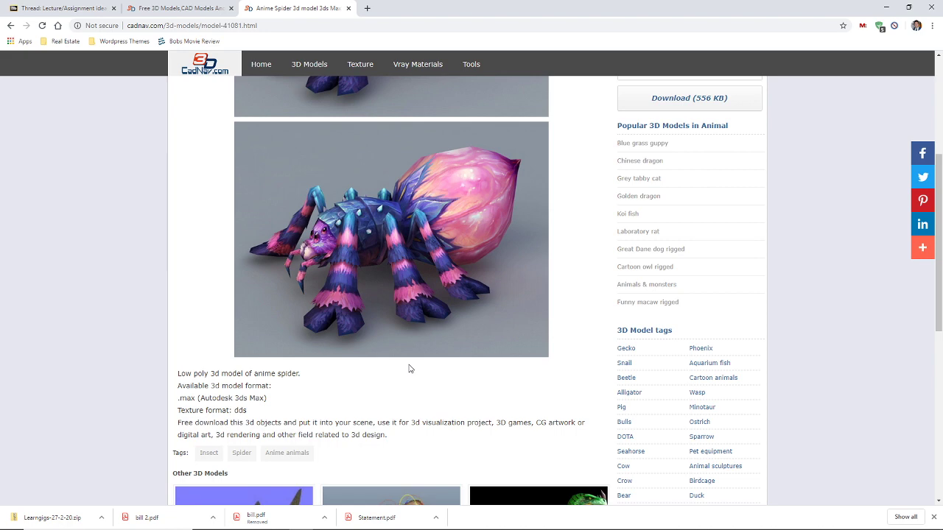
scroll(410, 368, "up", 3)
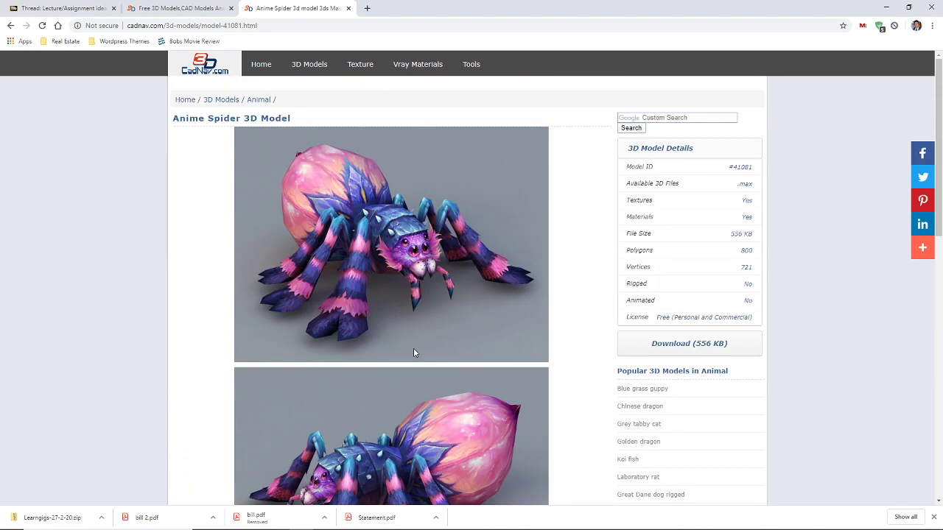
scroll(411, 342, "down", 7)
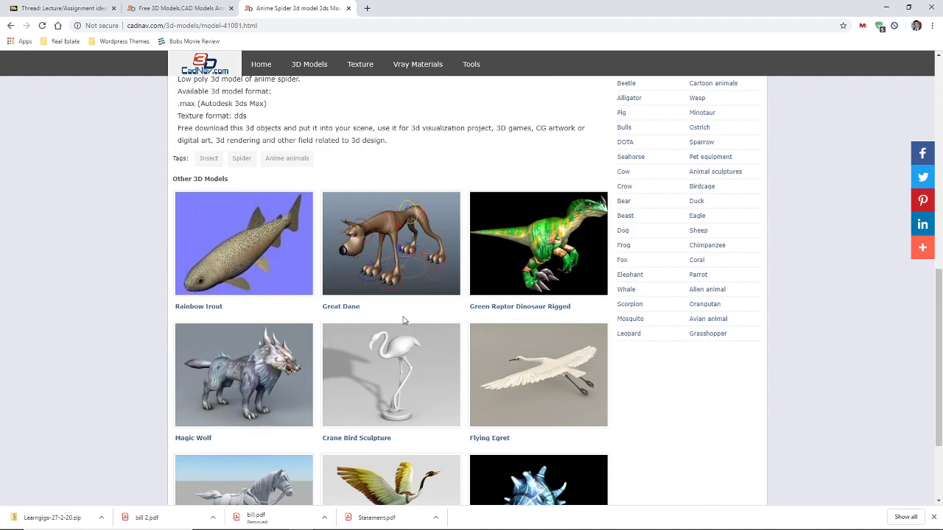
scroll(403, 321, "down", 2)
scroll(403, 320, "up", 10)
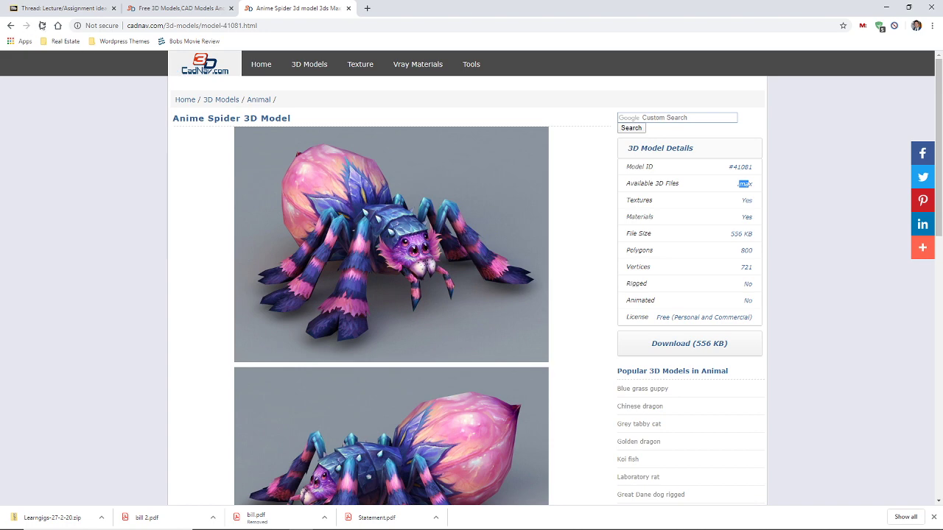
left_click(10, 25)
Preview the Fire Spider Beast and Blue Ice Spider Rig models from the page 2 list
scroll(355, 351, "down", 2)
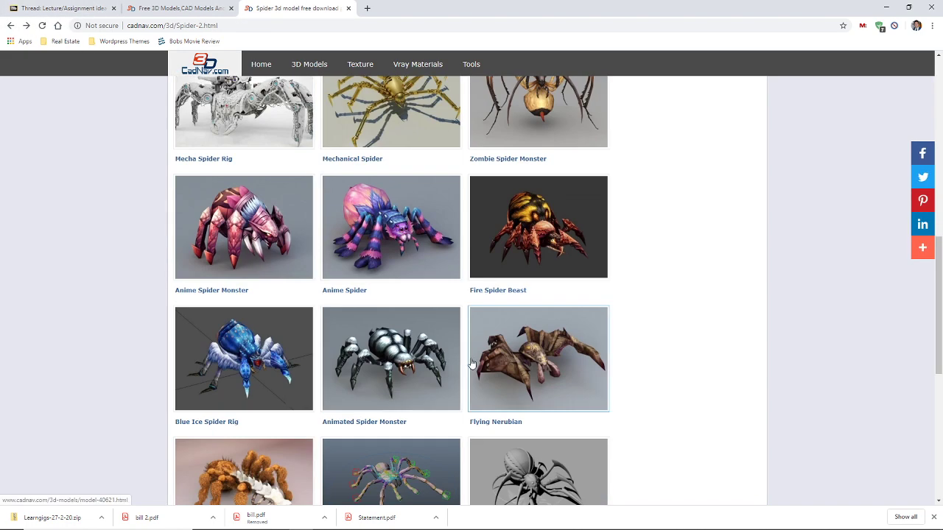
left_click(519, 252)
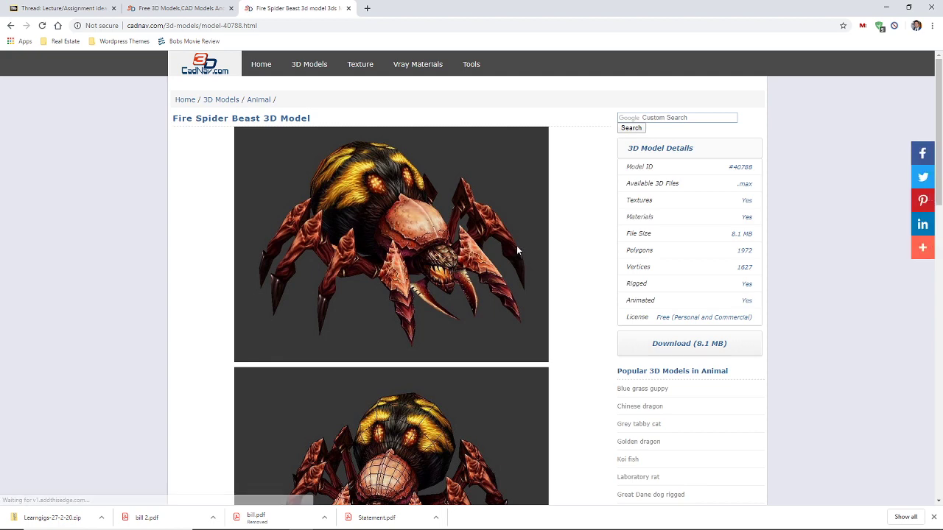
left_click(10, 27)
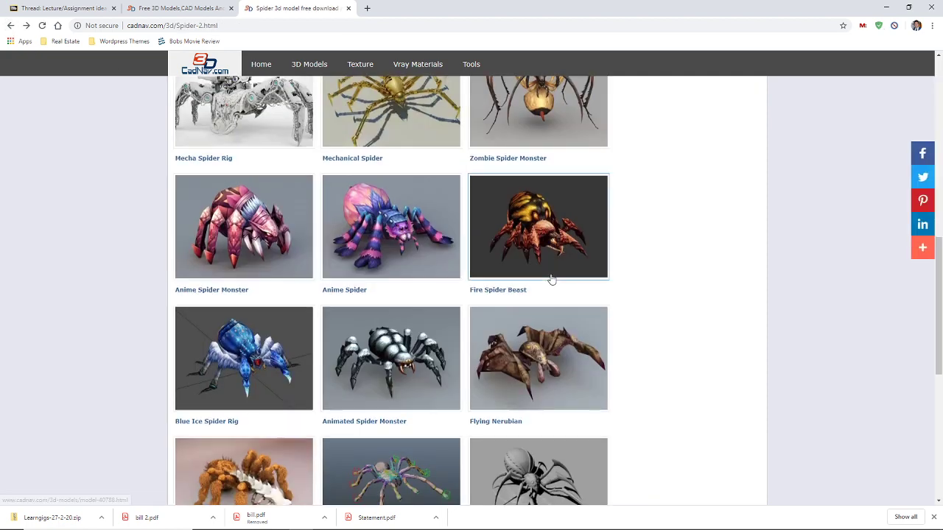
scroll(547, 278, "down", 1)
left_click(239, 267)
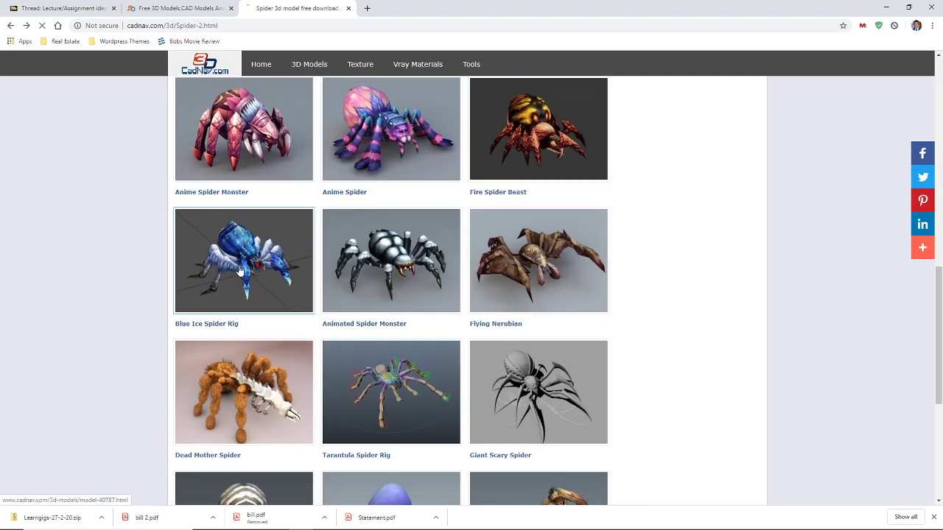
key("alt+Left")
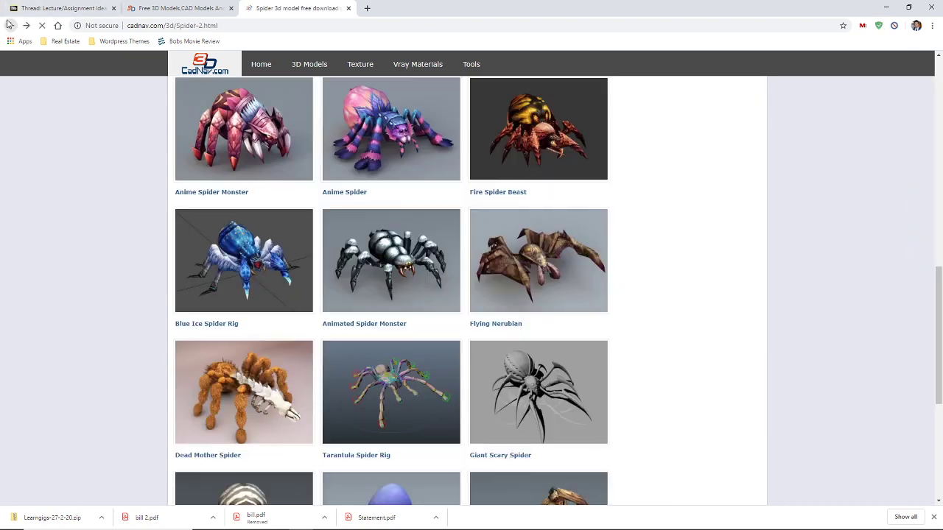
scroll(391, 245, "down", 3)
scroll(390, 245, "up", 3)
Preview the Flying Nerubian and Giant Blue Spider models, then go to page 3
left_click(527, 217)
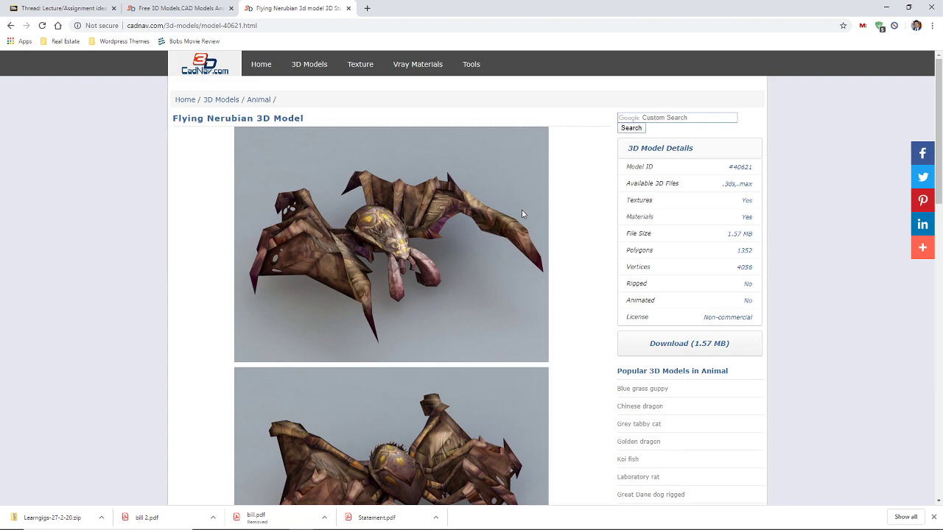
left_click(10, 25)
scroll(408, 238, "down", 3)
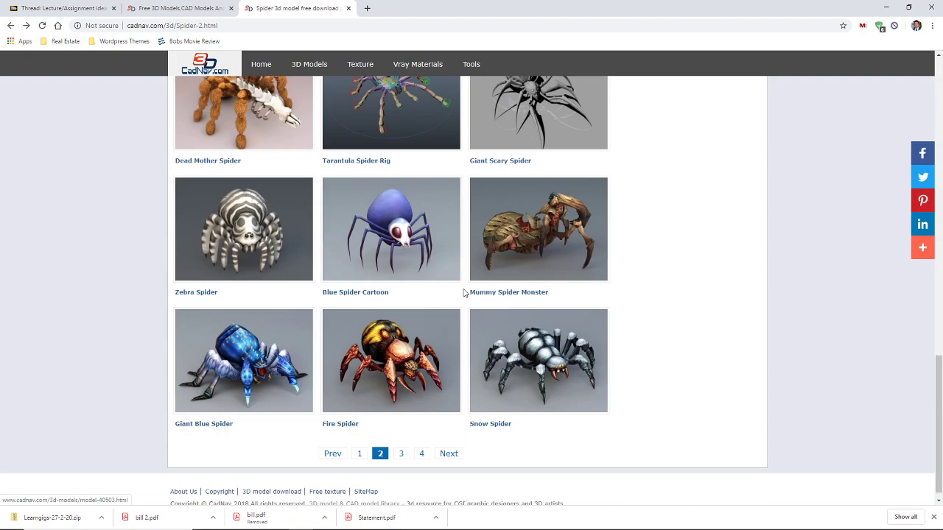
scroll(464, 290, "up", 12)
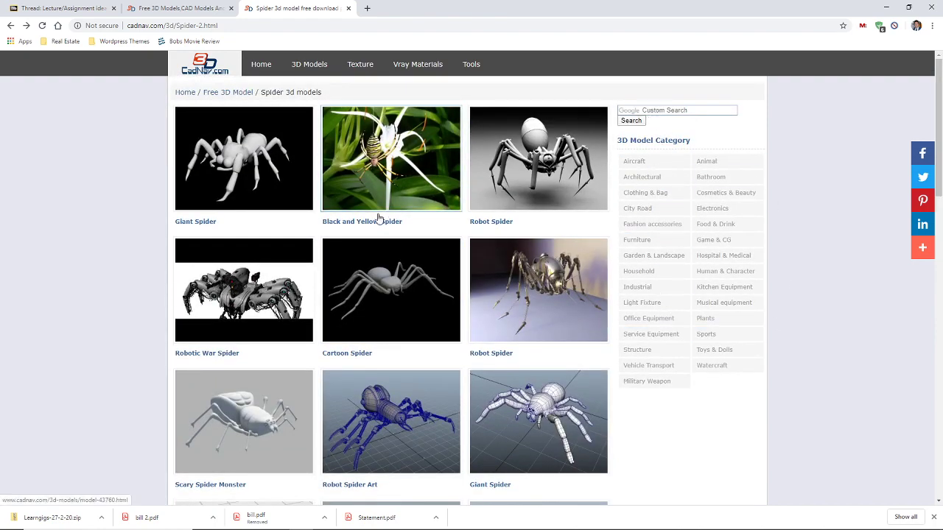
scroll(391, 215, "down", 5)
scroll(402, 235, "up", 4)
scroll(402, 235, "down", 10)
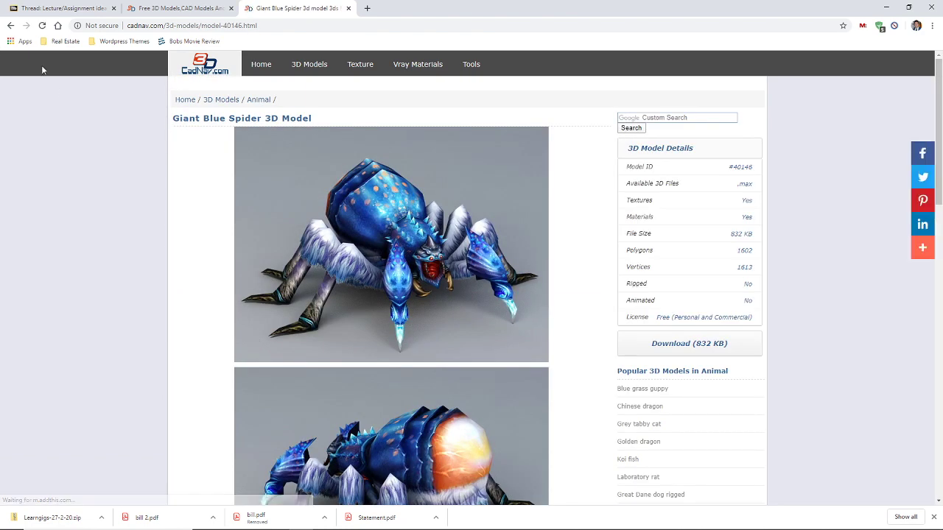
left_click(10, 26)
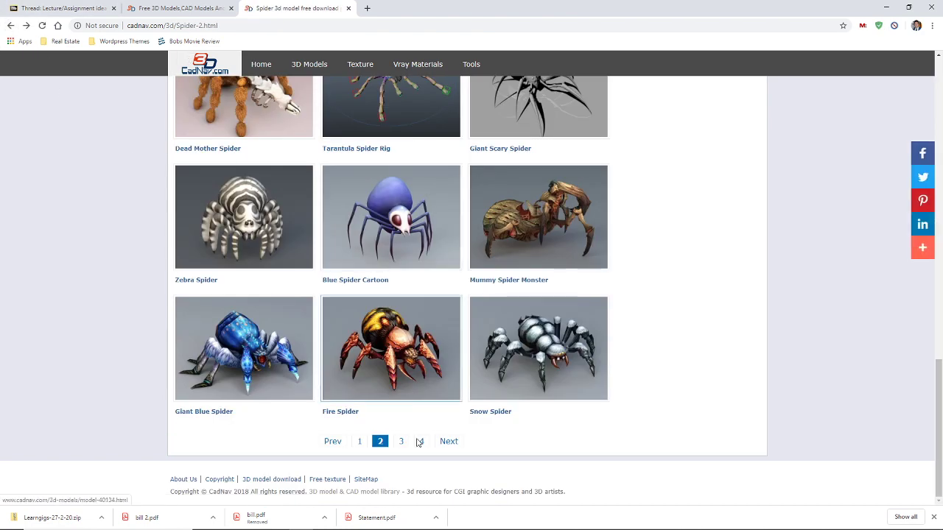
left_click(402, 443)
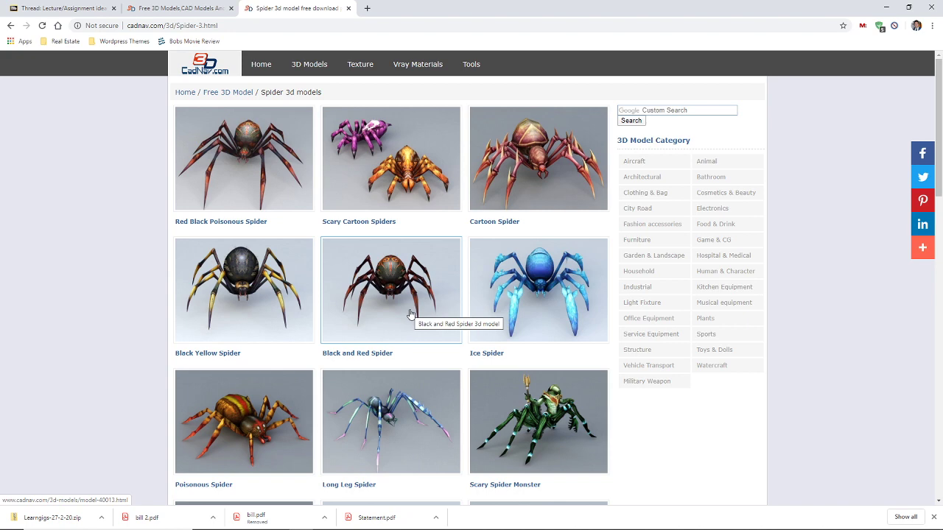
scroll(411, 314, "down", 3)
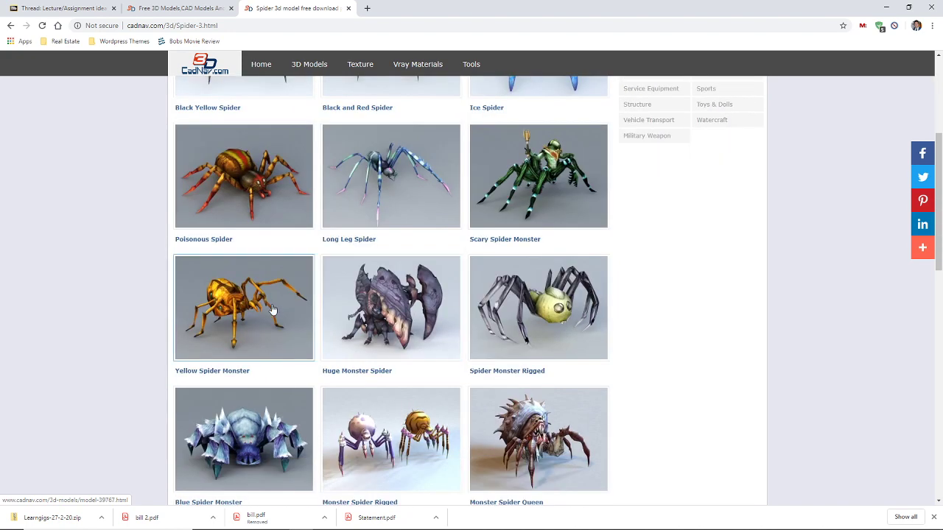
left_click(563, 208)
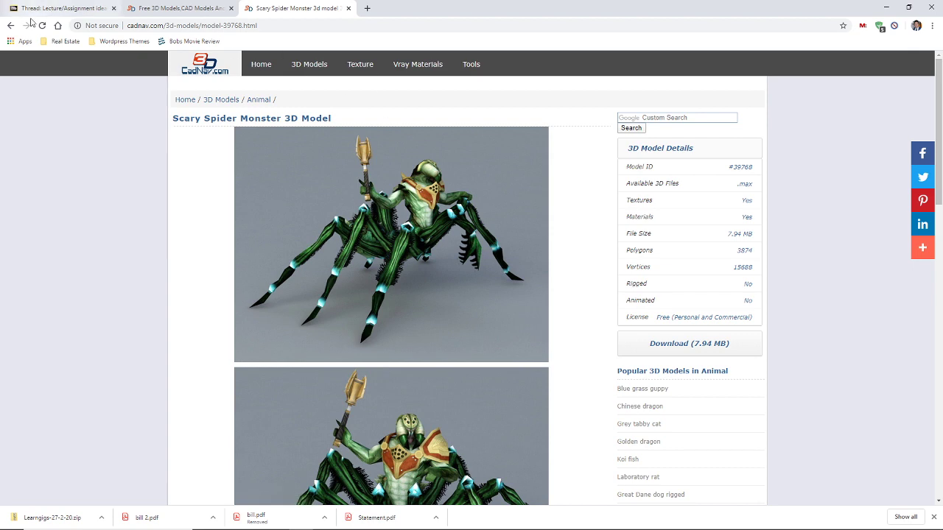
key("alt+Left")
scroll(477, 241, "down", 4)
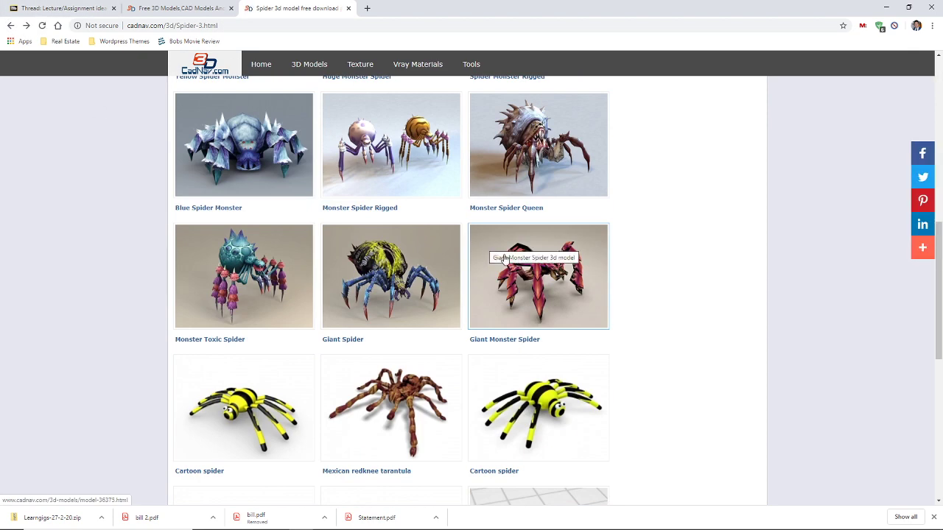
left_click(483, 254)
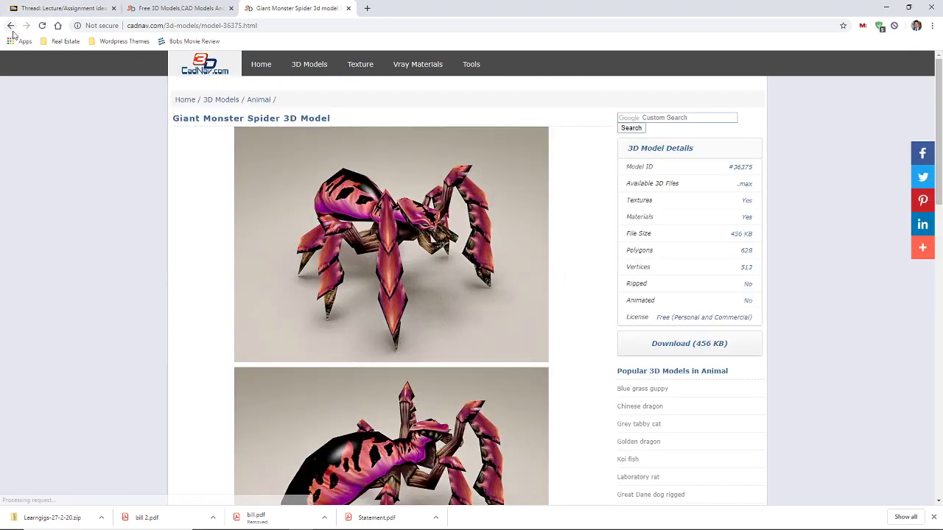
key("alt+Left")
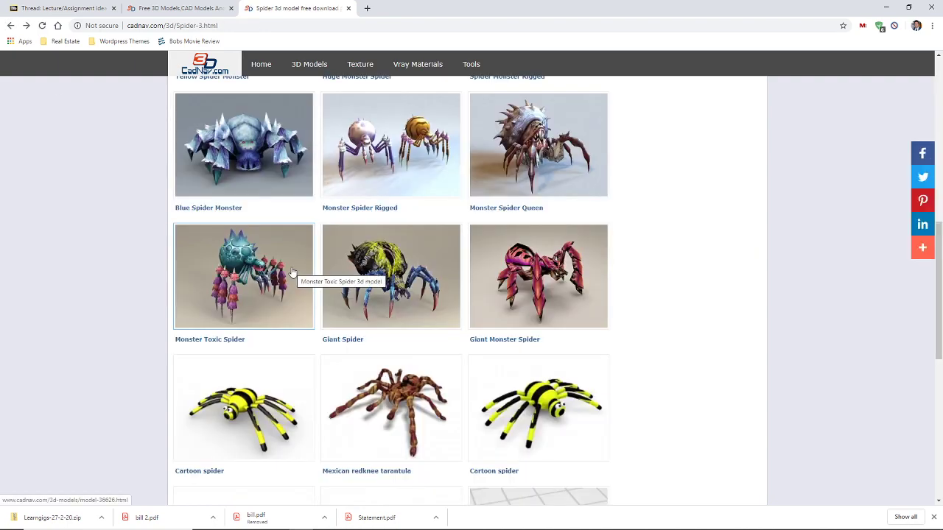
scroll(273, 190, "down", 3)
scroll(274, 191, "up", 4)
left_click(271, 196)
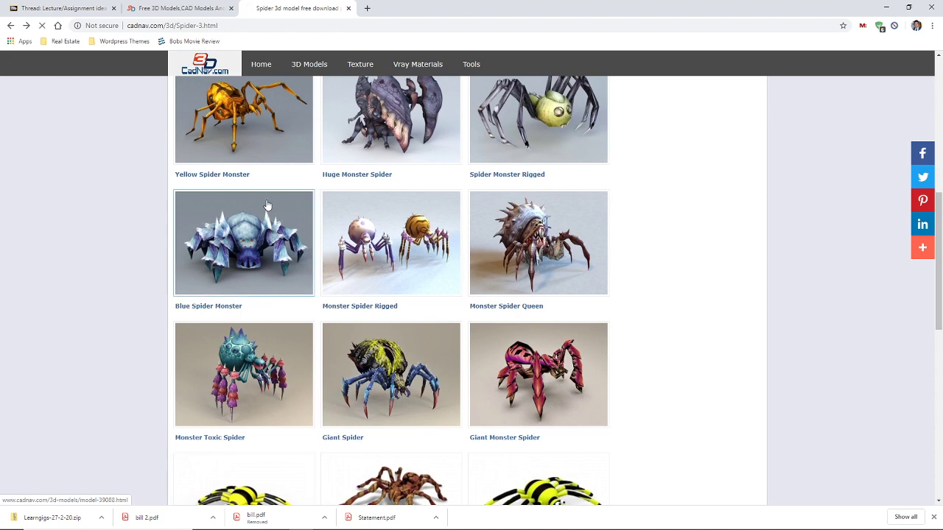
key("alt+Left")
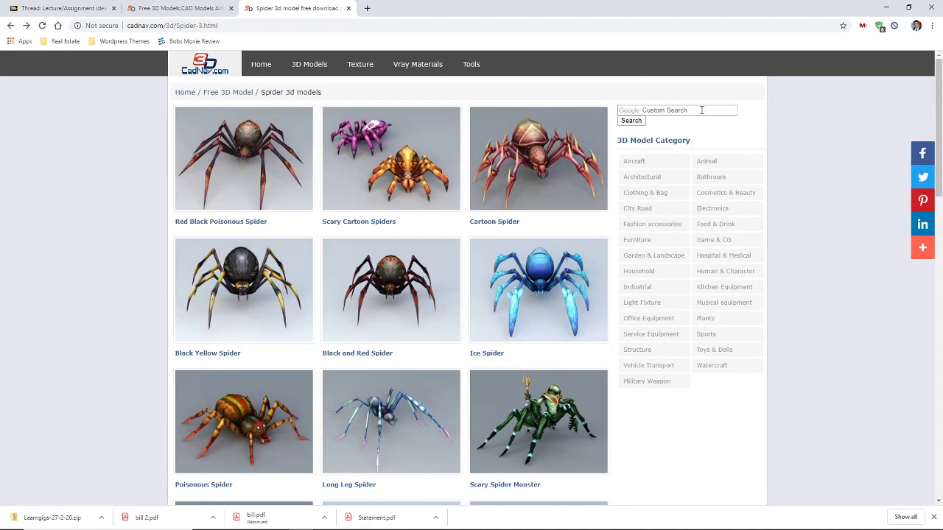
Search CadNav for 'spider maya' and open the Purple Spider model page
left_click(699, 110)
type("spider maya")
key("Return")
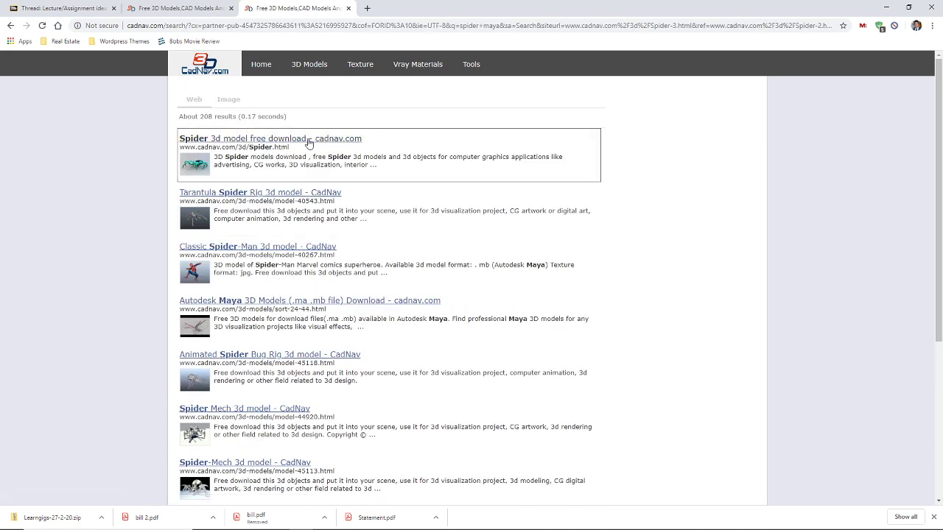
left_click(267, 139)
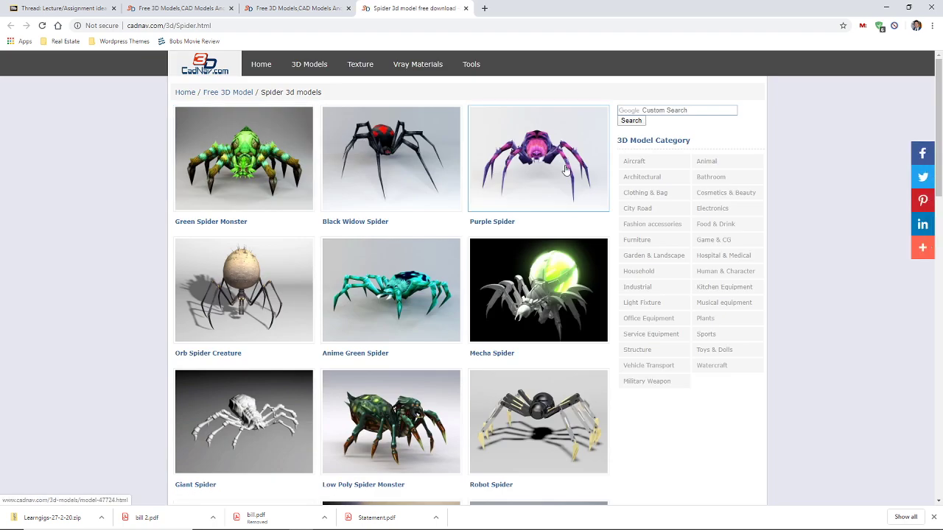
left_click(561, 169)
scroll(410, 199, "down", 3)
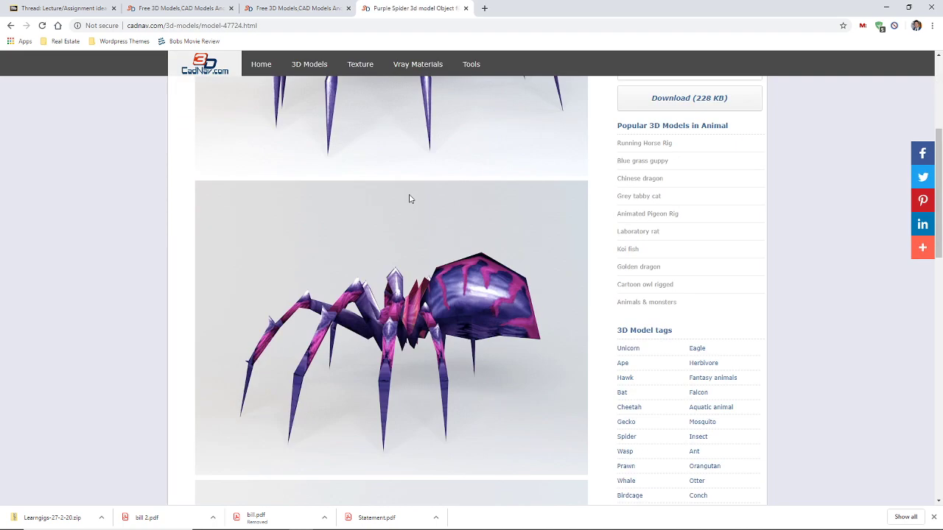
scroll(411, 199, "up", 3)
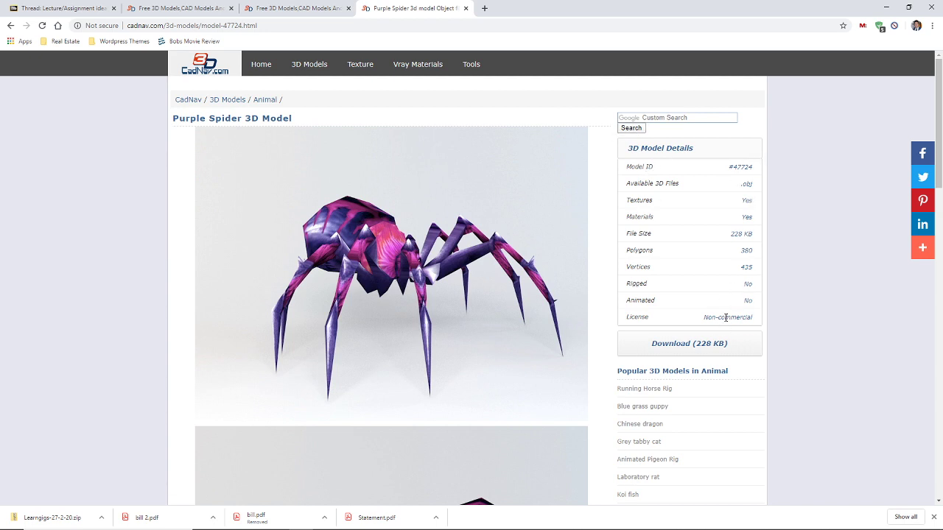
Download the Purple Spider archive (228 KB) and save it on the Desktop
left_click(695, 343)
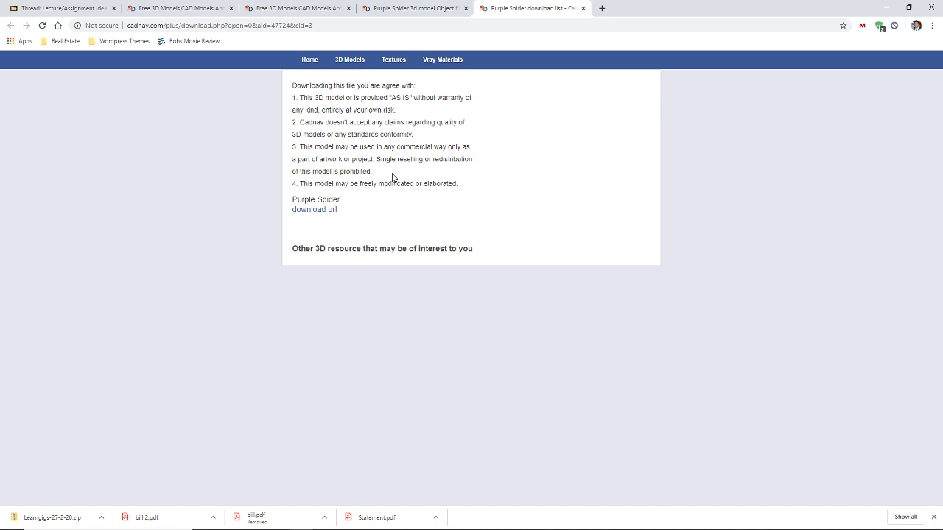
left_click(325, 213)
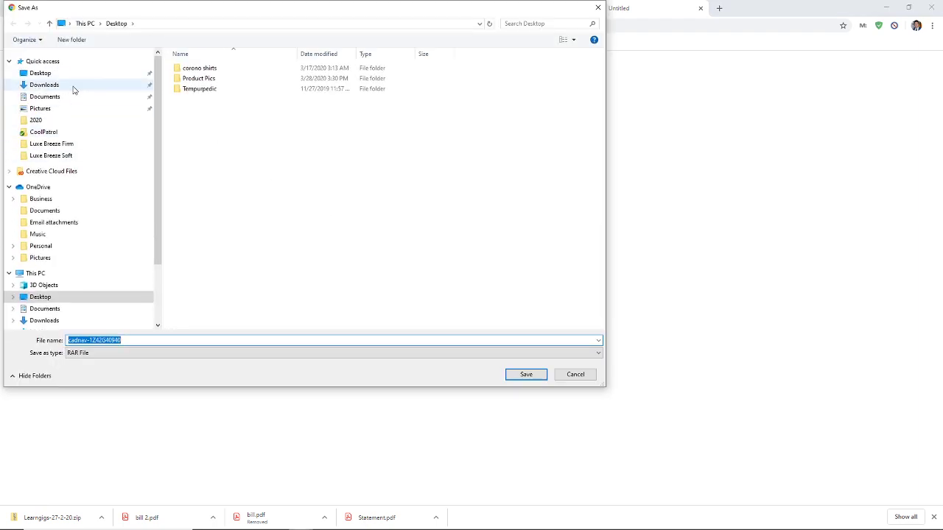
left_click(63, 74)
left_click(526, 374)
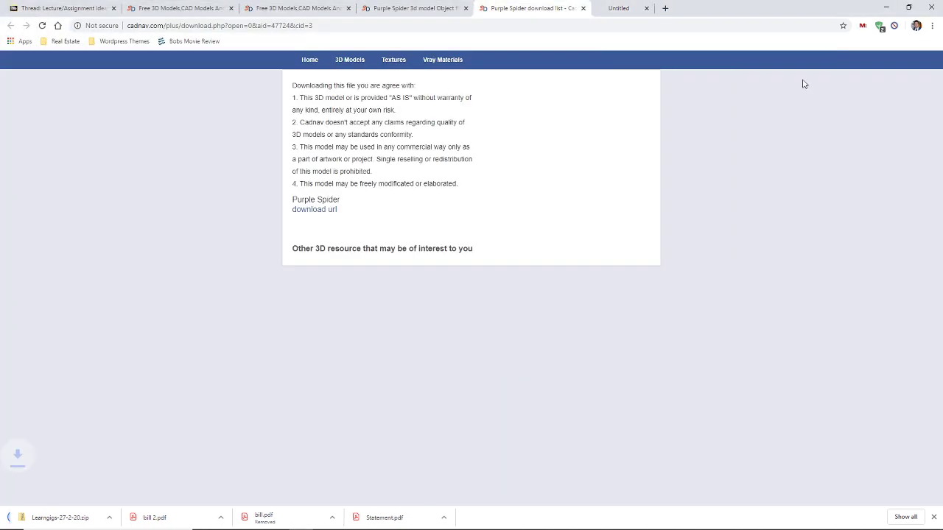
left_click(887, 7)
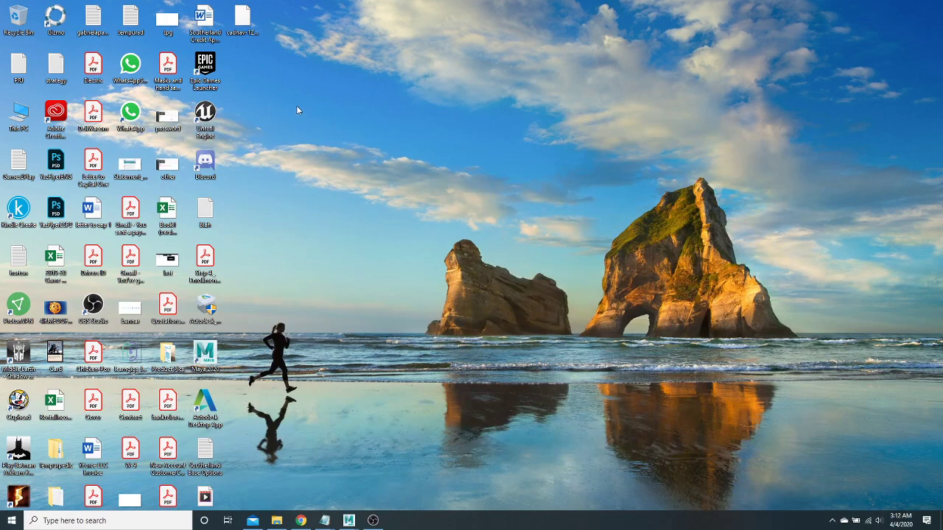
mouse_move(348, 520)
left_click(372, 487)
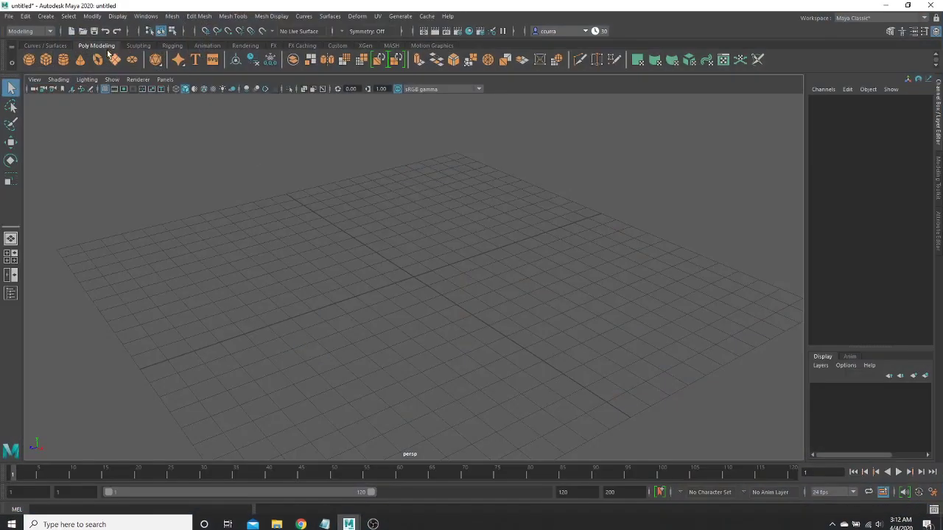
left_click(8, 15)
left_click(34, 126)
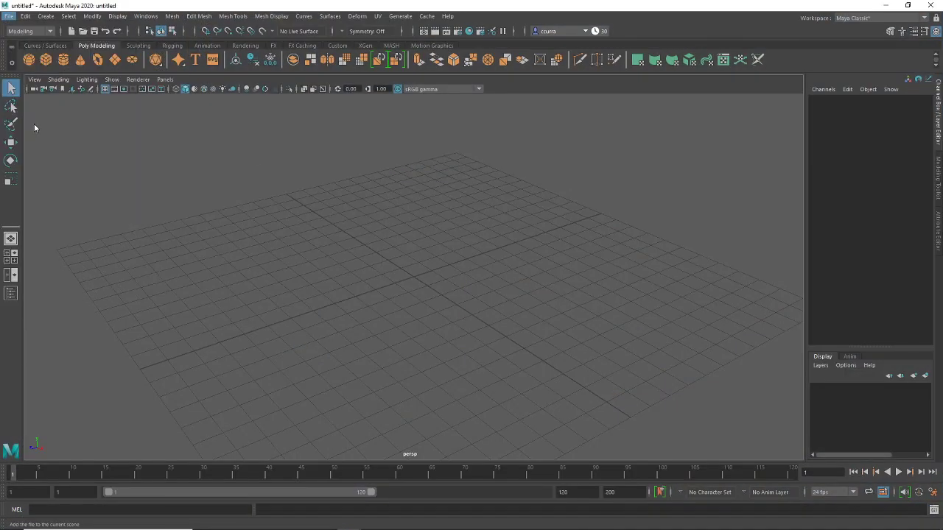
left_click(134, 156)
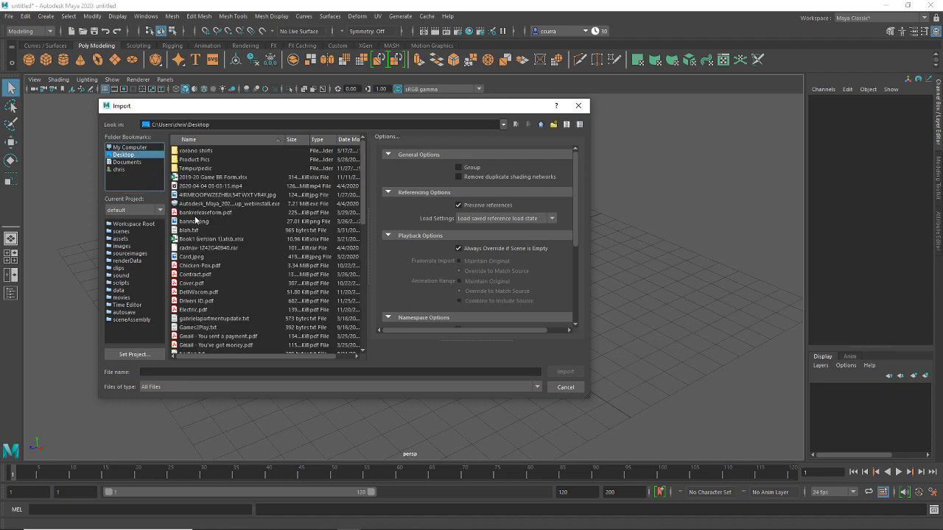
scroll(199, 226, "down", 12)
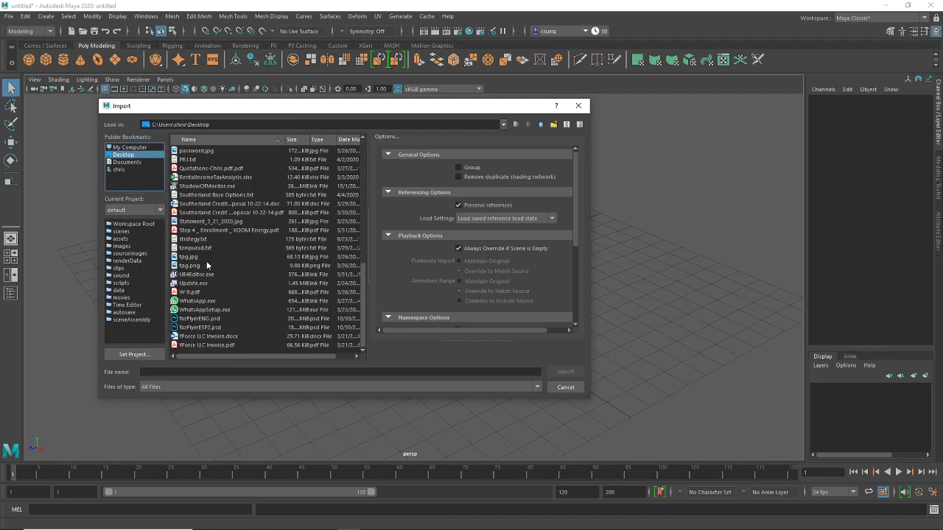
left_click(212, 328)
key("s")
key("s")
key("s")
key("s")
key("s")
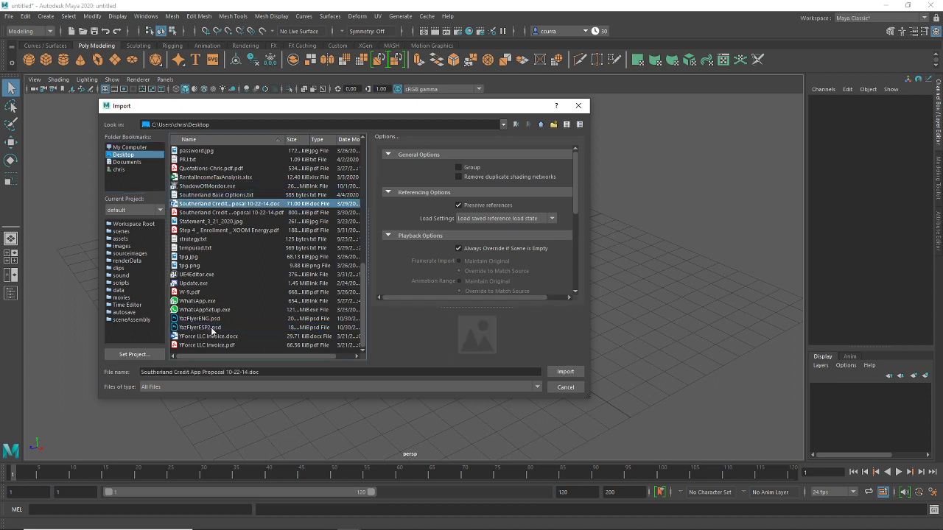
key("s")
key("s")
key("s")
key("s")
key("s")
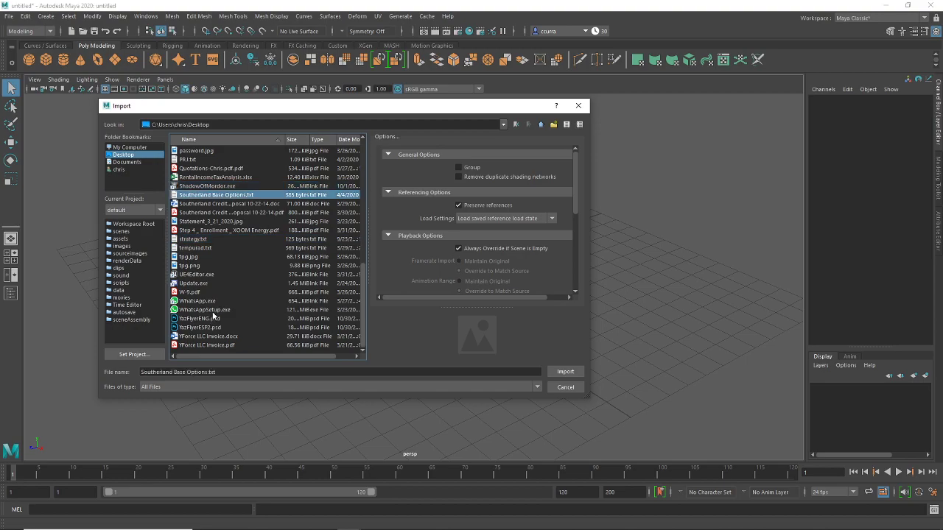
left_click(565, 387)
left_click(907, 5)
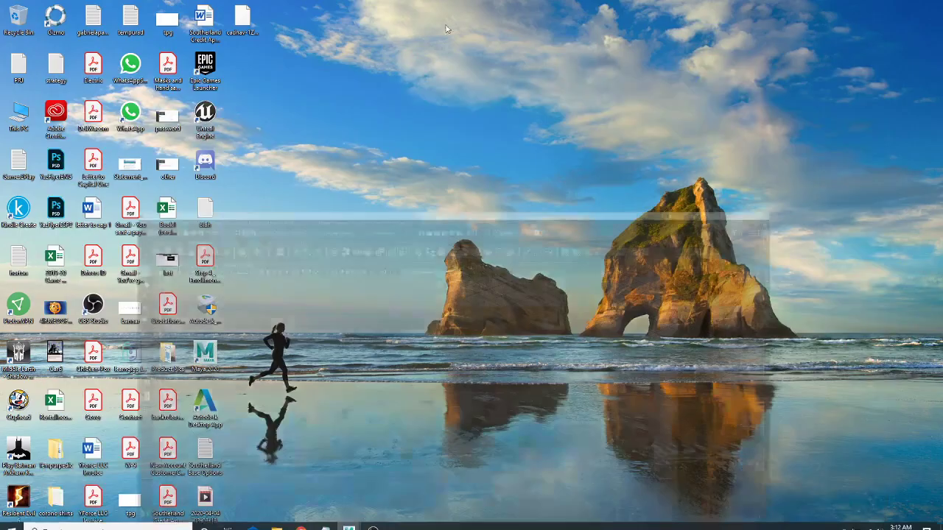
Extract the cadnav archive with 7-Zip and open it down to the Models_F0401A058 folder
right_click(246, 33)
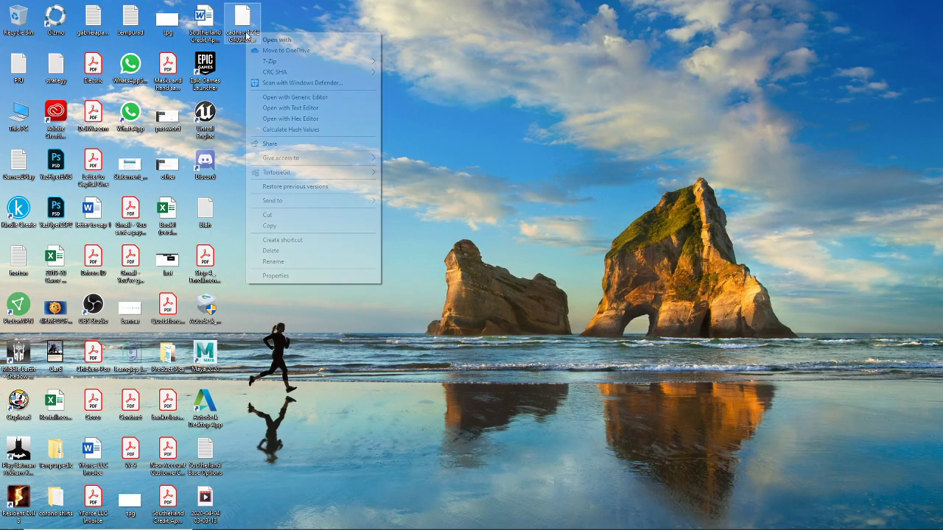
mouse_move(316, 61)
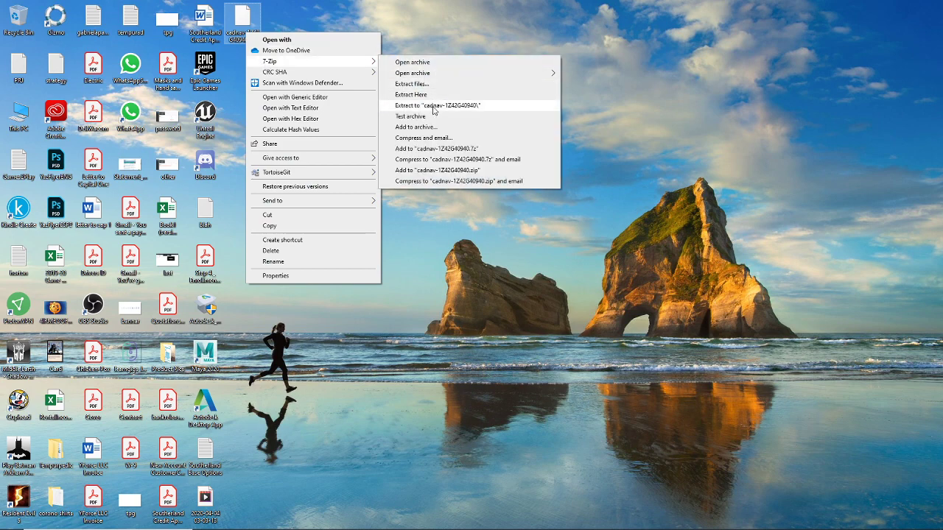
left_click(435, 105)
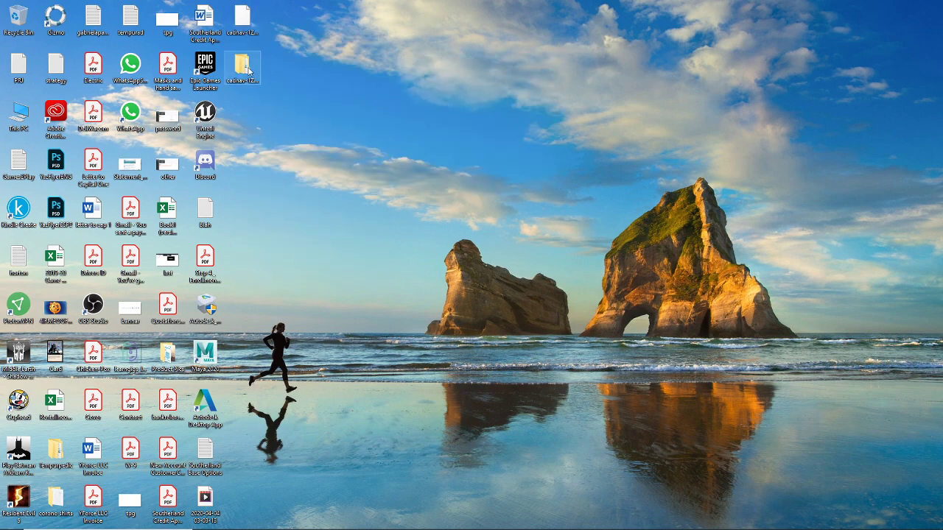
double_click(245, 68)
double_click(492, 156)
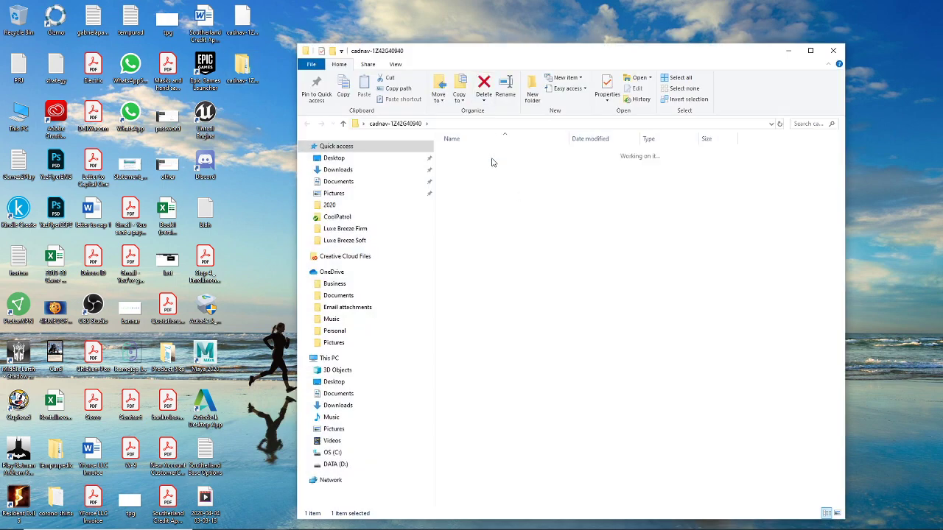
double_click(495, 153)
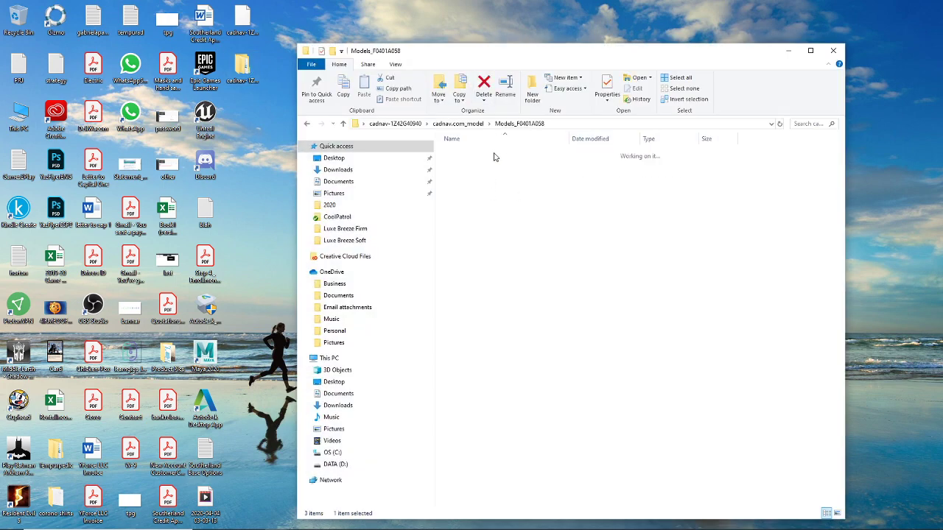
Copy the Models_F0401A058 folder path from the address bar and return to Maya
left_click(554, 124)
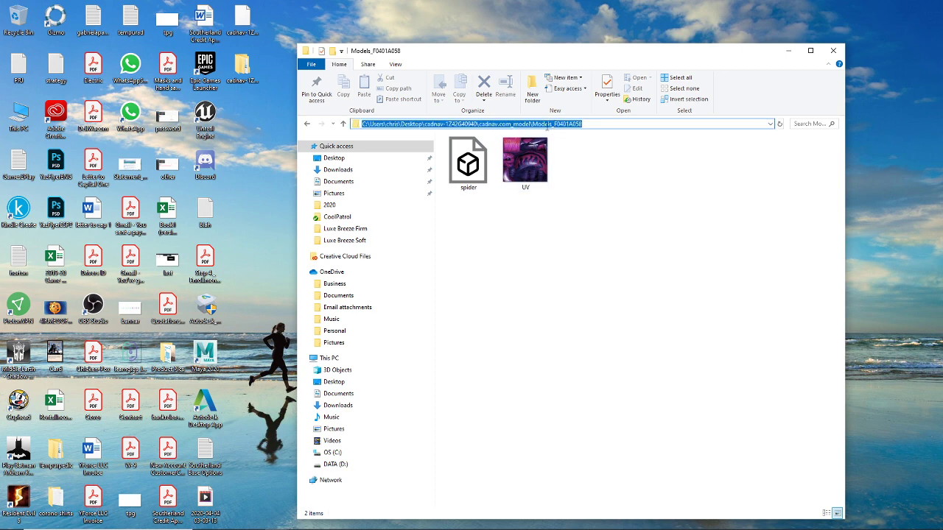
right_click(548, 126)
left_click(571, 151)
mouse_move(358, 525)
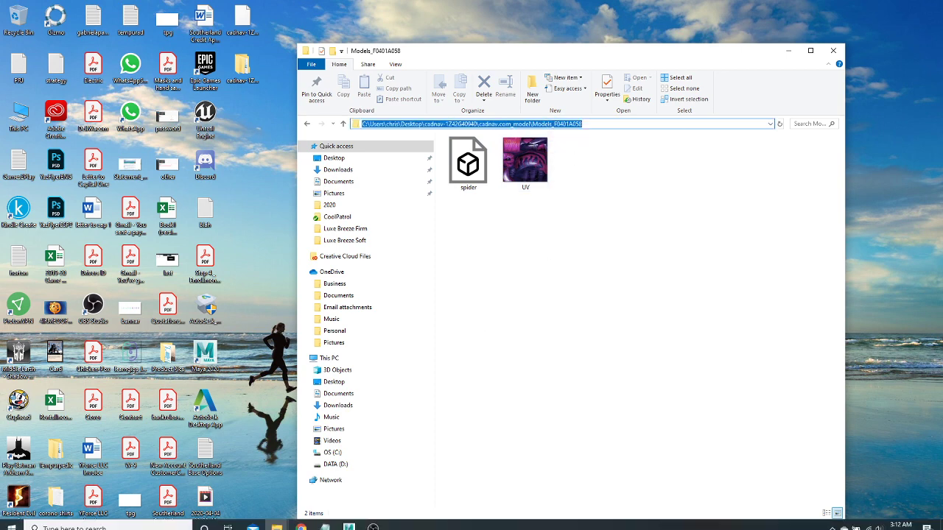
left_click(402, 472)
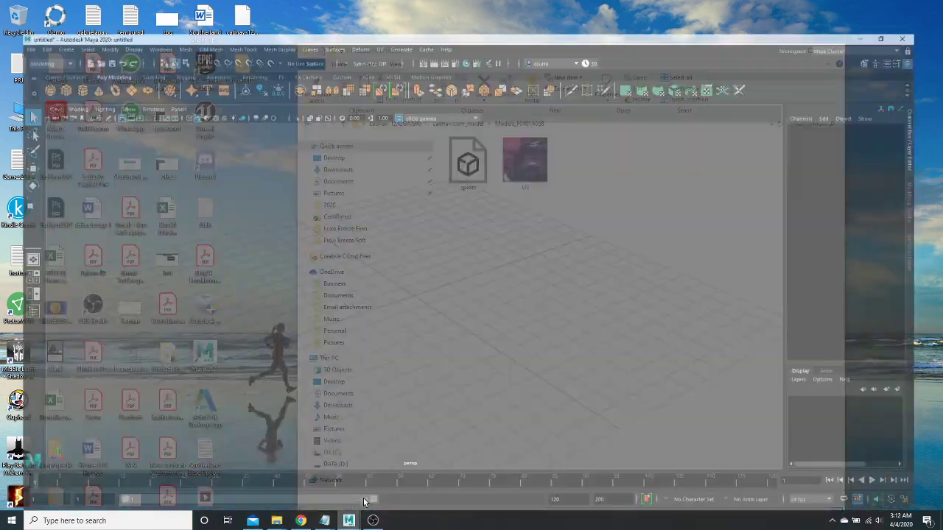
Import spider.obj from the pasted Models_F0401A058 folder path and frame the spider in view
left_click(8, 15)
left_click(30, 46)
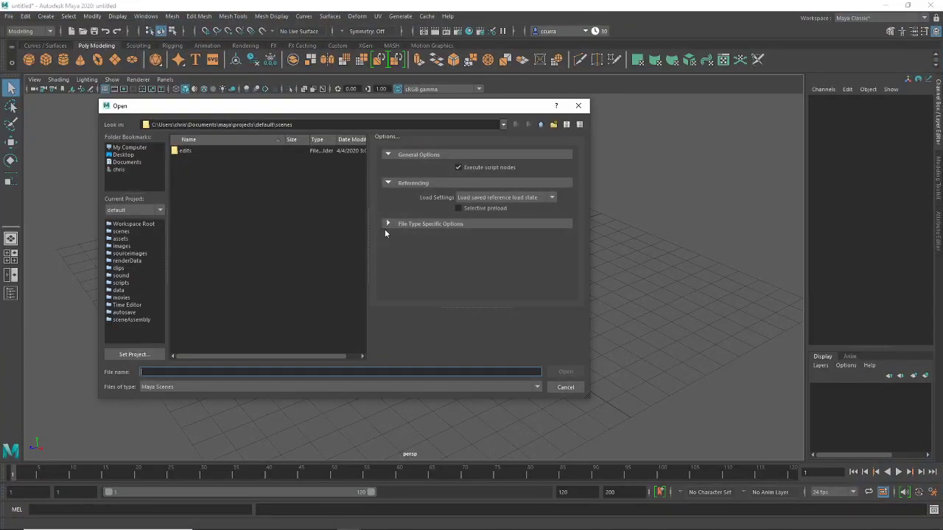
left_click(564, 388)
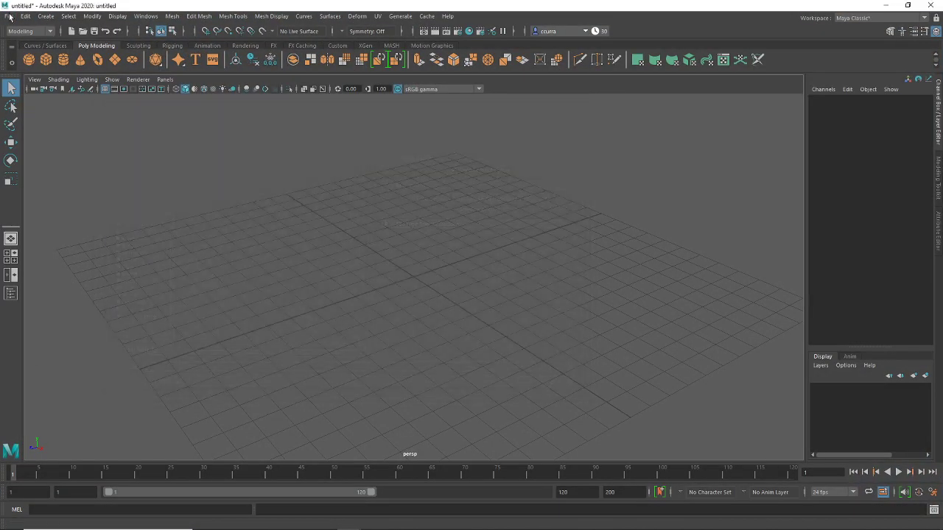
left_click(9, 16)
left_click(34, 124)
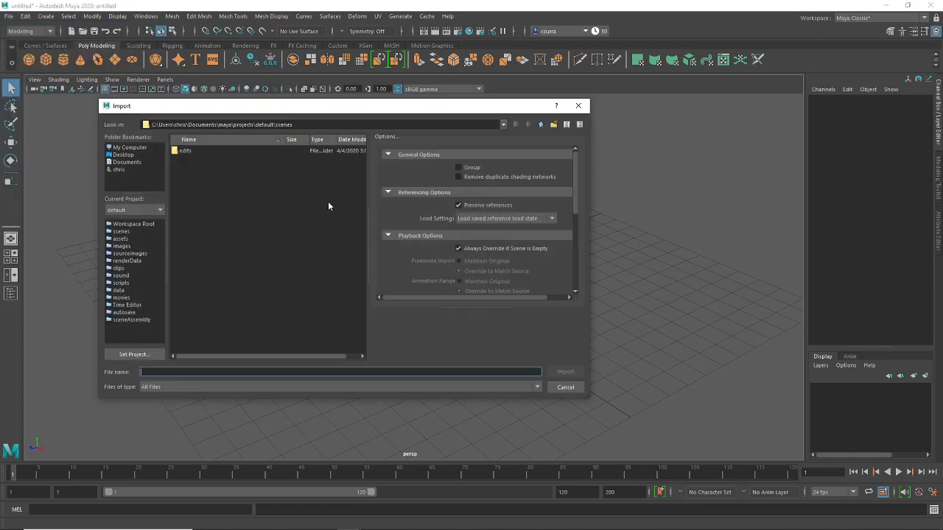
left_click(295, 371)
left_click(330, 416)
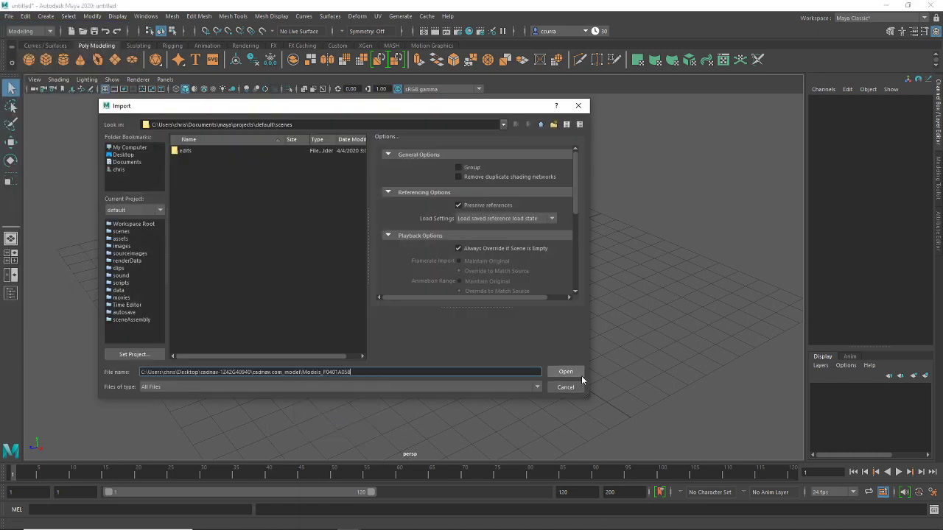
left_click(576, 373)
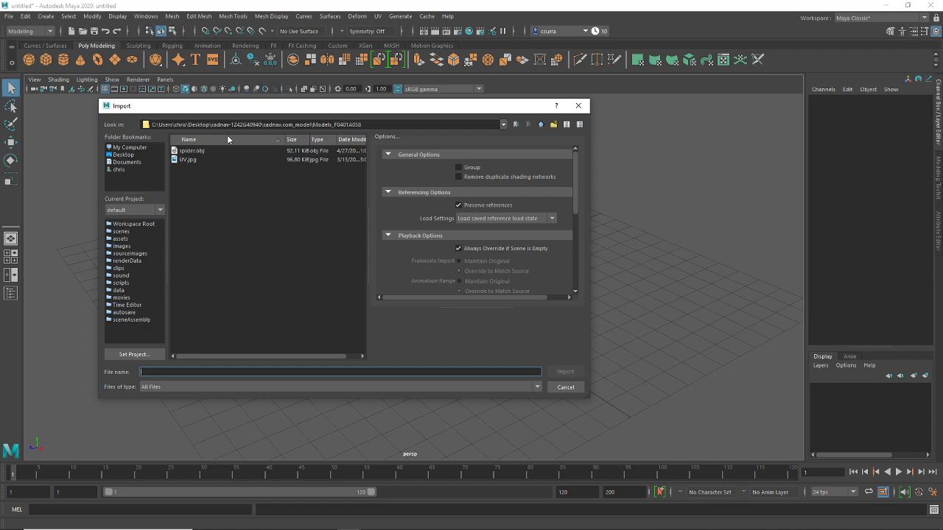
double_click(193, 151)
key("a")
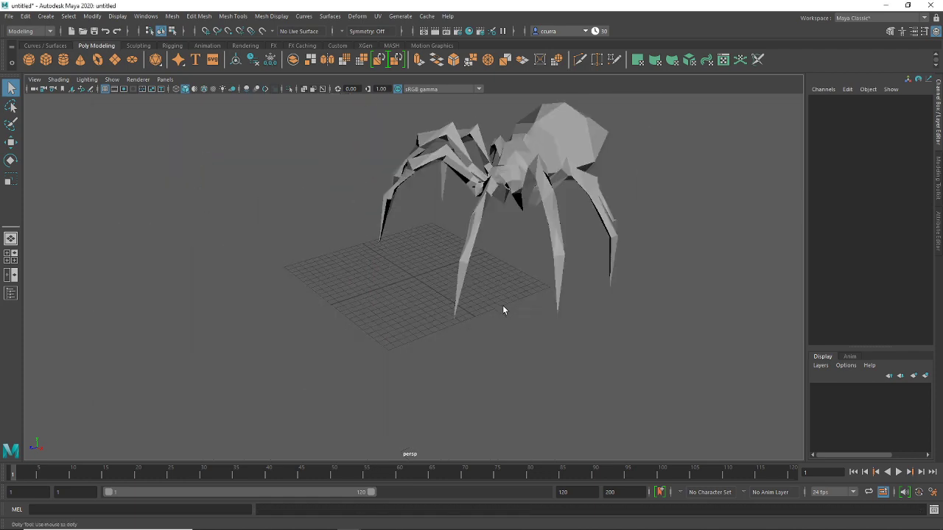
scroll(501, 296, "up", 3)
mouse_move(489, 284)
left_mouse_down("alt")
mouse_move(543, 268)
mouse_move(461, 266)
mouse_move(401, 251)
mouse_move(418, 266)
left_mouse_up("alt")
key("6")
key("super")
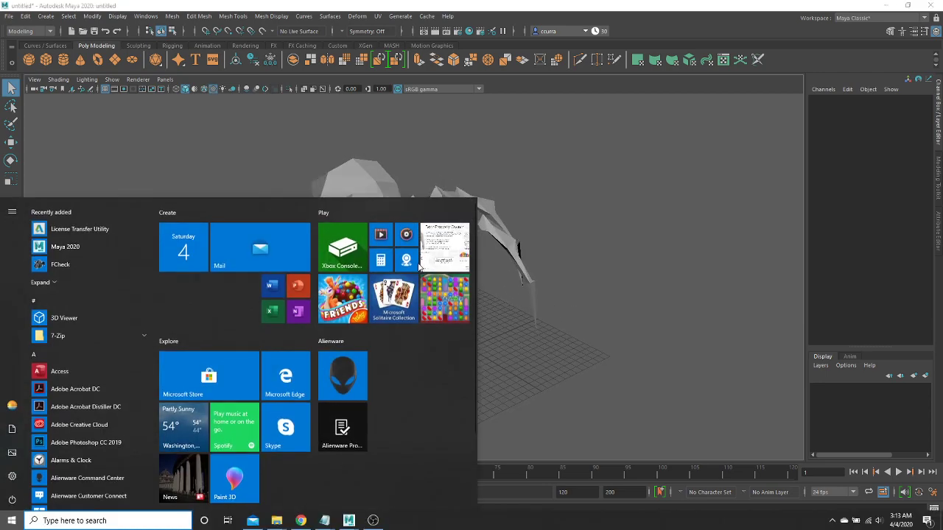
key("super")
key("6")
left_click(432, 255)
key("f")
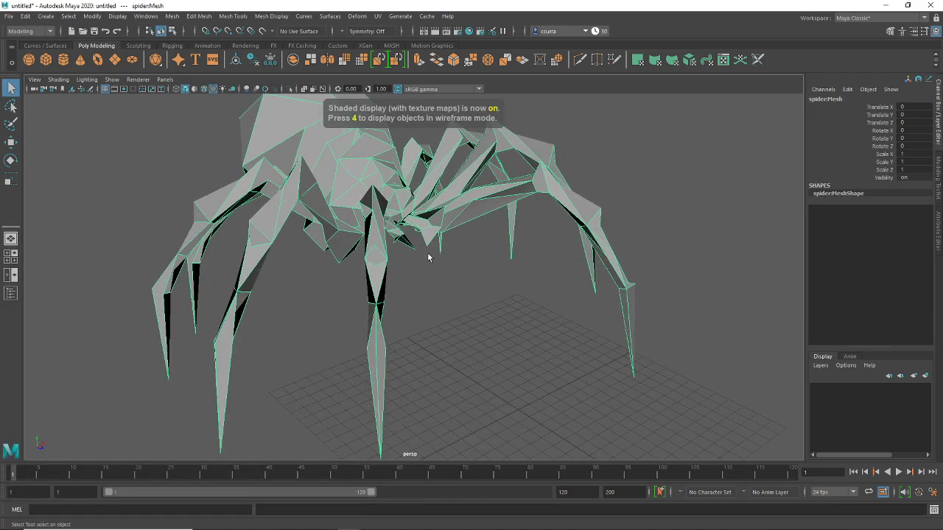
left_click(146, 16)
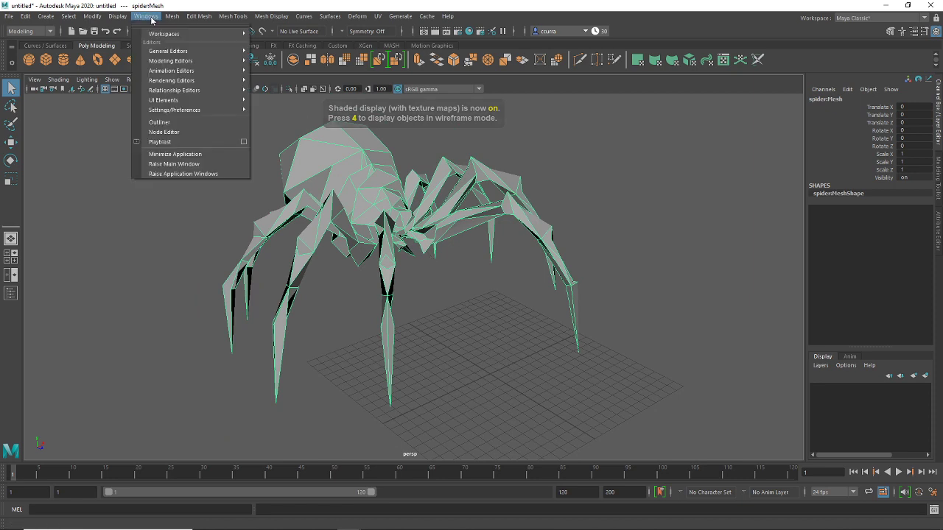
mouse_move(184, 51)
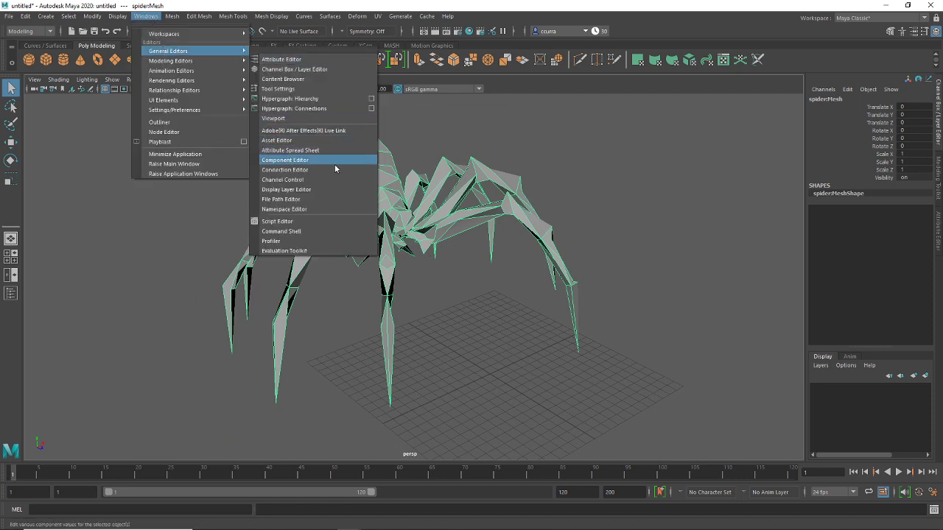
left_click(324, 200)
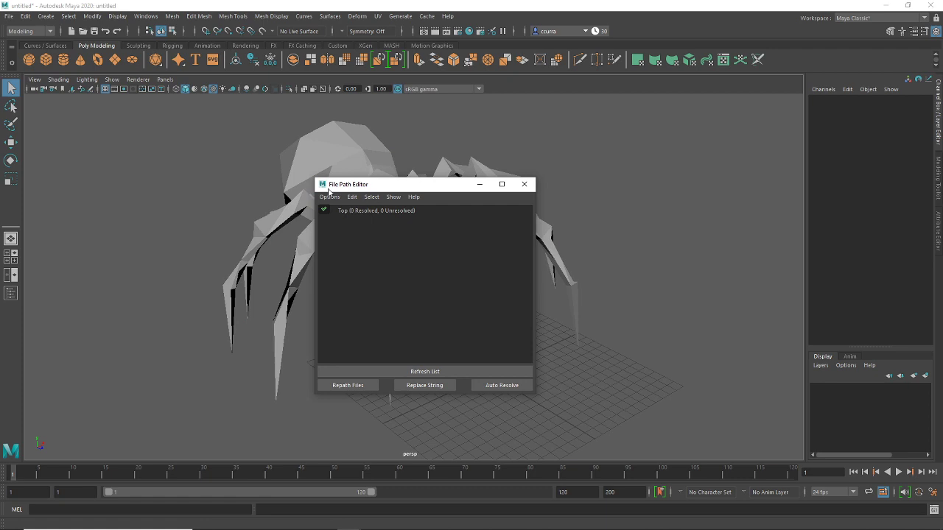
left_click(378, 212)
left_click_drag(389, 186, 549, 184)
left_click(409, 186)
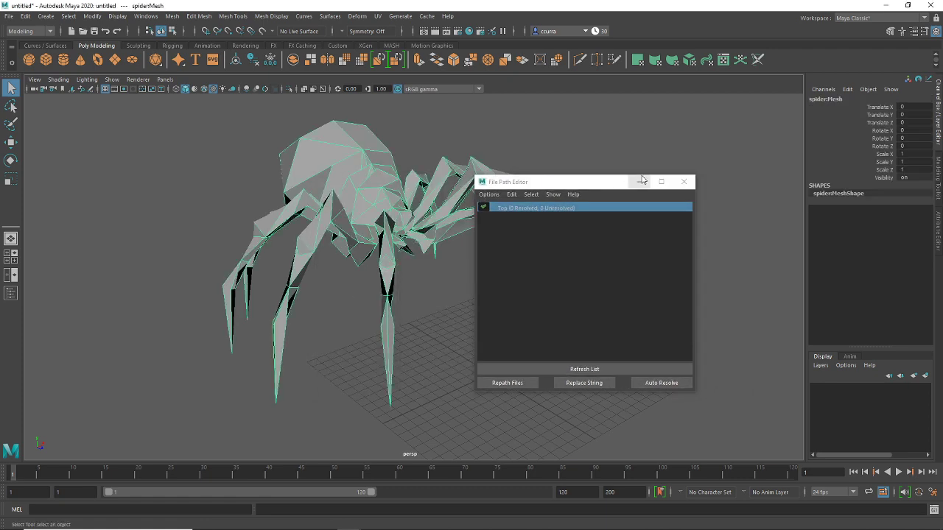
left_click(684, 182)
left_click(563, 265)
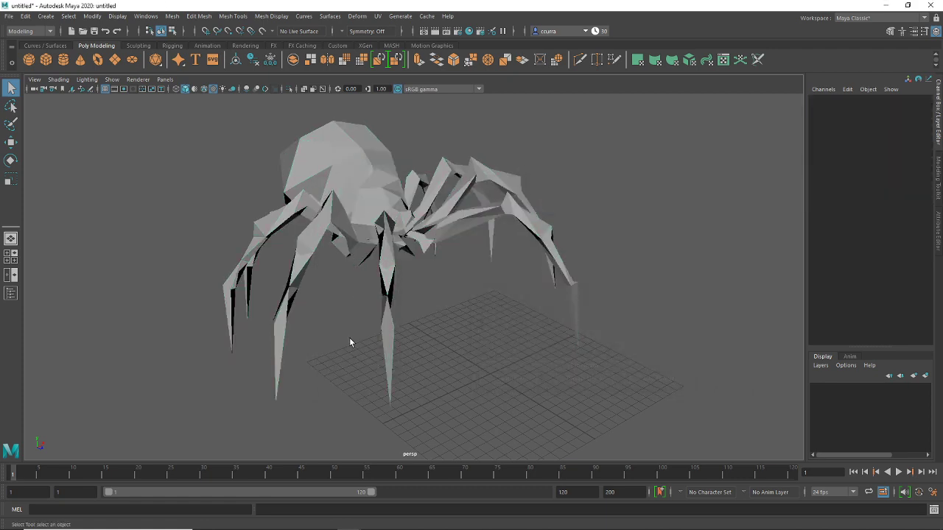
left_click(145, 17)
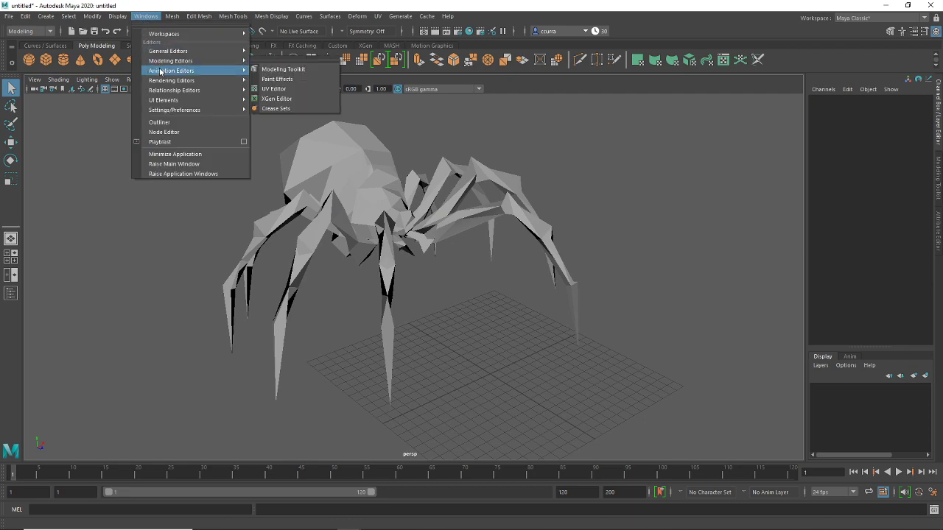
mouse_move(221, 80)
left_click(293, 118)
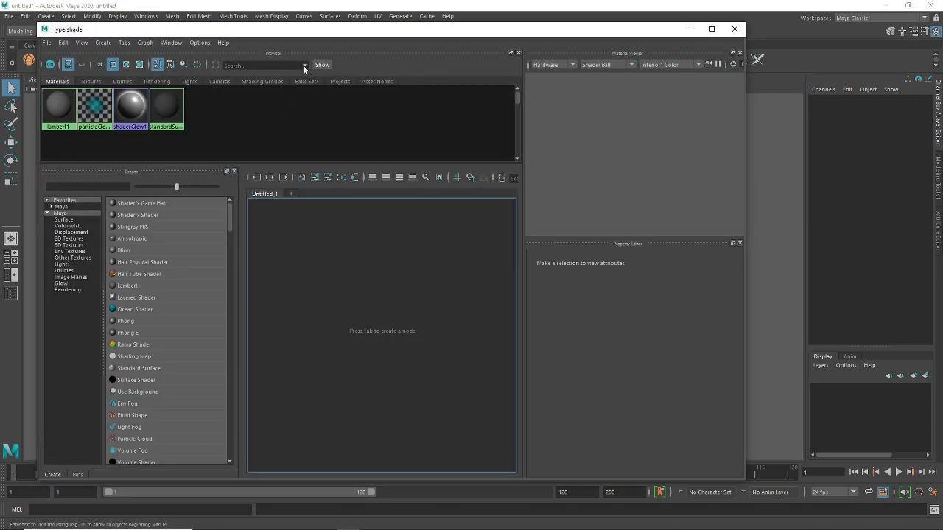
left_click(690, 29)
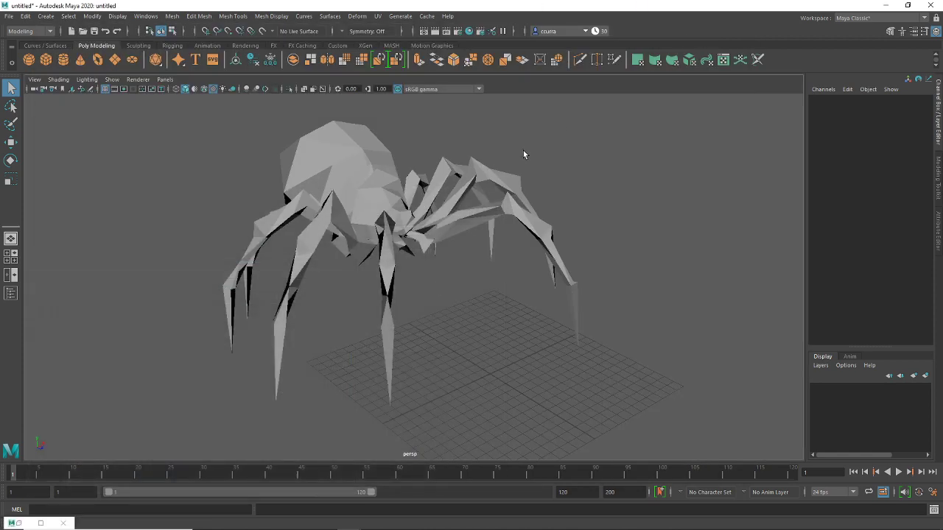
key("4")
key("5")
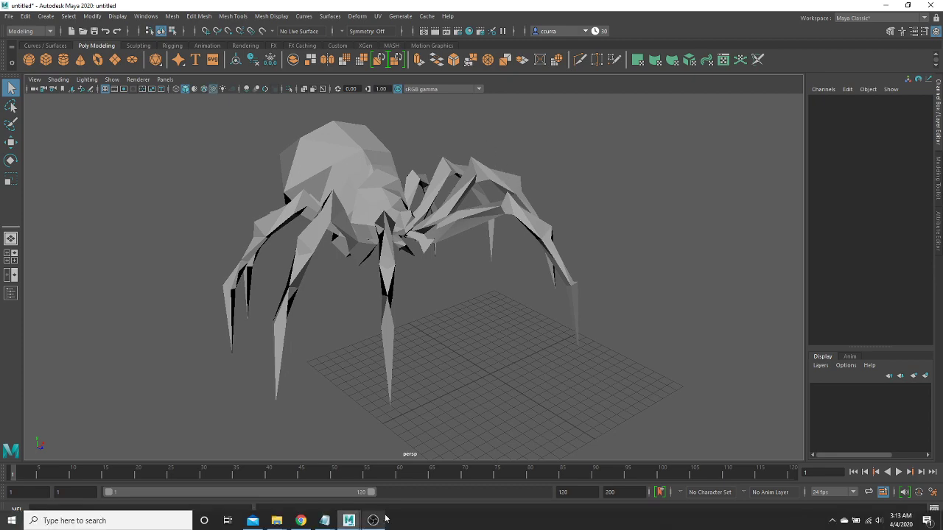
left_click(374, 521)
left_click(356, 521)
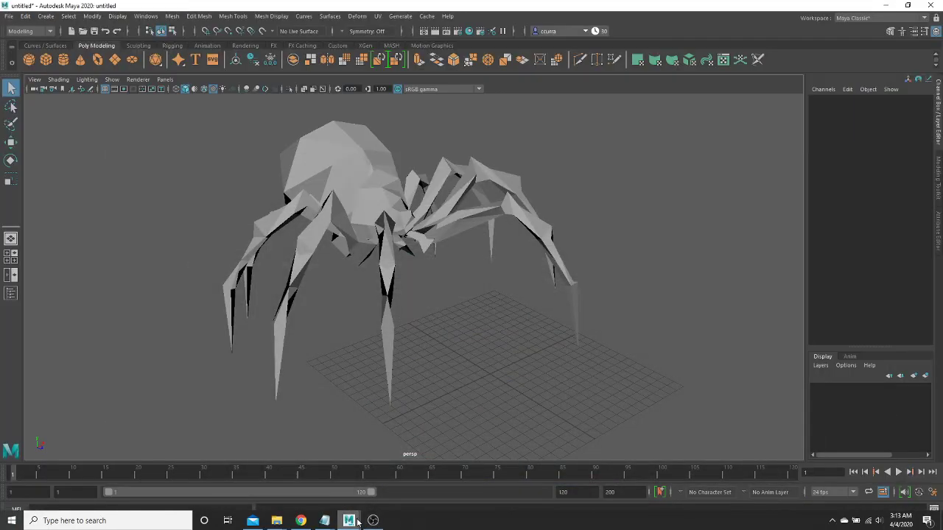
mouse_move(349, 521)
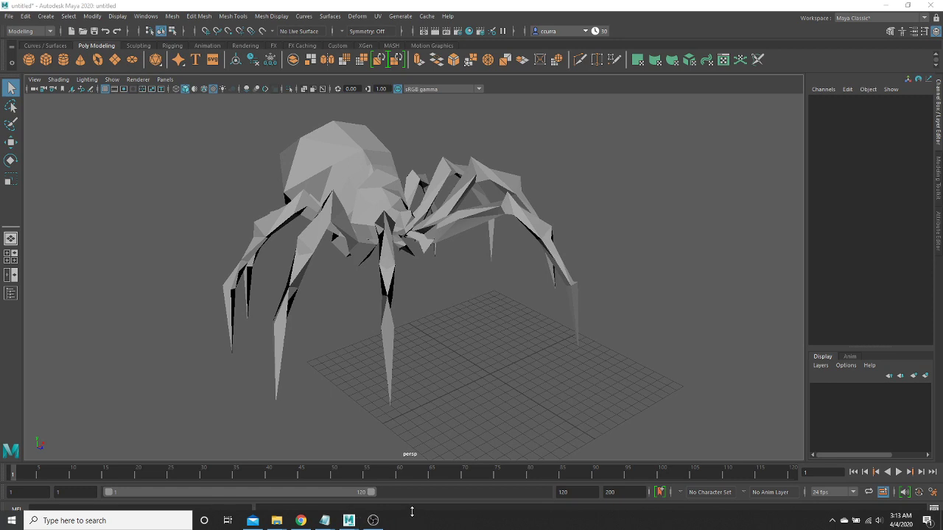
left_click_drag(412, 511, 416, 526)
left_click_drag(370, 4, 361, 4)
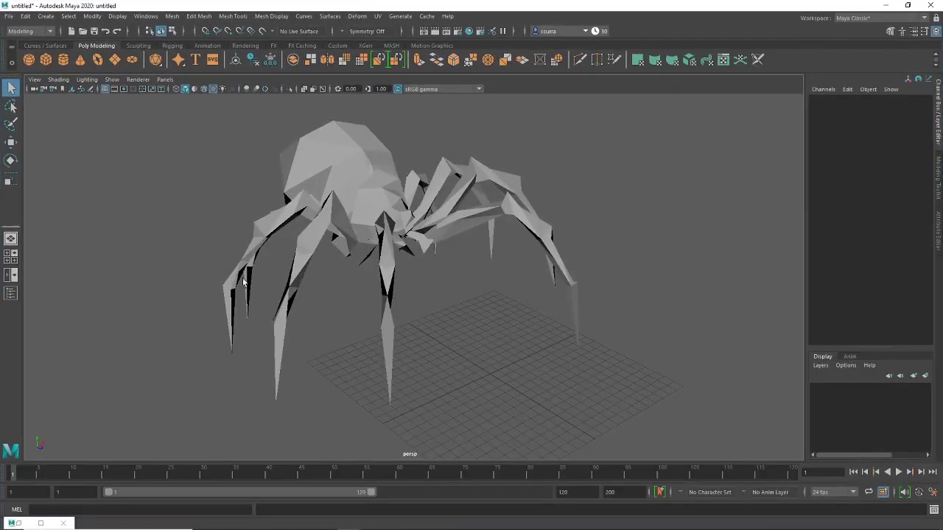
In Hypershade, create blinn1 and connect a file1 texture node to its Color
left_click(145, 16)
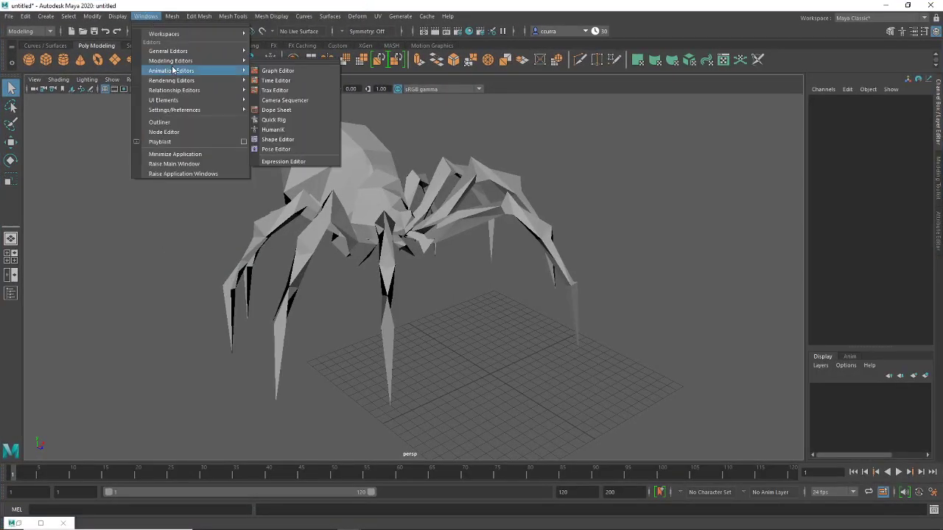
mouse_move(210, 80)
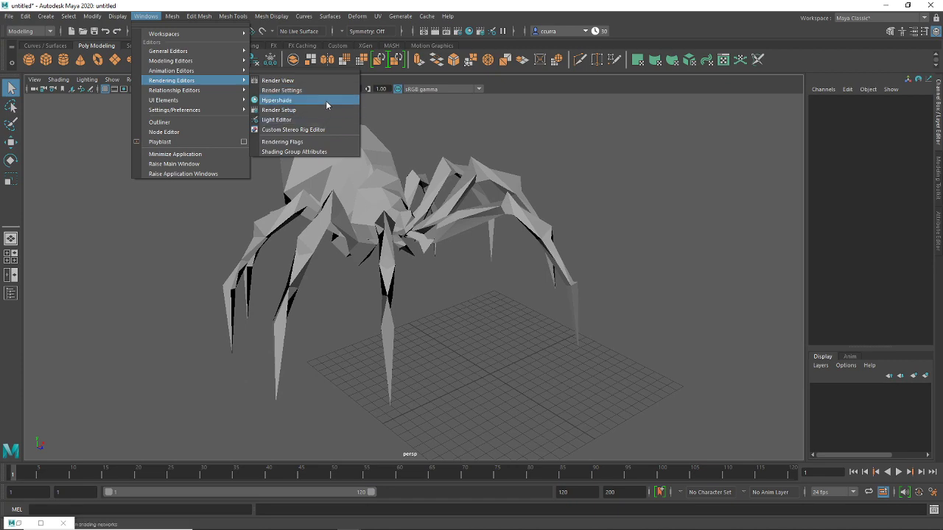
left_click(326, 100)
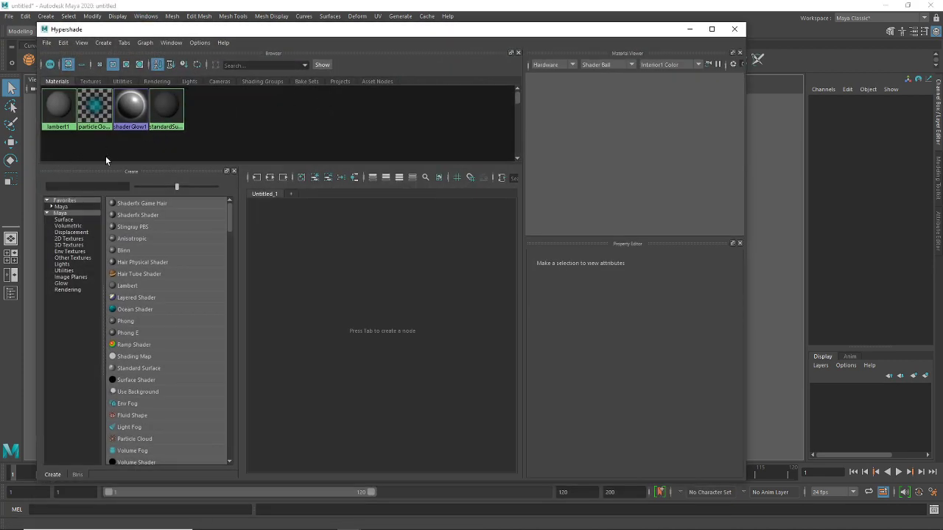
left_click(166, 107)
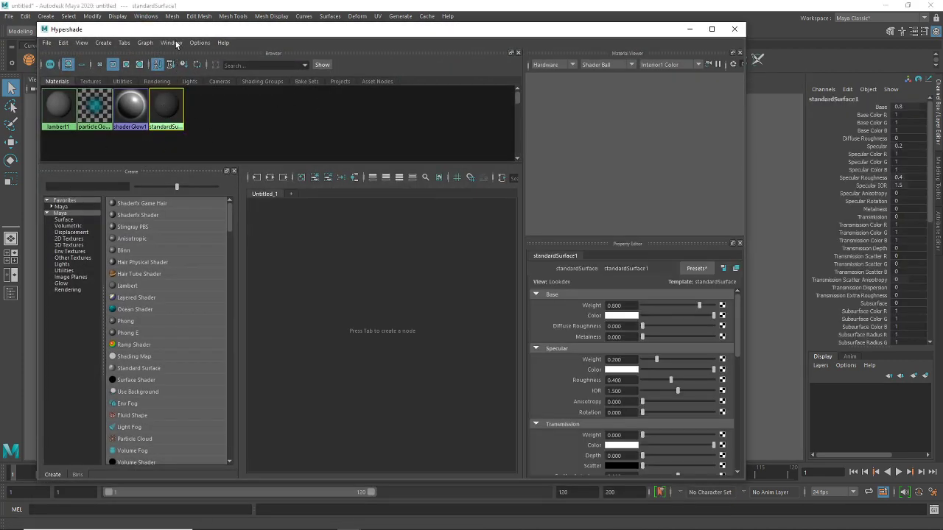
left_click_drag(178, 32, 211, 42)
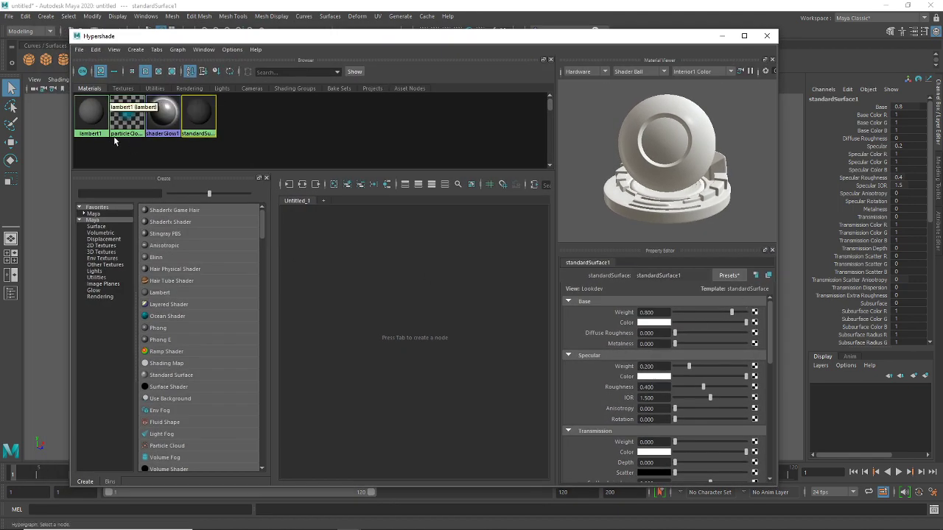
left_click(230, 130)
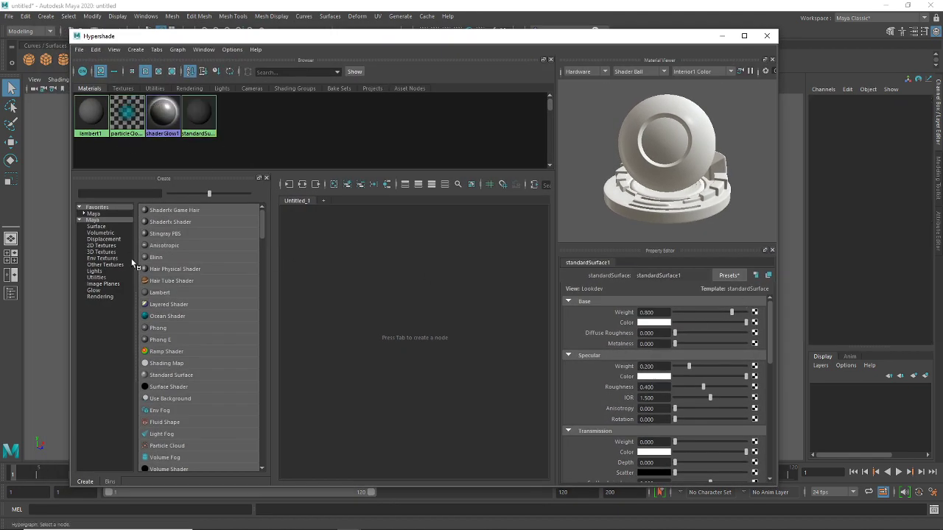
left_click(174, 258)
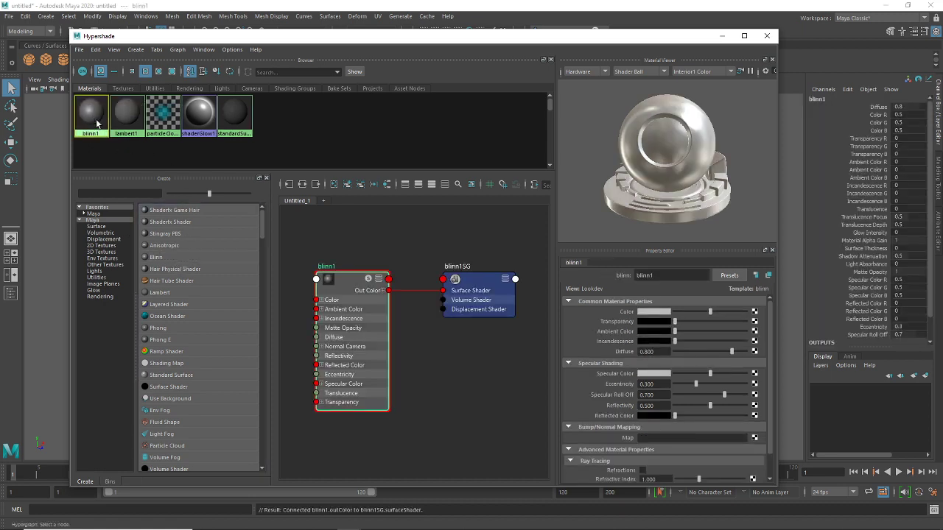
left_click(754, 314)
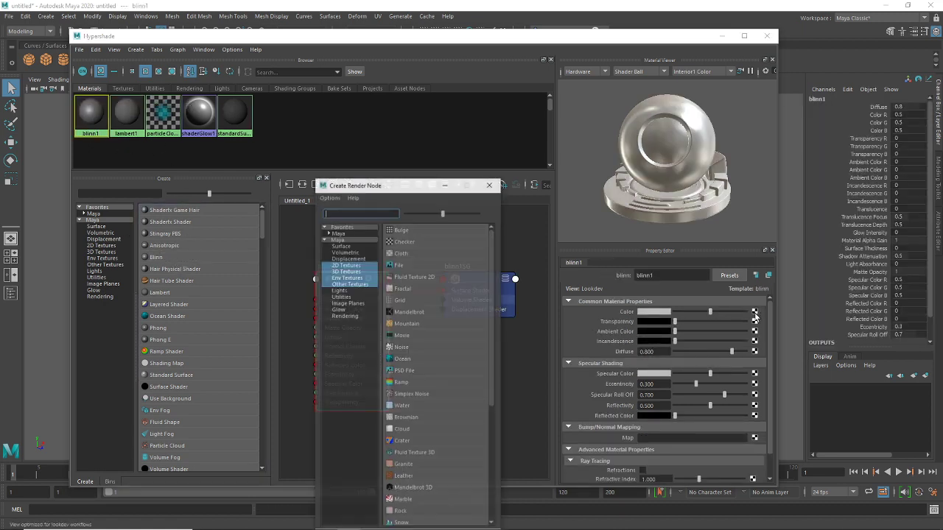
left_click(399, 264)
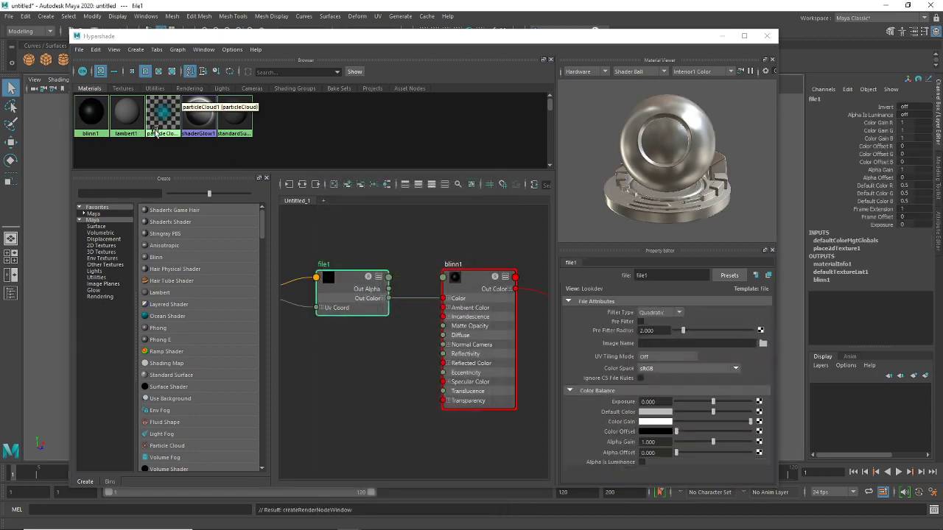
Load UV.jpg from the Desktop's Models_F0401A058 folder as file1's image
left_click(764, 343)
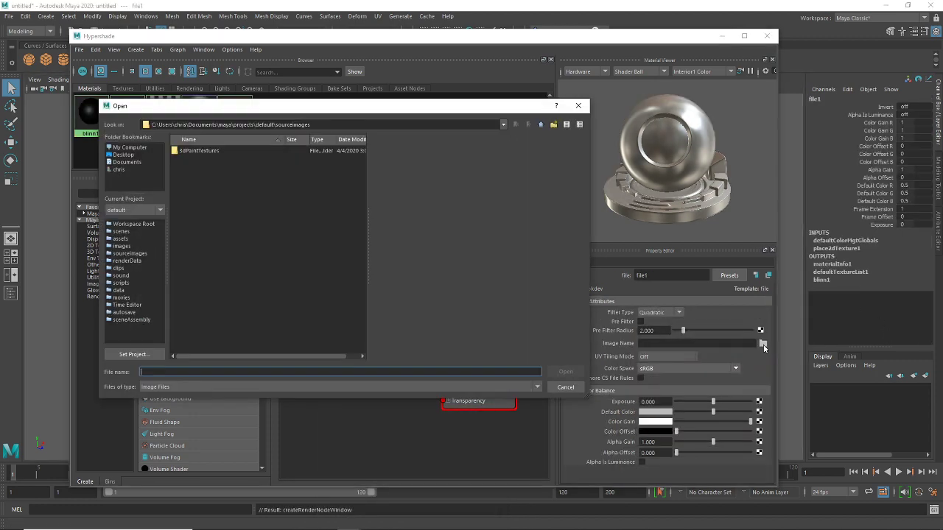
left_click(120, 155)
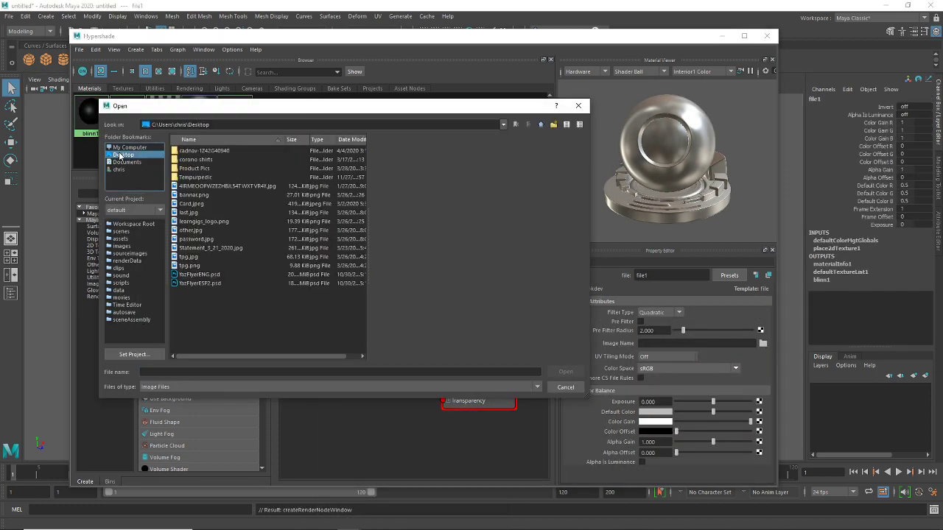
double_click(200, 152)
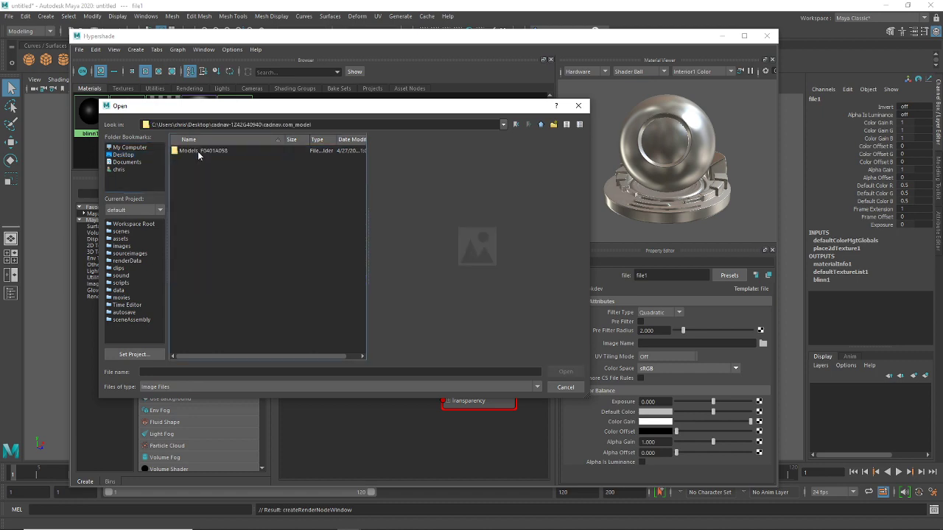
double_click(198, 151)
double_click(199, 152)
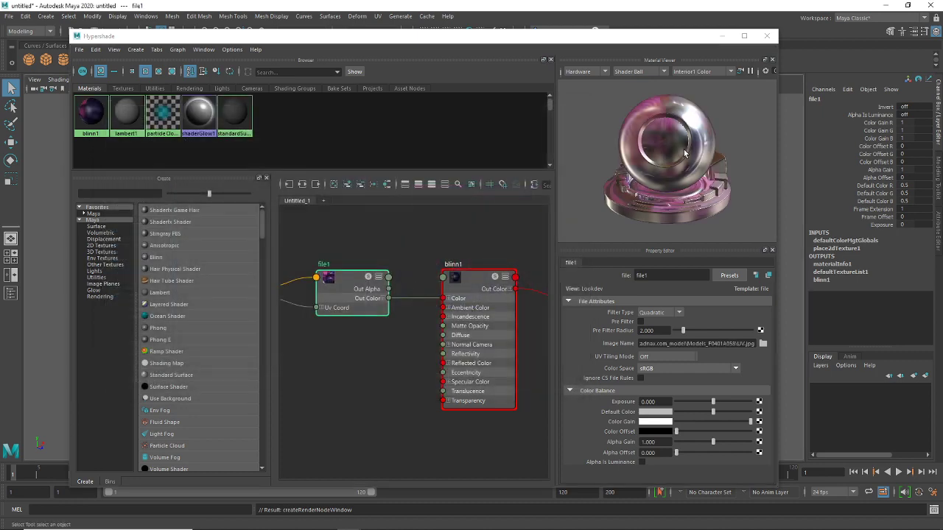
Drag blinn1 onto the spider mesh, close Hypershade and inspect the purple result
left_click_drag(541, 36, 857, 157)
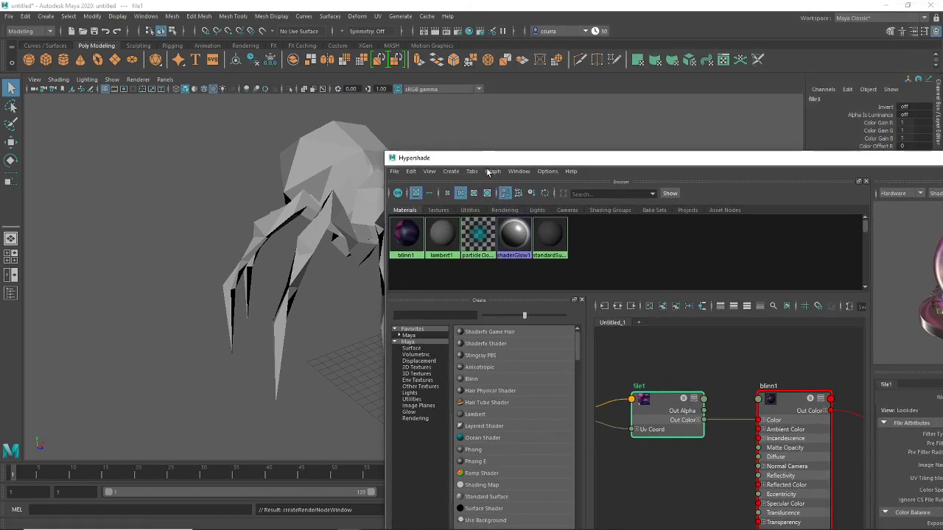
middle_click_drag(409, 236, 361, 180)
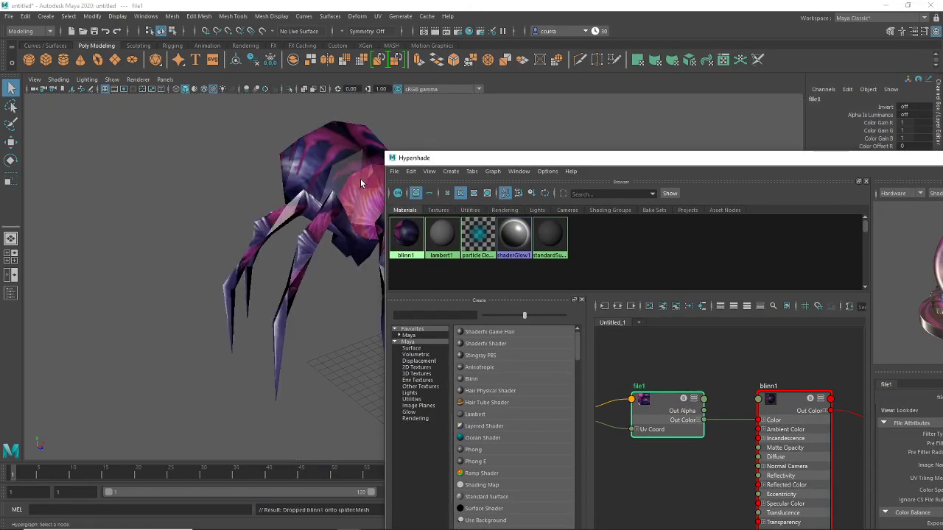
left_click_drag(862, 164, 465, 124)
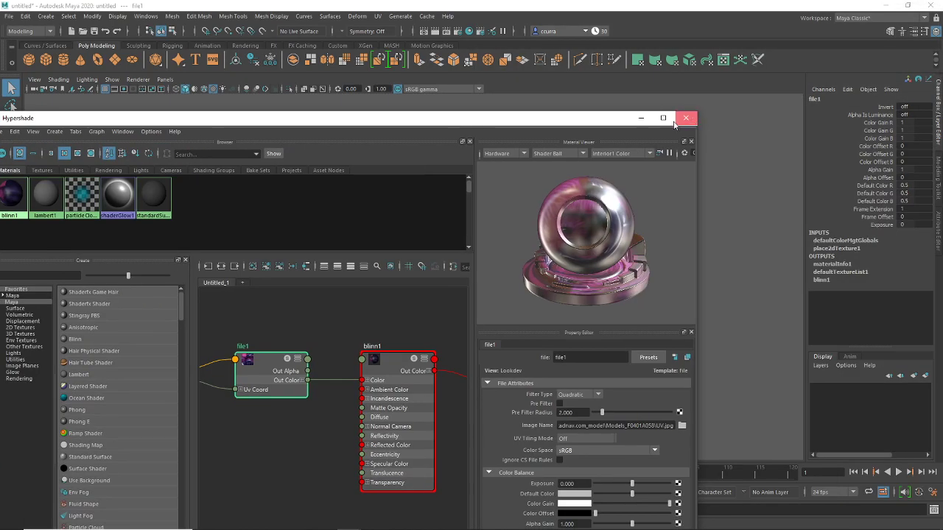
left_click(684, 119)
left_click_drag(485, 289, 324, 306, "alt")
scroll(454, 264, "up", 5)
scroll(337, 297, "down", 5)
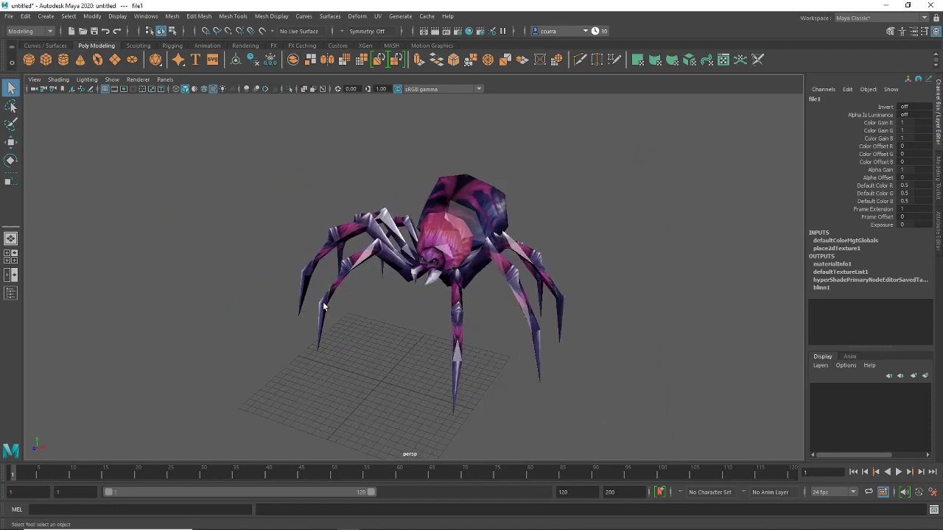
In Hypershade, lower blinn1's Specular Color slider to a 0.315 grey, then close it
left_click(148, 16)
mouse_move(221, 80)
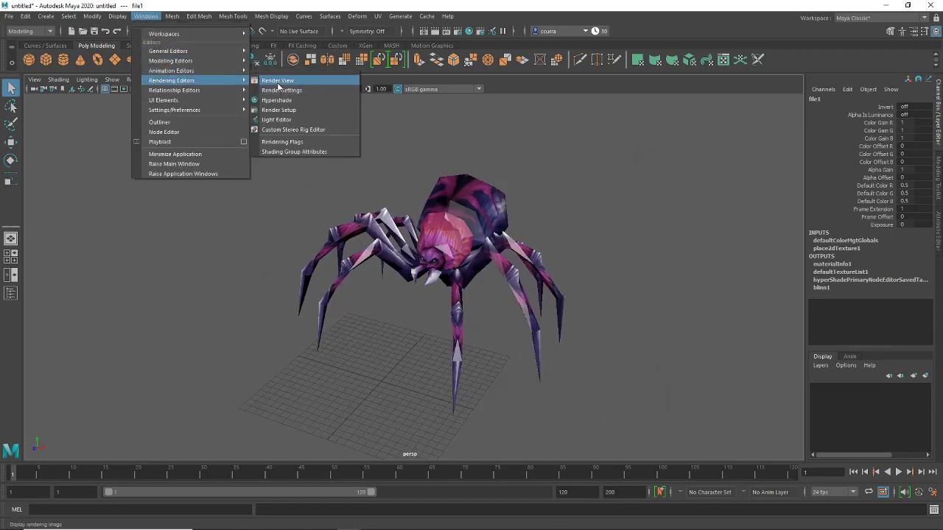
left_click(279, 99)
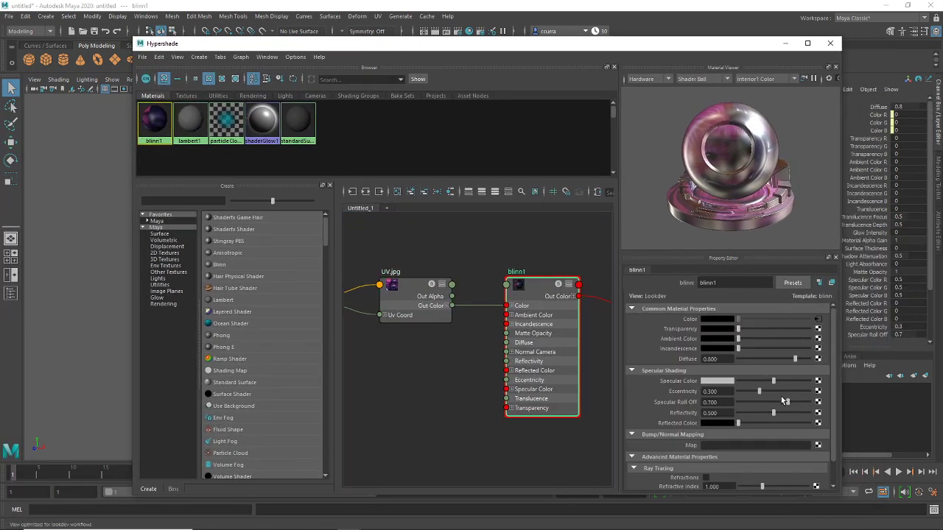
scroll(780, 398, "down", 1)
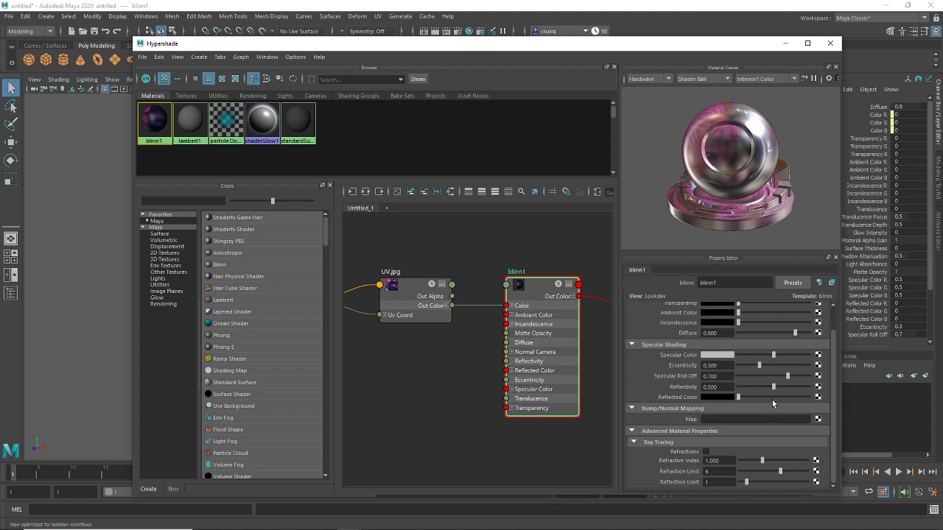
left_click_drag(773, 357, 722, 362)
left_click(830, 43)
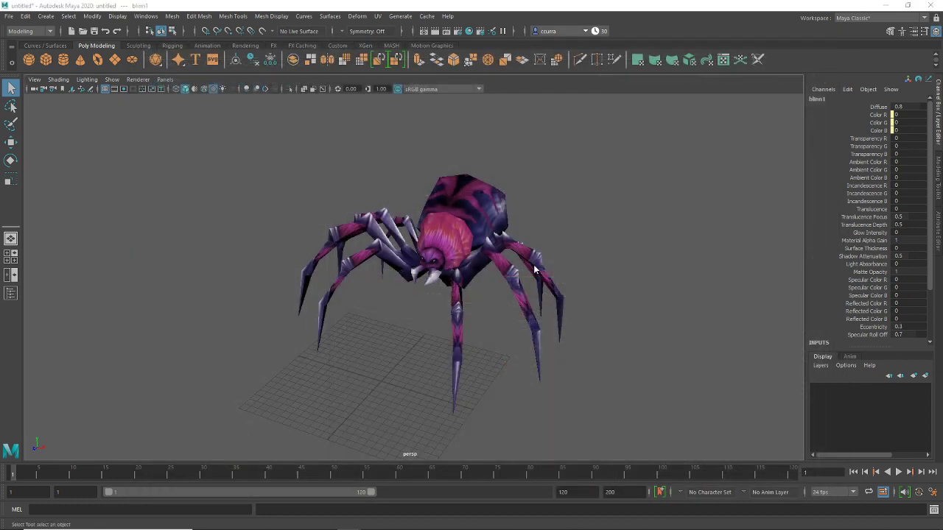
Select the spider mesh and move it along Z toward the grid origin
key("space")
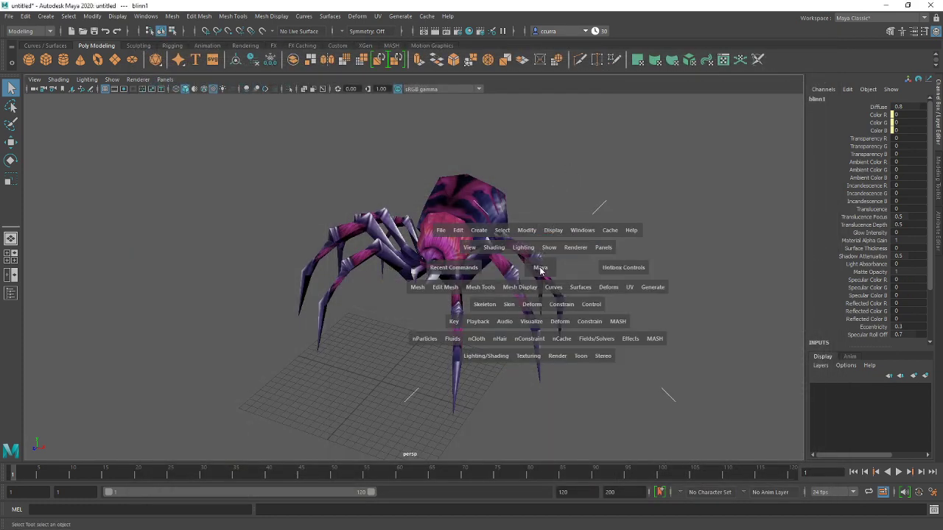
right_click_drag(546, 255, 547, 216, "alt")
left_click_drag(546, 216, 552, 288, "alt")
right_click_drag(552, 288, 563, 293, "alt")
left_click_drag(563, 293, 444, 253, "alt")
left_click(421, 268)
key("w")
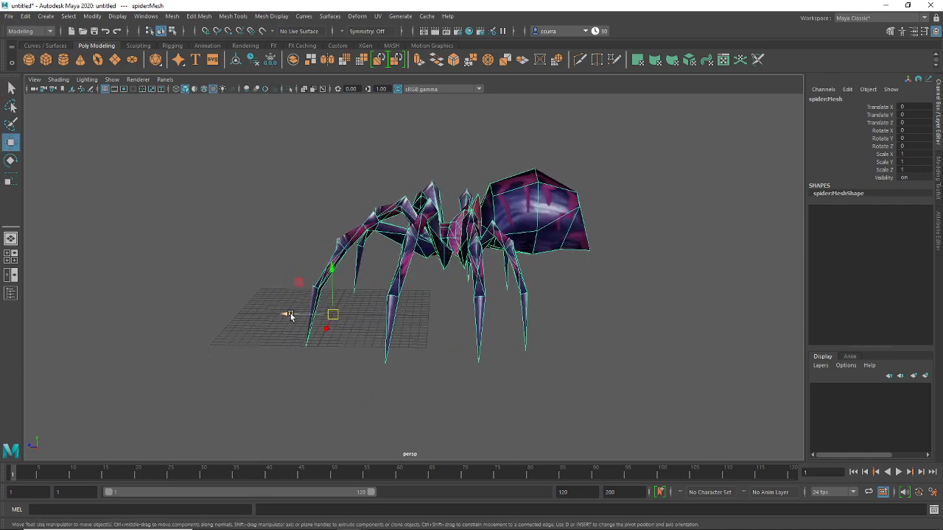
left_click_drag(293, 314, 262, 324)
In wireframe top view, nudge the spider along X and Z until centred on the origin
key("space")
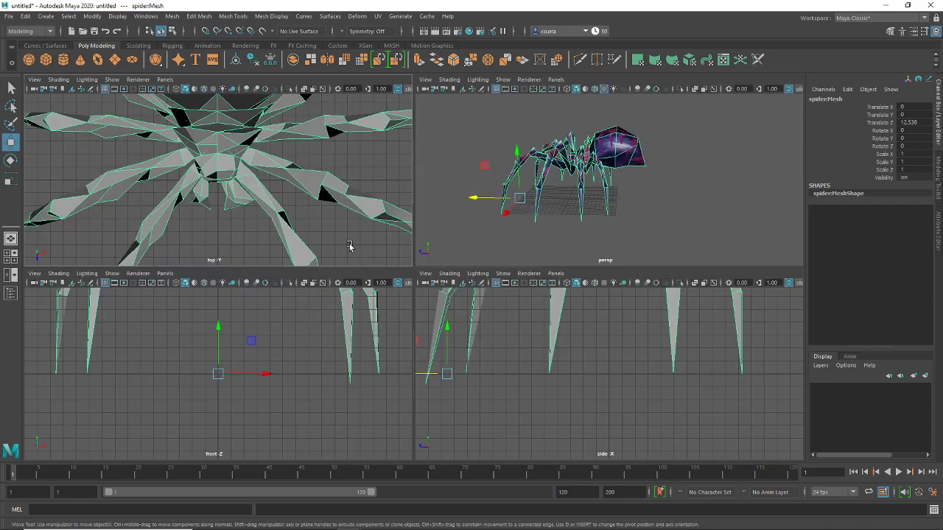
key("f")
key("space")
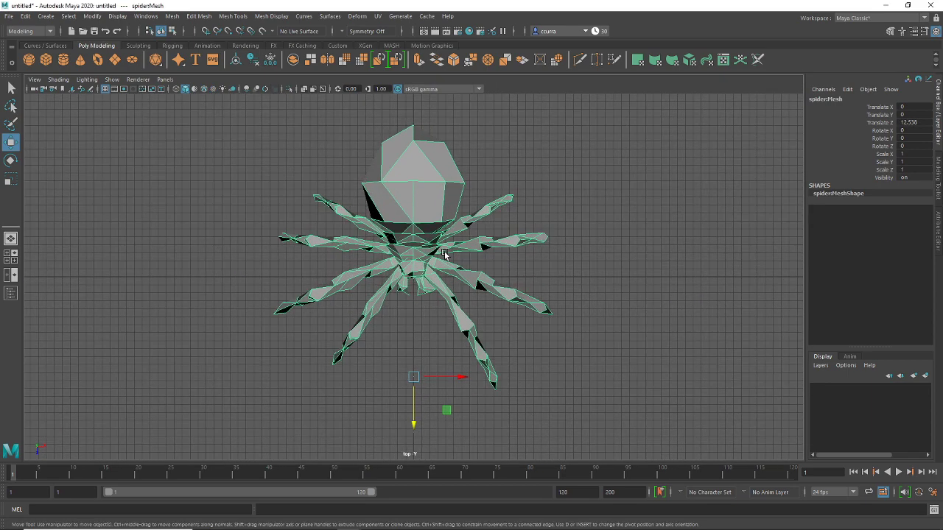
scroll(444, 254, "down", 1)
left_click_drag(412, 420, 417, 442)
key("4")
scroll(421, 300, "up", 5)
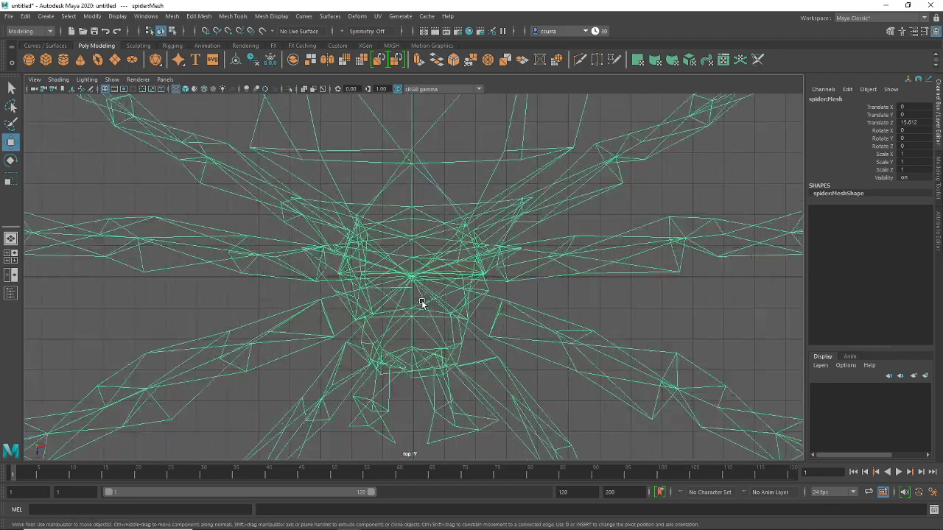
scroll(421, 300, "up", 5)
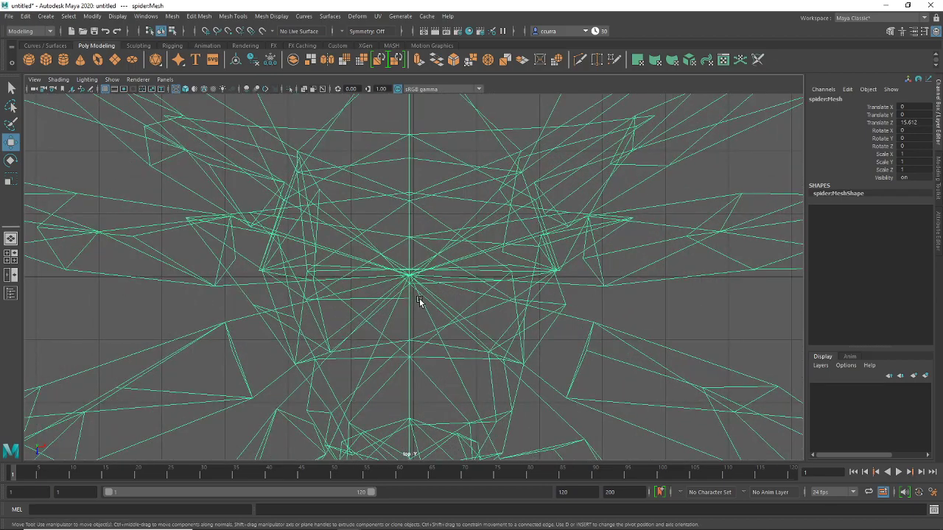
scroll(420, 300, "down", 6)
scroll(421, 300, "up", 8)
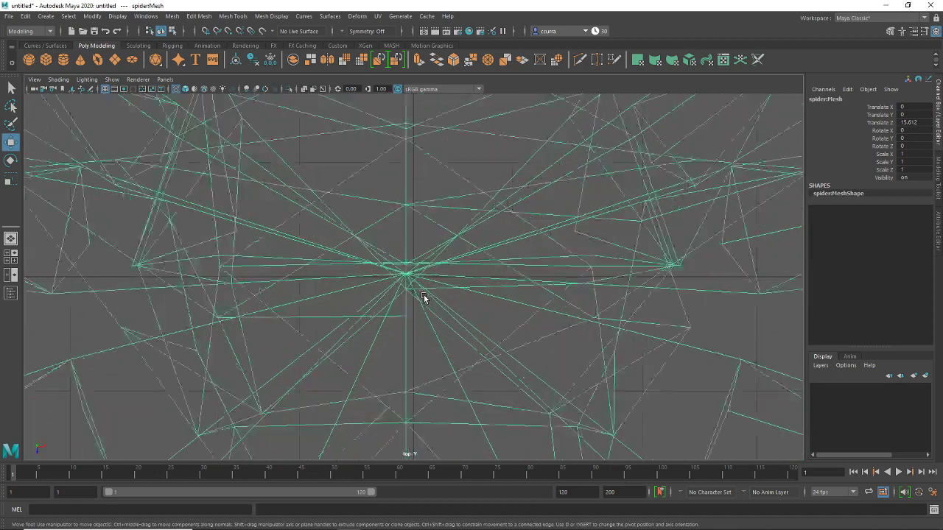
scroll(424, 298, "up", 2)
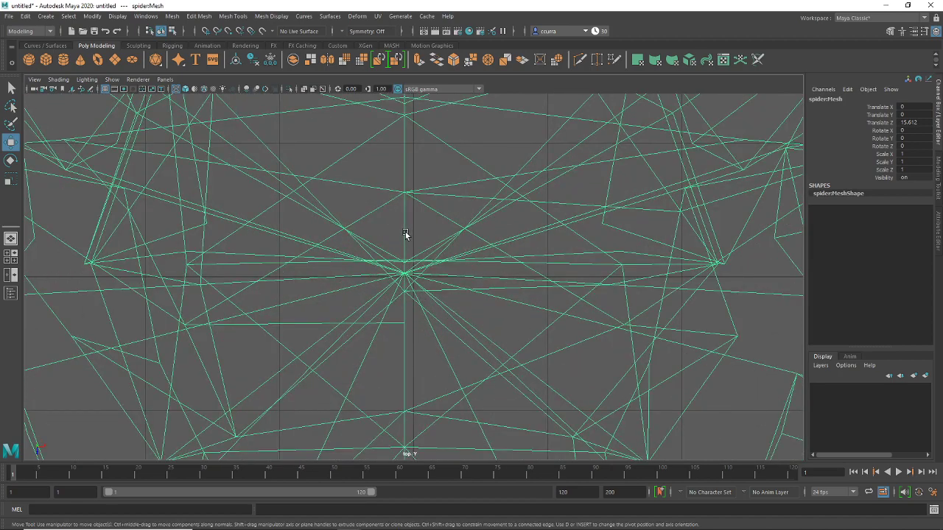
middle_click_drag(400, 236, 407, 244)
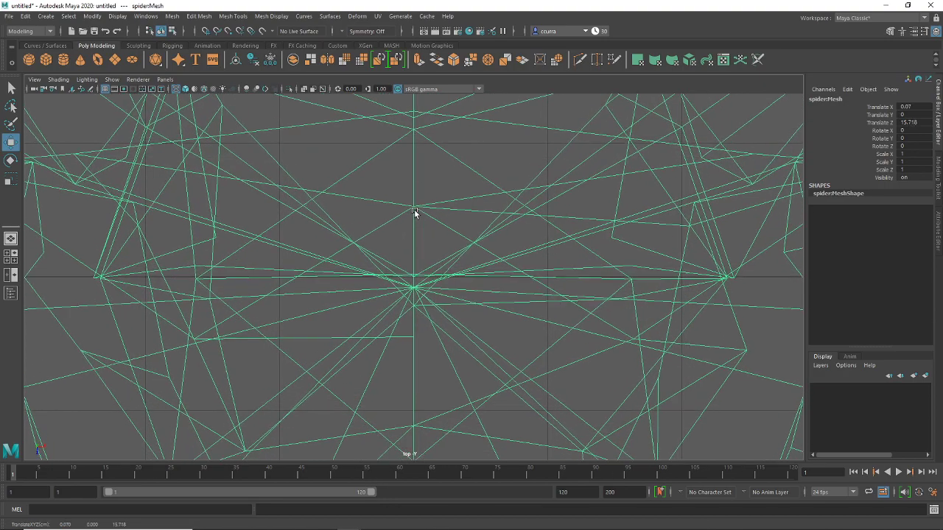
middle_click_drag(414, 210, 415, 202)
scroll(415, 202, "down", 10)
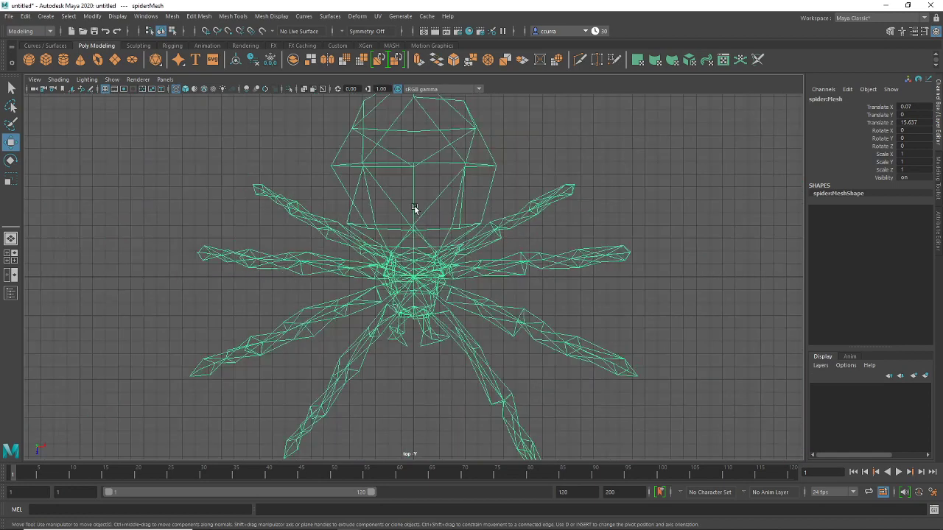
Deselect the spider and orbit the perspective view to check its centred placement
left_click(600, 205)
key("space")
key("space")
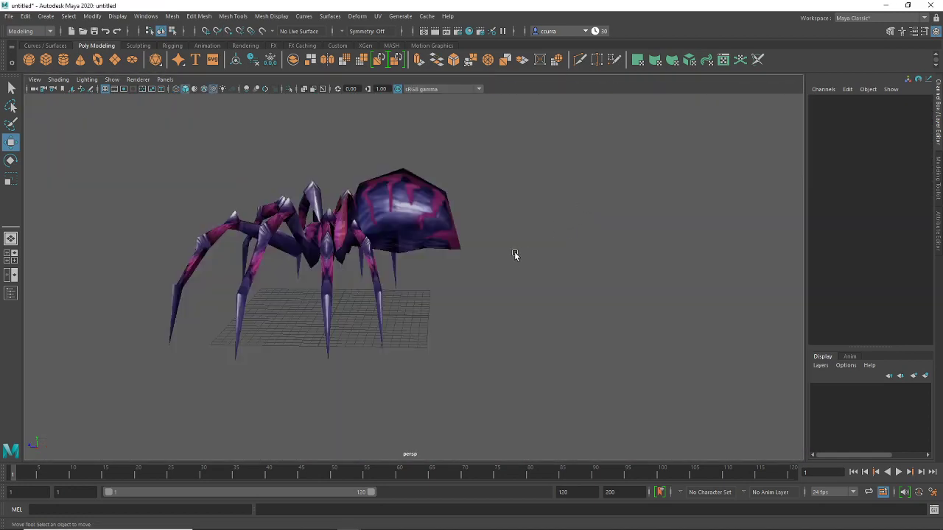
left_click_drag(502, 257, 496, 211, "alt")
key("space")
key("space")
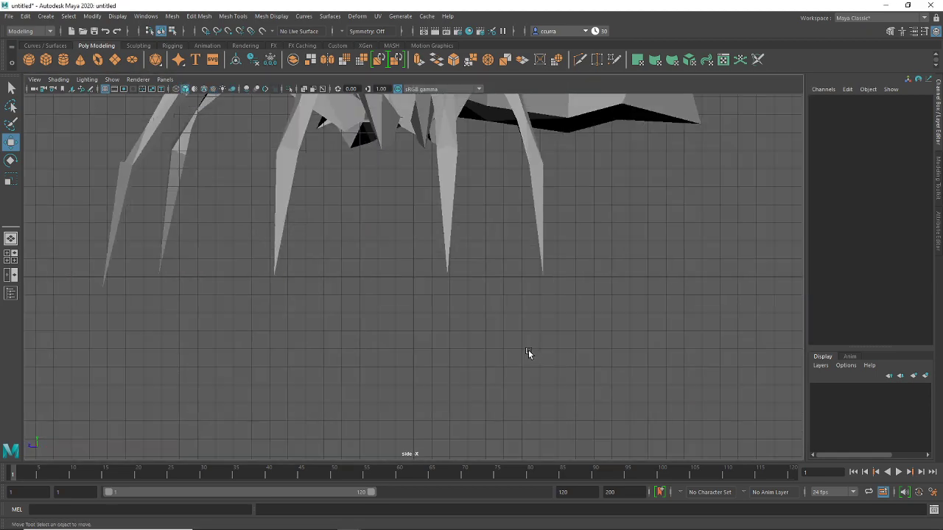
scroll(508, 335, "down", 3)
scroll(457, 309, "up", 3)
key("space")
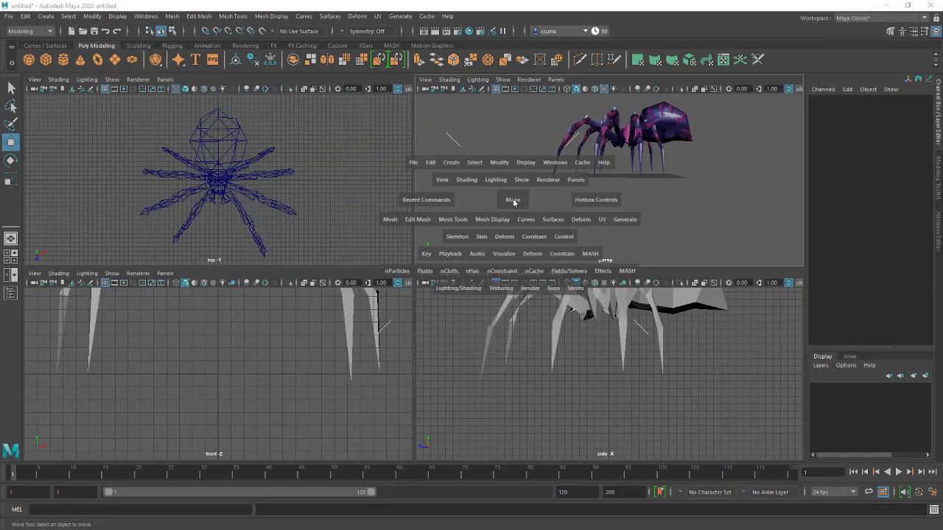
key("space")
left_click_drag(515, 221, 529, 227, "alt")
scroll(529, 227, "up", 5)
scroll(529, 227, "down", 8)
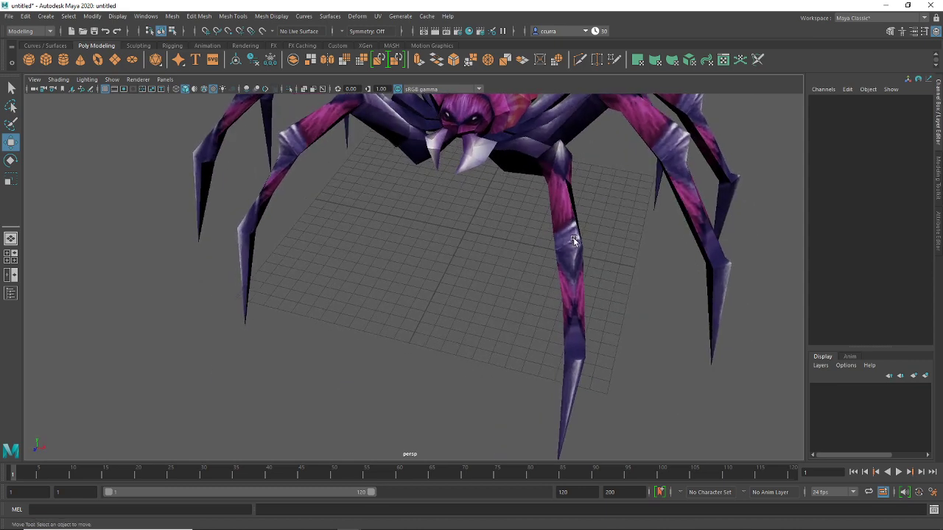
left_click_drag(519, 322, 401, 302, "alt")
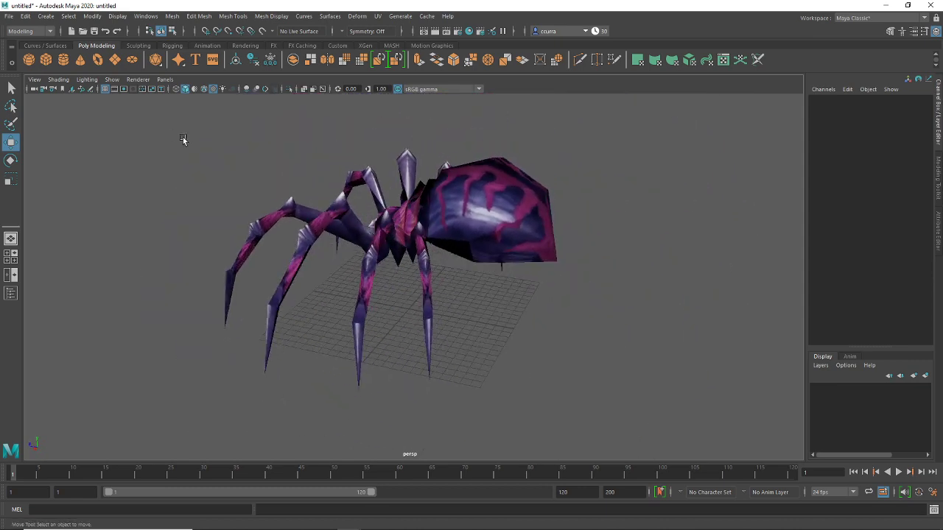
Switch to the Rigging shelf tab and the Rigging menu set
left_click(172, 45)
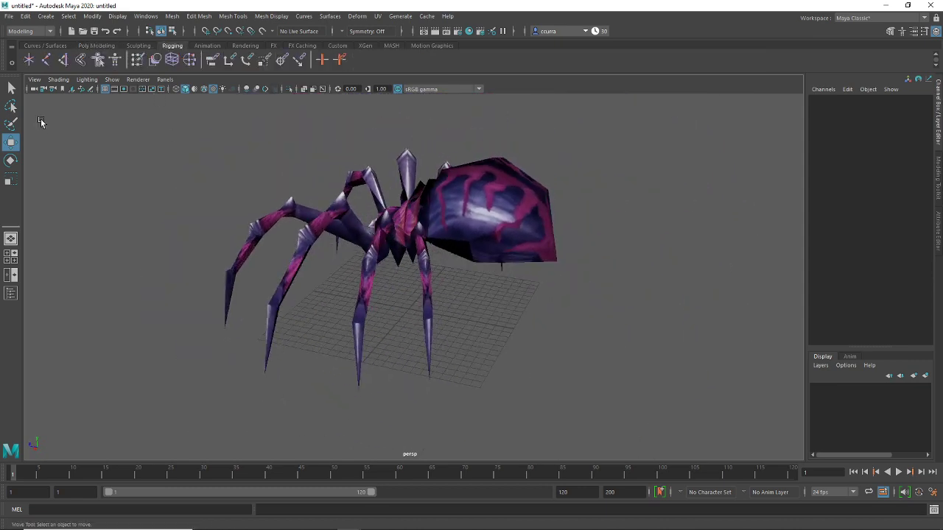
double_click(47, 64)
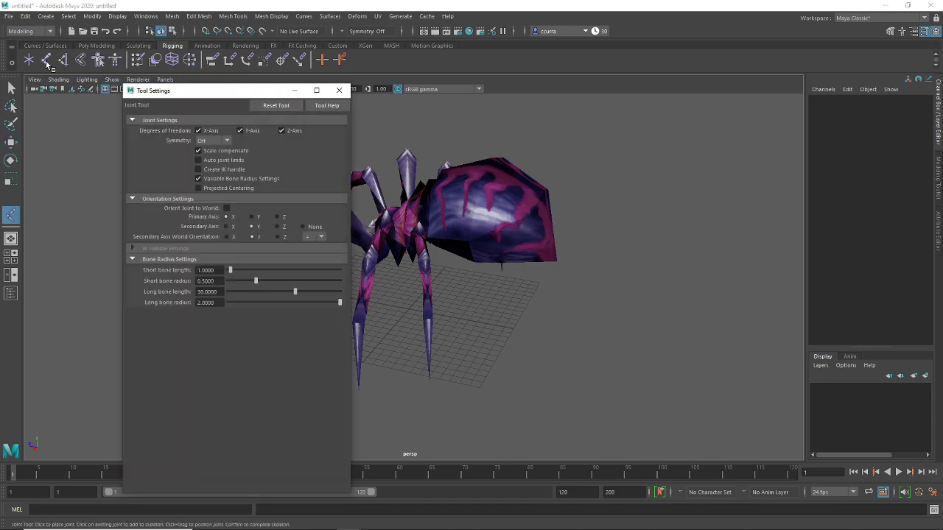
left_click(339, 90)
left_click(32, 30)
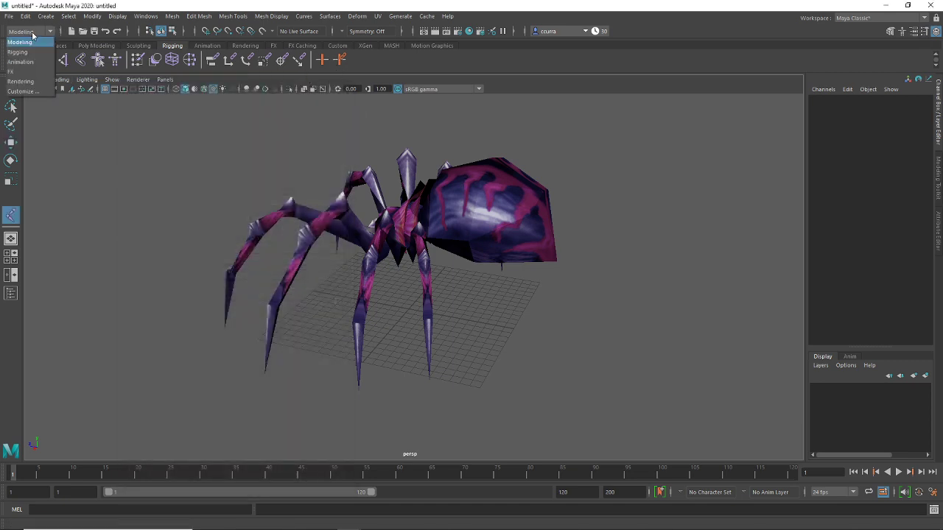
left_click(28, 50)
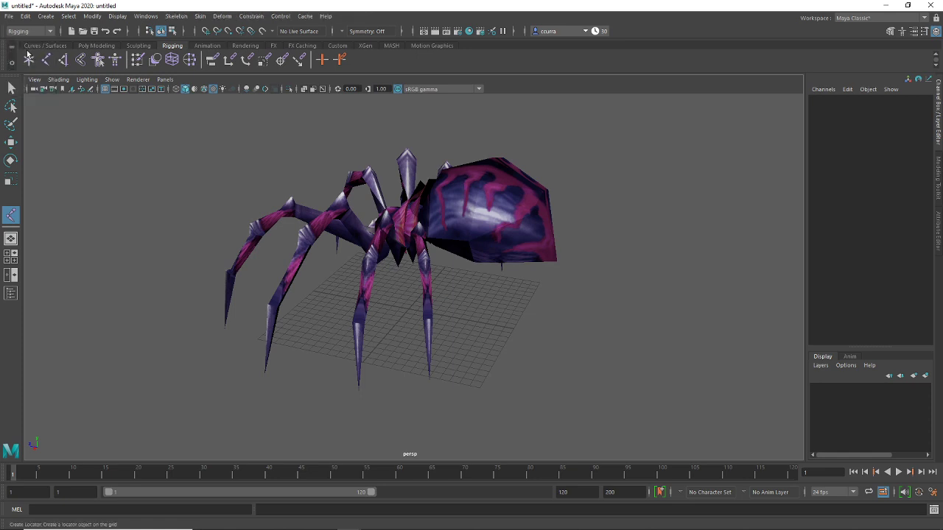
Turn off Variable Bone Radius Settings in the Joint Tool settings
double_click(46, 64)
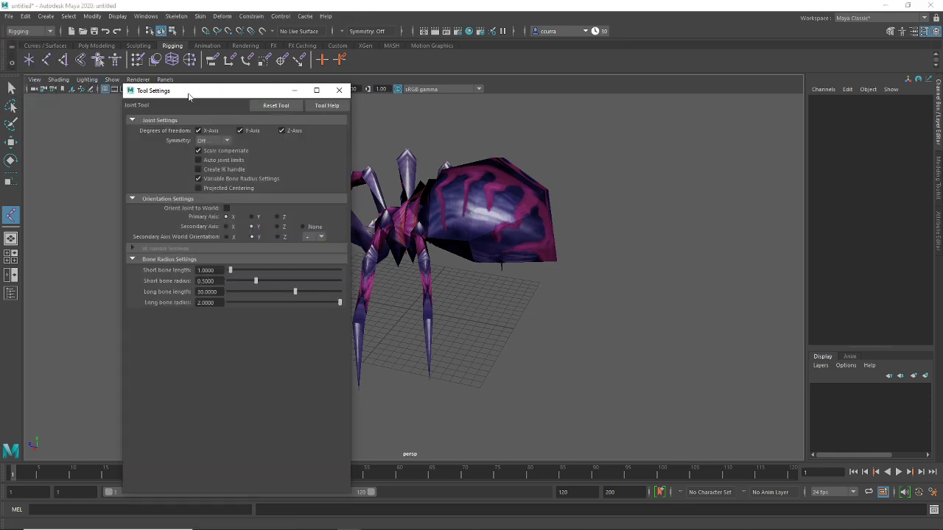
left_click_drag(185, 90, 183, 68)
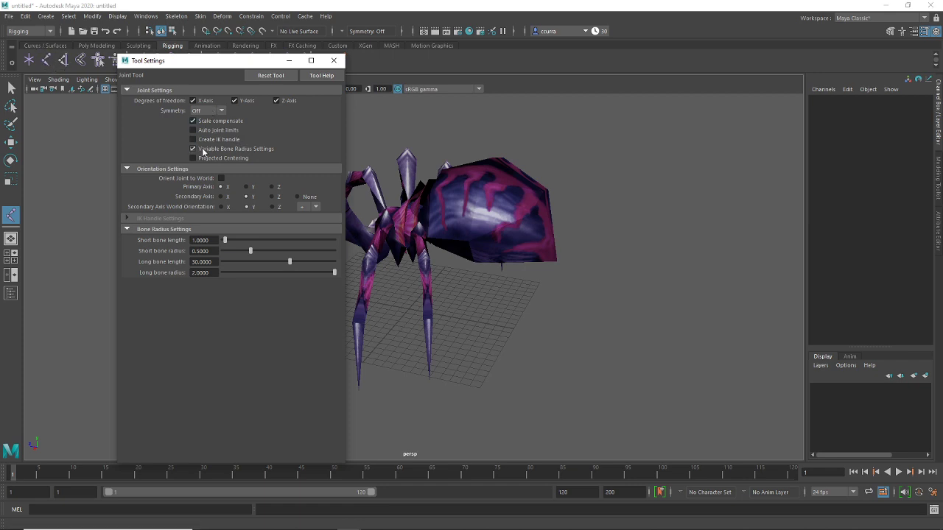
left_click(193, 149)
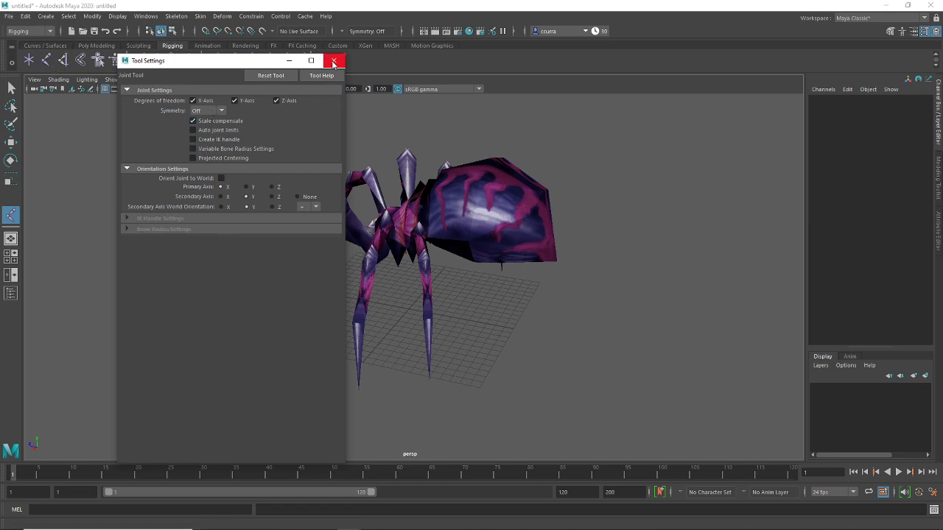
left_click(334, 61)
left_click_drag(437, 275, 493, 265, "alt")
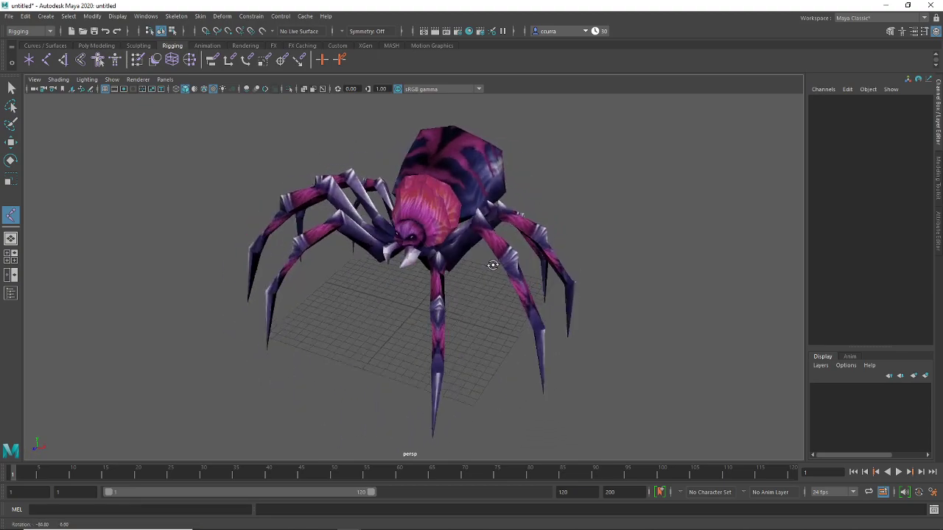
Place the first joint at the grid centre beneath the spider
scroll(493, 265, "up", 6)
left_click_drag(379, 241, 449, 263, "alt")
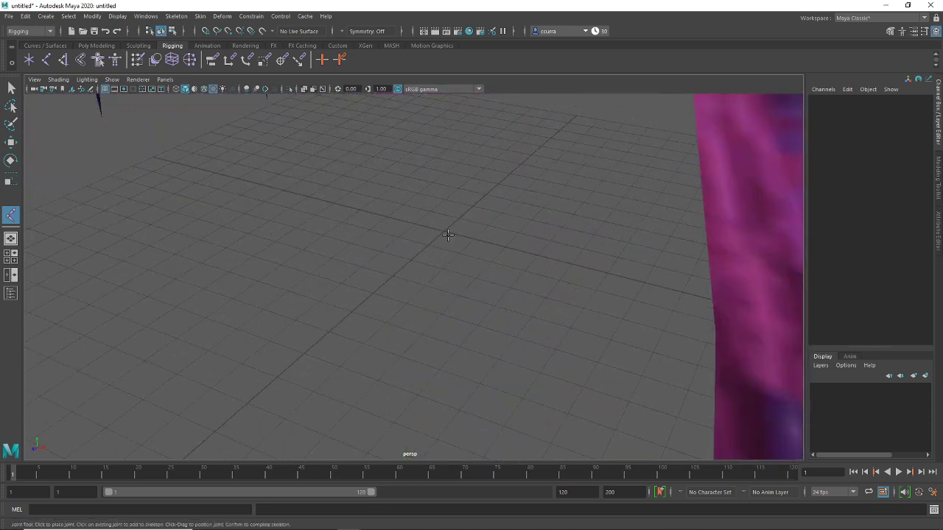
left_click(446, 232)
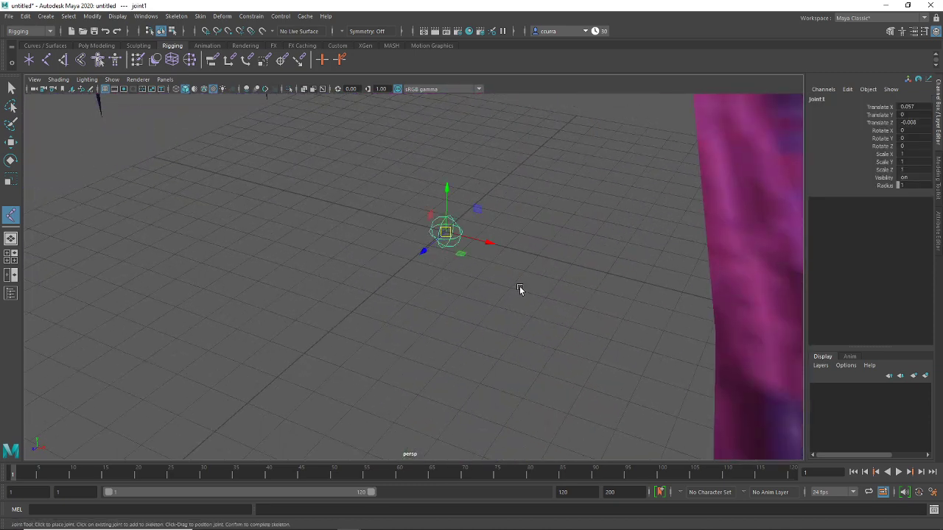
left_click_drag(520, 288, 480, 275, "alt")
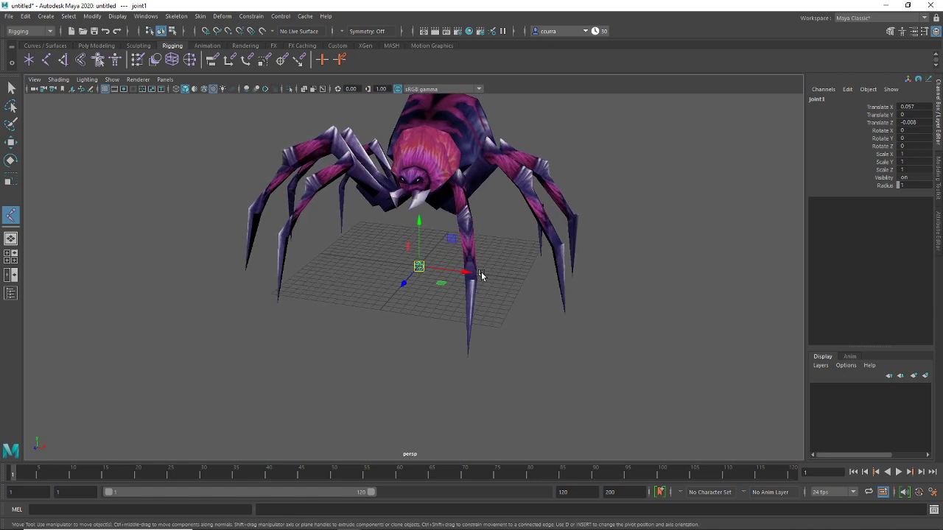
Switch the joint to the Move tool and start renaming joint1 in the Channel Box
key("r")
key("w")
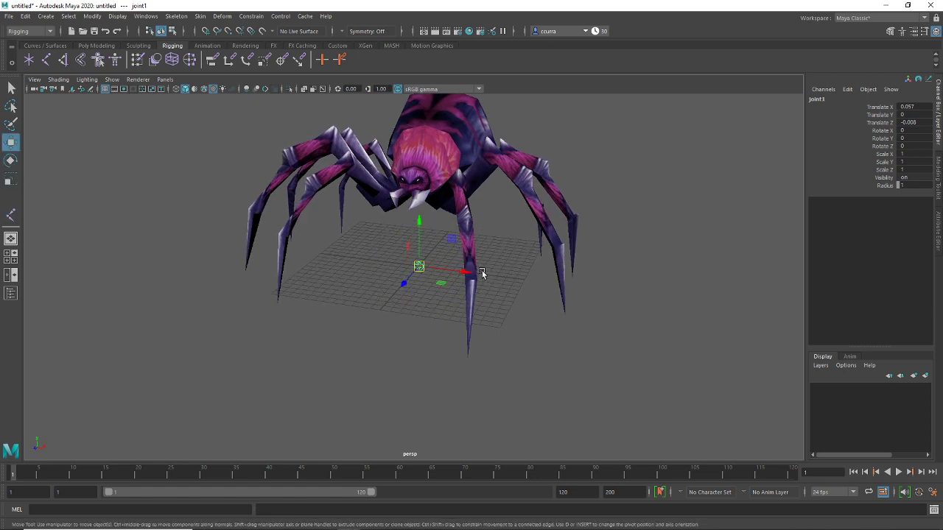
key("e")
key("r")
key("w")
scroll(459, 279, "up", 4)
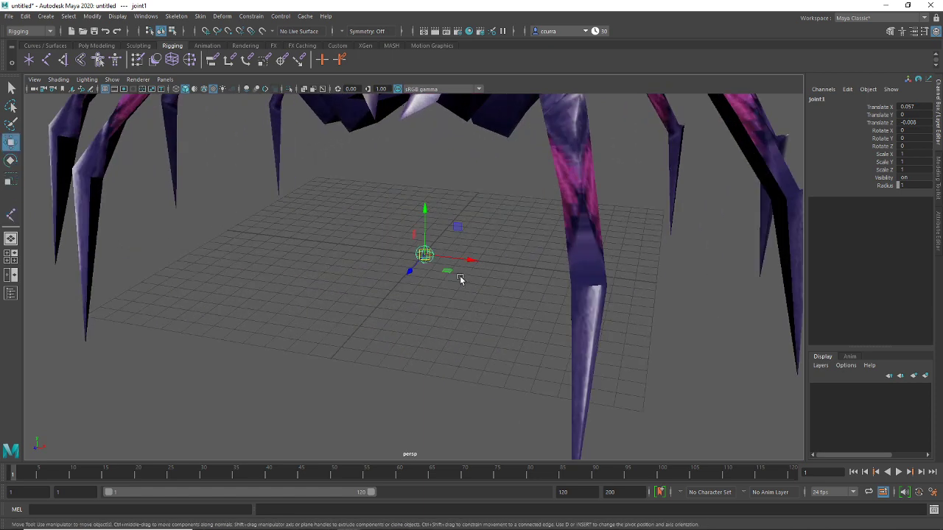
scroll(495, 257, "down", 4)
left_click_drag(508, 305, 407, 293, "alt")
scroll(501, 292, "down", 3)
double_click(823, 101)
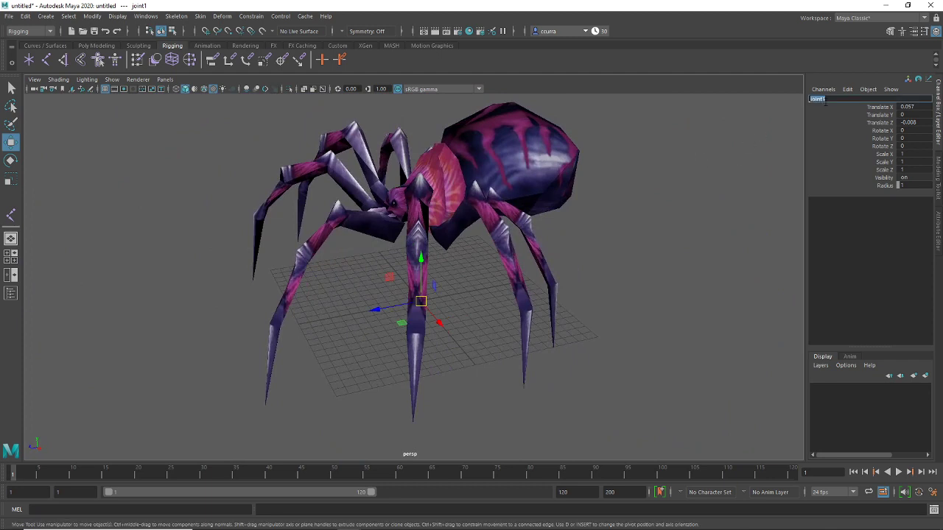
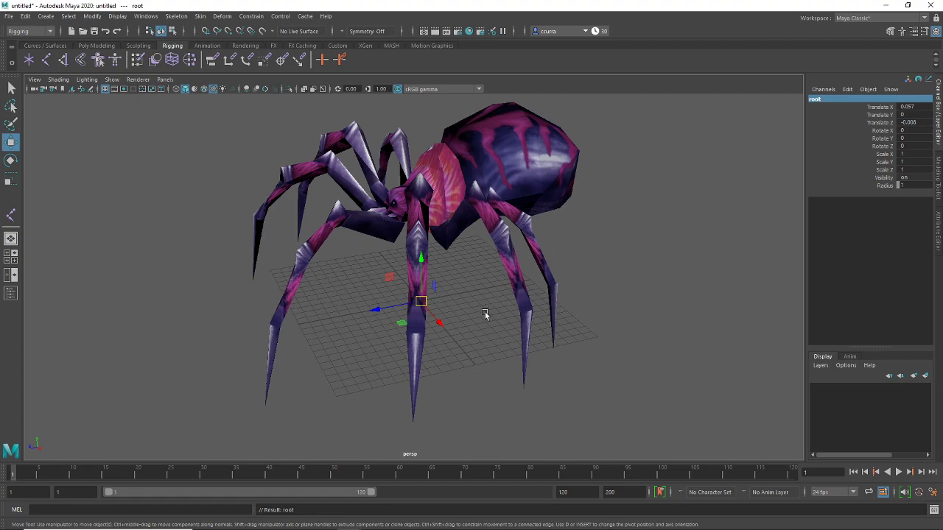
Turn on X-Ray Joints so the skeleton shows through the spider mesh
scroll(484, 313, "up", 3)
mouse_move(482, 314)
left_mouse_down("alt")
mouse_move(564, 305)
mouse_move(447, 306)
mouse_move(575, 317)
mouse_move(442, 326)
mouse_move(391, 307)
left_mouse_up("alt")
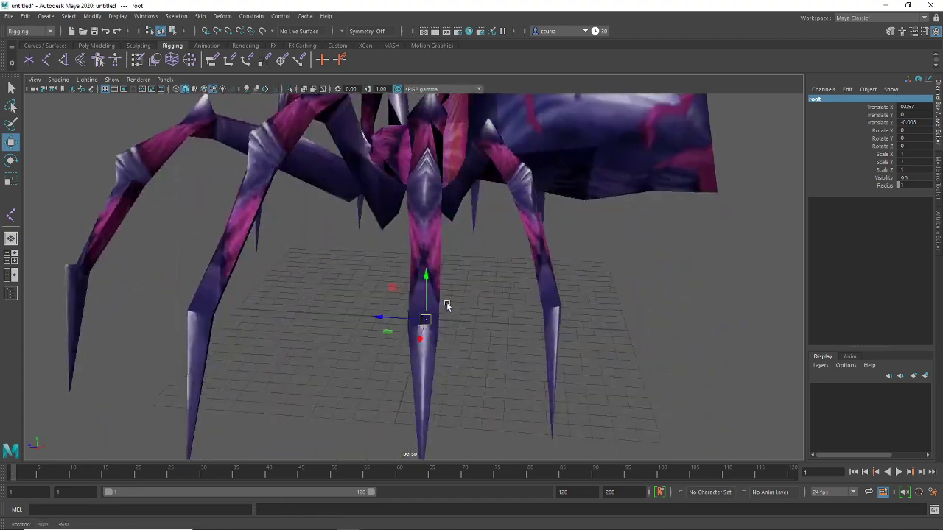
scroll(457, 308, "down", 10)
key("super")
left_click(50, 82)
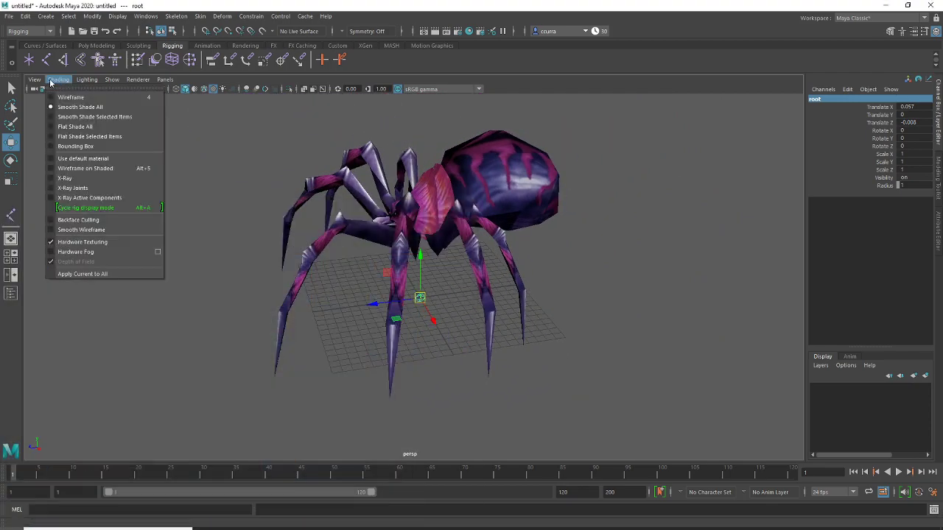
mouse_move(35, 81)
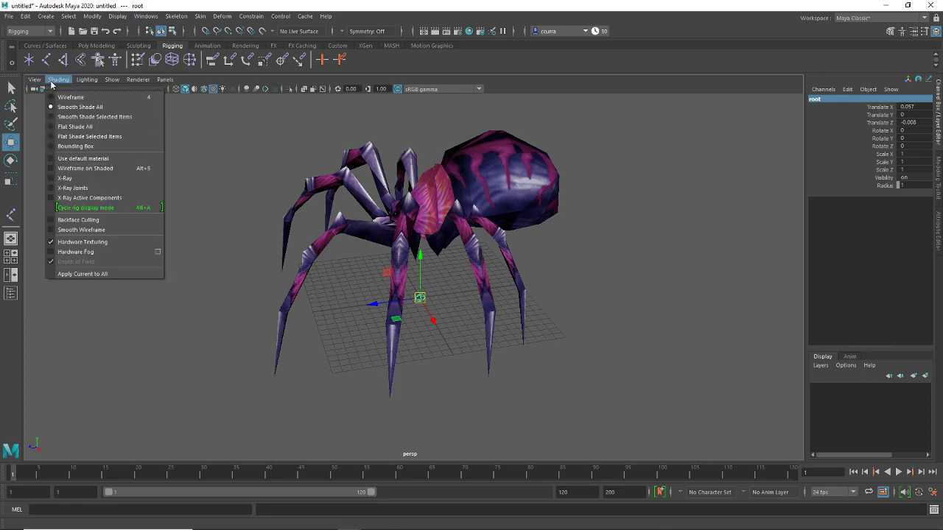
left_click(72, 189)
Turn off texture display so the spider appears in plain shading
left_click_drag(493, 248, 468, 261, "alt")
left_click(612, 273)
left_click_drag(375, 315, 607, 271, "alt")
left_click_drag(405, 288, 404, 316)
key("5")
left_click(582, 306)
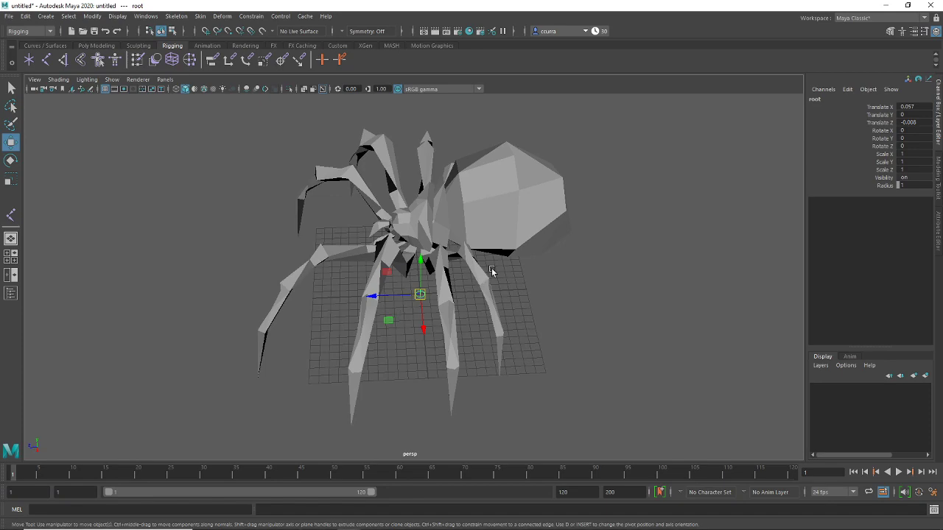
scroll(493, 297, "up", 5)
left_click_drag(493, 297, 489, 293, "alt")
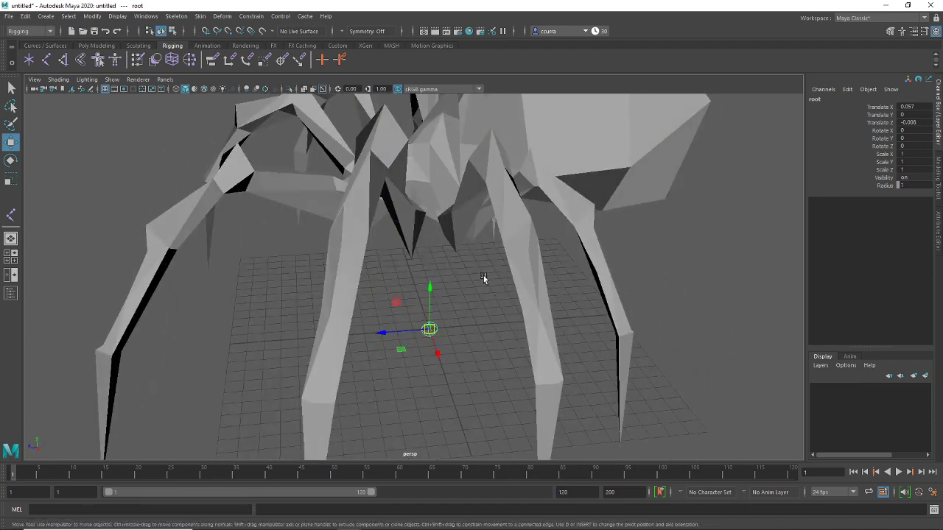
Duplicate the root joint with Edit > Duplicate to create root1
left_click(26, 16)
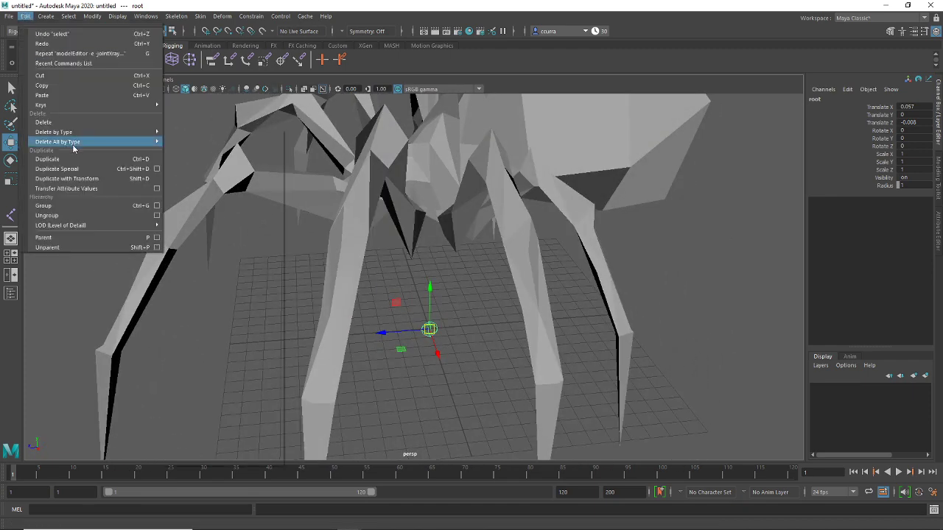
left_click(137, 159)
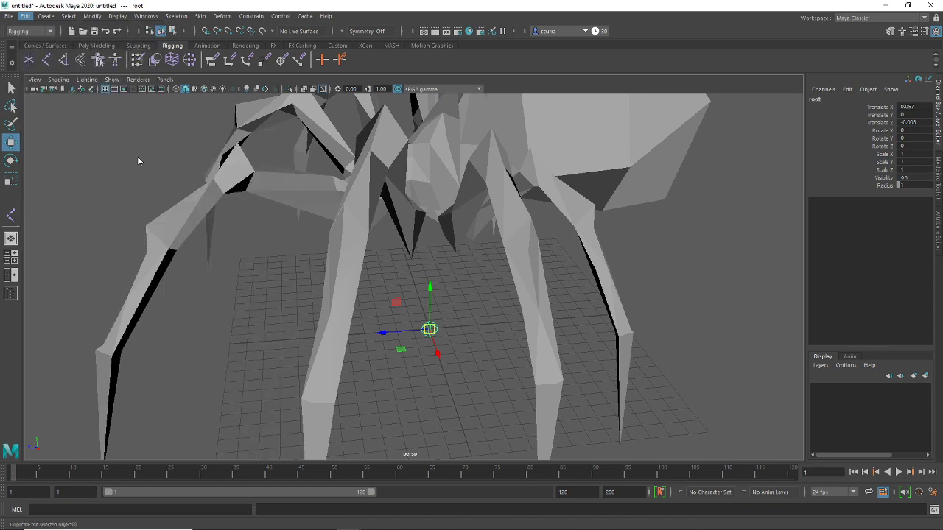
left_click_drag(443, 322, 439, 332, "alt")
left_click_drag(441, 175, 635, 218, "alt")
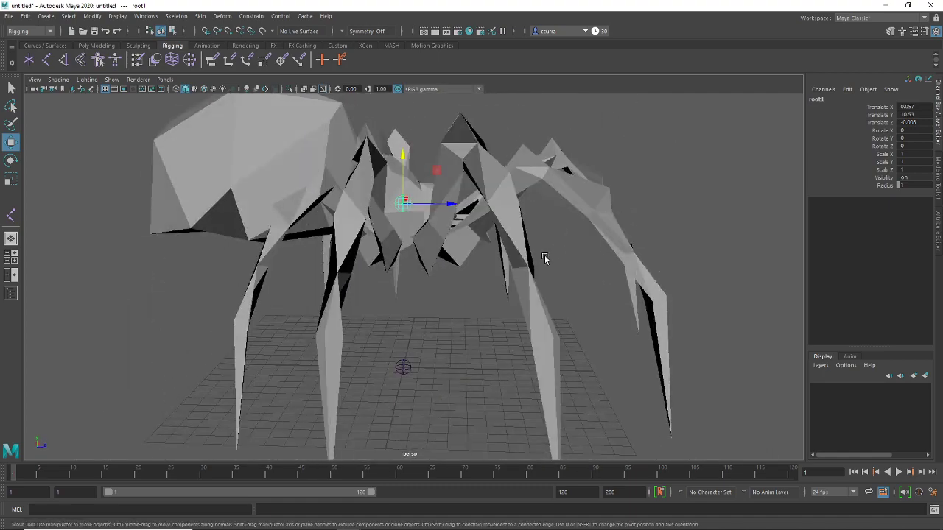
Raise root1 into the spider's body to about Translate Y 10.371 in side wireframe view
key("space")
key("space")
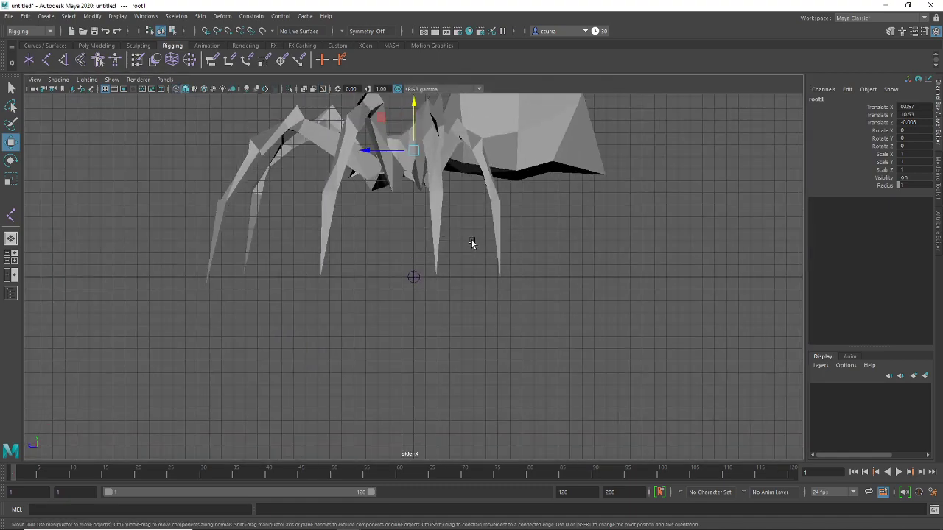
key("4")
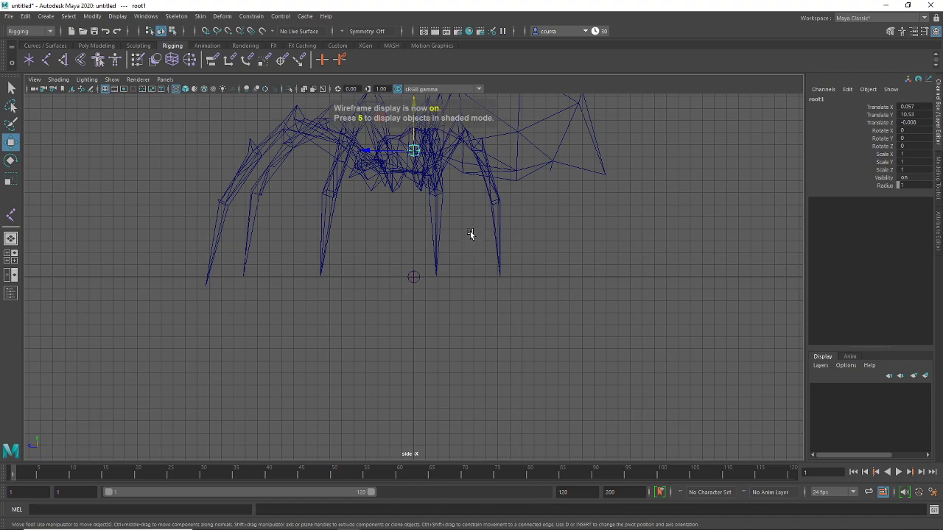
scroll(470, 208, "up", 10)
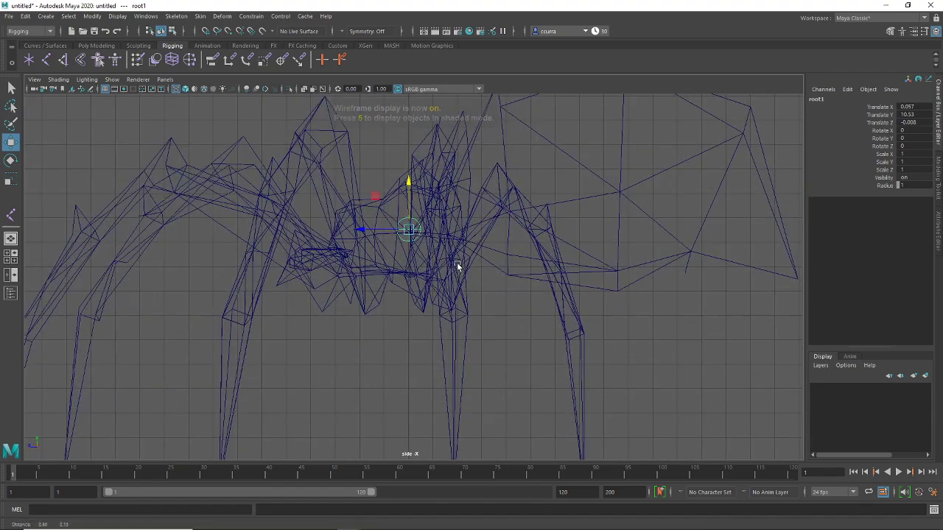
middle_click_drag(454, 303, 409, 350, "alt")
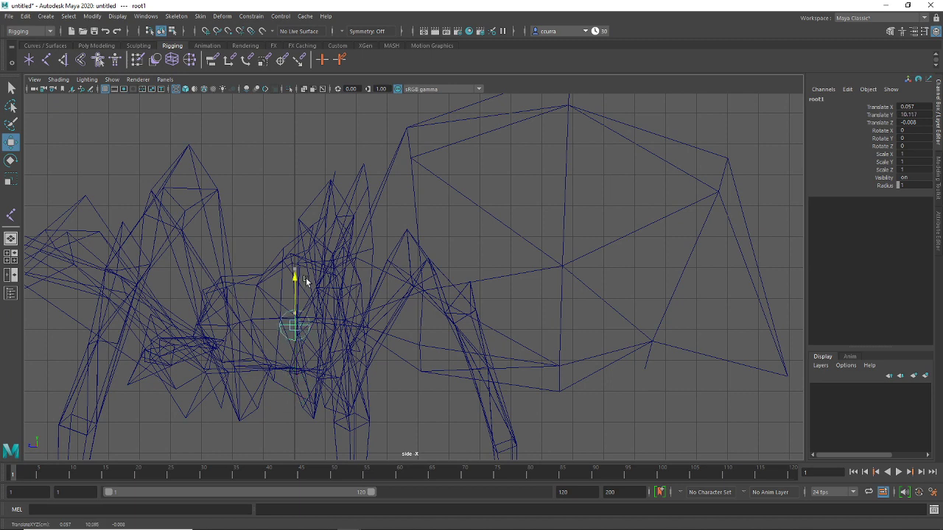
left_click_drag(306, 270, 308, 272)
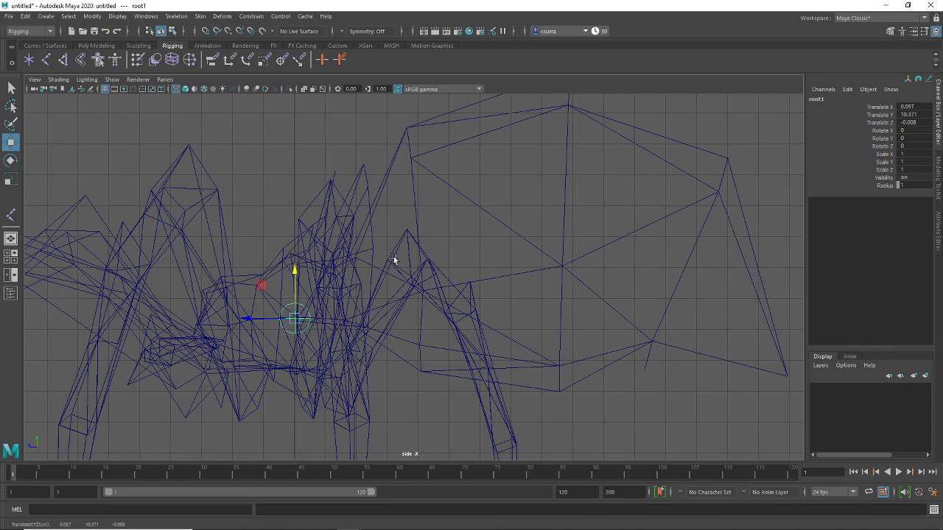
key("space")
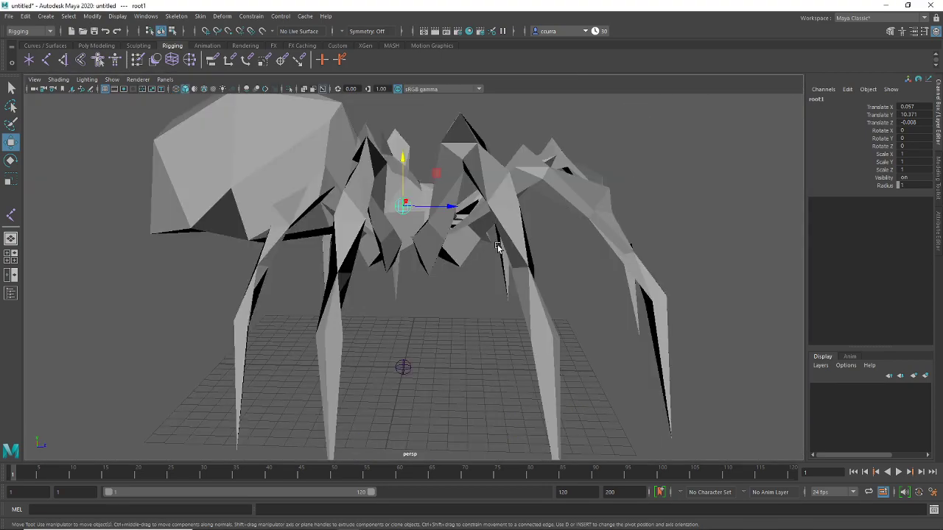
left_click_drag(536, 236, 478, 240, "alt")
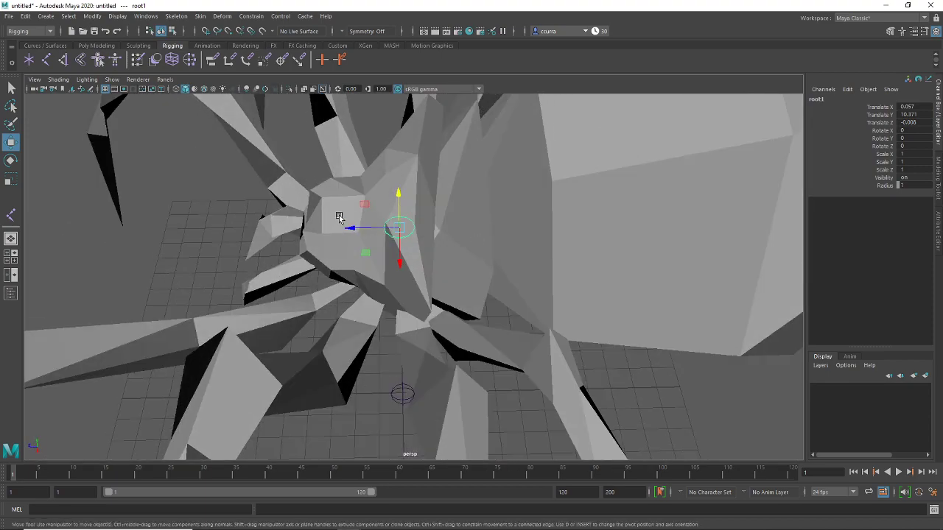
right_click_drag(594, 179, 558, 253, "alt")
left_click_drag(558, 252, 497, 259, "alt")
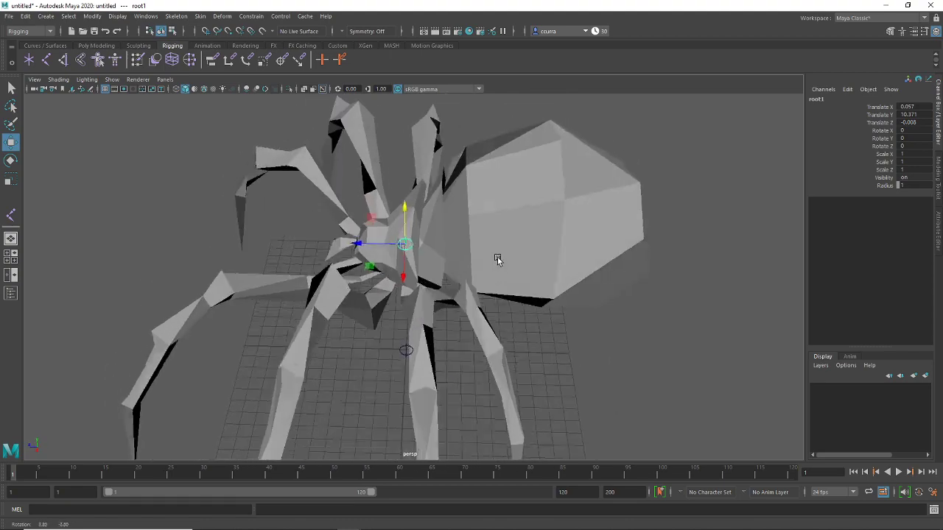
scroll(496, 259, "up", 4)
Raise the copied joint and rename it to head in the Channel Box
key("space")
key("space")
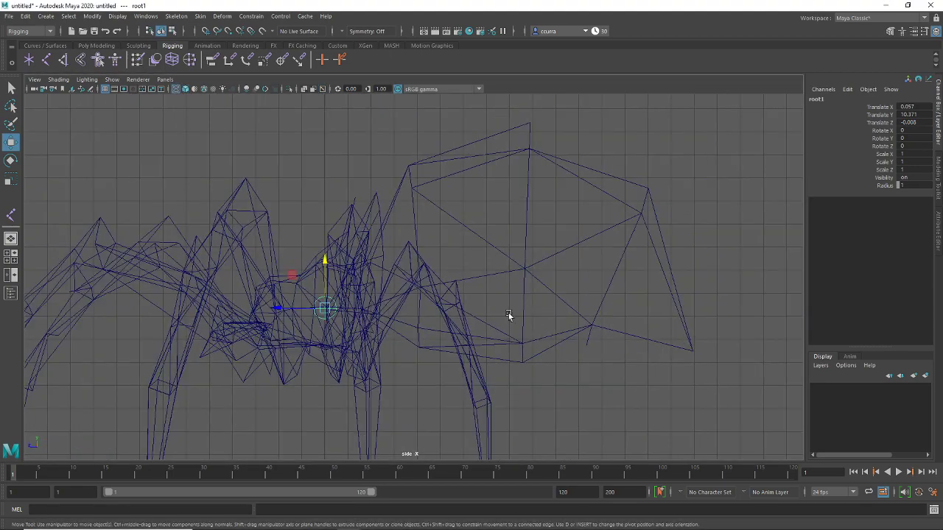
middle_click_drag(430, 345, 402, 327, "alt")
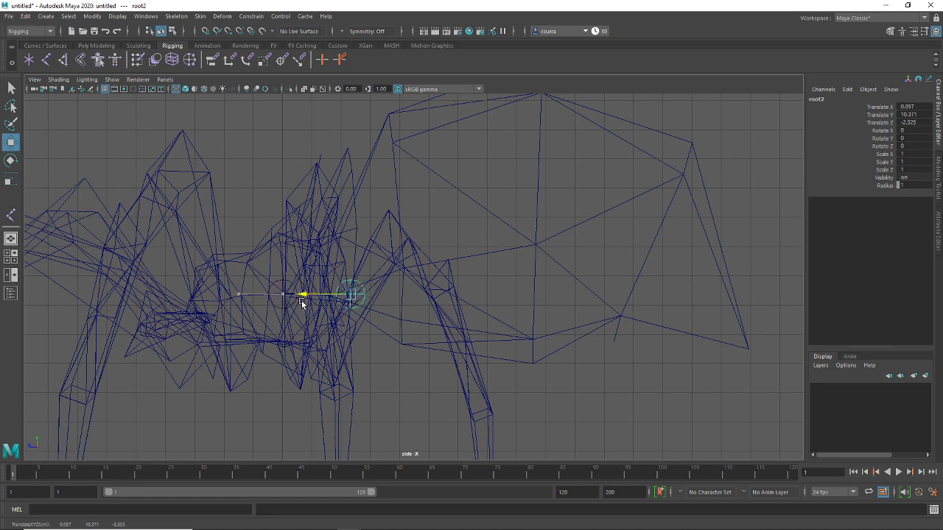
left_click_drag(350, 251, 349, 213)
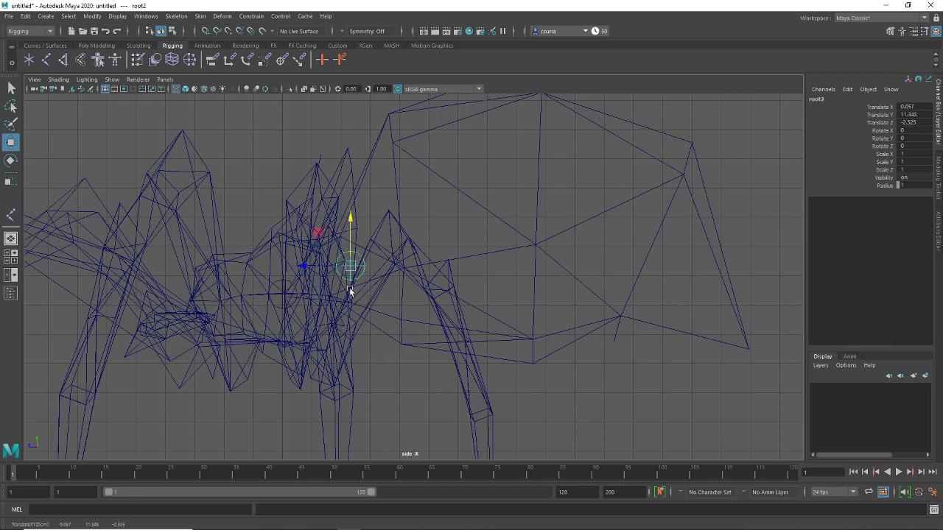
double_click(823, 101)
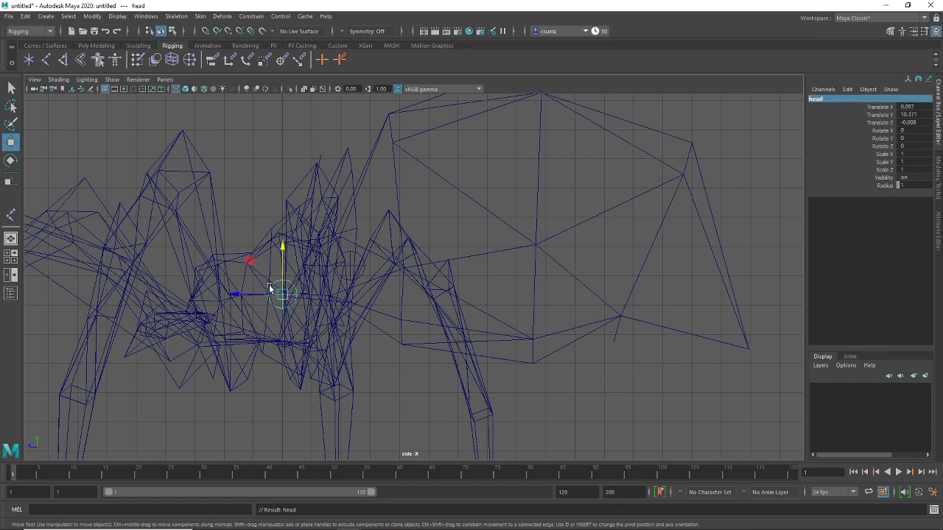
scroll(406, 325, "down", 1)
Select the head joint and duplicate it with Ctrl+D to make head1
key("space")
key("space")
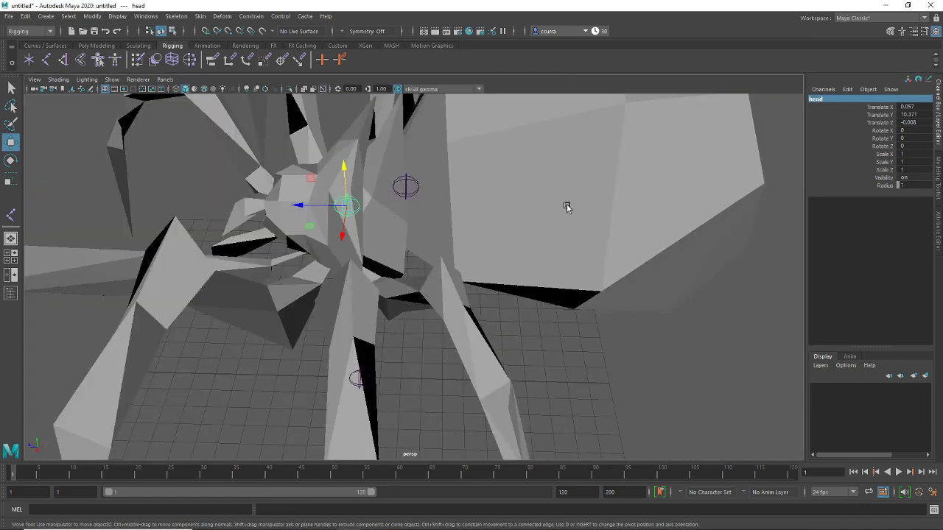
scroll(486, 262, "down", 5)
left_click_drag(486, 261, 486, 266, "alt")
left_click(536, 300)
left_click(419, 212)
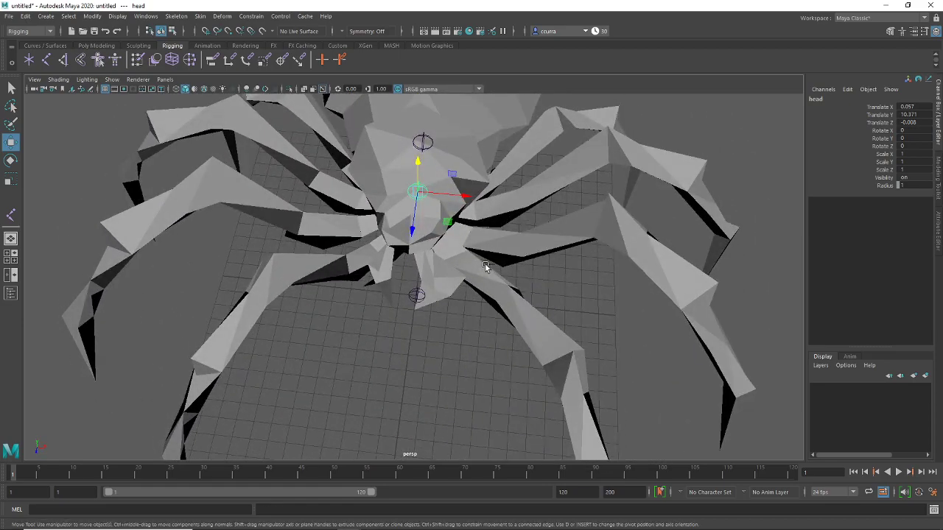
key("ctrl+d")
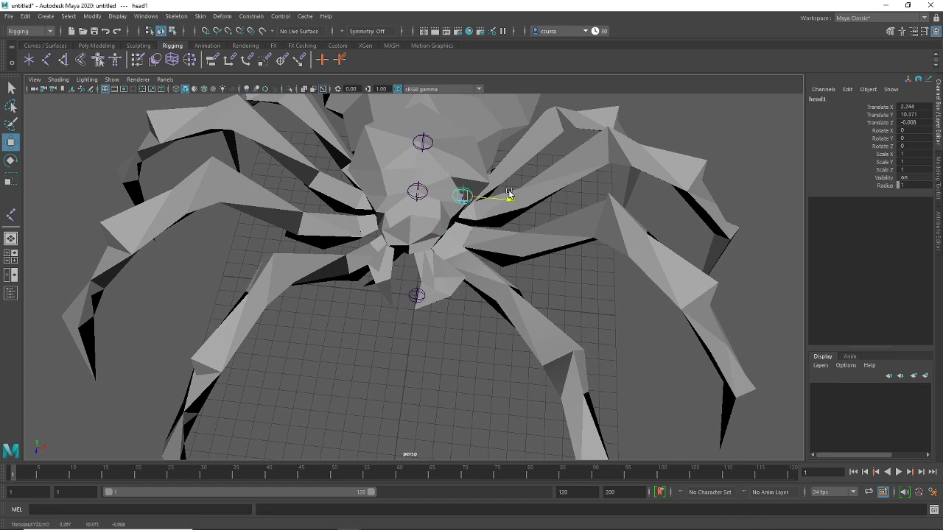
Position head1 at the base of a spider leg, at X 2.478, Y 8.209
key("super")
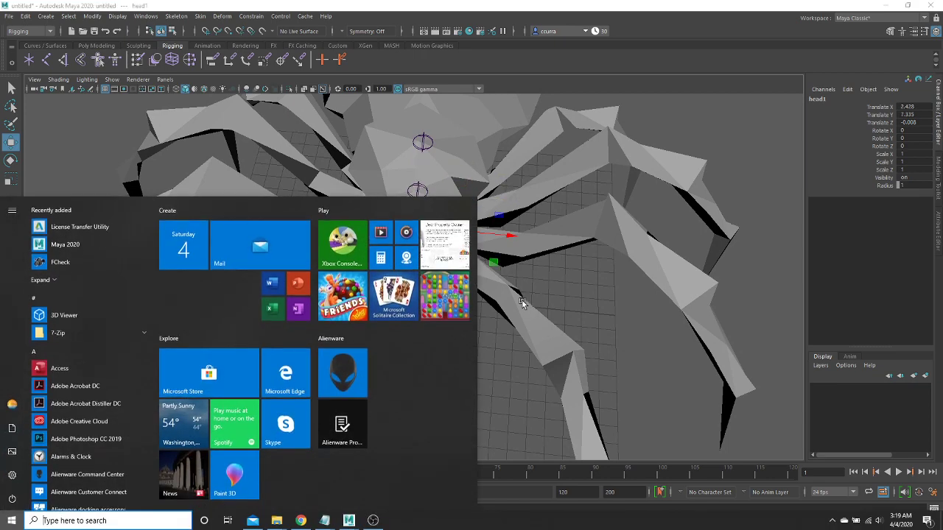
left_click(522, 327)
scroll(479, 295, "up", 5)
left_click_drag(463, 384, 495, 368, "alt")
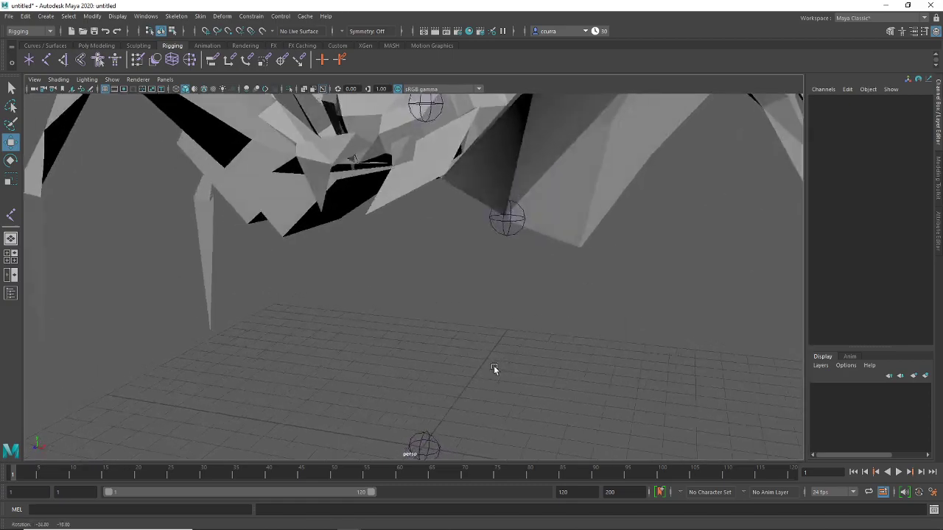
left_click(490, 227)
left_click_drag(488, 230, 410, 295, "alt")
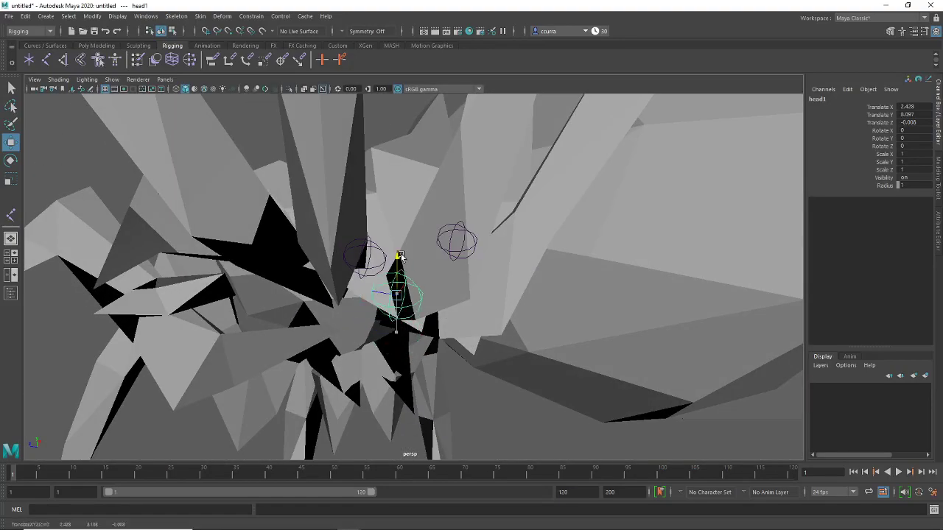
left_click_drag(399, 256, 423, 305, "alt")
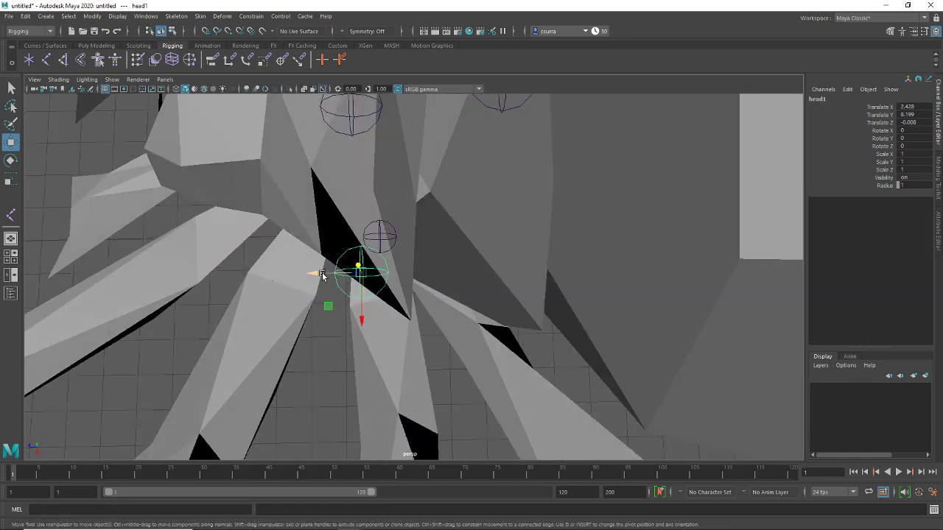
left_click_drag(544, 290, 503, 287, "alt")
key("space")
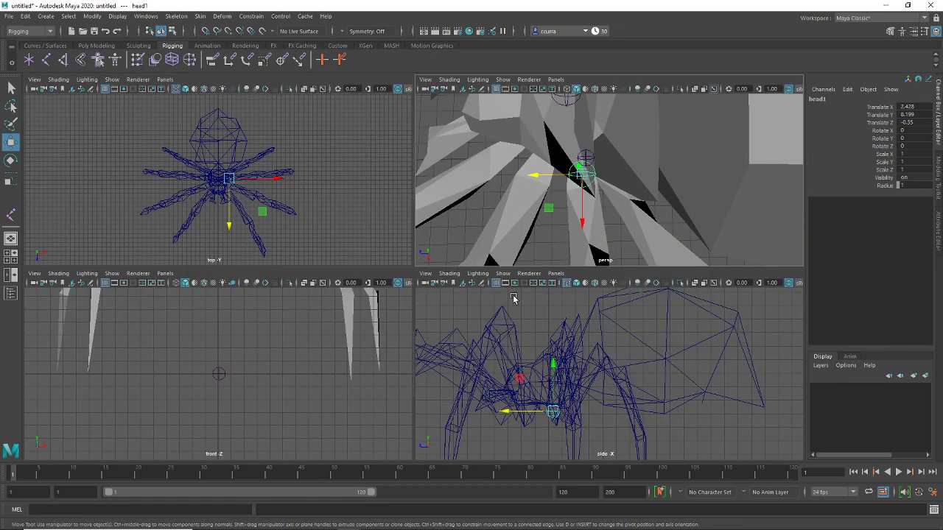
key("space")
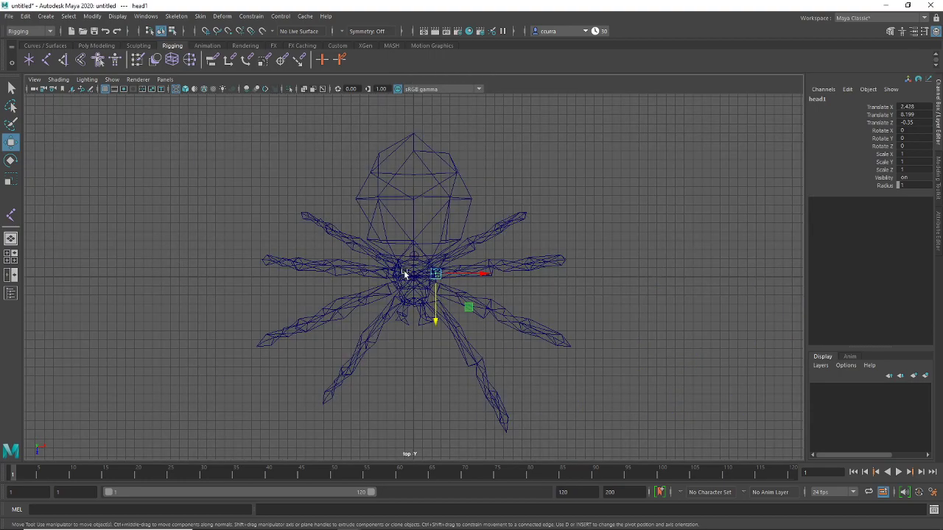
scroll(405, 272, "up", 10)
scroll(402, 333, "up", 3)
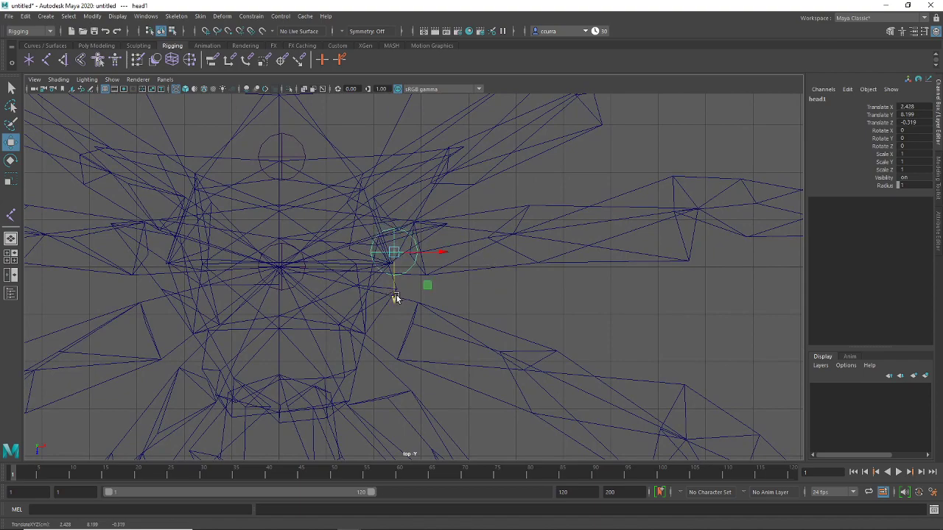
key("space")
Move the head2 copy up to the leg's bend at X 7.875, Y 12.572
key("space")
mouse_move(472, 269)
left_mouse_down("alt")
mouse_move(537, 258)
mouse_move(538, 199)
mouse_move(575, 199)
left_mouse_up("alt")
key("space")
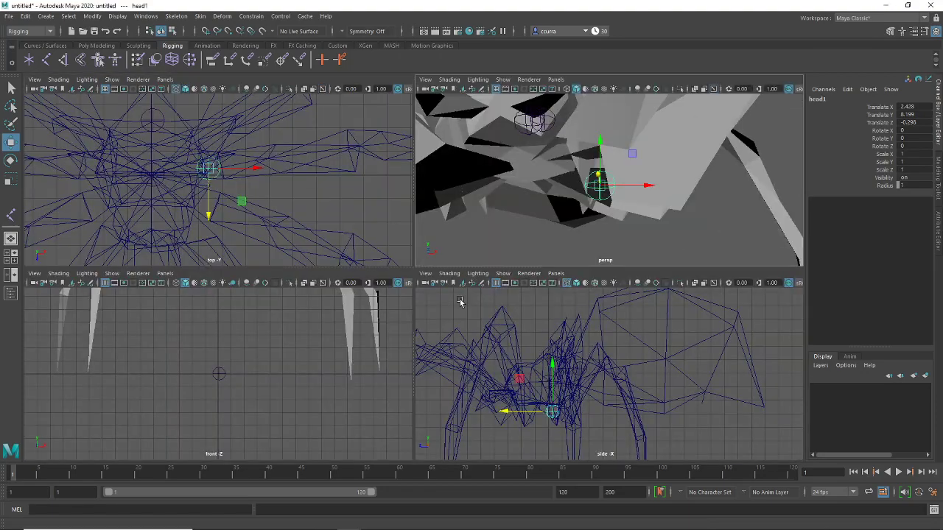
scroll(530, 368, "up", 3)
key("space")
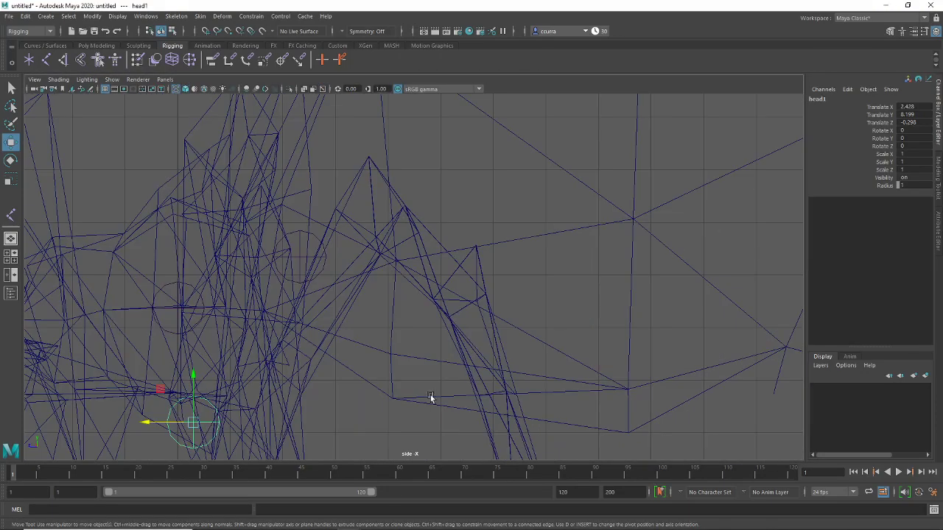
middle_click_drag(431, 395, 562, 261, "alt")
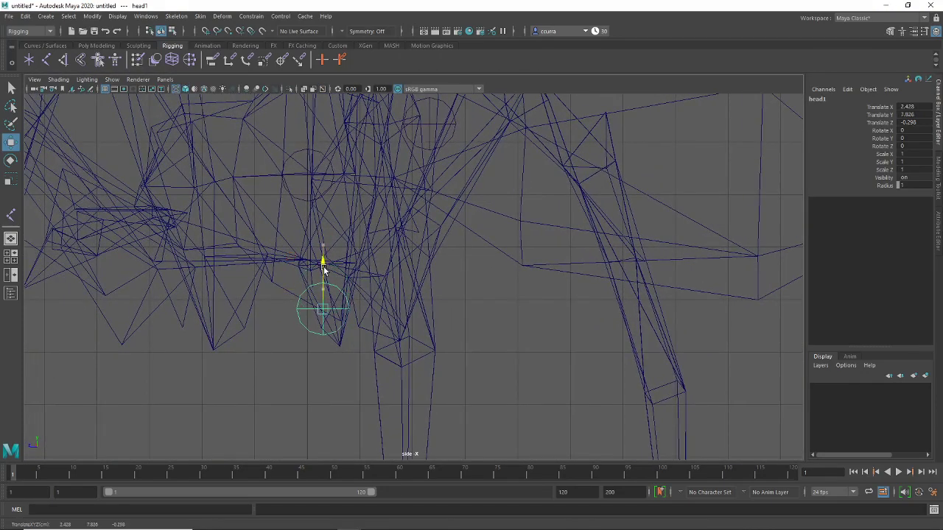
key("space")
key("space")
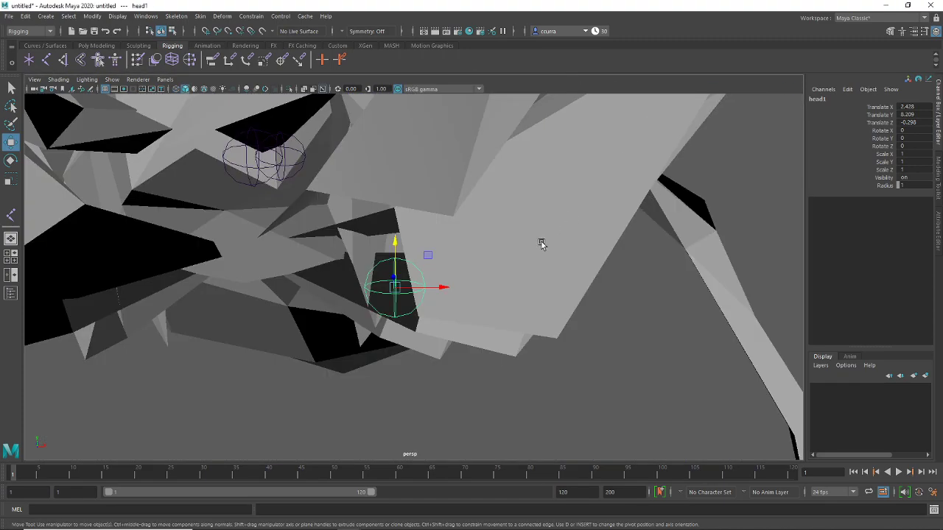
left_click_drag(542, 243, 511, 257, "alt")
middle_click_drag(512, 257, 453, 266, "alt")
left_click_drag(453, 267, 453, 289, "alt")
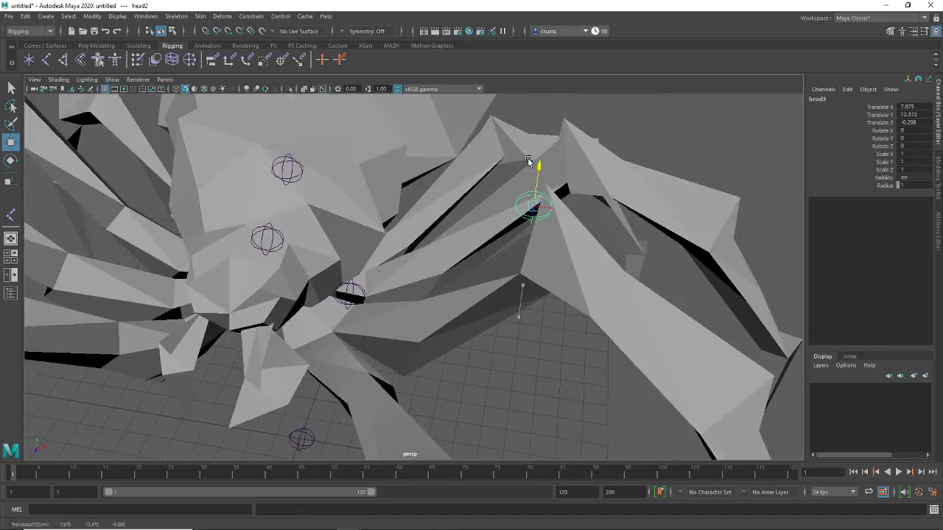
Check head2's placement at the leg's upper bend from the top and perspective views
left_click_drag(605, 261, 506, 206, "alt")
key("space")
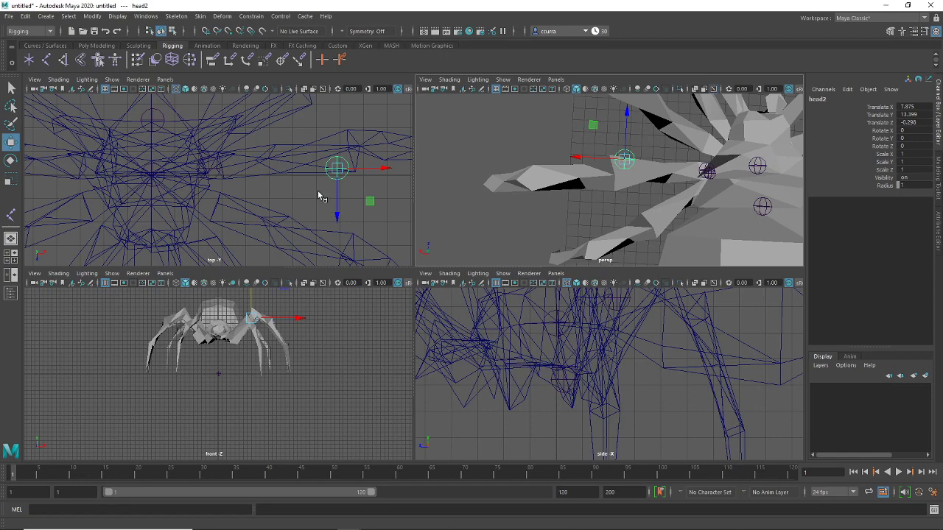
key("space")
middle_click_drag(436, 250, 223, 299, "alt")
right_click_drag(224, 299, 444, 356, "alt")
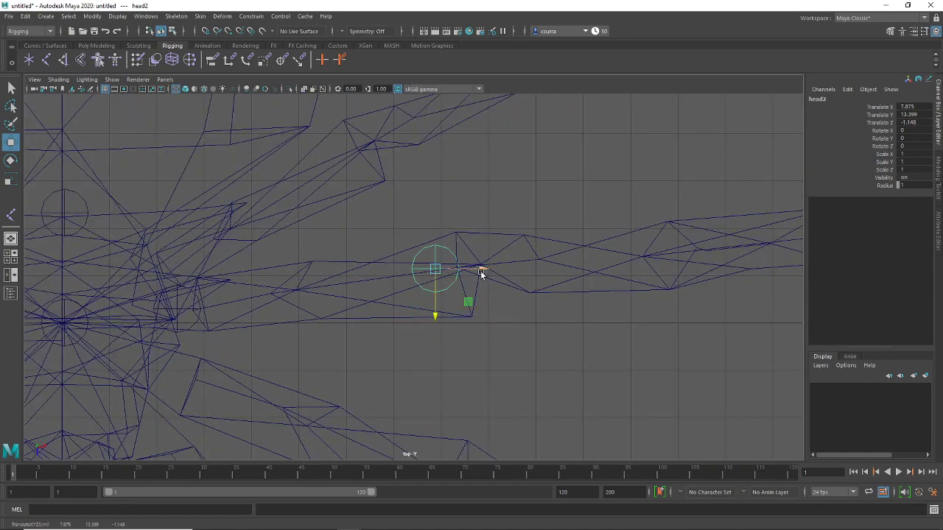
key("space")
key("space")
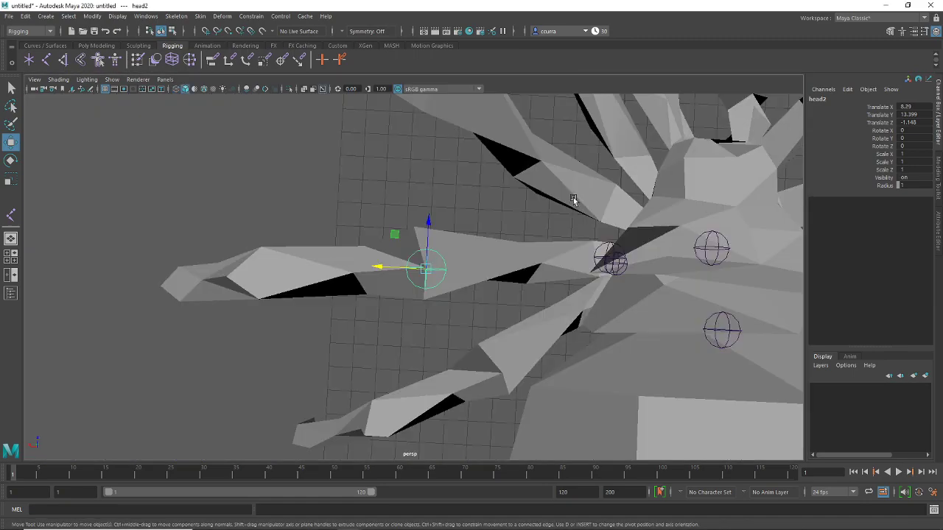
left_click_drag(501, 286, 358, 232, "alt")
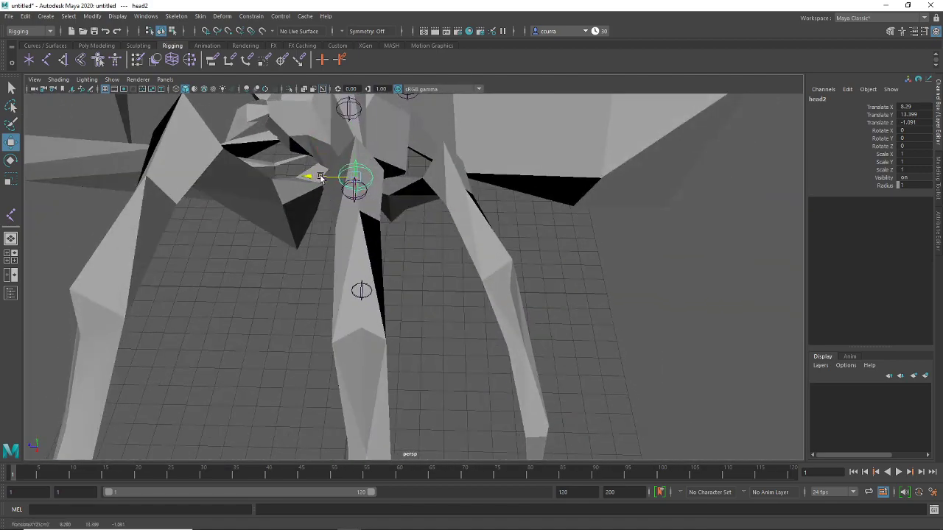
left_click_drag(320, 177, 600, 164, "alt")
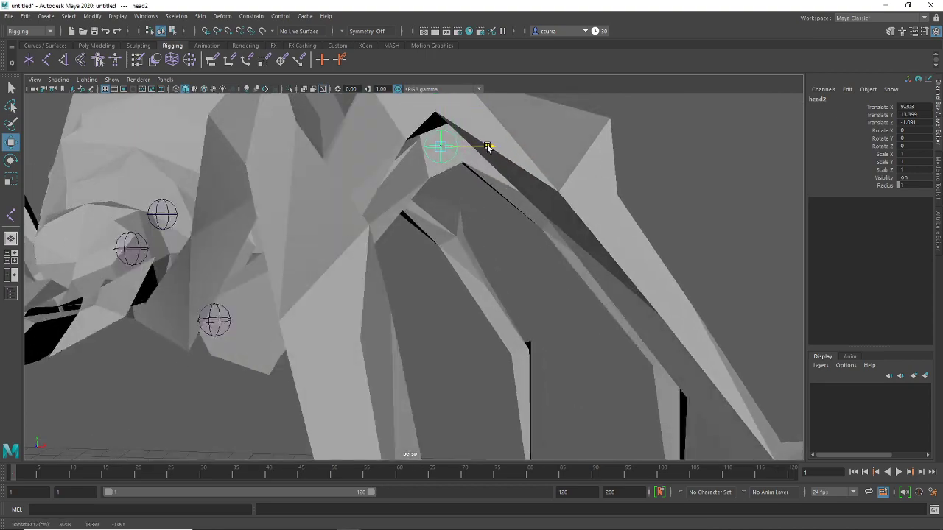
left_click_drag(487, 147, 496, 232, "alt")
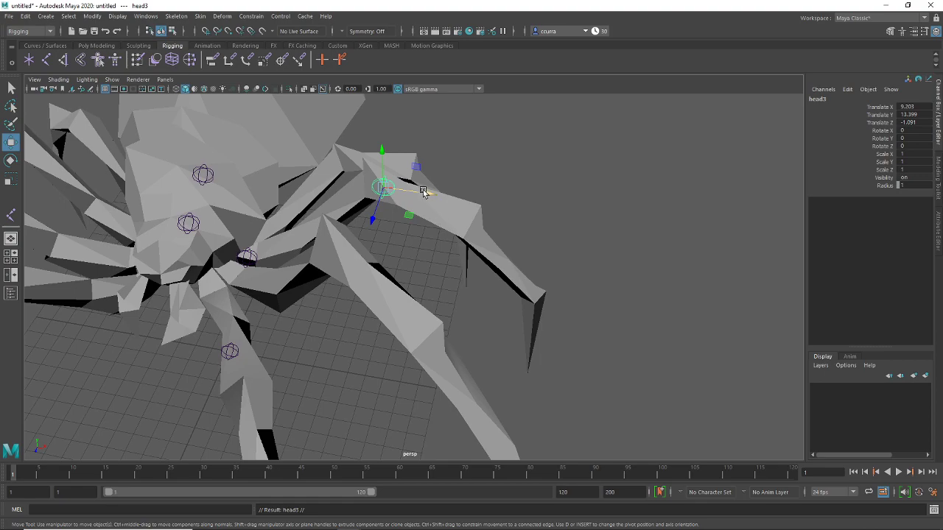
Move head3 down to the leg's knee at X 16.181, Y 7.015
left_click_drag(548, 305, 519, 339, "alt")
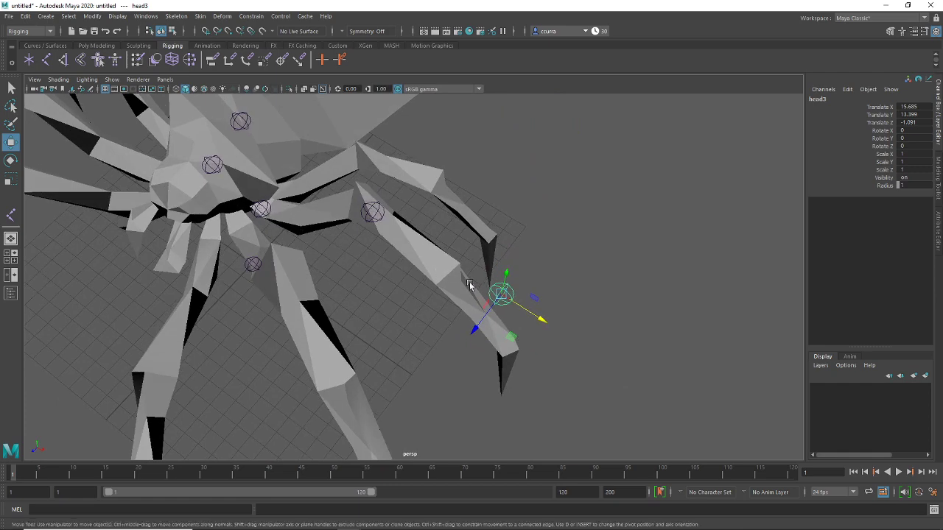
left_click_drag(565, 331, 559, 272, "alt")
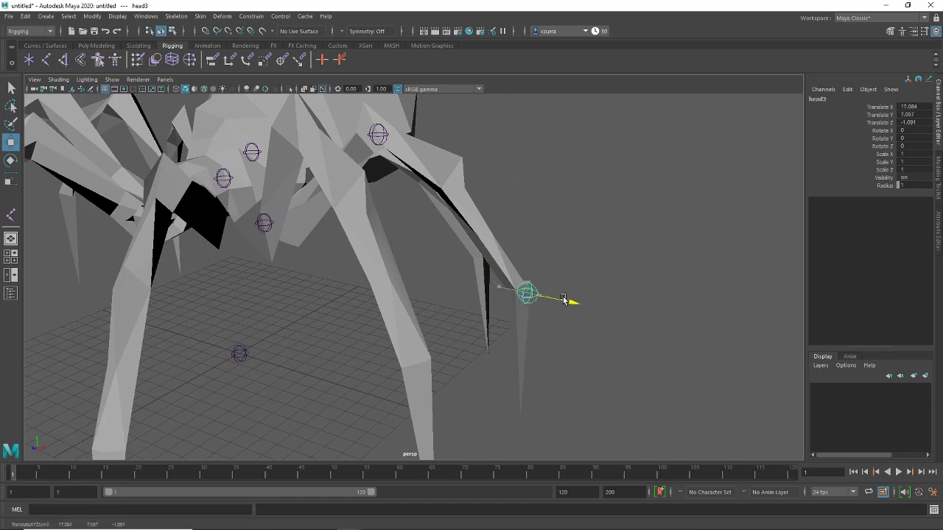
left_click_drag(608, 318, 453, 236, "alt")
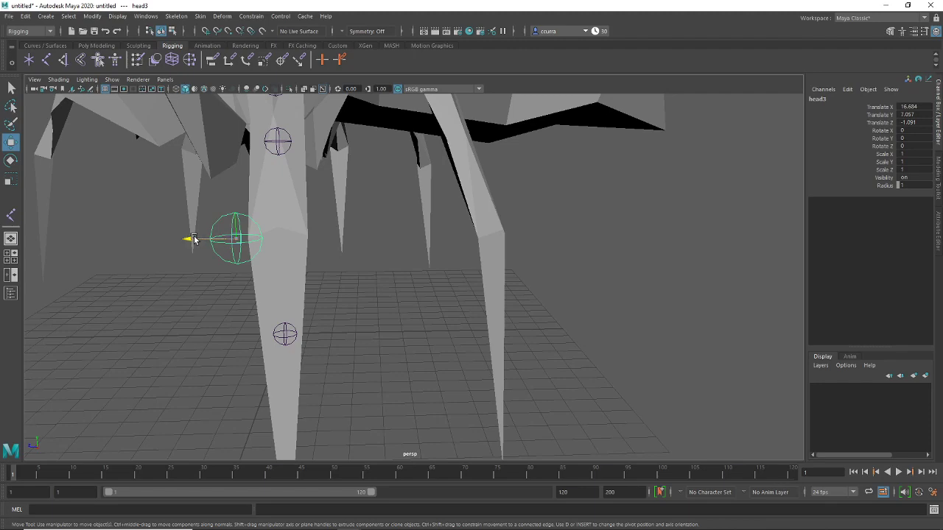
left_click_drag(233, 237, 476, 205, "alt")
left_click_drag(476, 206, 393, 203, "alt")
left_click_drag(393, 202, 484, 290, "alt")
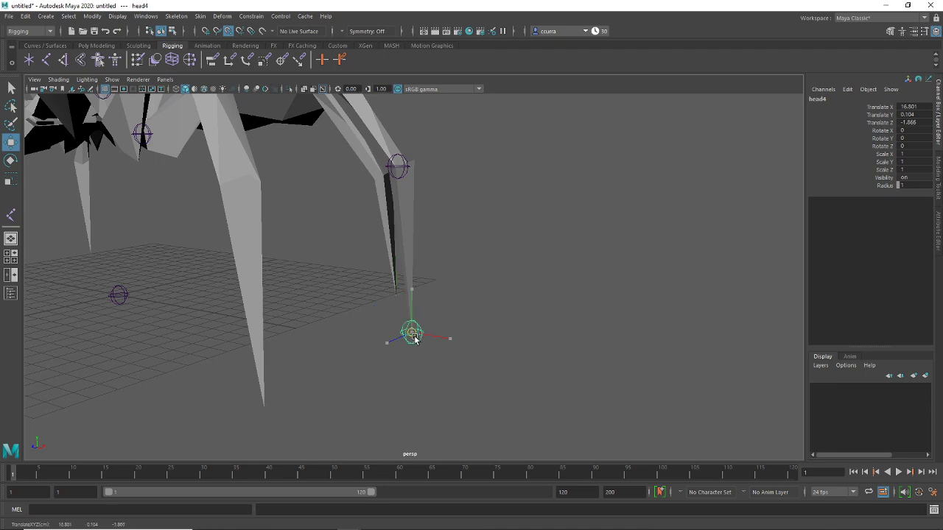
Place head4 at the leg tip, at X 16.801, Y 0.104
left_click_drag(501, 295, 503, 311, "alt")
scroll(522, 271, "up", 5)
left_click_drag(521, 271, 474, 287, "alt")
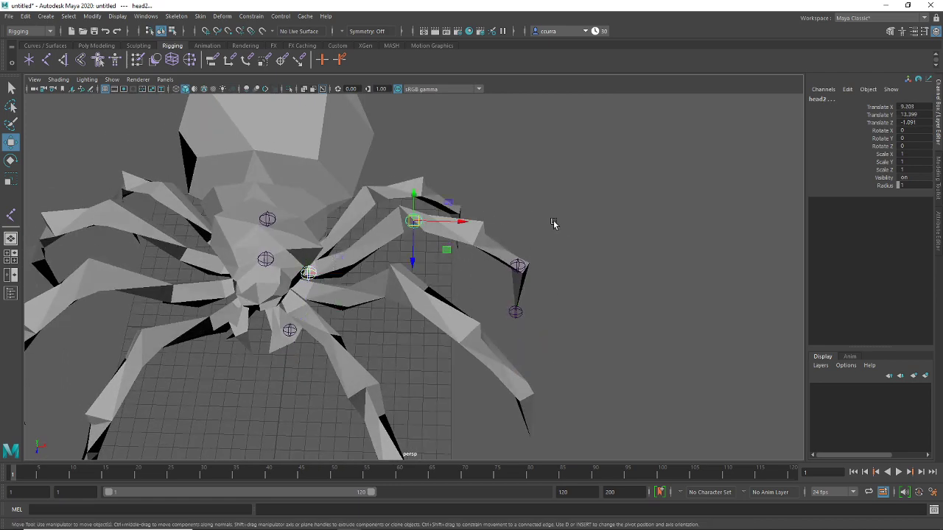
Switch to wireframe and orbit until the leg's joint chain is visible inside the mesh
key("4")
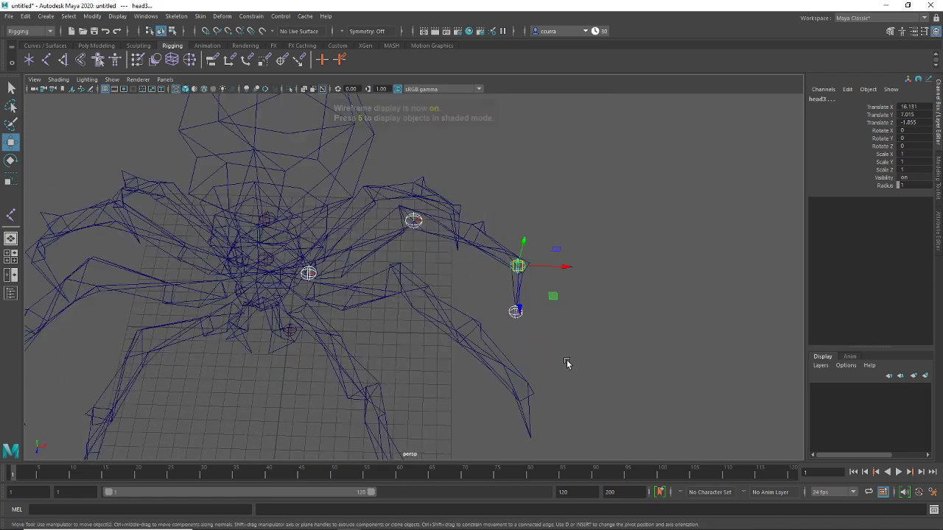
left_click_drag(554, 385, 498, 340, "alt")
left_click(552, 293)
scroll(504, 290, "up", 5)
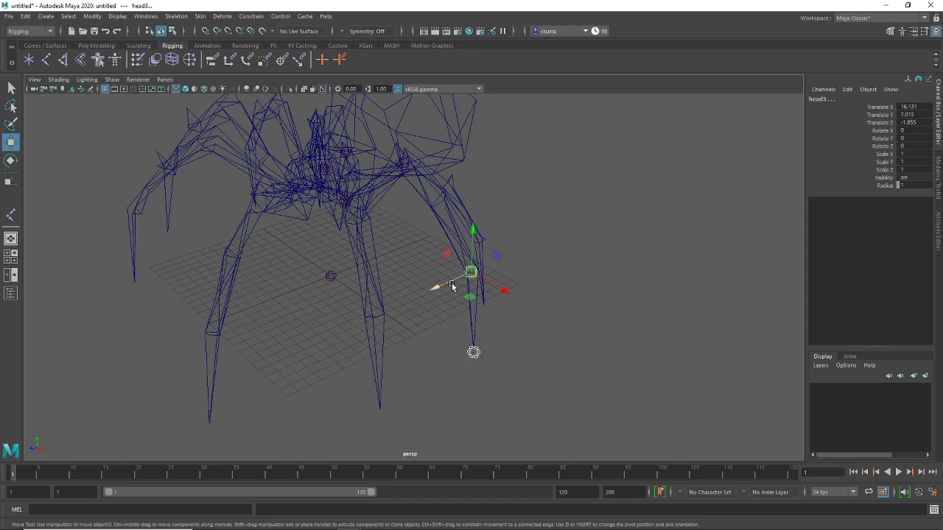
left_click_drag(534, 131, 506, 248, "alt")
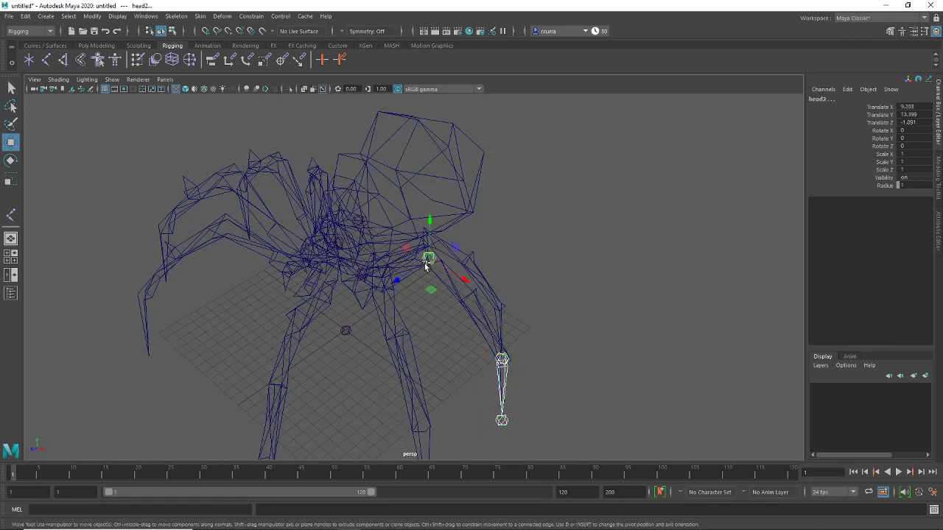
left_click_drag(425, 267, 456, 273, "alt")
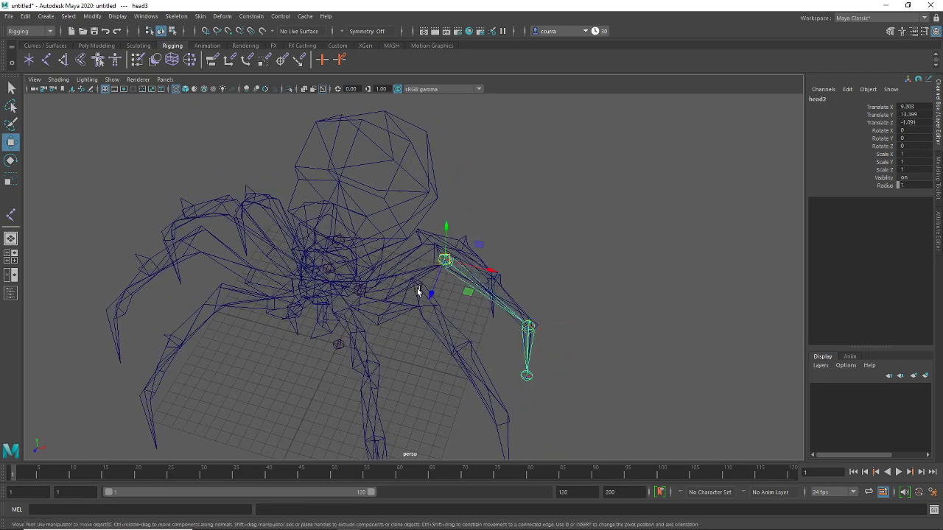
scroll(406, 302, "up", 5)
Select the head1 joint chain, then the spider mesh
left_click_drag(375, 289, 355, 303)
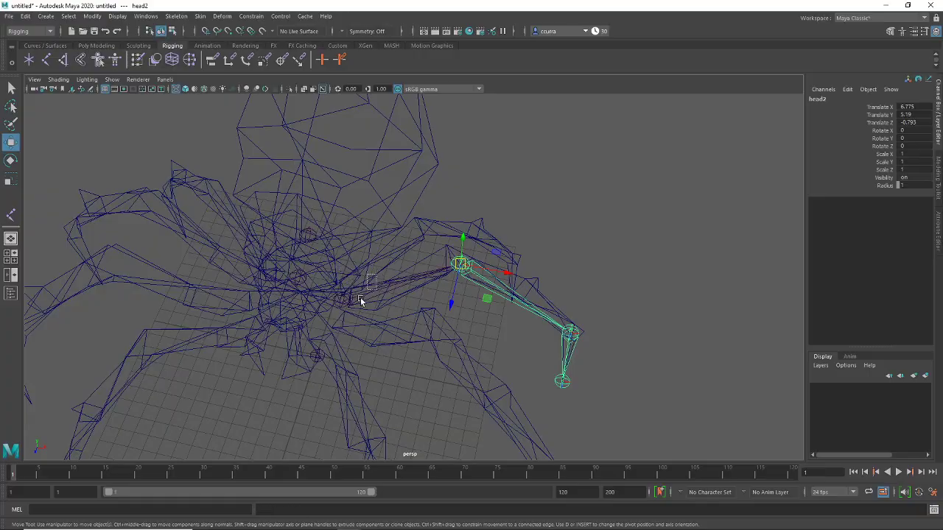
left_click_drag(361, 301, 361, 302)
left_click_drag(361, 302, 449, 256, "alt")
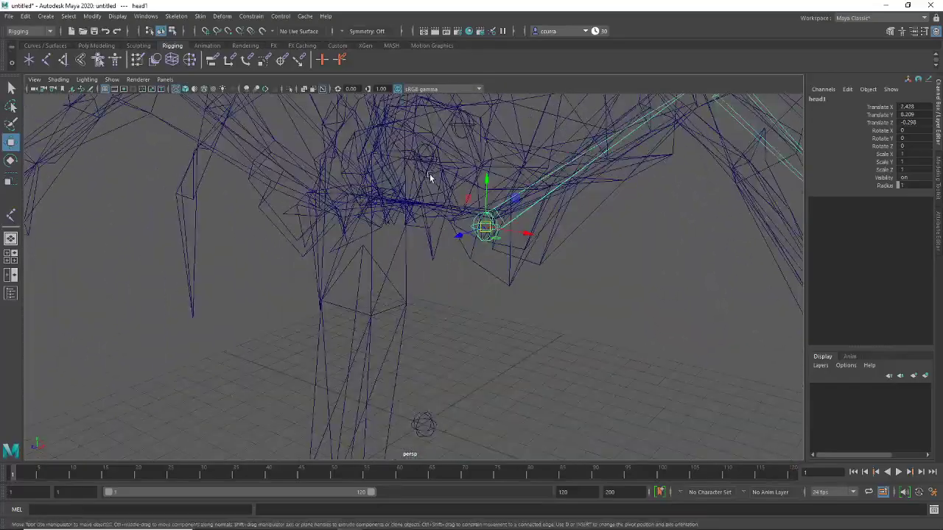
left_click(430, 177)
left_click_drag(430, 177, 528, 231, "alt")
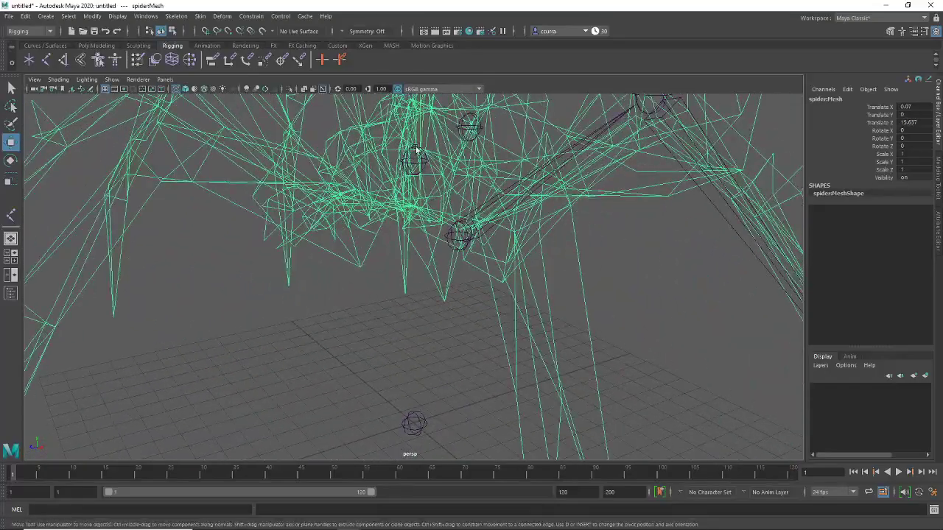
left_click(417, 150)
left_click_drag(417, 151, 528, 299, "alt")
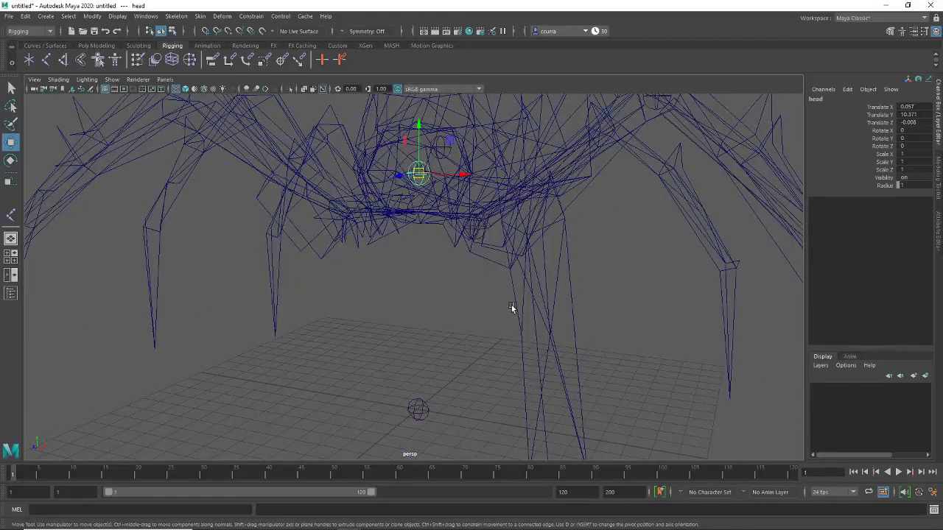
left_click_drag(476, 288, 501, 274, "alt")
left_click_drag(586, 331, 510, 293, "alt")
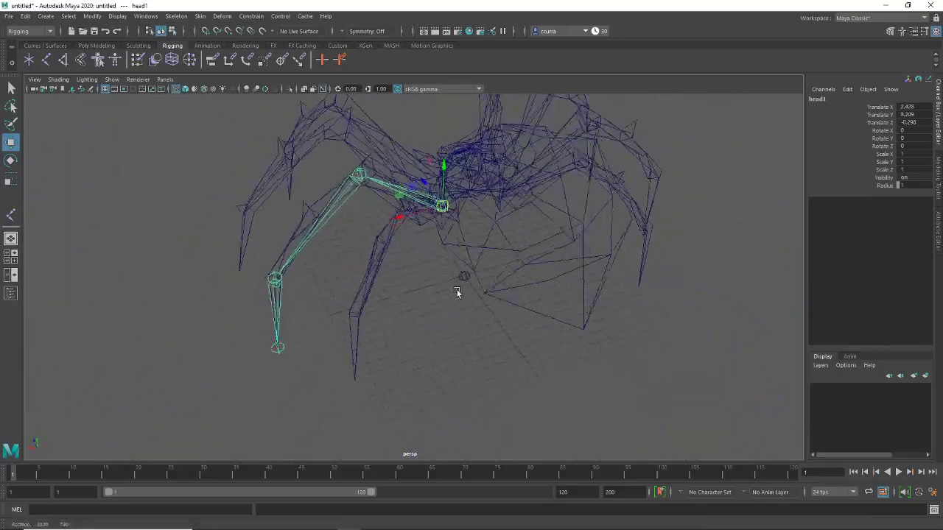
left_click_drag(439, 310, 452, 250, "alt")
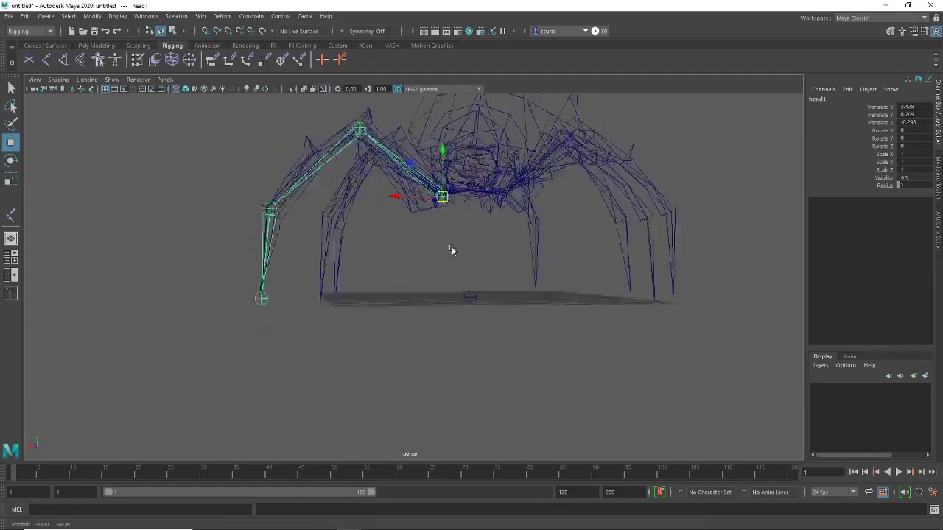
left_click_drag(448, 286, 445, 325, "alt")
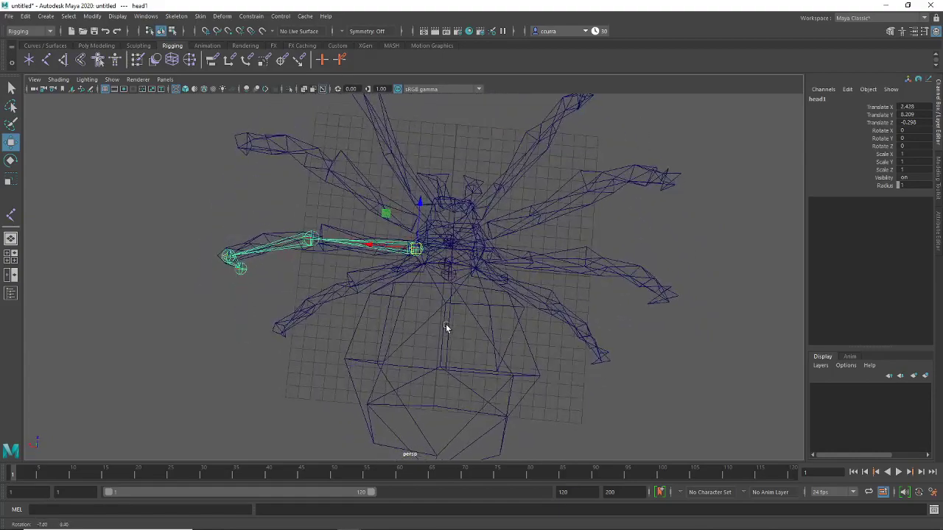
scroll(446, 324, "up", 2)
scroll(446, 329, "up", 4)
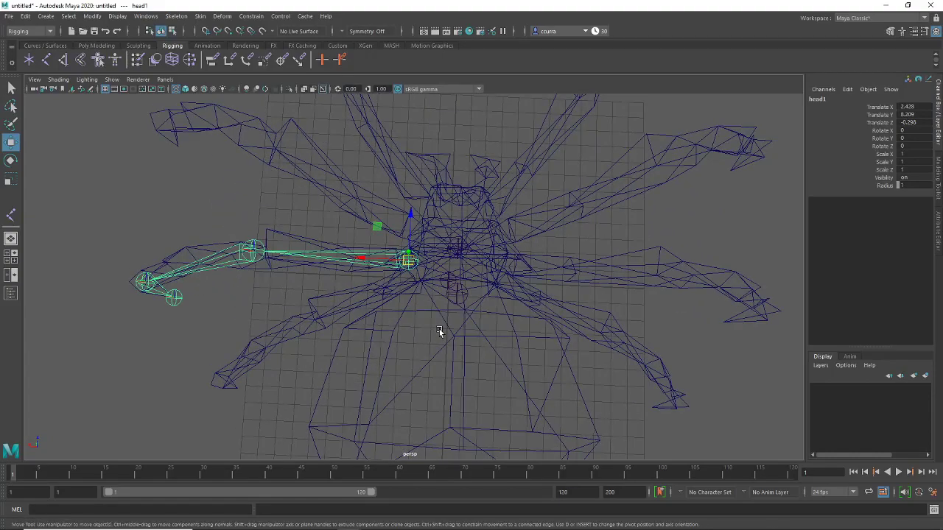
left_click(354, 275)
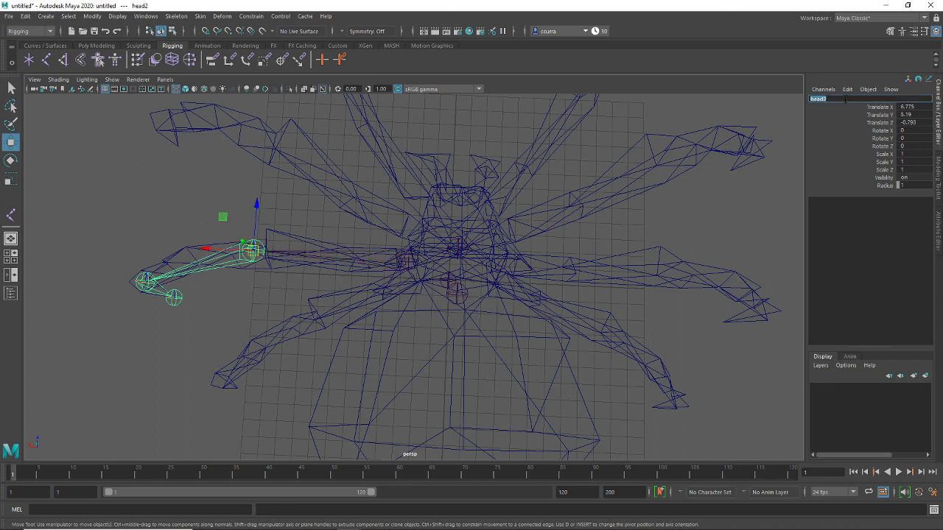
Rename the middle-to-tip leg joints from head2–head4 to leg2–leg4 in the Channel Box, then deselect
left_click(481, 193)
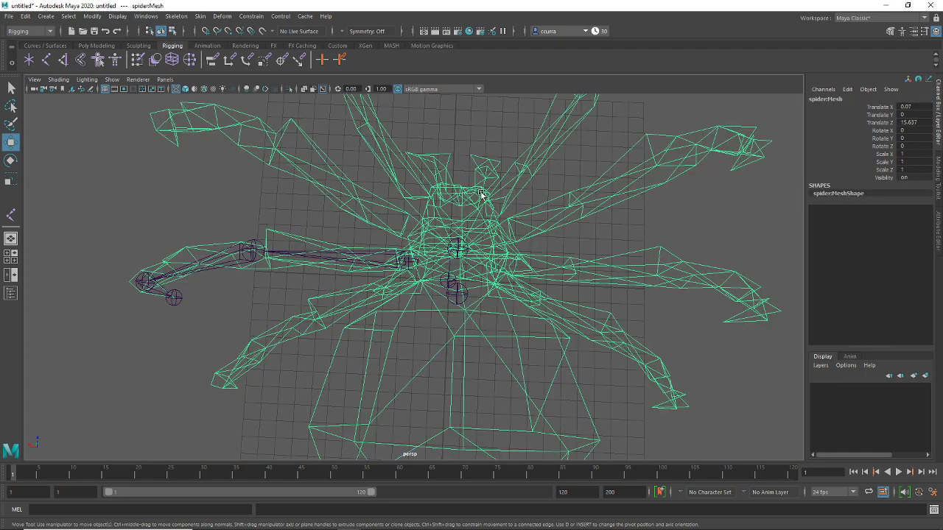
left_click(219, 223)
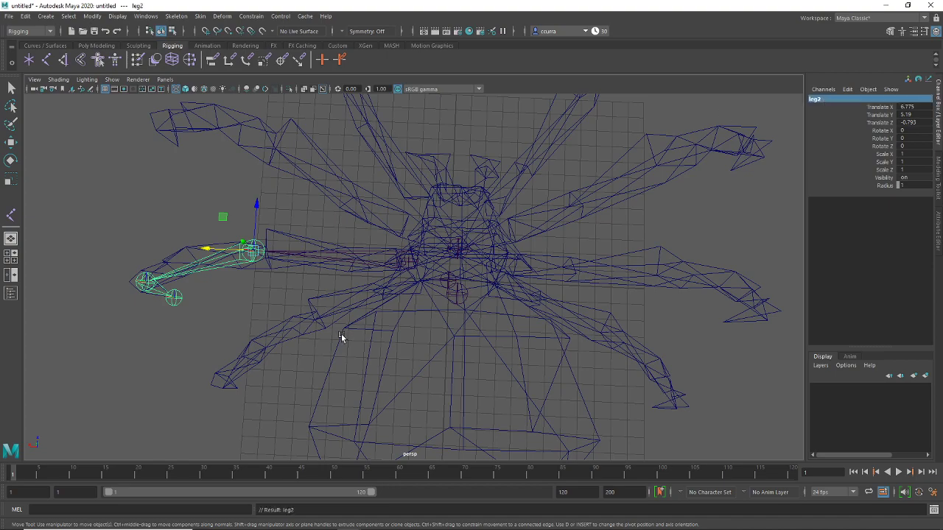
left_click_drag(341, 334, 329, 236, "alt")
left_click(316, 216)
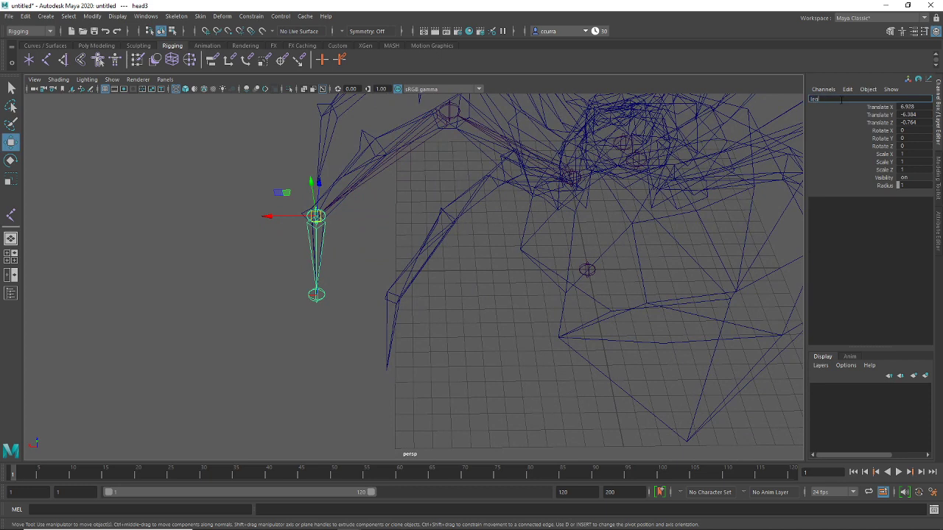
left_click(317, 296)
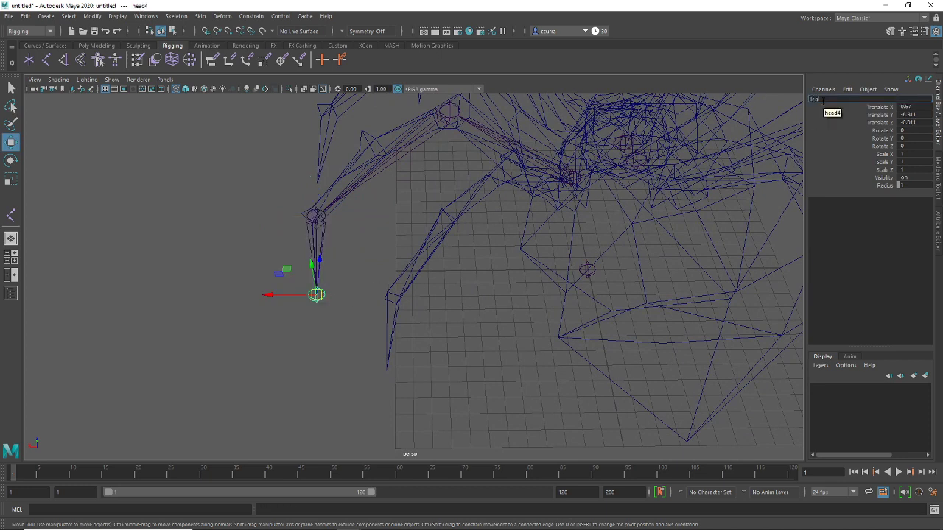
left_click(435, 260)
scroll(371, 236, "down", 6)
left_click_drag(412, 316, 451, 324, "alt")
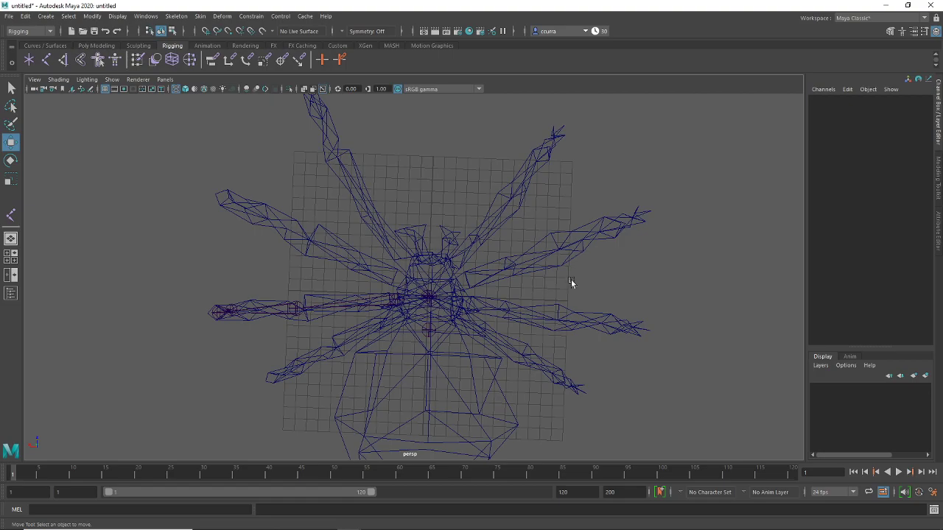
Move the leg5 chain down onto a lower right leg and rotate it along that leg
left_click_drag(379, 306, 463, 277, "alt")
left_click(398, 283)
key("space")
key("space")
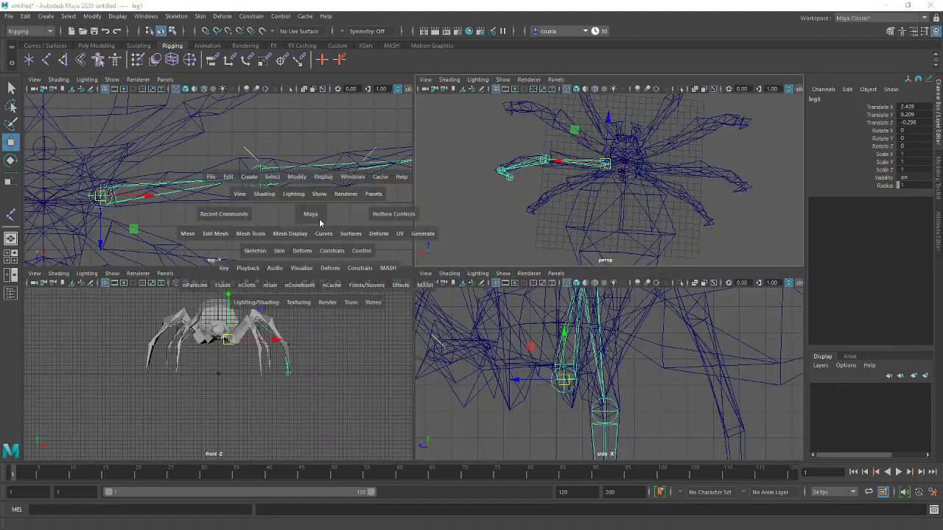
middle_click_drag(382, 326, 423, 280, "alt")
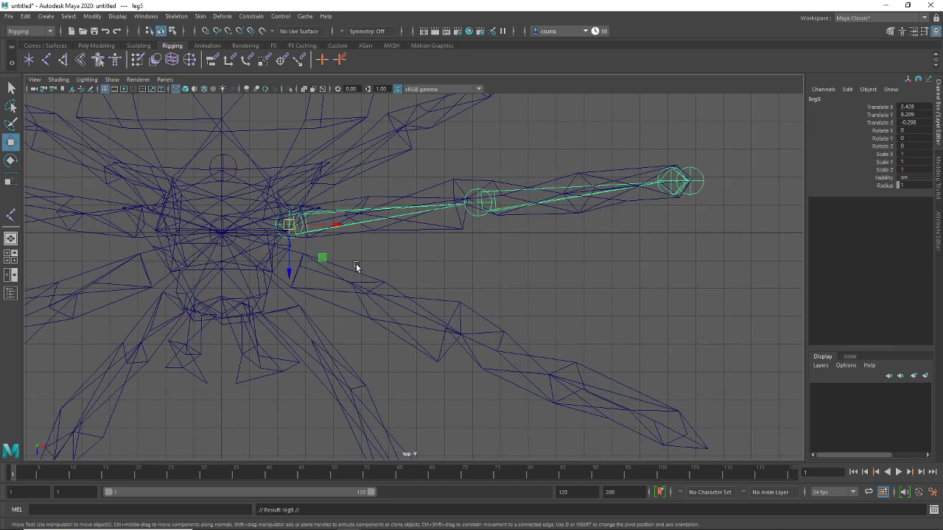
left_click_drag(285, 274, 290, 315)
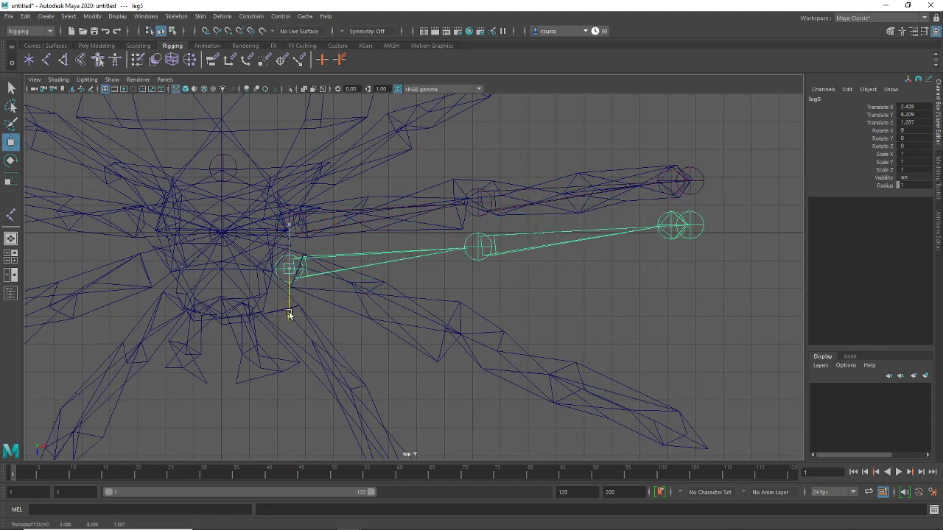
key("e")
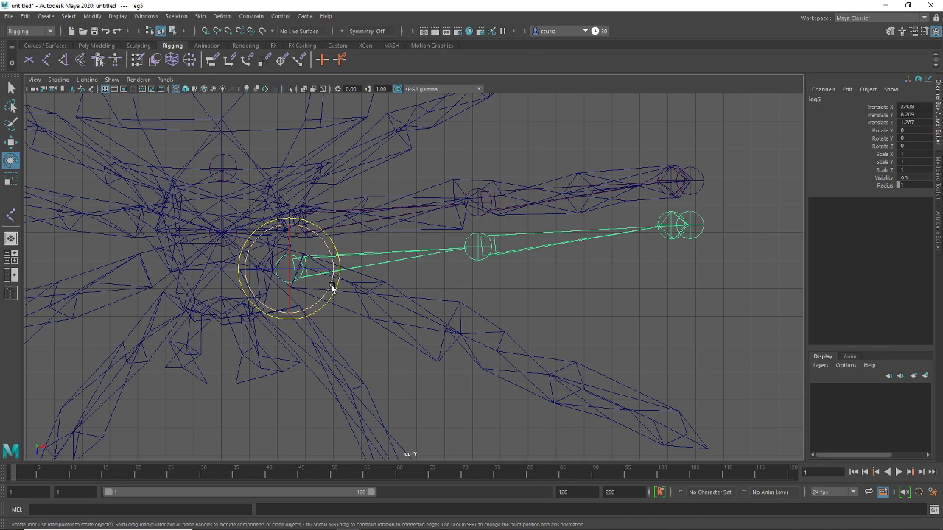
left_click_drag(329, 288, 325, 314)
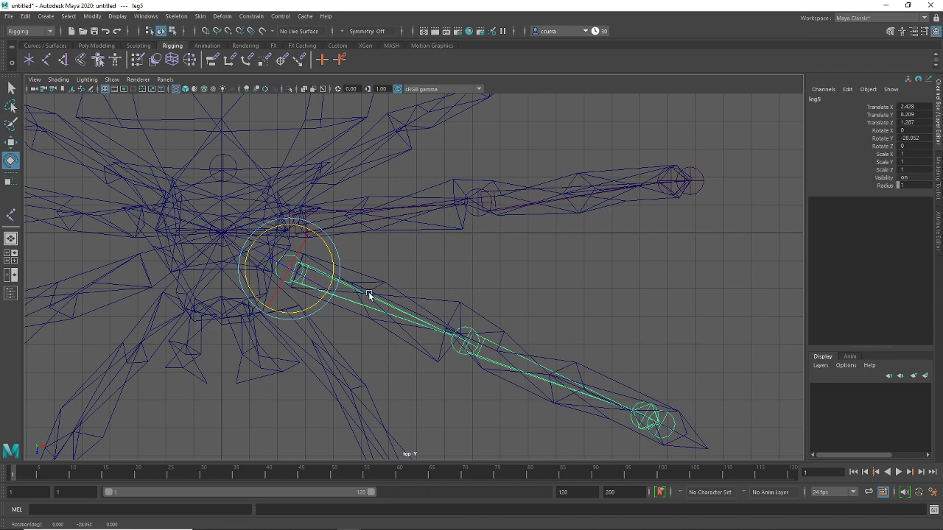
middle_click_drag(370, 295, 446, 251, "alt")
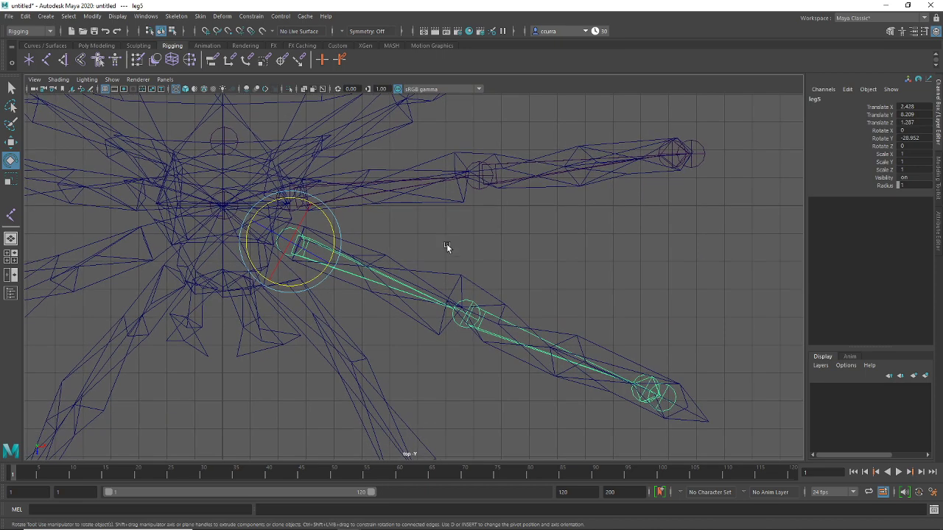
Reselect the leg5 chain and check its placement in the perspective view
key("super")
left_click(595, 239)
key("space")
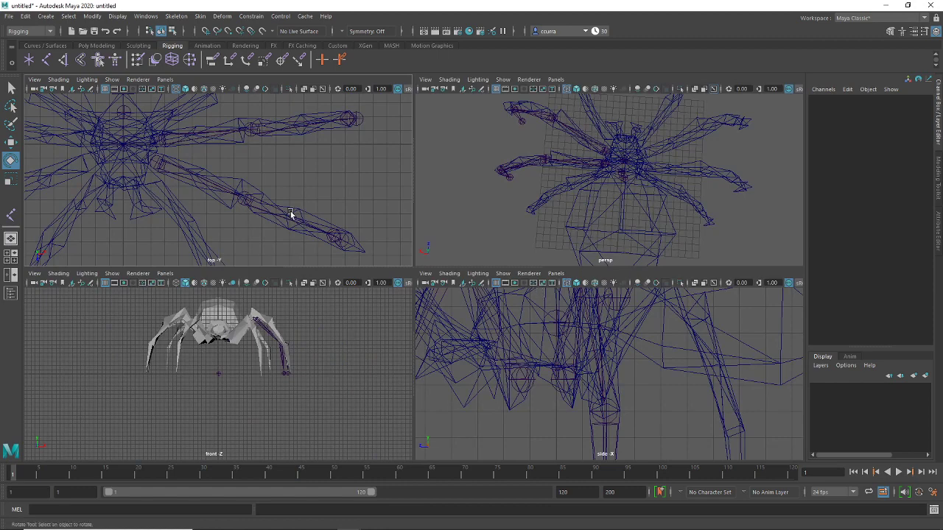
key("space")
left_click(310, 250)
key("space")
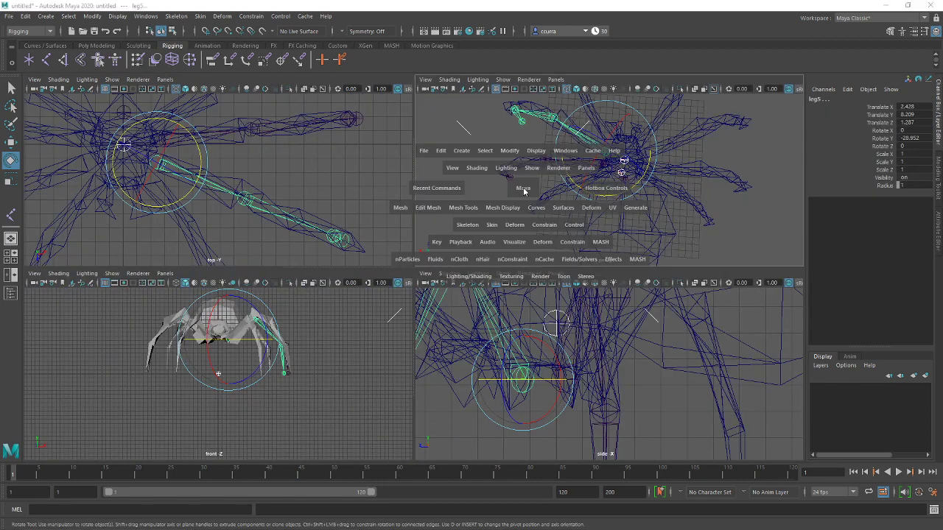
key("space")
left_click(418, 339)
left_click_drag(419, 341, 424, 344, "alt")
left_click(371, 188)
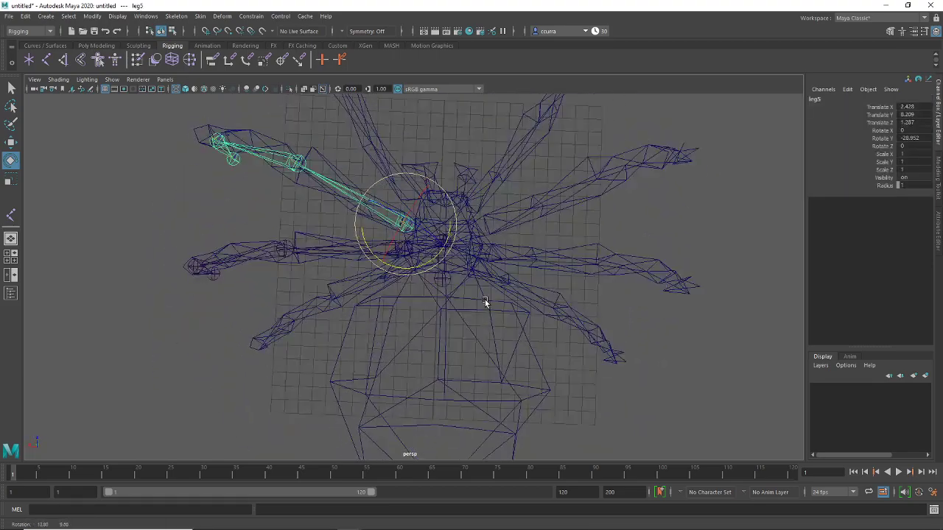
key("space")
key("space")
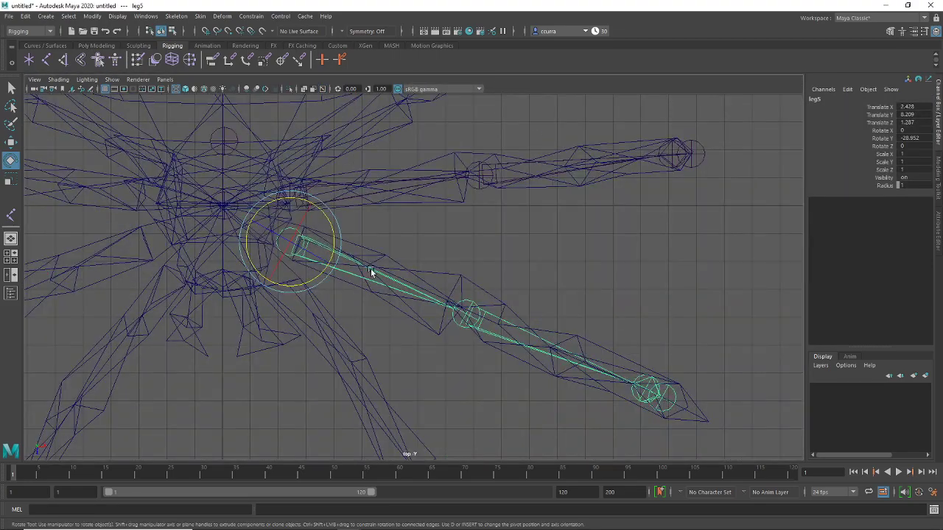
scroll(489, 283, "down", 5)
scroll(490, 282, "up", 2)
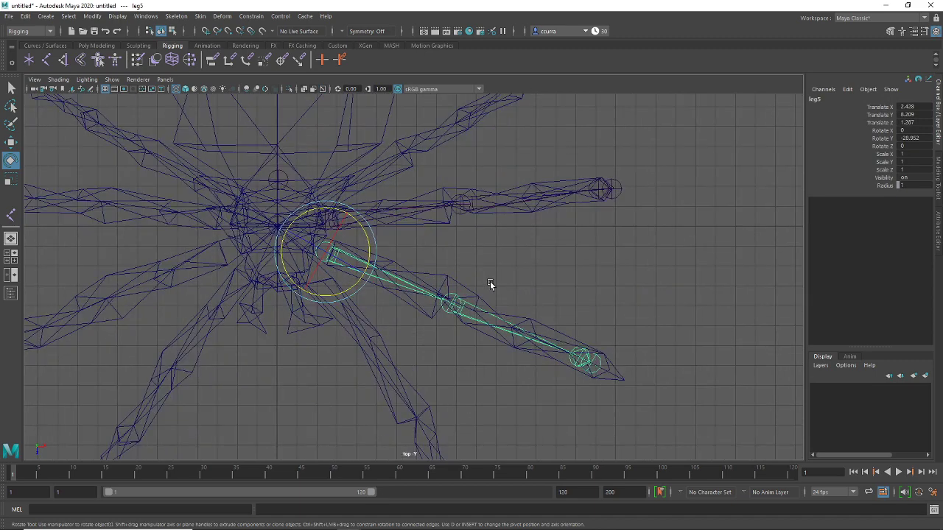
Duplicate leg5 as leg6, move it up to an upper leg and rotate it along that leg
key("ctrl+d")
key("w")
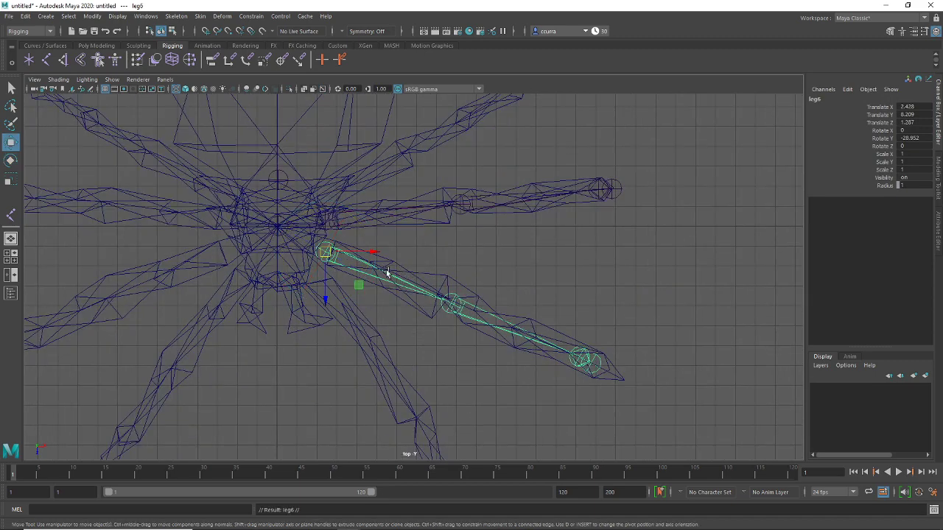
left_click_drag(337, 299, 333, 253)
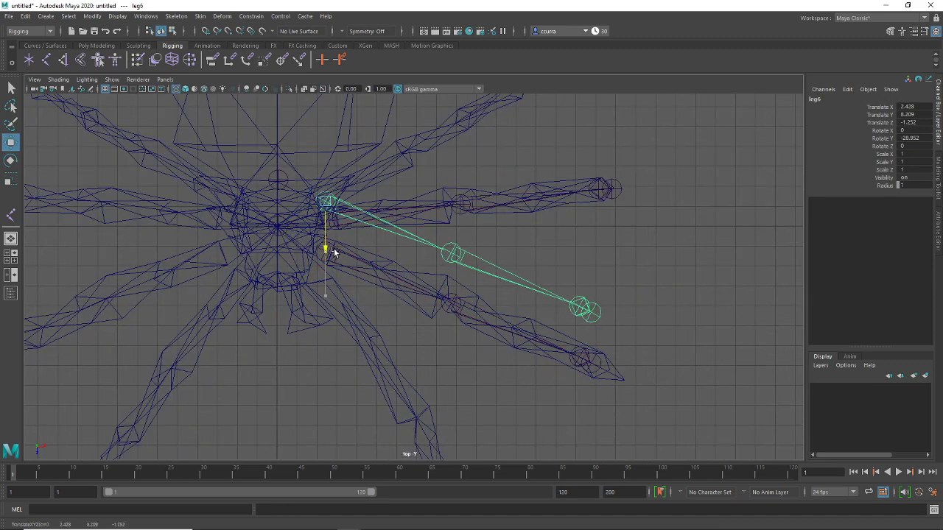
middle_click_drag(410, 231, 393, 307, "alt")
key("super")
type("wee")
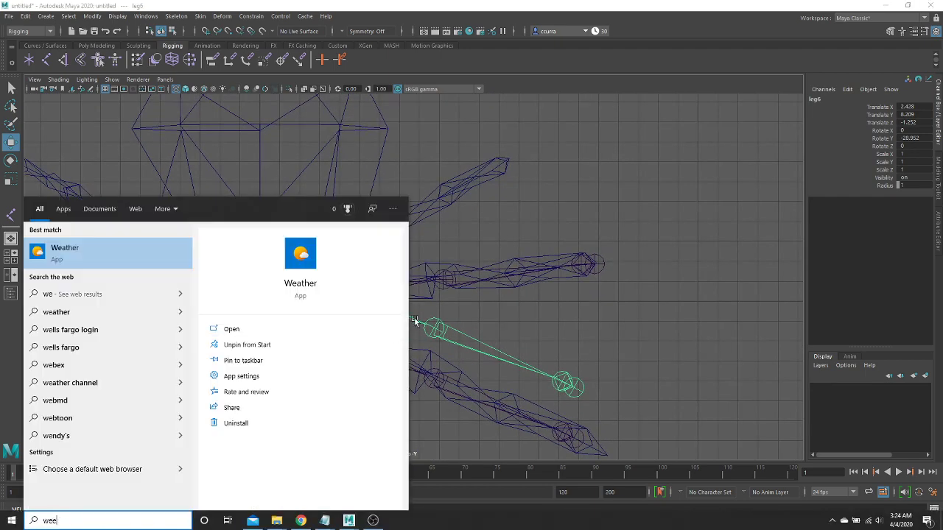
left_click(493, 235)
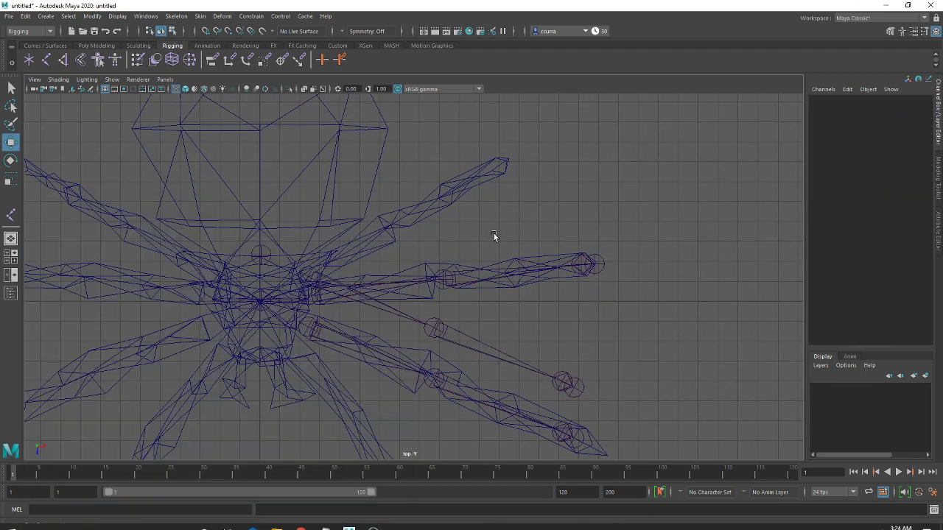
left_click(322, 277)
key("e")
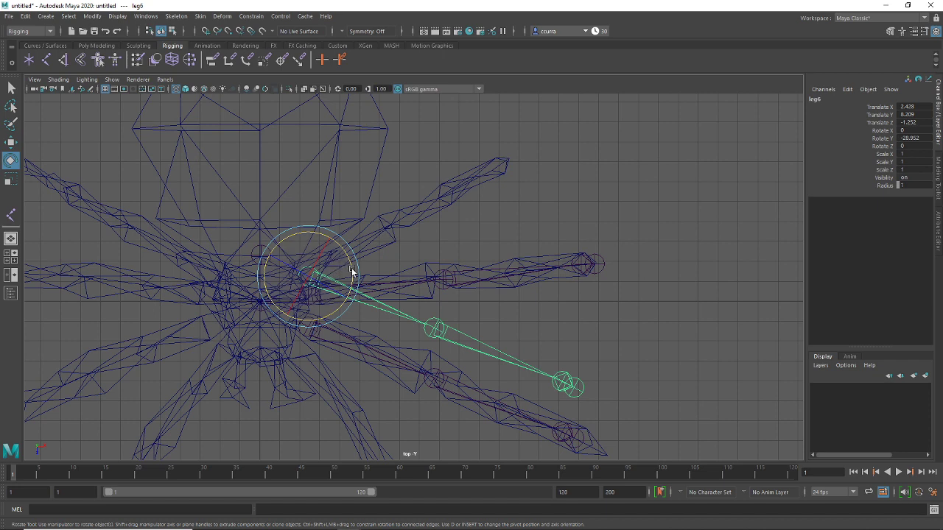
left_click_drag(351, 272, 338, 220)
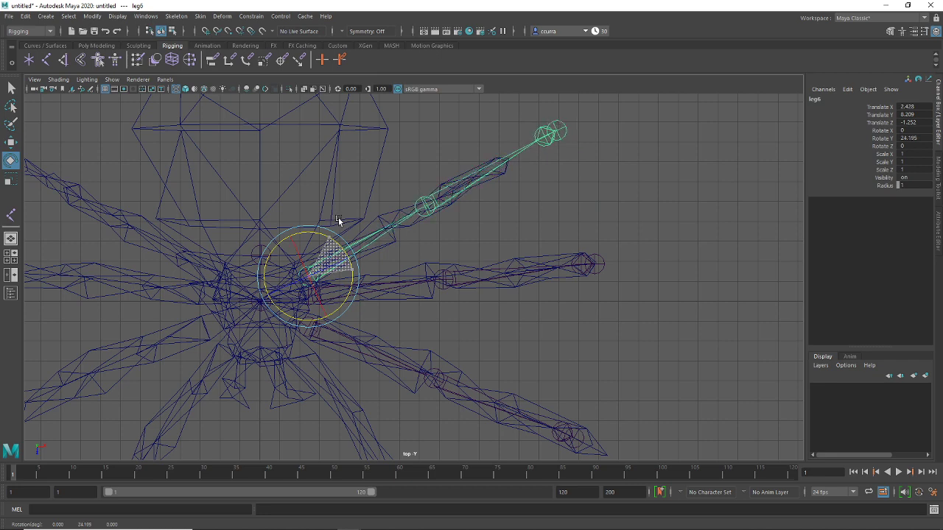
left_click(542, 208)
middle_click_drag(448, 326, 433, 283, "alt")
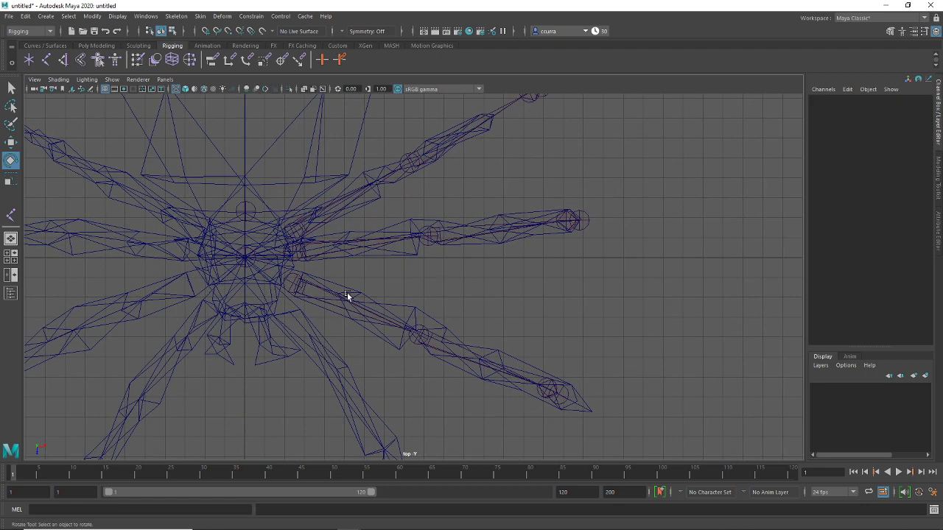
Create the leg7 copy and move it down onto a lower leg, with shaded display on
left_click(331, 298)
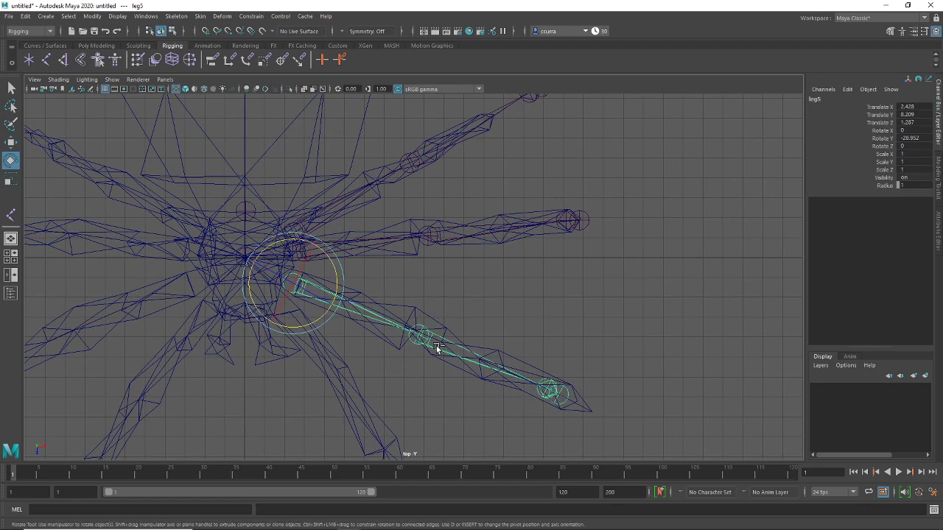
key("w")
left_click_drag(290, 333, 276, 366)
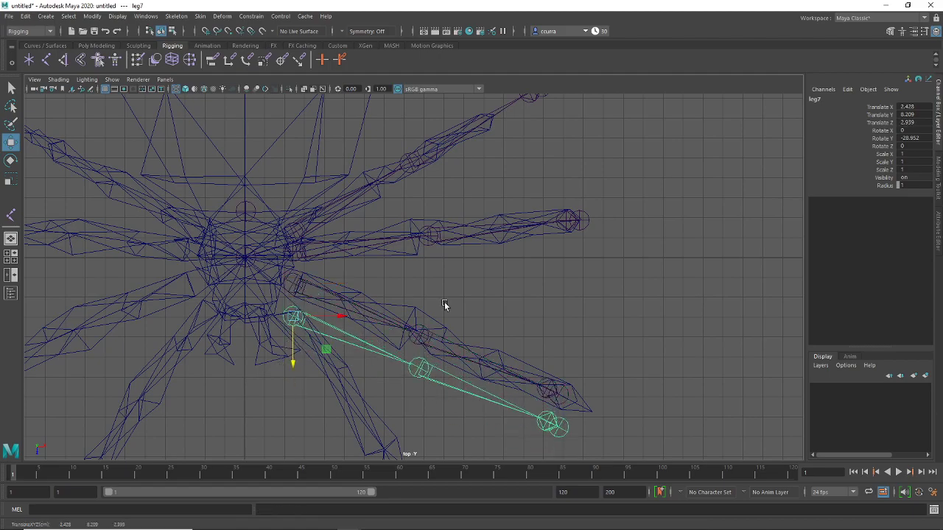
key("space")
key("space")
left_click_drag(493, 297, 577, 259, "alt")
scroll(468, 317, "up", 5)
key("5")
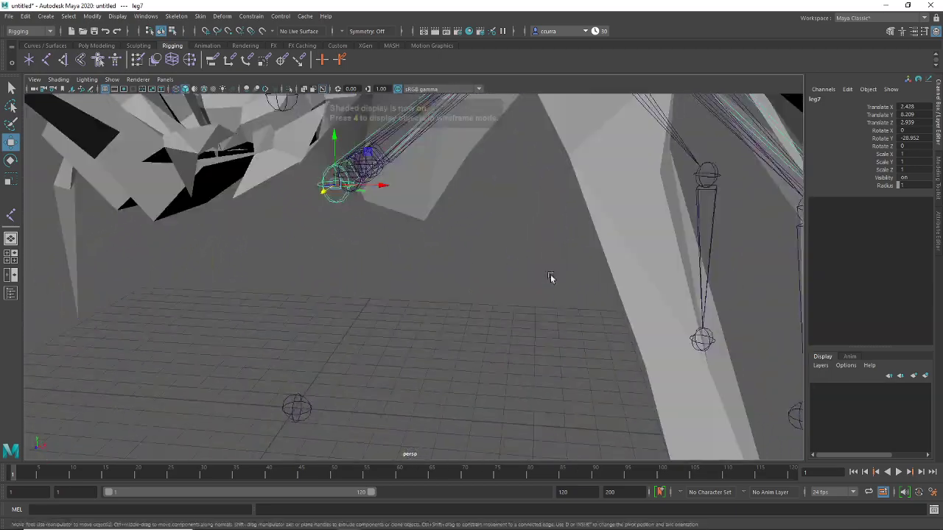
key("space")
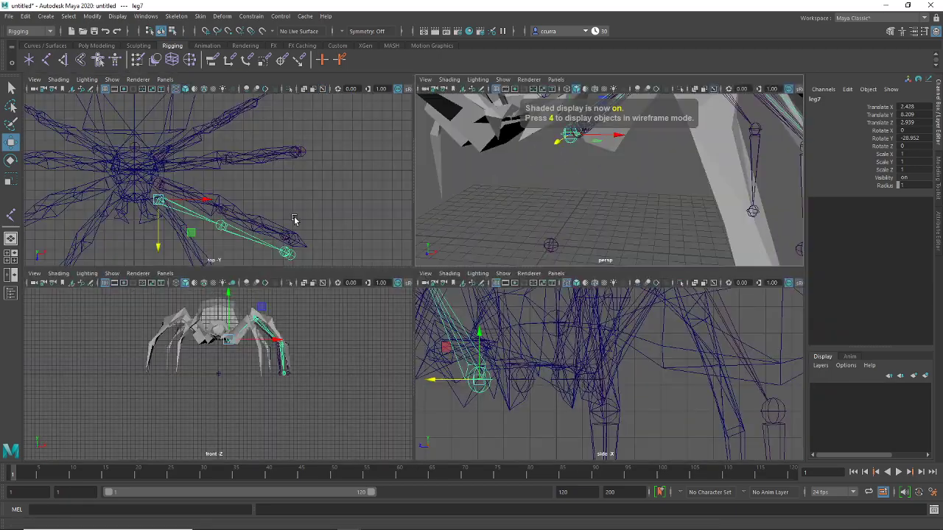
key("space")
scroll(342, 259, "down", 2)
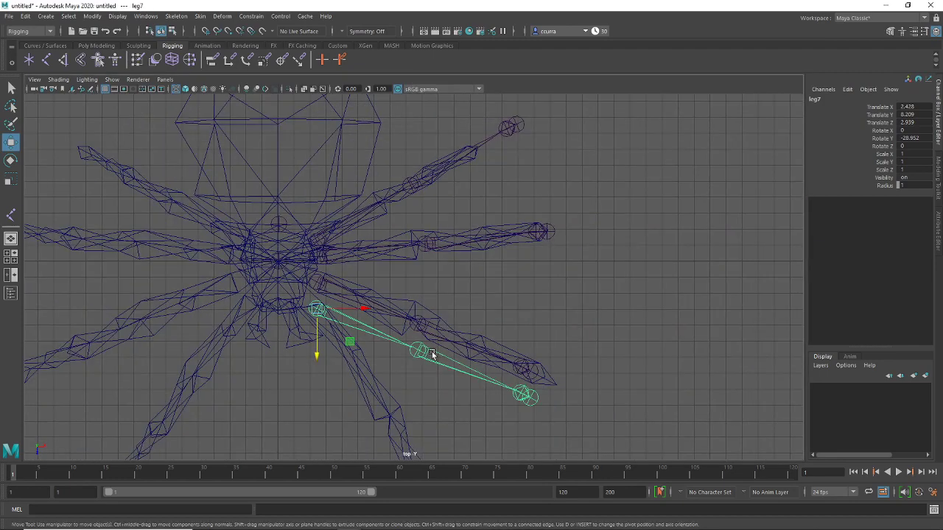
middle_click_drag(433, 355, 415, 280, "alt")
scroll(415, 282, "up", 1)
Rotate leg7 down along the lower leg and nudge it sideways to fit
key("e")
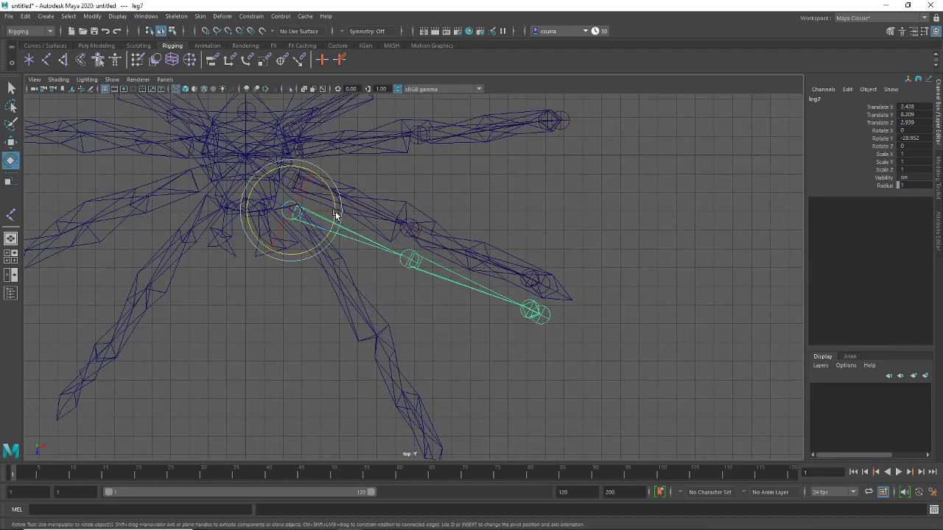
left_click_drag(336, 214, 336, 251)
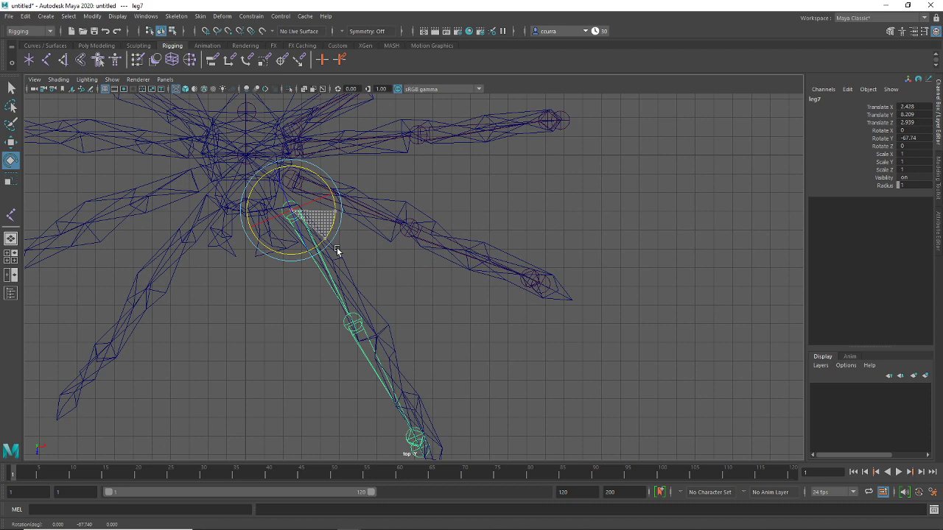
key("w")
key("ctrl+z")
key("ctrl+z")
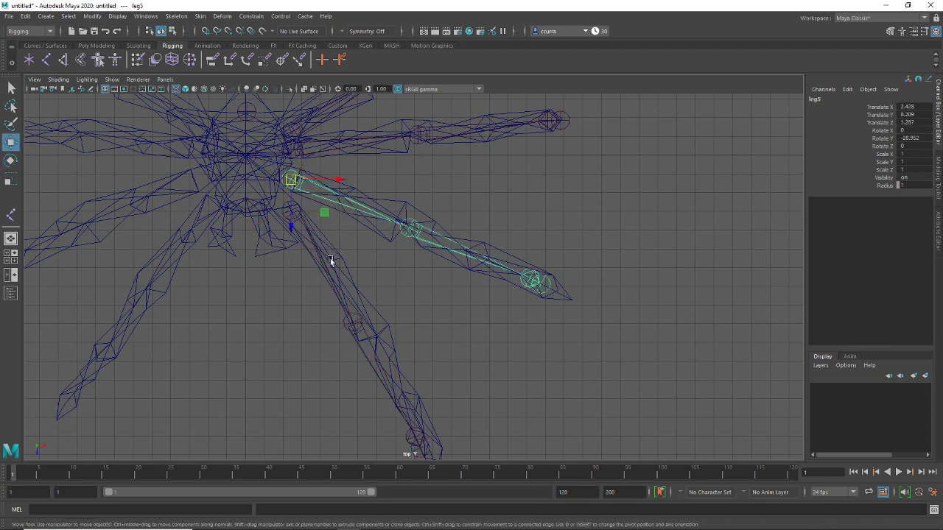
key("ctrl+z")
left_click_drag(324, 212, 306, 209)
key("e")
key("w")
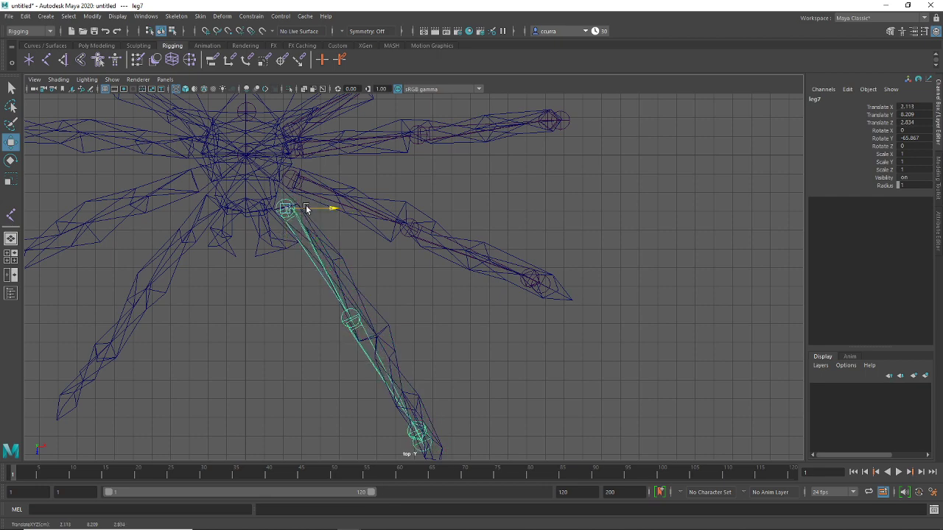
Fine-tune leg7's rotation to Y -65.296 so it lies along its leg
left_click_drag(440, 317, 430, 263, "alt")
key("super")
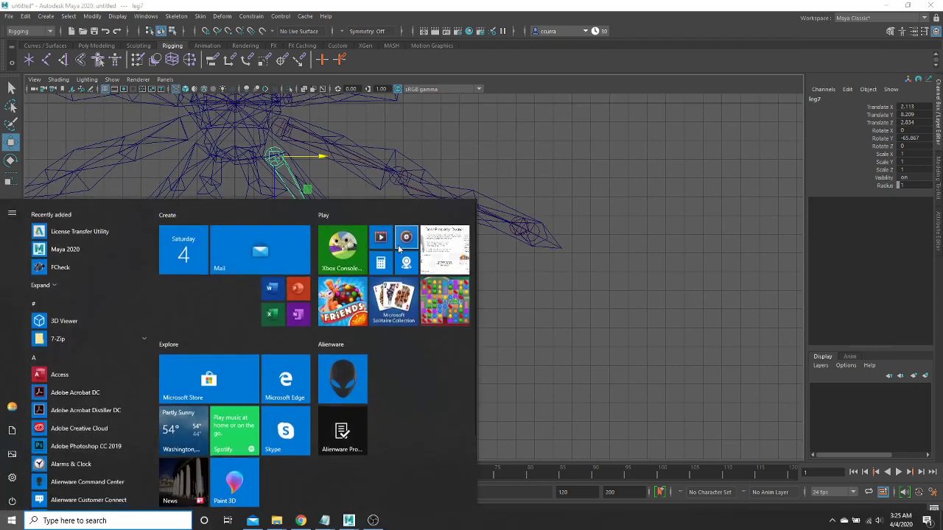
key("super")
key("ctrl+z")
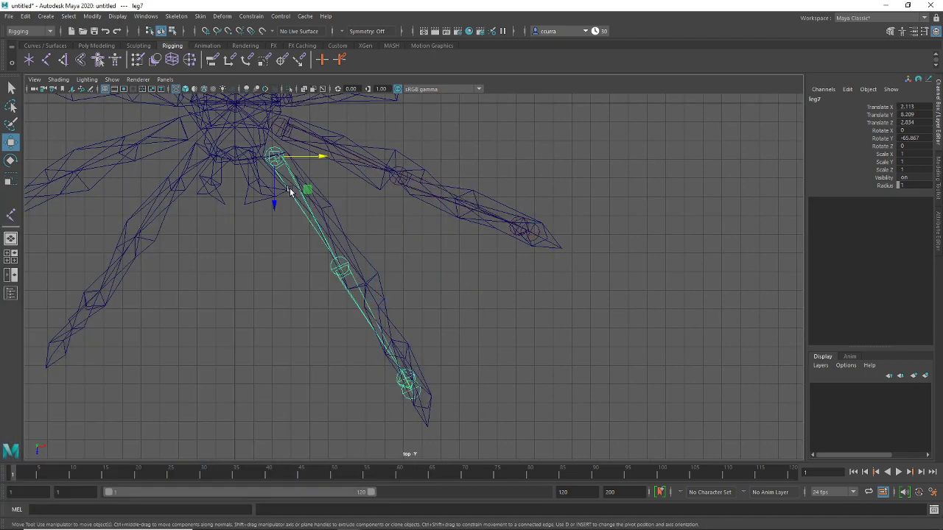
key("e")
left_click_drag(316, 171, 315, 175)
key("w")
key("e")
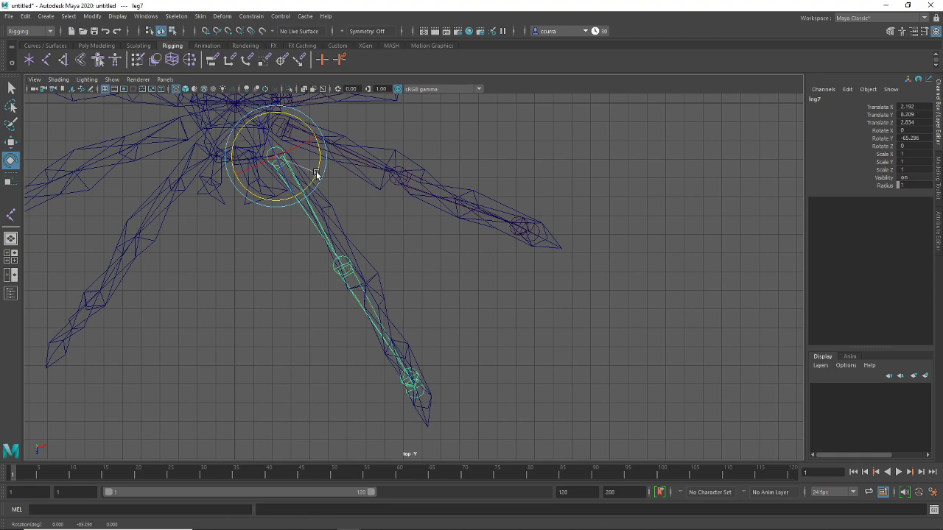
left_click(444, 247)
middle_click_drag(445, 247, 429, 320, "alt")
scroll(437, 248, "down", 2)
key("super")
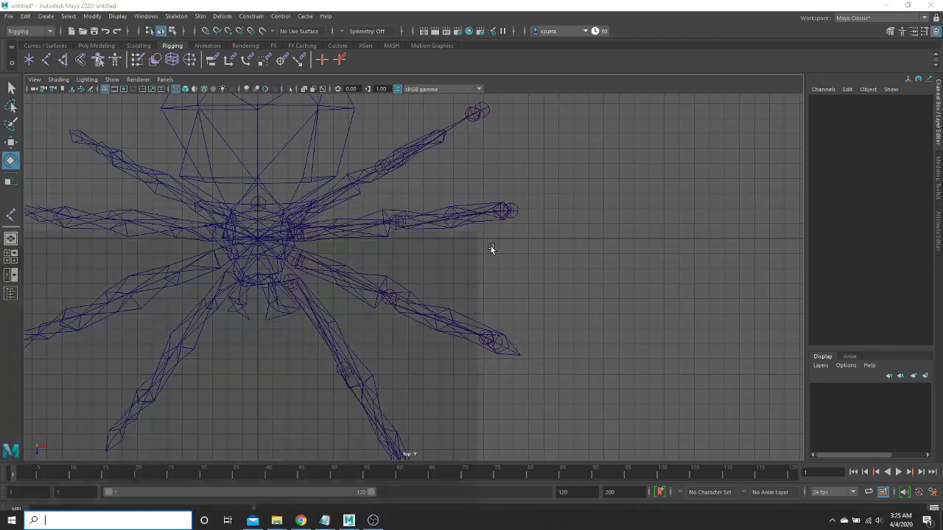
Select the leg7 chain and raise its root joint slightly into the leg
key("super")
key("space")
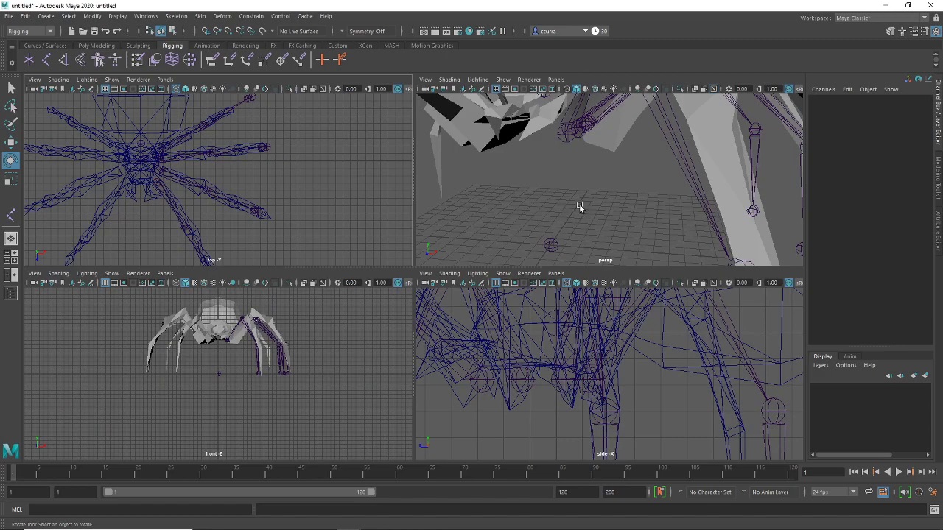
key("space")
left_click_drag(531, 240, 330, 260, "alt")
left_click(299, 270)
left_click_drag(389, 306, 394, 295, "alt")
key("w")
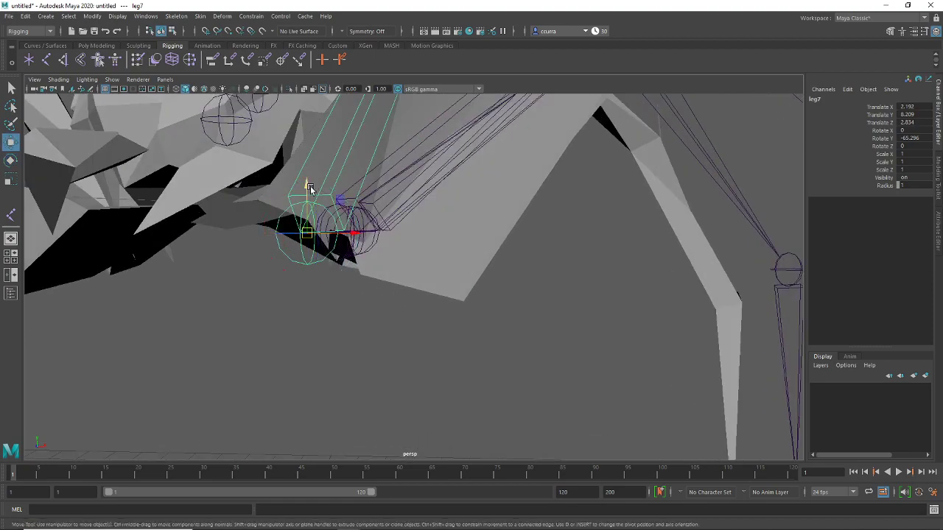
left_click_drag(310, 185, 304, 142)
left_click_drag(481, 287, 408, 326, "alt")
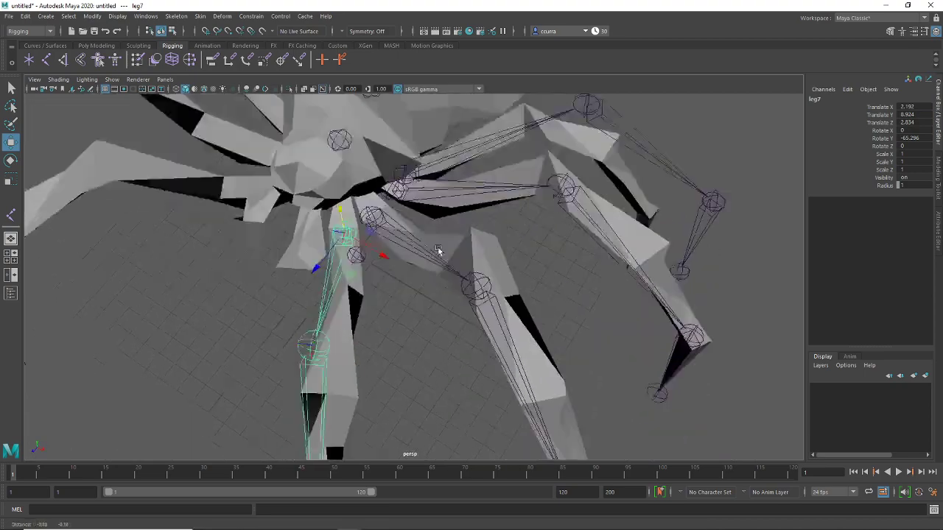
Move leg2, leg3 and the tip joint inside the leg, tip at X 1.963, Y -7.009, Z -0.067
key("Down")
left_click_drag(350, 275, 358, 336)
left_click_drag(497, 347, 508, 316, "alt")
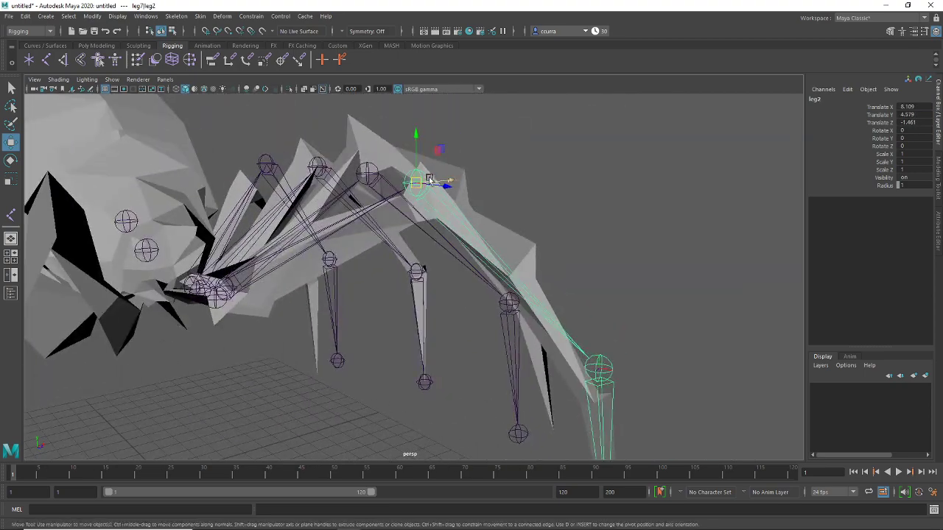
left_click_drag(430, 181, 509, 279)
left_click_drag(518, 233, 511, 249)
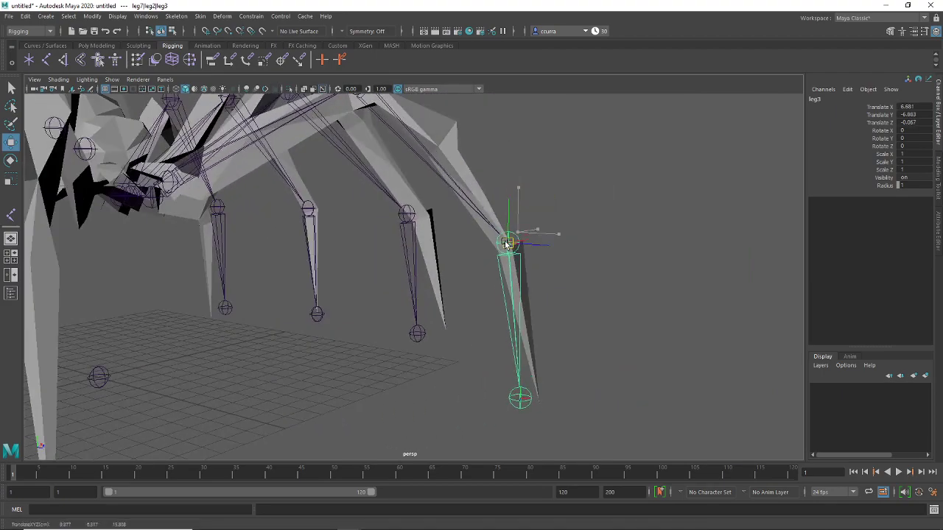
middle_click_drag(511, 249, 516, 300, "alt")
left_click(465, 347)
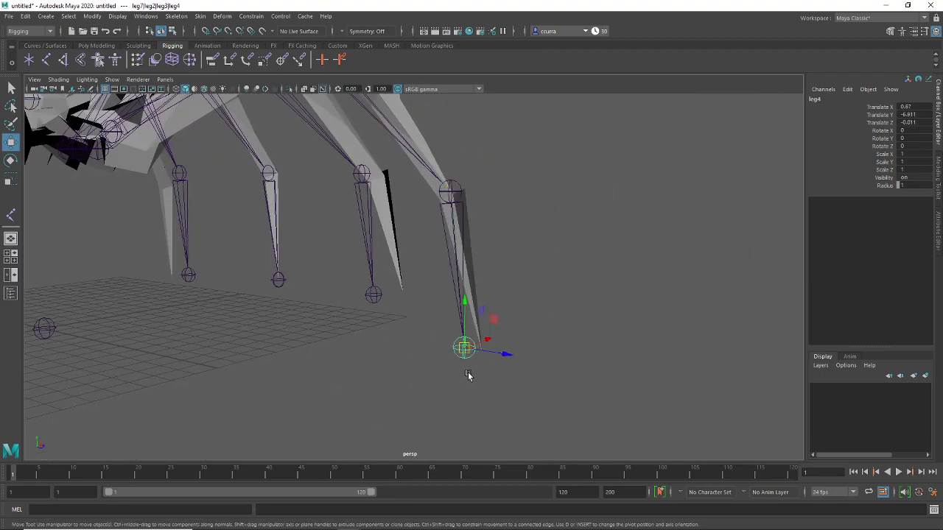
left_click_drag(465, 348, 500, 351)
left_click_drag(556, 269, 432, 186, "alt")
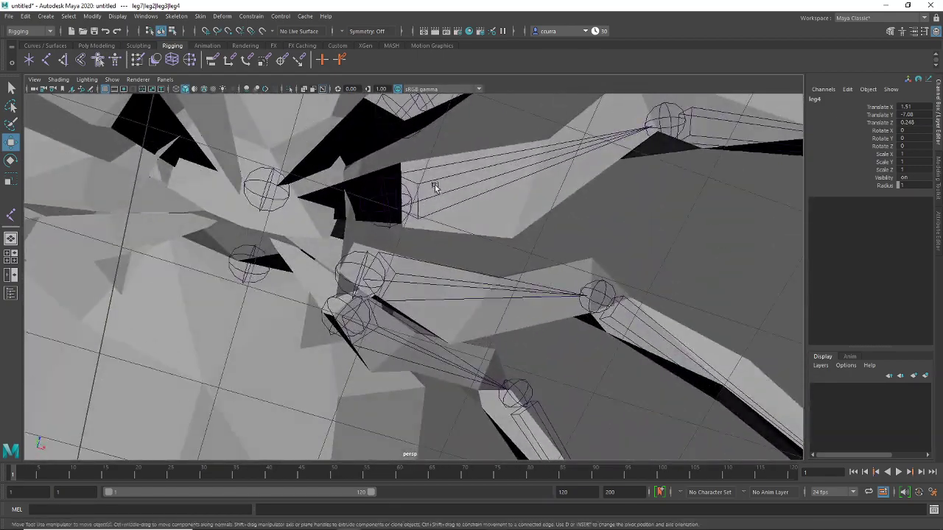
Reposition the leg5 joint so it sits inside its leg mesh
left_click(413, 270)
left_click_drag(412, 269, 488, 291, "alt")
left_click_drag(494, 281, 413, 291)
left_click_drag(314, 270, 390, 374)
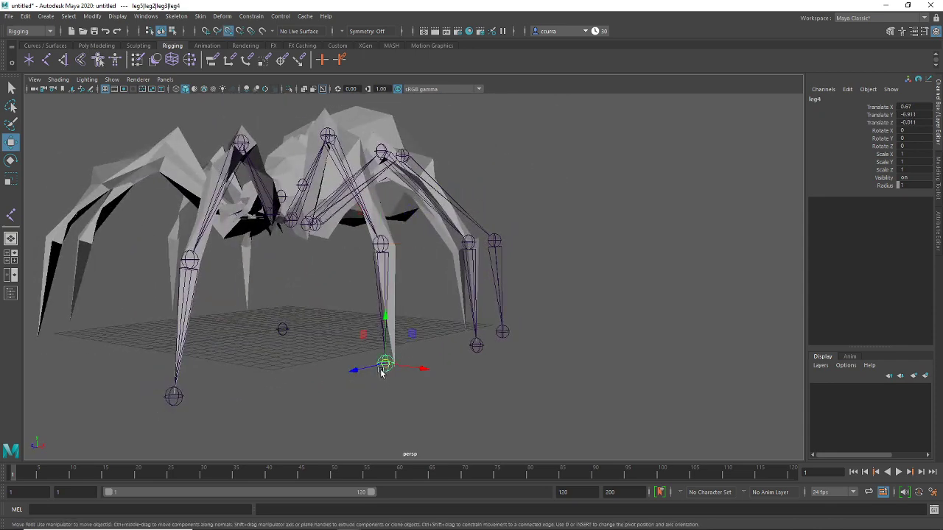
left_click_drag(545, 312, 266, 226, "alt")
left_click(368, 165)
left_click_drag(368, 166, 468, 233, "alt")
Nudge leg6 down and move its leg2 and leg3 joints into the leg mesh
left_click(381, 271)
left_click_drag(381, 350, 342, 304, "alt")
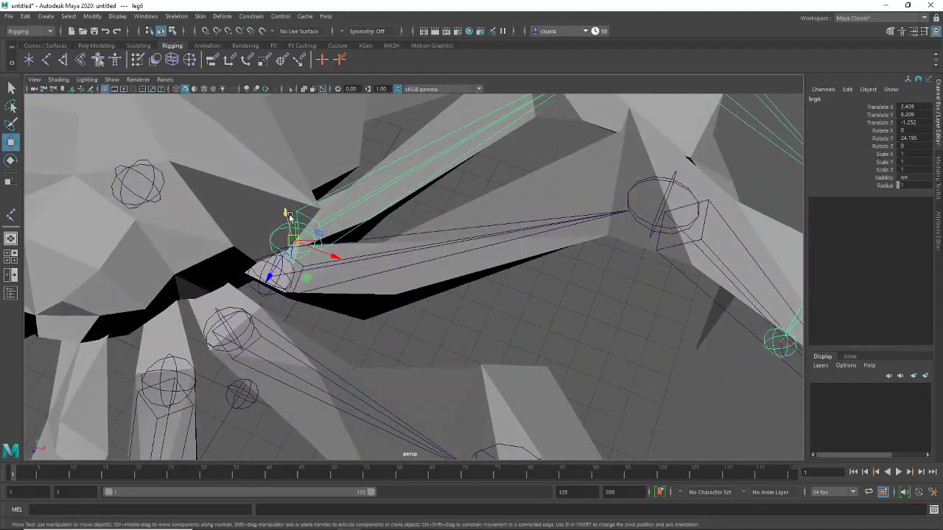
left_click_drag(289, 215, 402, 332)
key("Down")
left_click_drag(401, 332, 424, 332, "alt")
left_click_drag(363, 198, 506, 204)
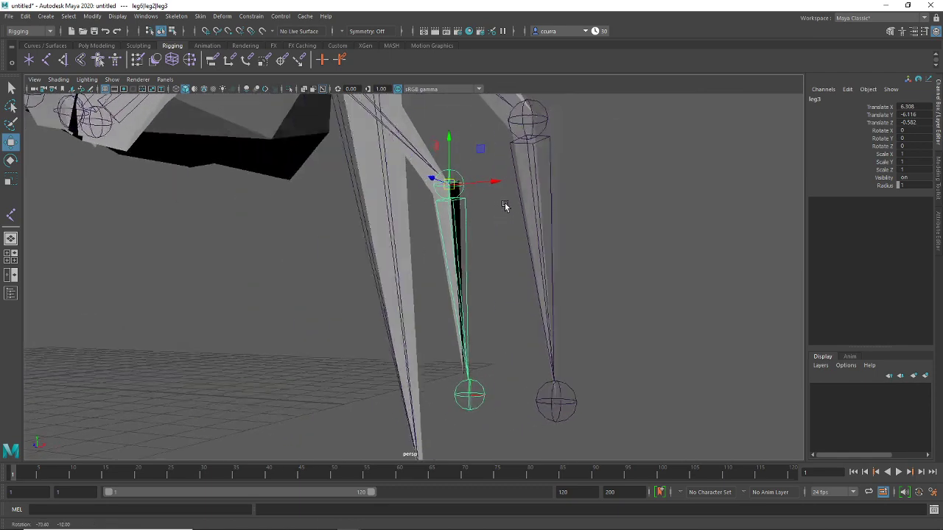
left_click_drag(449, 185, 445, 181)
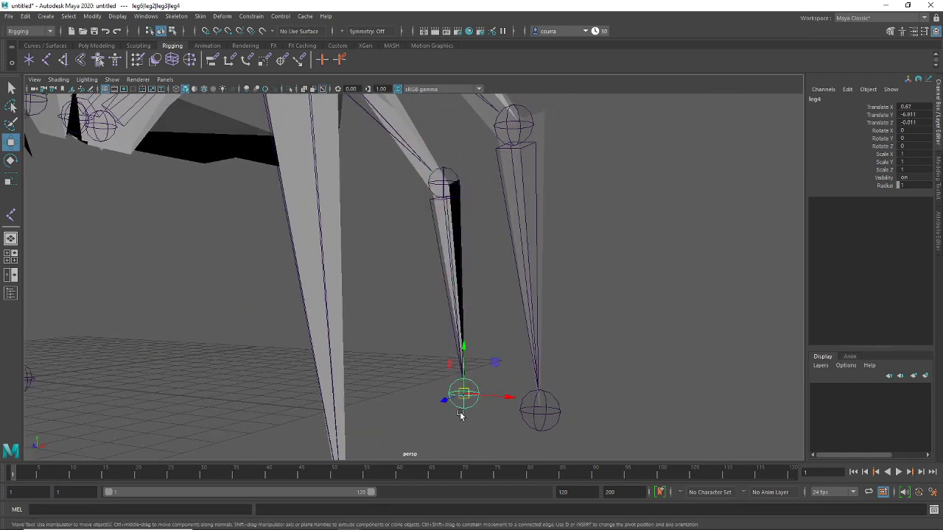
Orbit above and beneath the spider to check the leg chains inside the mesh
scroll(513, 371, "down", 5)
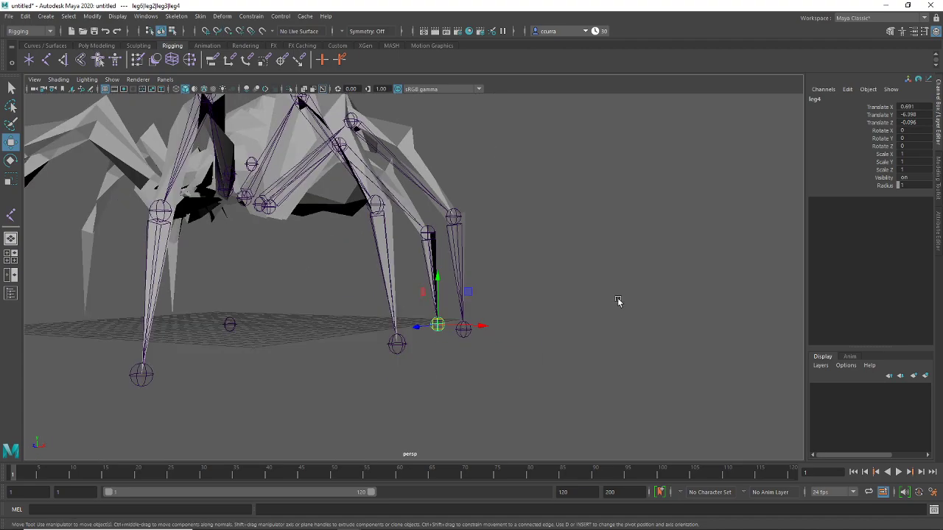
left_click_drag(619, 302, 475, 335, "alt")
scroll(533, 385, "up", 5)
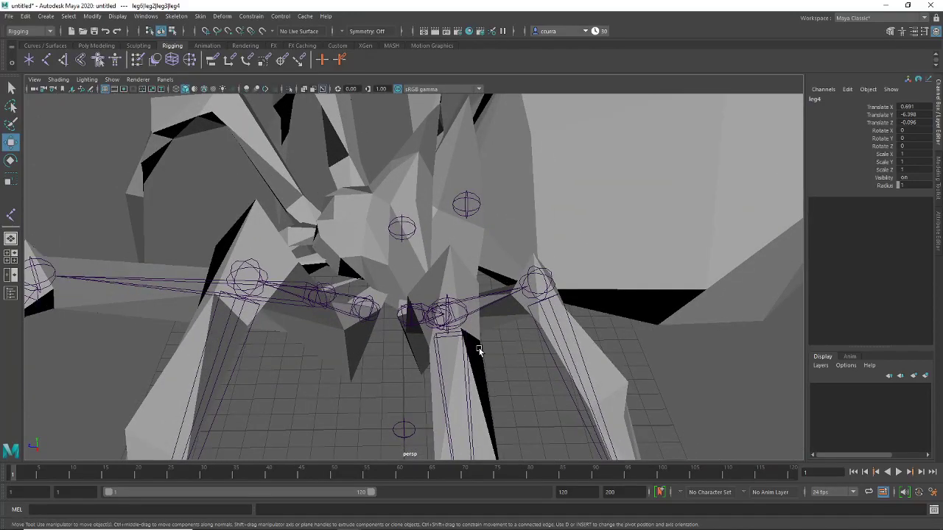
left_click_drag(426, 376, 492, 301, "alt")
left_click_drag(455, 353, 454, 276, "alt")
Raise root1 up into the spider's body to about Y 7.549, then switch to wireframe display
left_click(381, 256)
left_click_drag(380, 256, 385, 396, "alt")
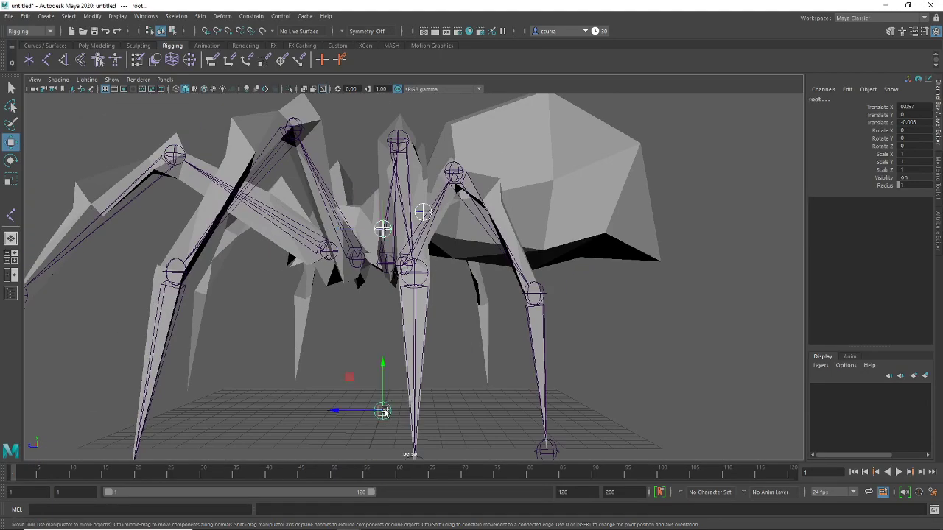
left_click(505, 330)
left_click_drag(505, 331, 549, 339, "alt")
key("super")
key("Escape")
key("ctrl+z")
key("ctrl+z")
key("ctrl+z")
key("ctrl+z")
key("ctrl+z")
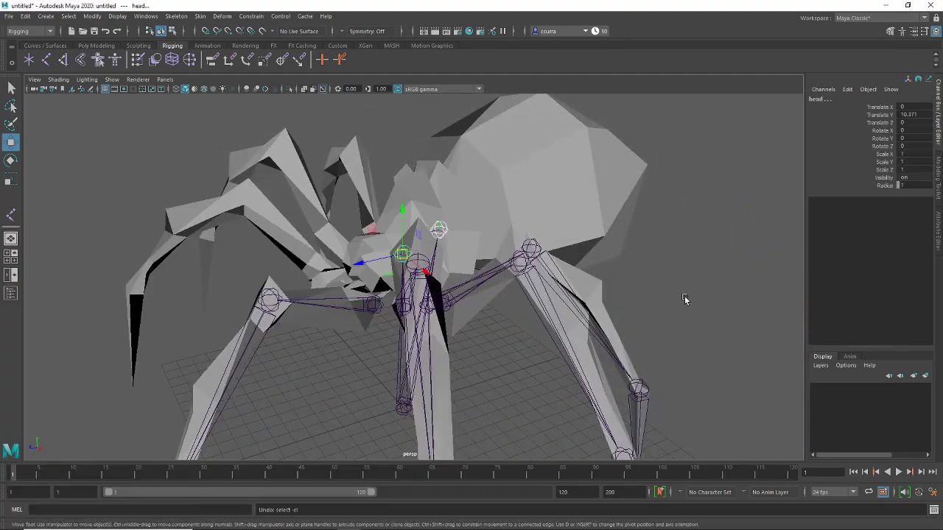
right_click_drag(596, 308, 538, 349, "alt")
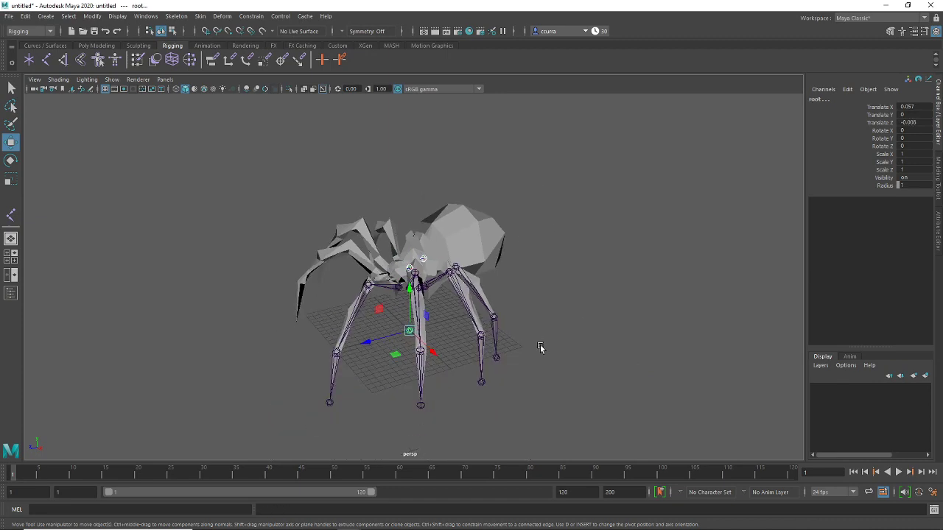
left_click_drag(539, 349, 522, 260, "alt")
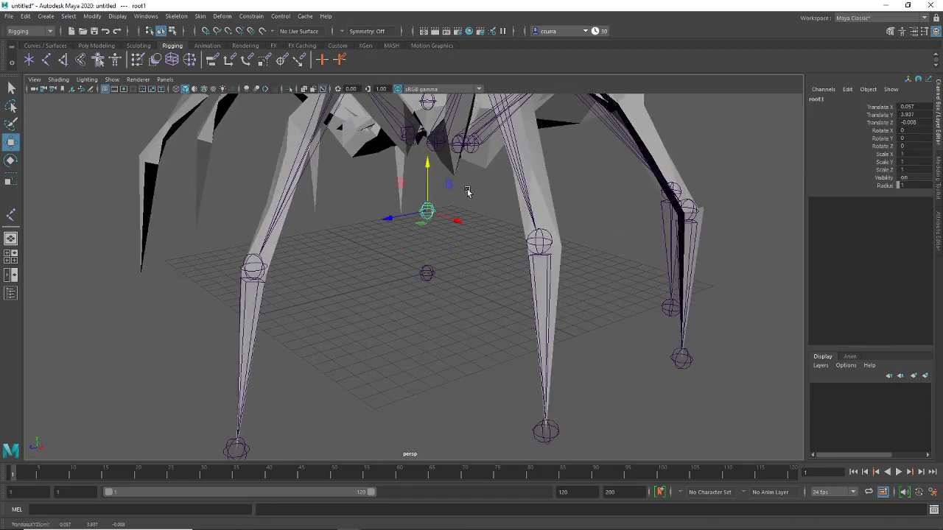
left_click_drag(467, 192, 462, 240, "alt")
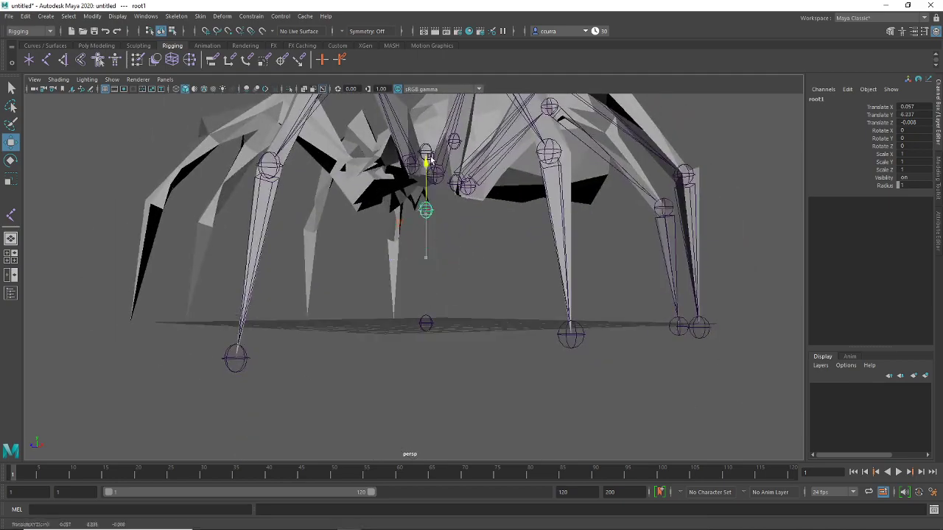
left_click_drag(442, 155, 464, 272, "alt")
right_click_drag(465, 271, 446, 282, "alt")
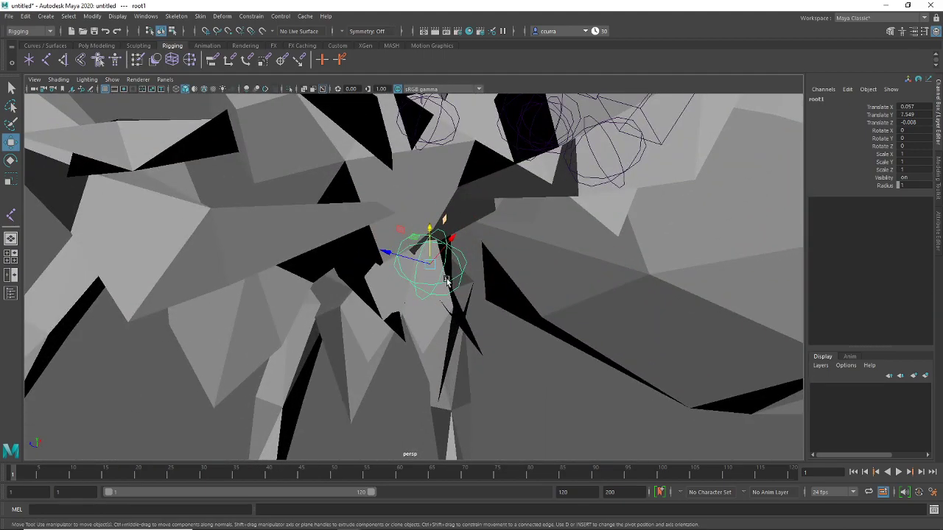
key("4")
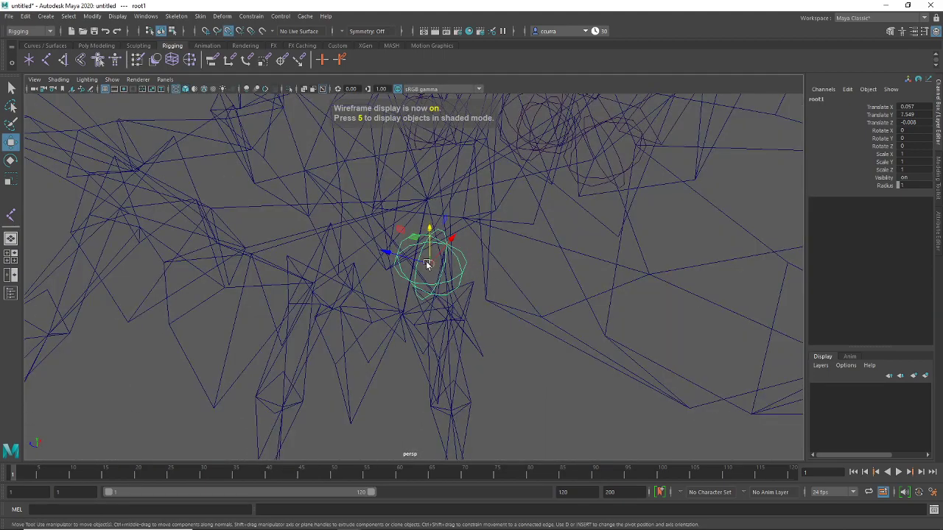
Rename the root1 joint to head and select it alone in the side view
right_click_drag(427, 200, 549, 288, "alt")
left_click_drag(549, 288, 500, 305, "alt")
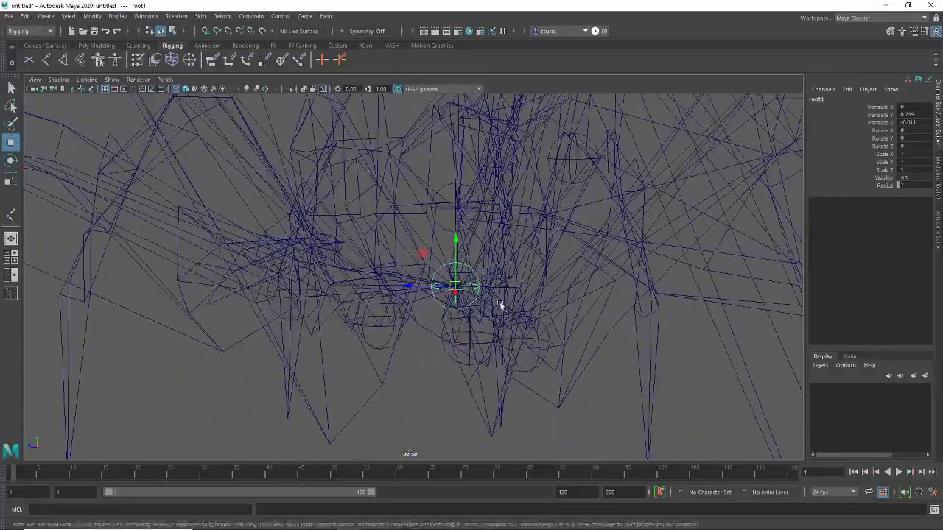
double_click(815, 98)
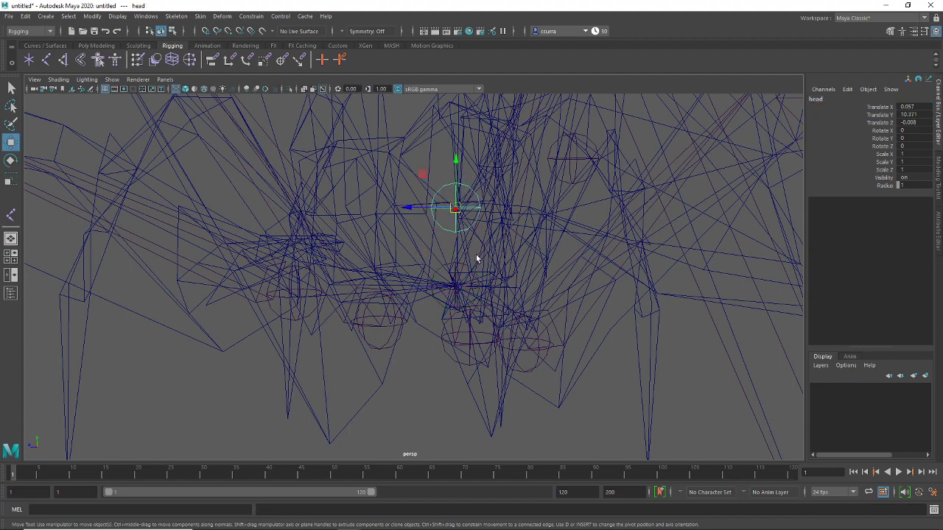
key("space")
key("space")
scroll(372, 274, "up", 2)
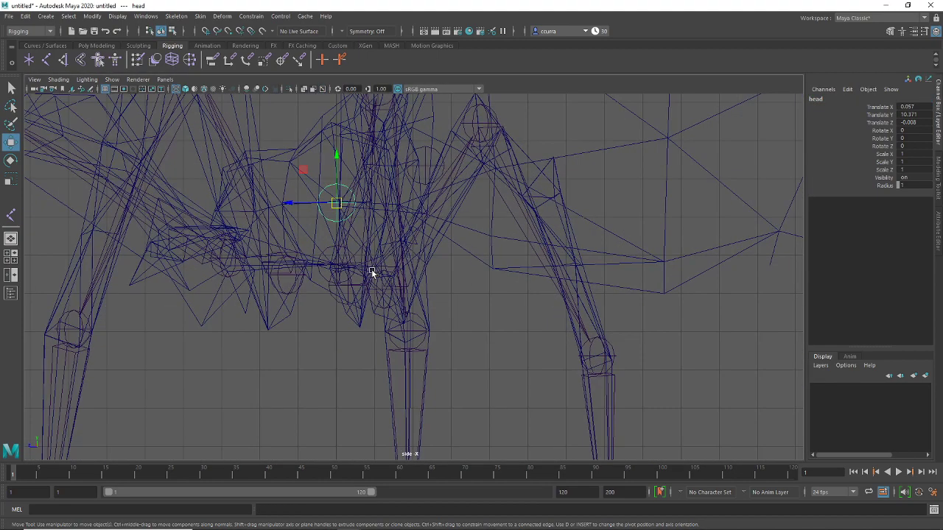
scroll(371, 271, "up", 1)
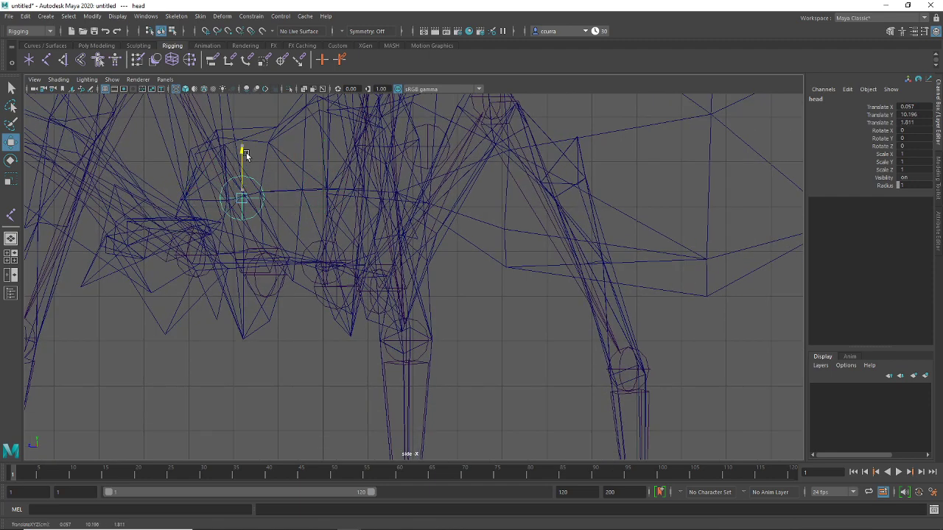
left_click(322, 266)
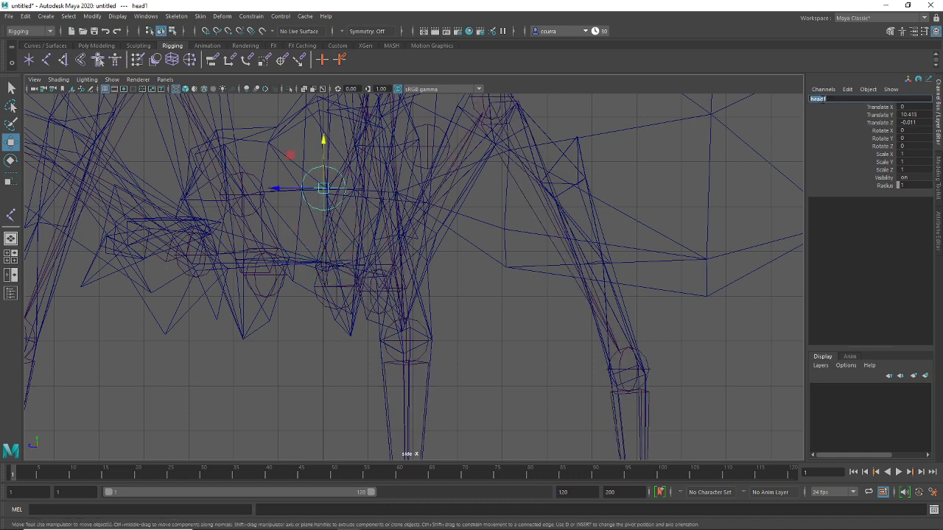
left_click(235, 148)
left_click(247, 176)
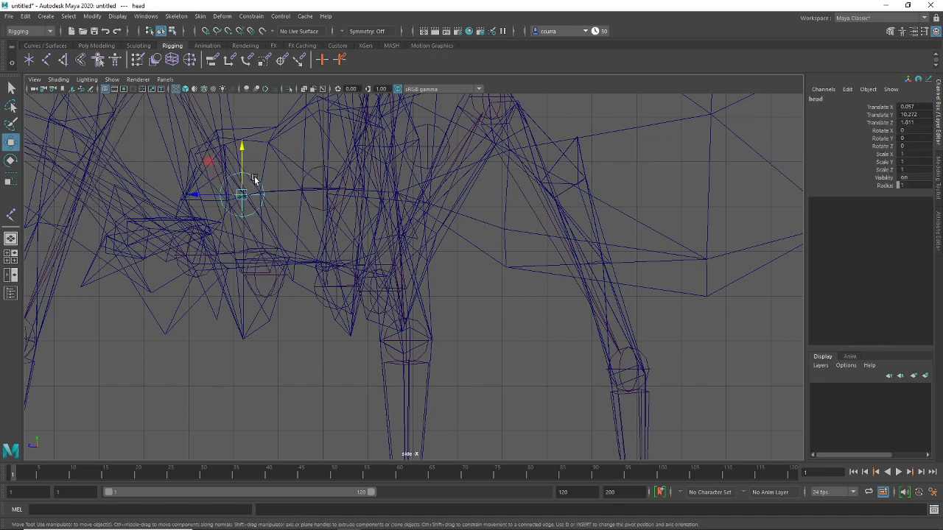
Orbit around the rig and pickwalk between head and its leg joints to check the hierarchy
left_click_drag(488, 233, 485, 272, "alt")
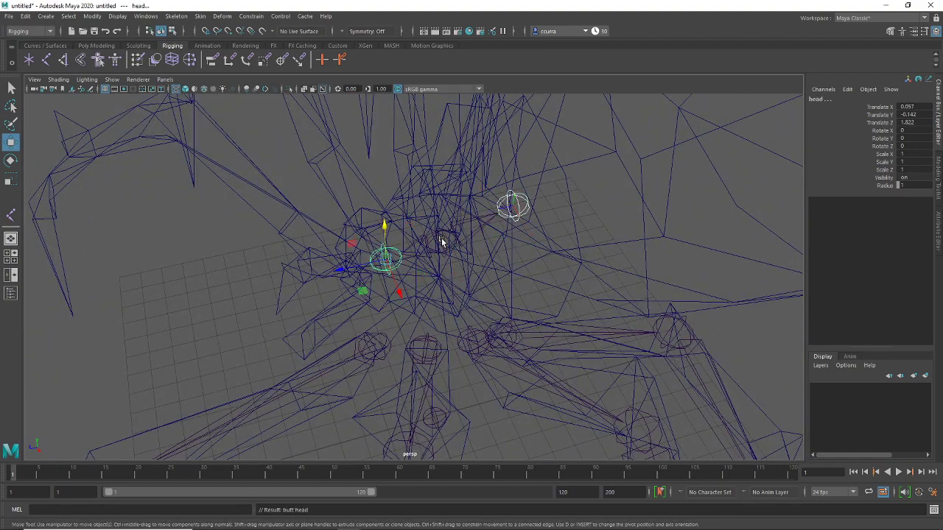
left_click_drag(442, 242, 451, 227, "alt")
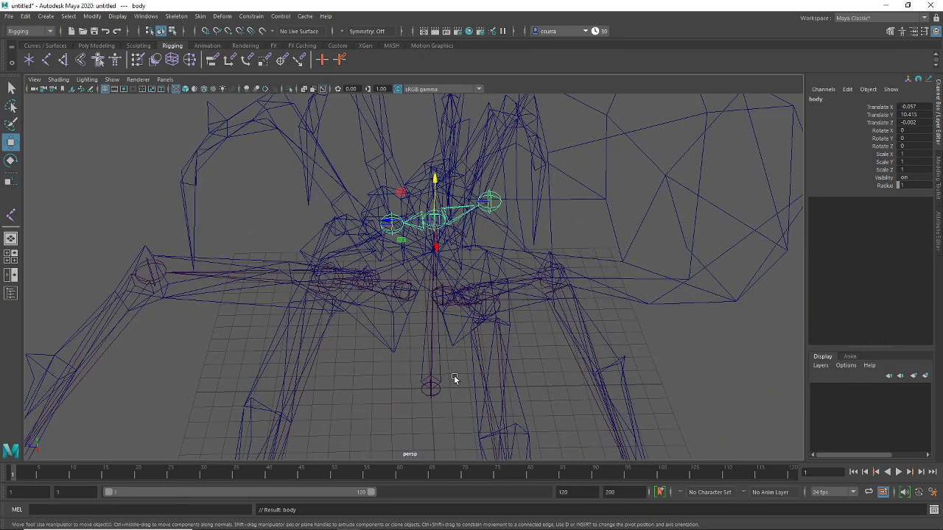
left_click_drag(454, 375, 428, 329, "alt")
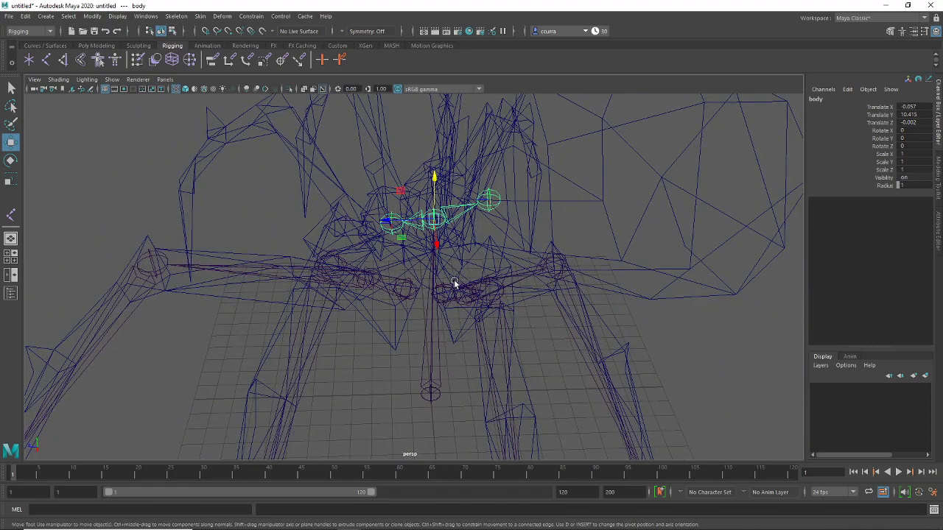
left_click_drag(454, 283, 485, 344, "alt")
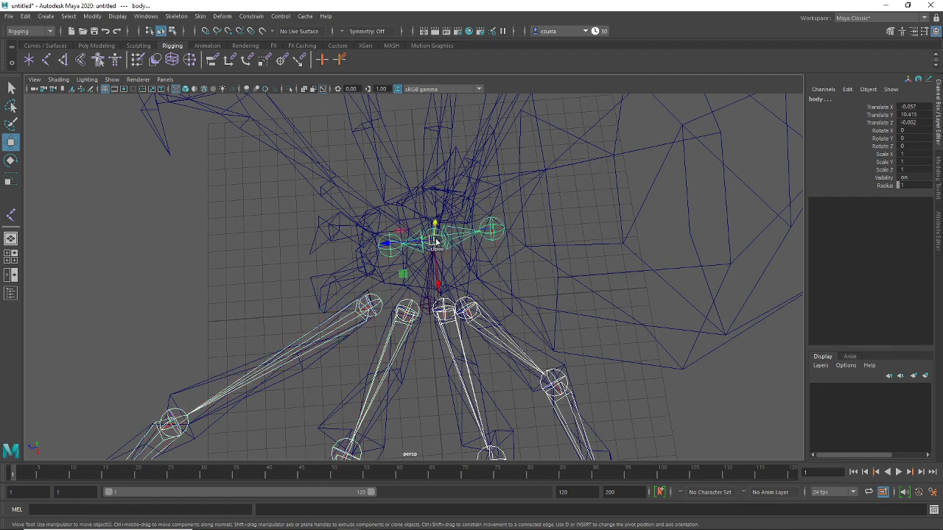
key("Down")
key("Up")
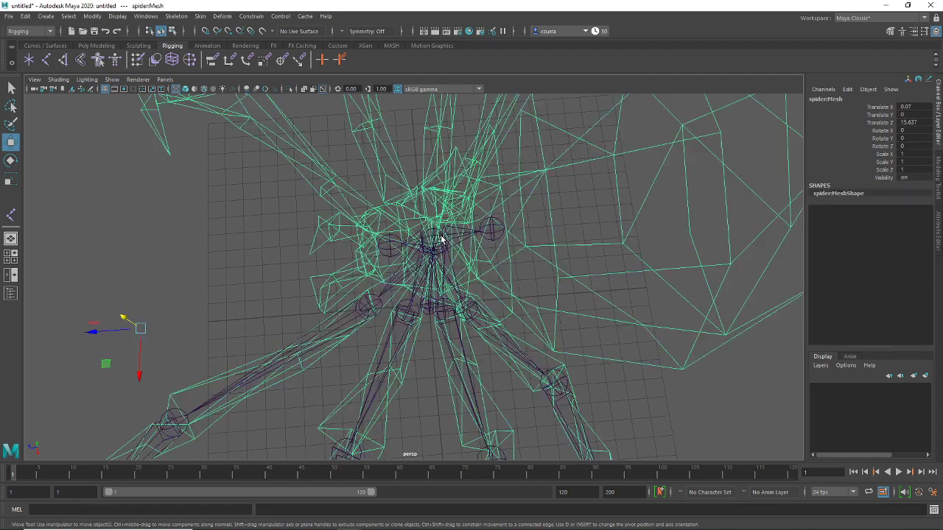
left_click_drag(434, 232, 341, 370, "alt")
scroll(398, 279, "up", 3)
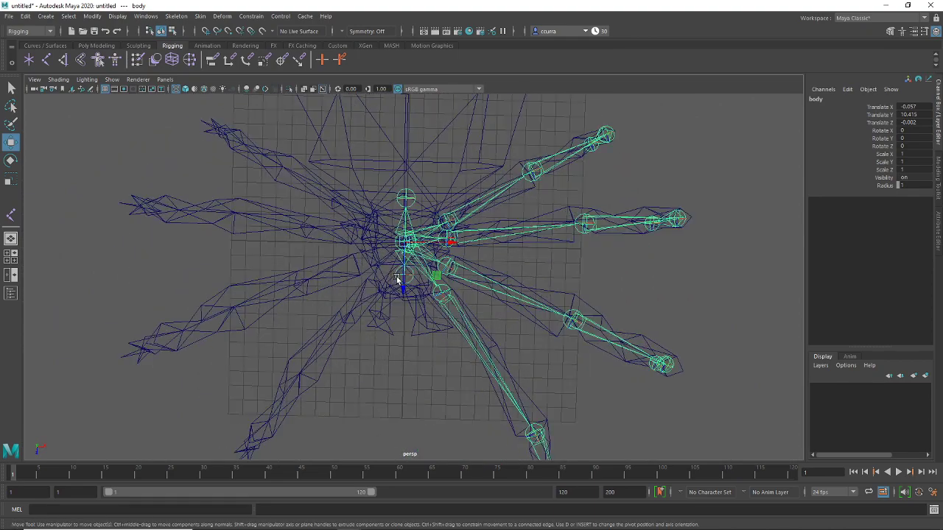
Select the leg6 joint and open the Mirror Joints options, set to mirror across YZ
left_click(651, 188)
left_click(458, 220)
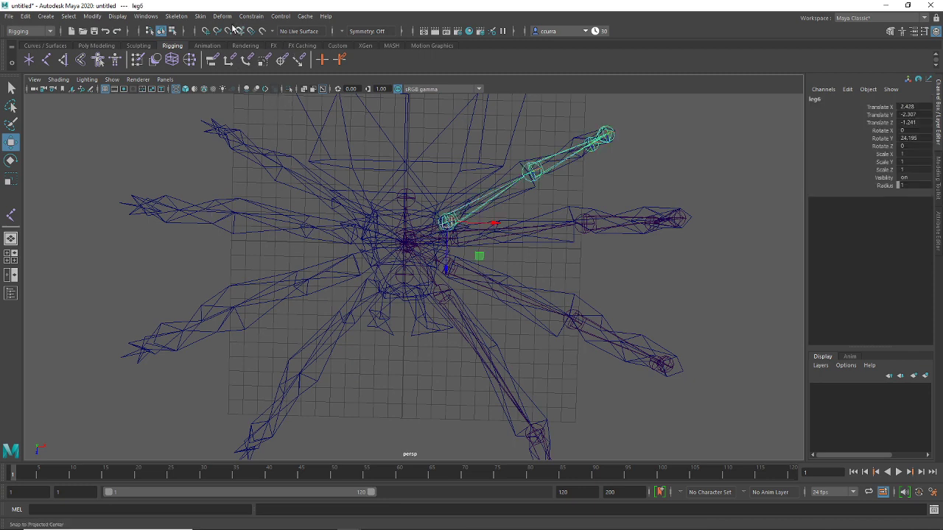
left_click(177, 16)
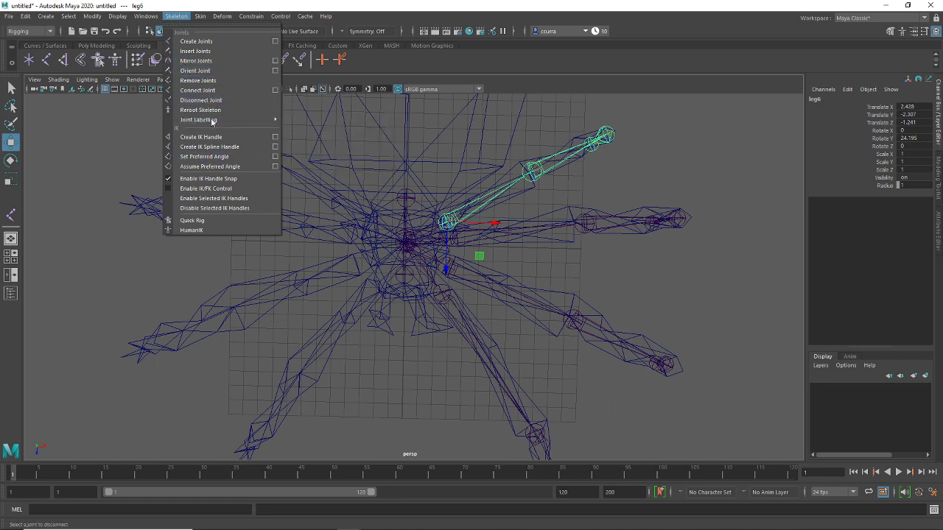
left_click(273, 63)
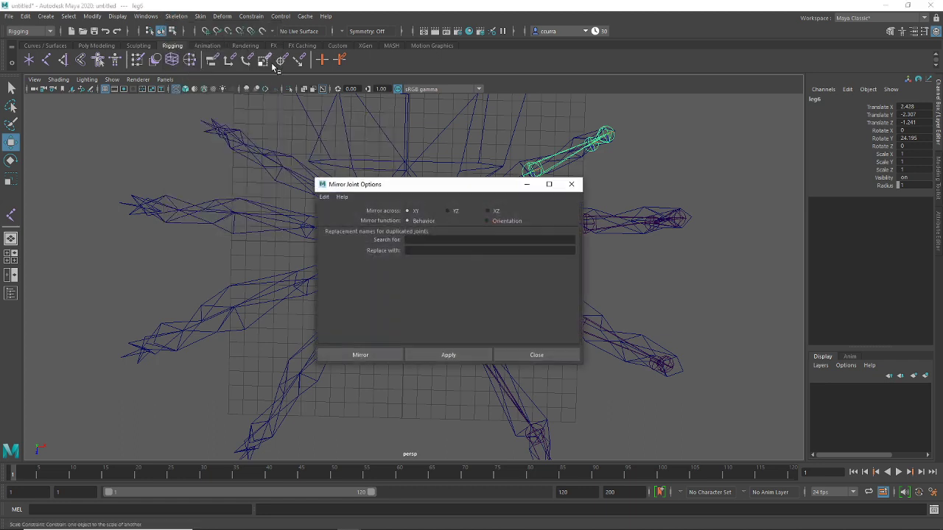
left_click_drag(422, 185, 168, 81)
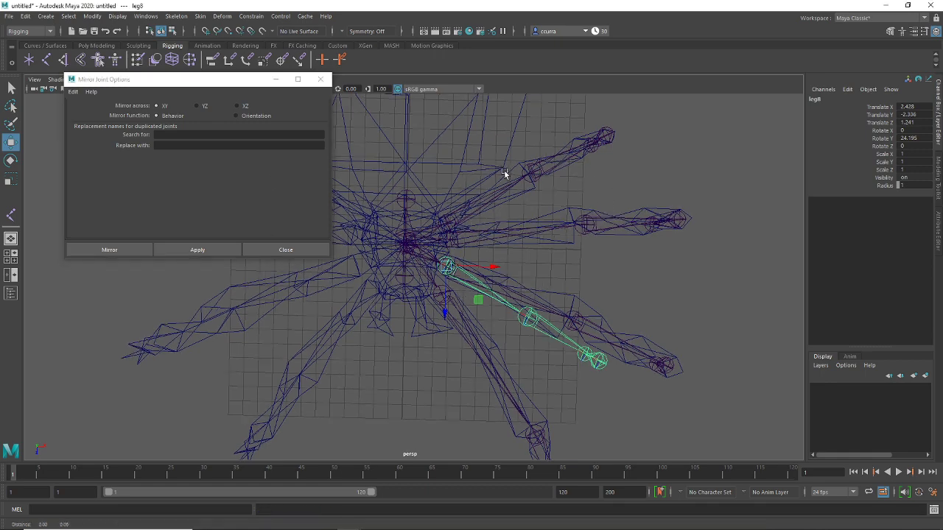
Mirror the upper-right leg chain and the leg1 chain across YZ to the left side
middle_click_drag(506, 172, 556, 161, "alt")
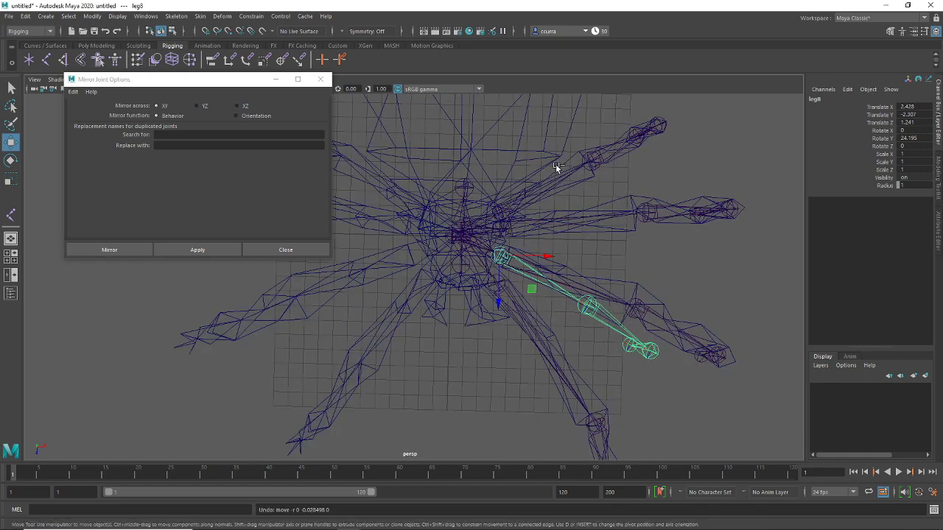
key("g")
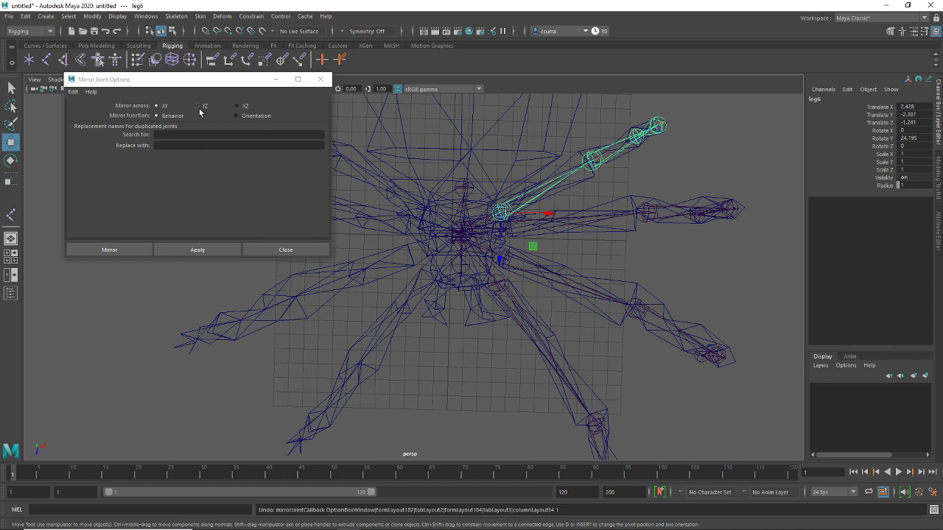
left_click(225, 249)
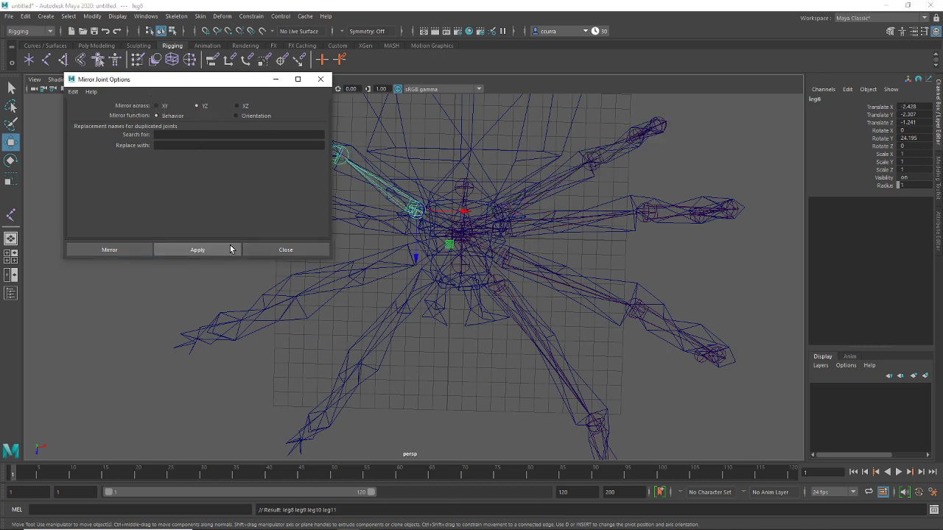
left_click_drag(383, 287, 599, 236, "alt")
left_click(578, 229)
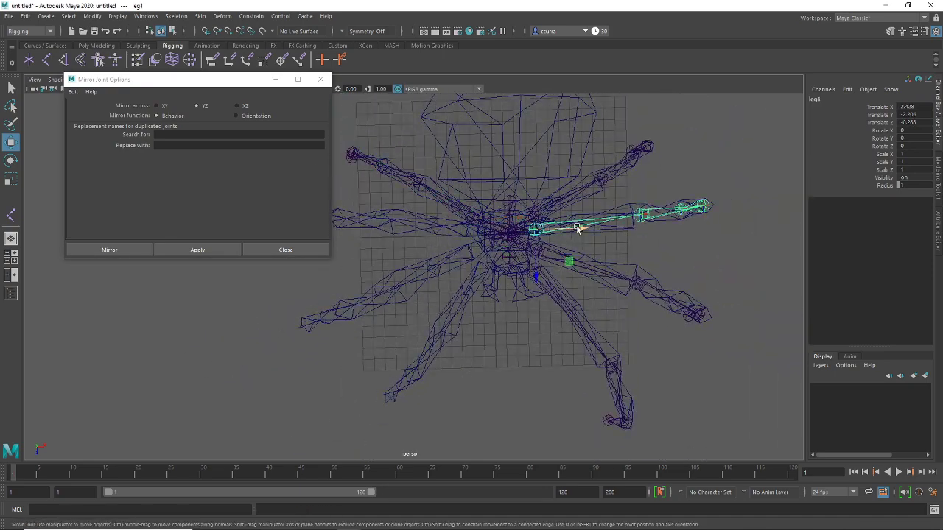
left_click(220, 250)
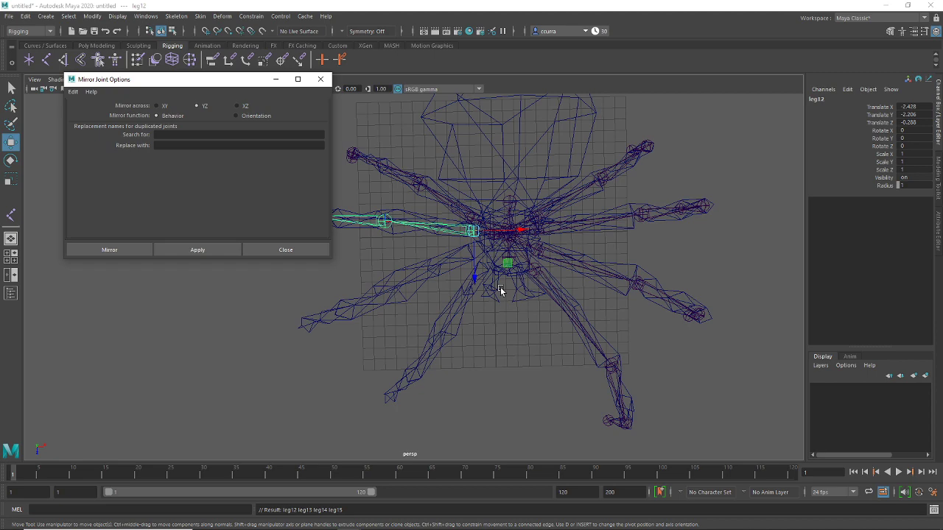
Mirror the leg5 and lower-right leg chains across YZ, then close the Mirror Joints dialog
left_click(572, 255)
left_click(560, 267)
left_click(237, 250)
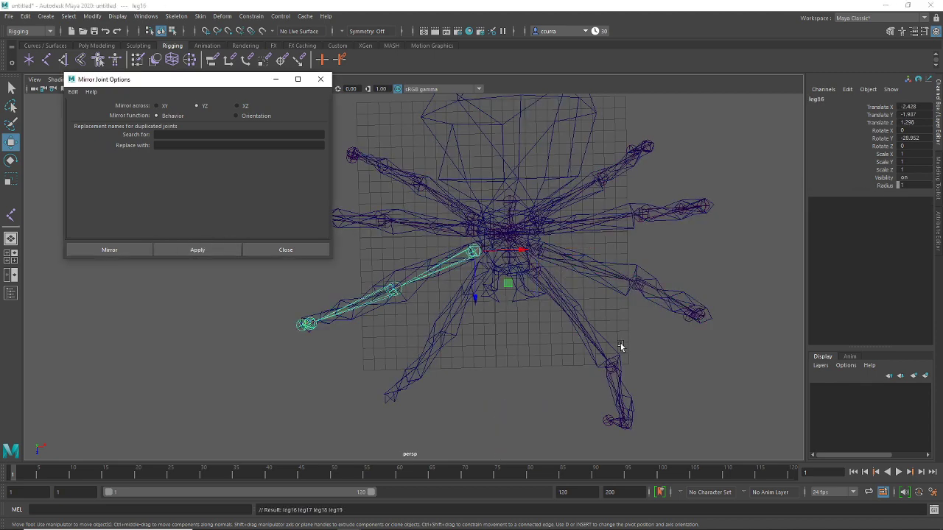
left_click(558, 304)
left_click(232, 250)
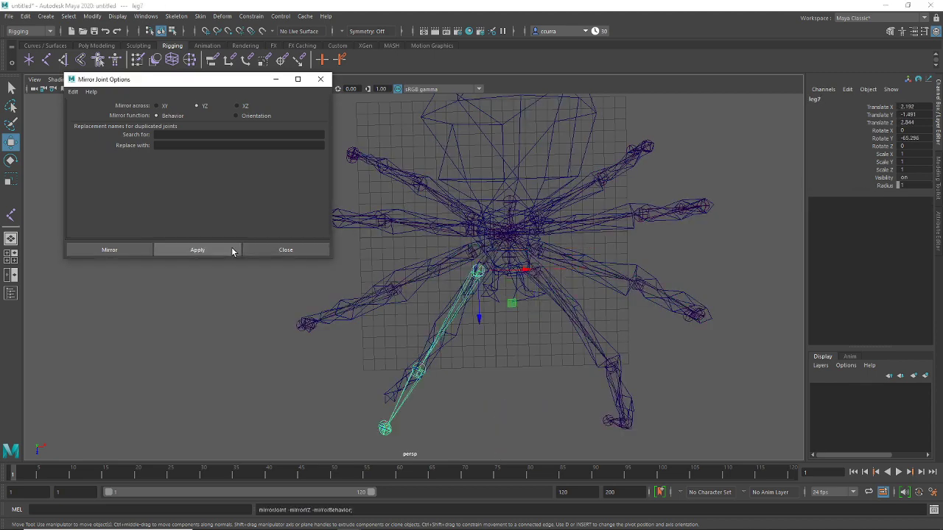
left_click(308, 251)
left_click(532, 318)
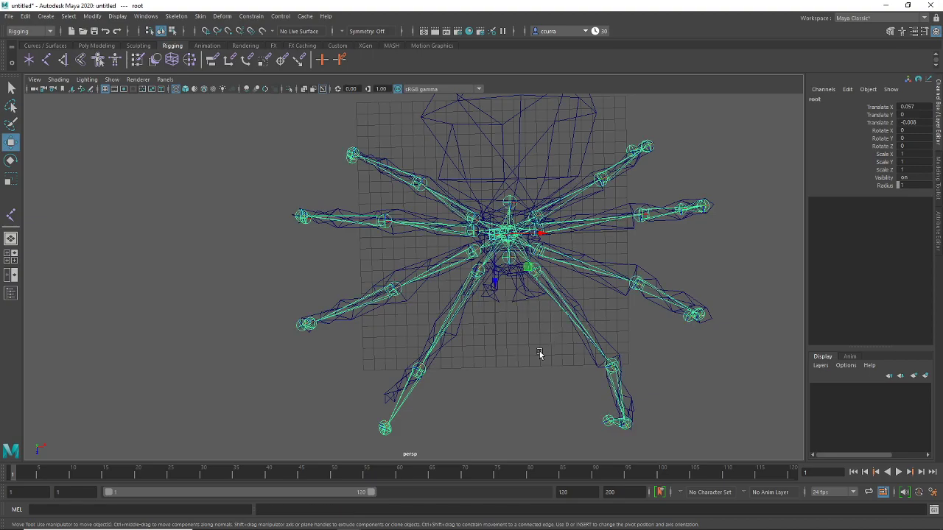
left_click(540, 352)
left_click(510, 238)
left_click_drag(509, 353, 494, 321, "alt")
left_click(531, 331)
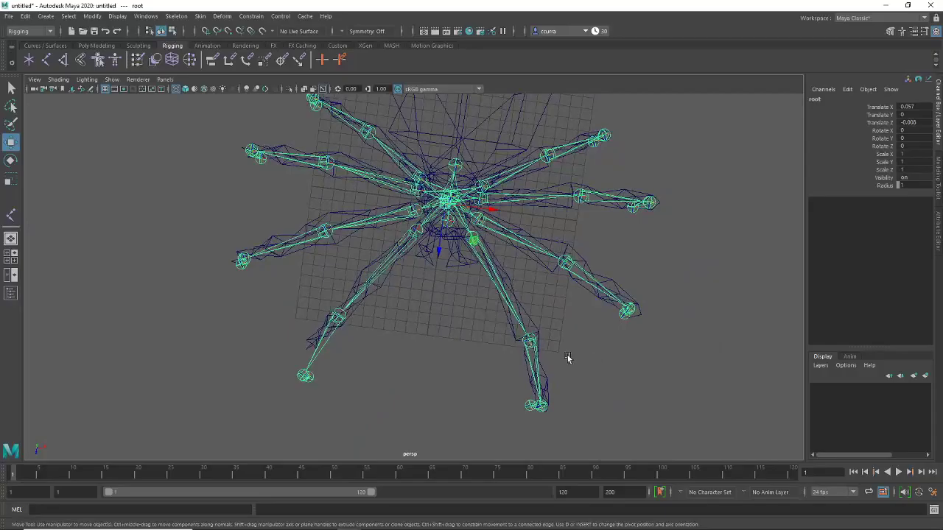
left_click_drag(567, 358, 408, 295, "alt")
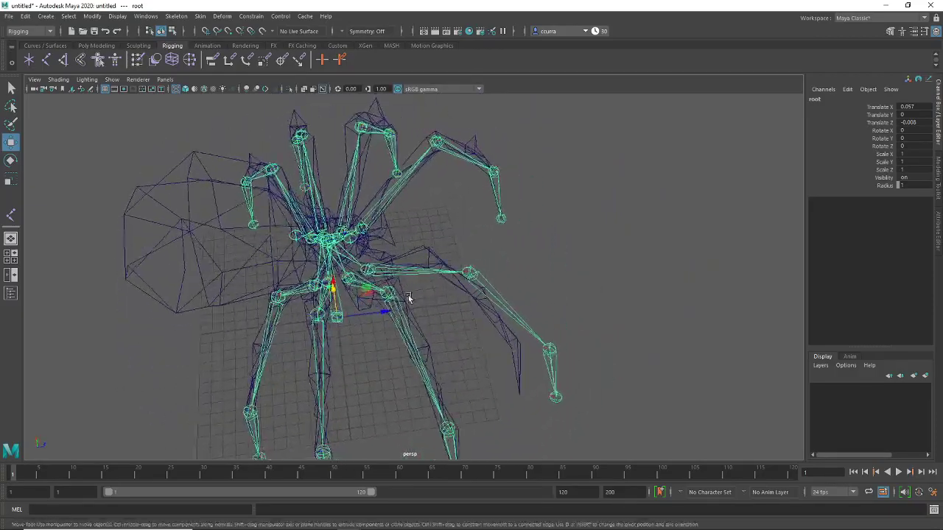
left_click(426, 255)
left_click_drag(472, 174, 489, 251, "alt")
right_click_drag(489, 251, 493, 263, "alt")
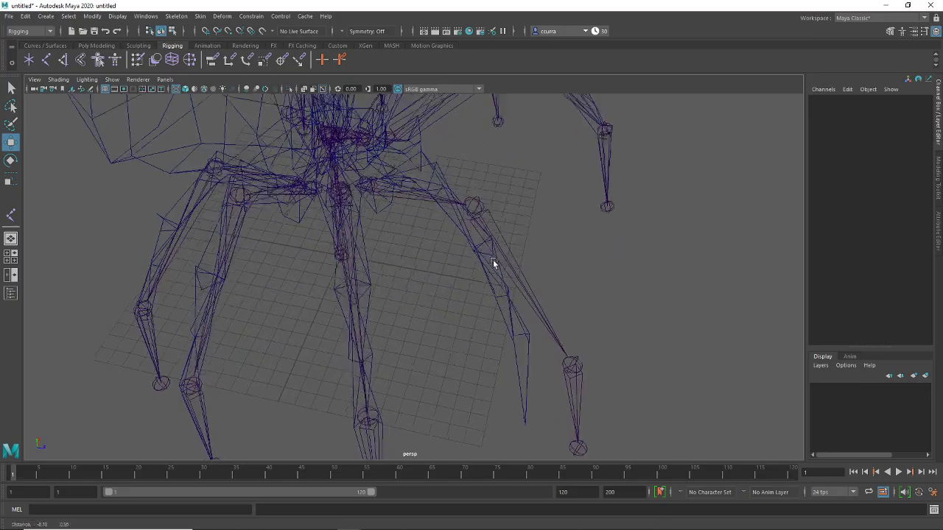
From a top-down view, move the leg21 joint into the mirrored mesh leg
left_click_drag(493, 263, 454, 317, "alt")
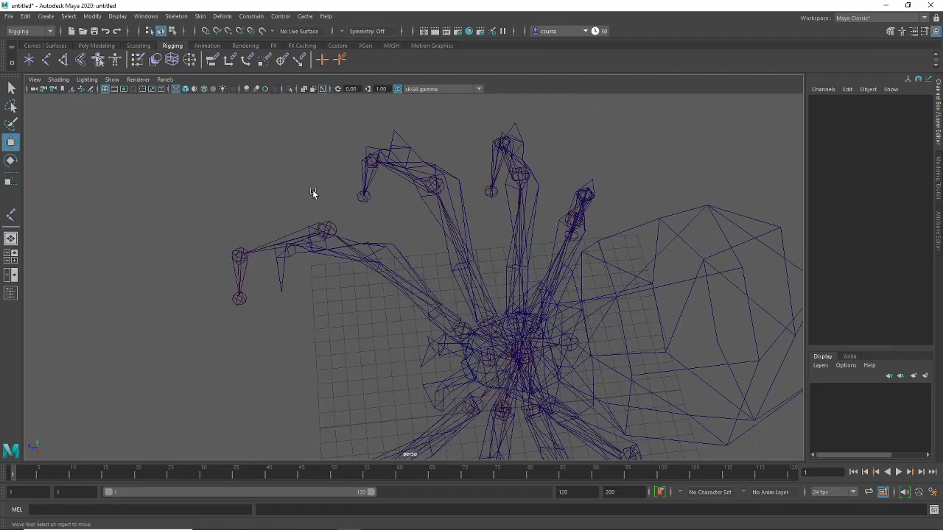
left_click(325, 234)
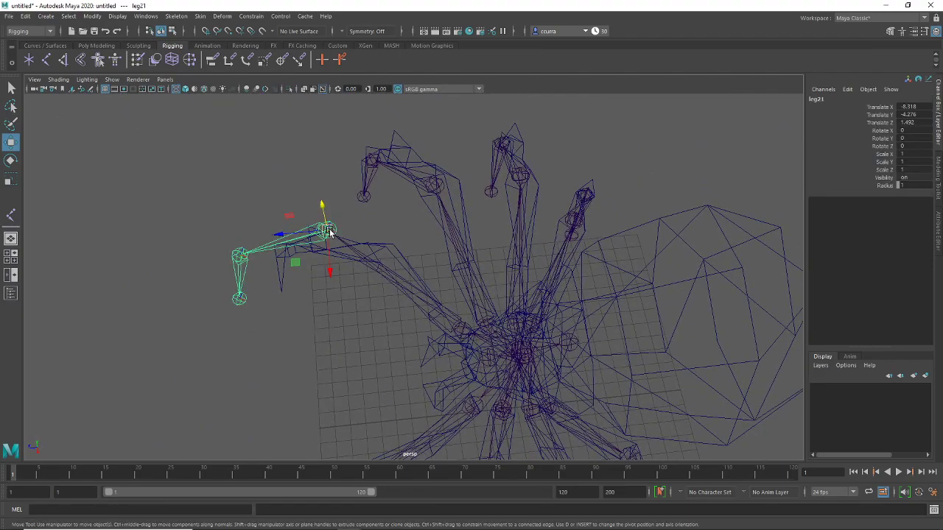
left_click_drag(329, 233, 403, 193)
left_click_drag(403, 193, 499, 254, "alt")
left_click_drag(442, 227, 381, 268)
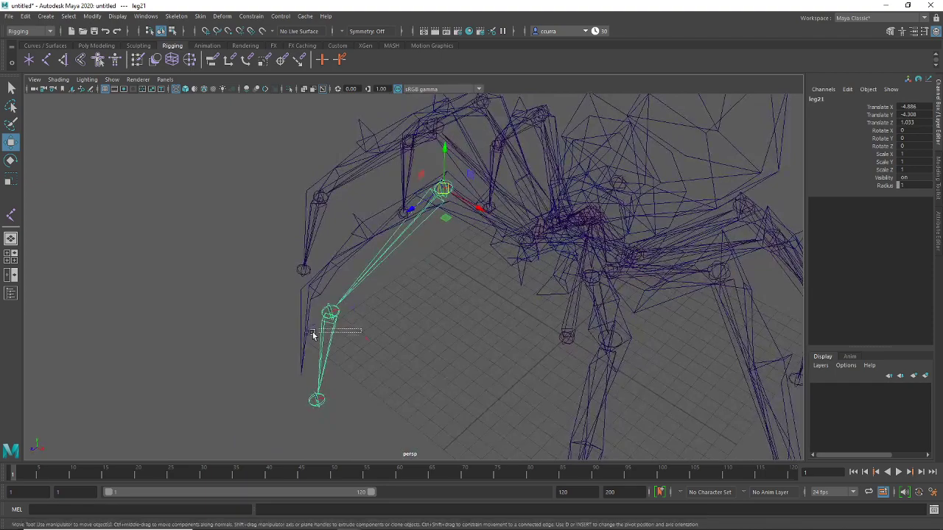
Align the leg22 and leg23 joints with the mesh leg, checking from front and side views
left_click_drag(330, 319, 440, 278, "alt")
left_click_drag(441, 280, 518, 265)
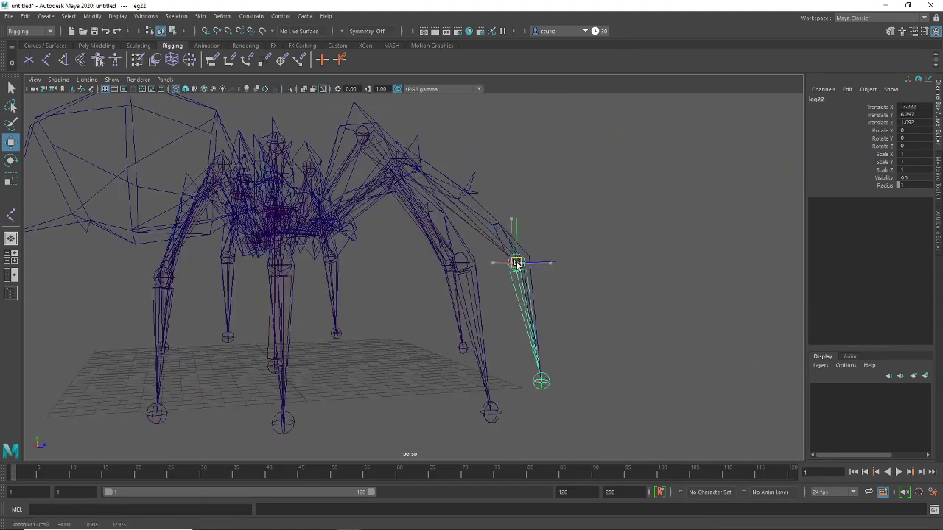
left_click_drag(545, 391, 549, 351, "alt")
left_click(516, 405)
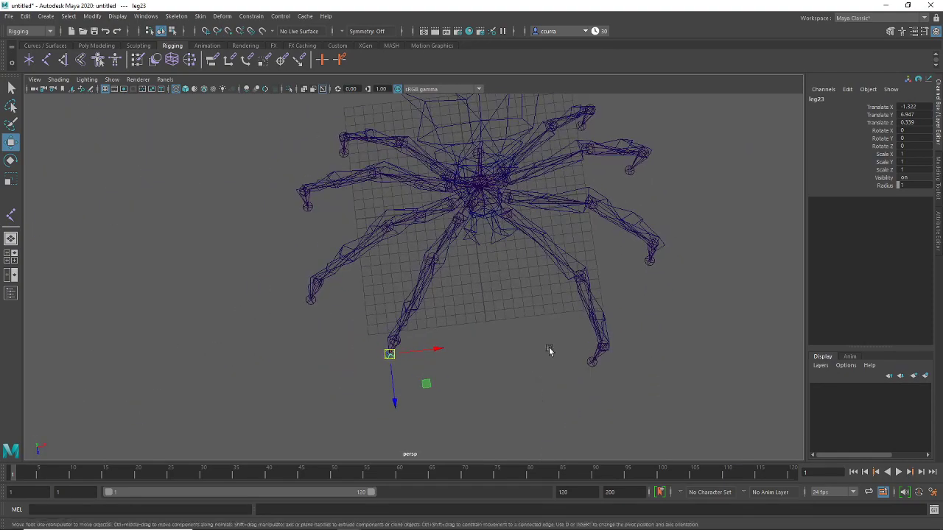
left_click_drag(521, 313, 511, 269, "alt")
left_click(511, 271)
left_click_drag(522, 322, 364, 333, "alt")
Select spiderMesh and switch to textured shaded display (6) to show the magenta-and-purple textures
left_click(490, 360)
left_click(420, 164)
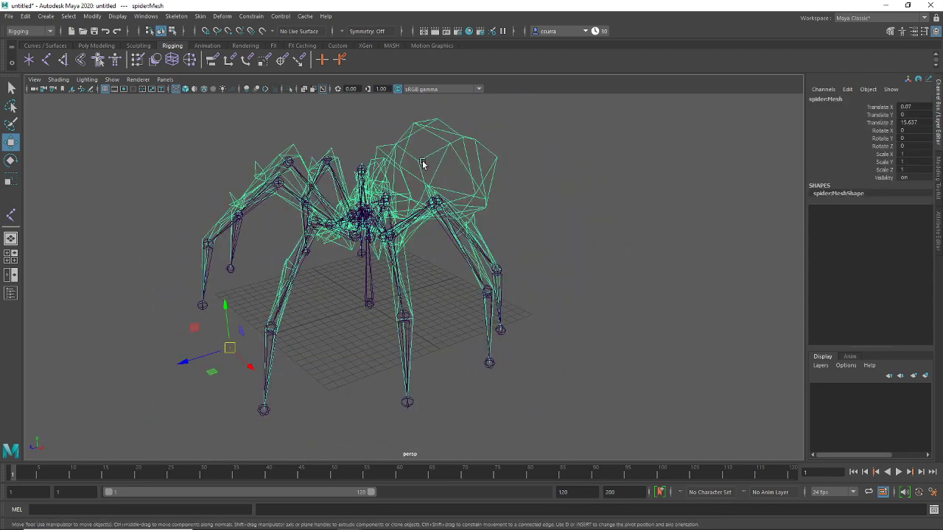
left_click_drag(421, 165, 486, 269, "alt")
key("6")
left_click(558, 230)
left_click(349, 318)
left_click_drag(349, 319, 243, 341, "alt")
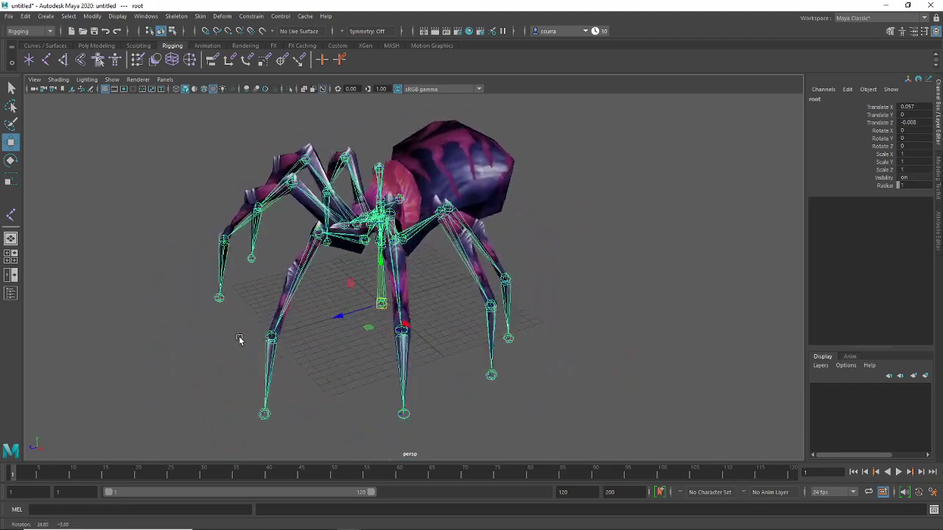
left_click(575, 250)
left_click(490, 207)
left_click_drag(490, 206, 527, 227, "alt")
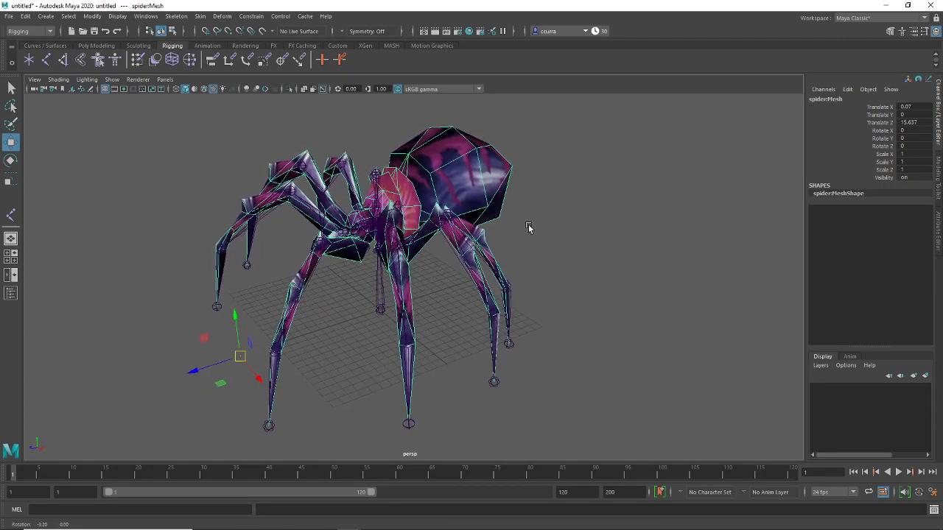
left_click(9, 15)
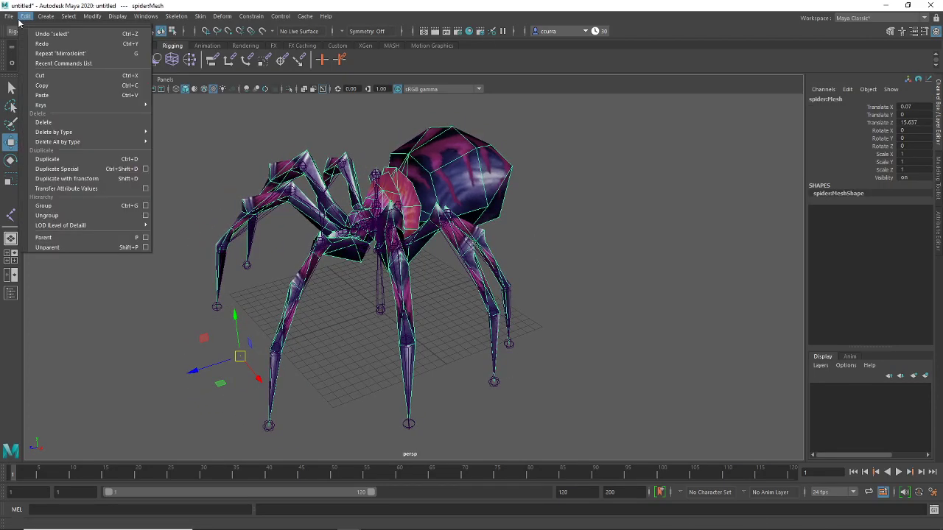
Start Save Scene As and create a new folder named Spider on the Desktop
left_click(131, 62)
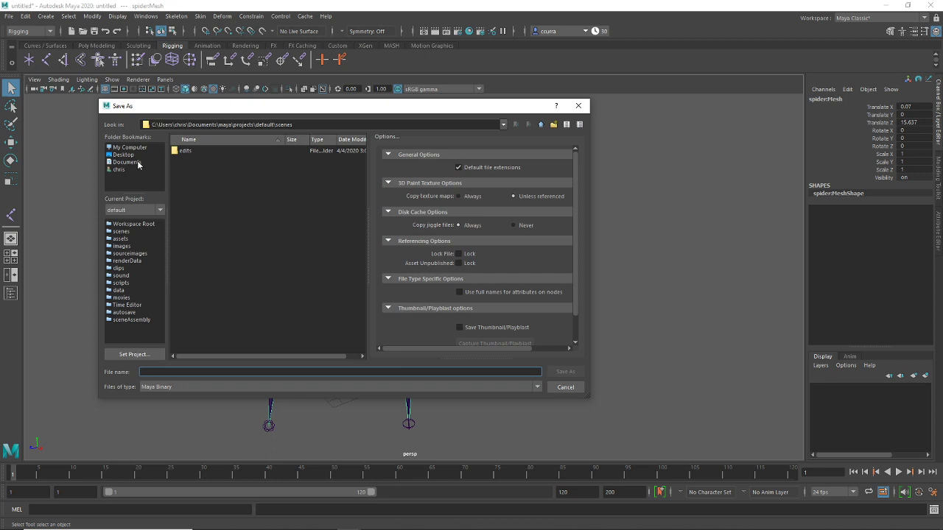
left_click(122, 155)
left_click(127, 162)
left_click(123, 155)
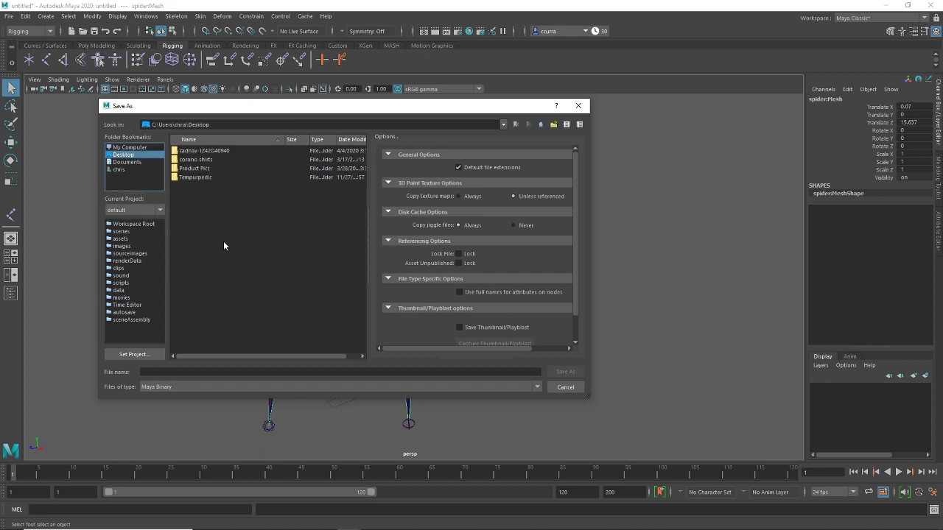
right_click(234, 219)
left_click(248, 236)
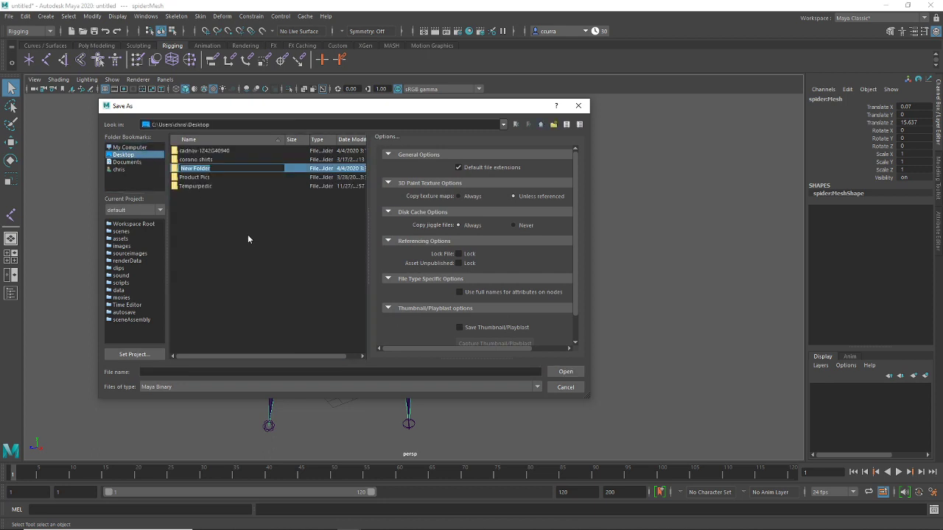
type("Spider")
key("Return")
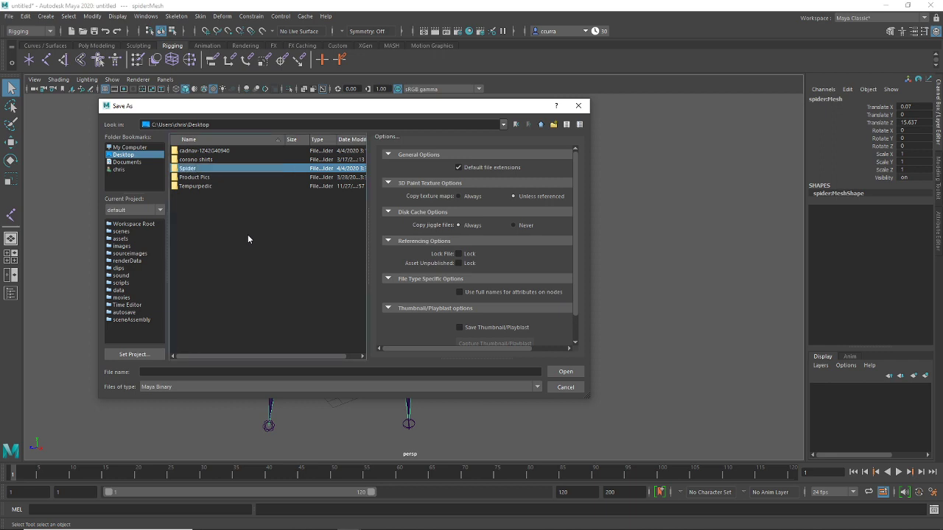
Browse to the DATA (D:) drive and create a folder named Rigging
right_click(193, 171)
left_click(130, 148)
double_click(191, 152)
right_click(211, 271)
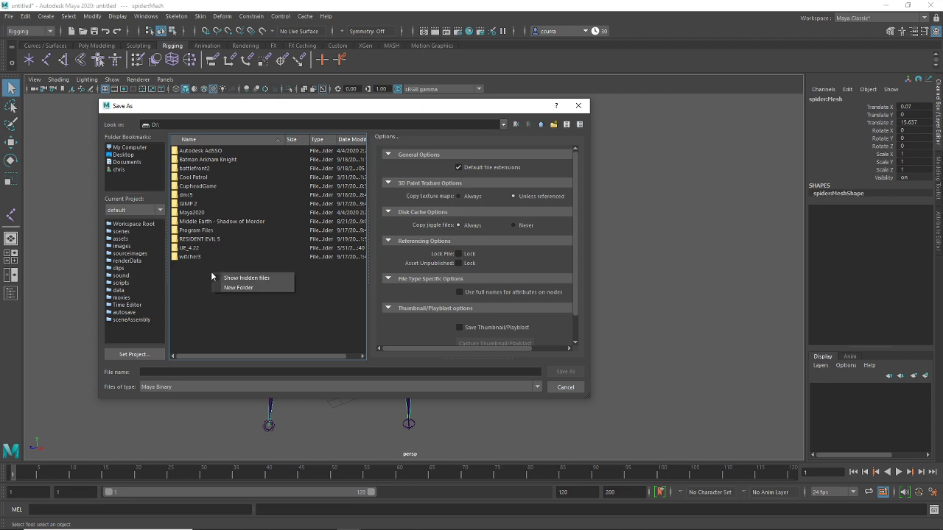
left_click(229, 292)
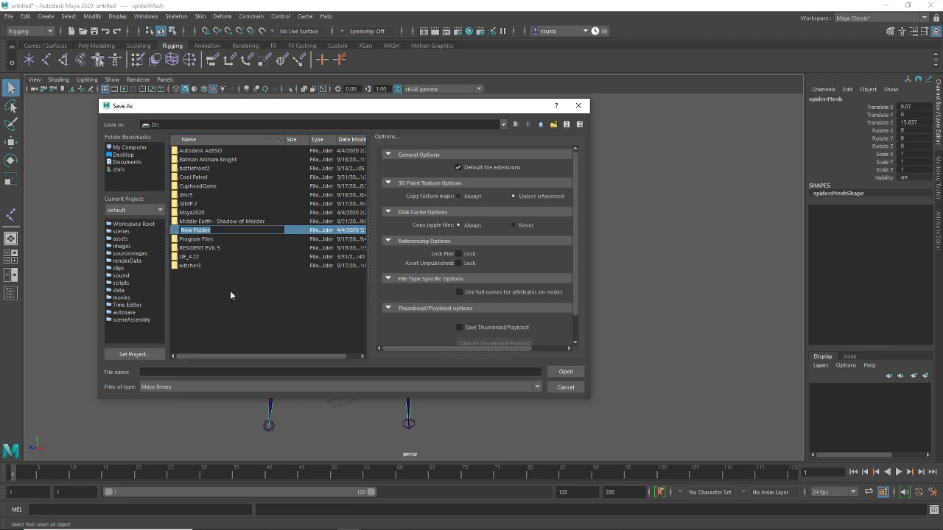
type("Rigging")
key("Return")
key("Return")
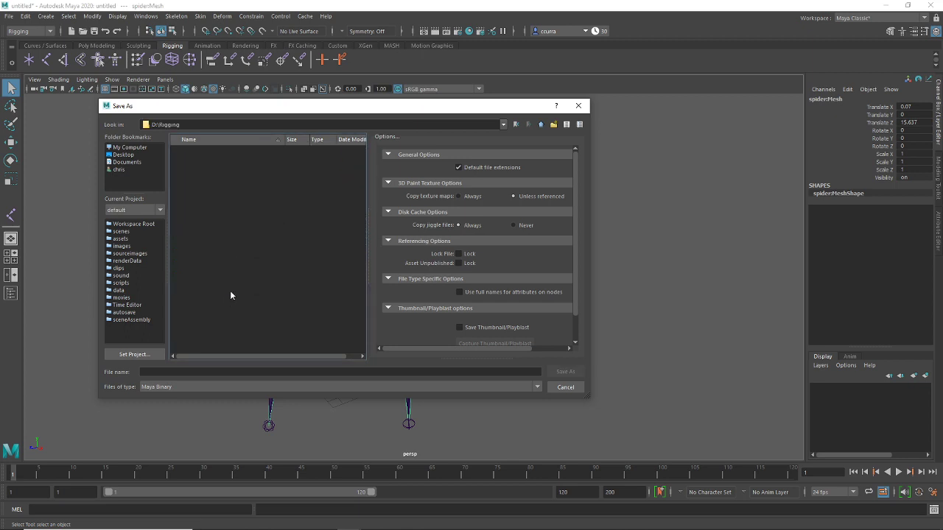
Create a Spider folder inside Rigging and save the scene there as Spider.mb
right_click(208, 230)
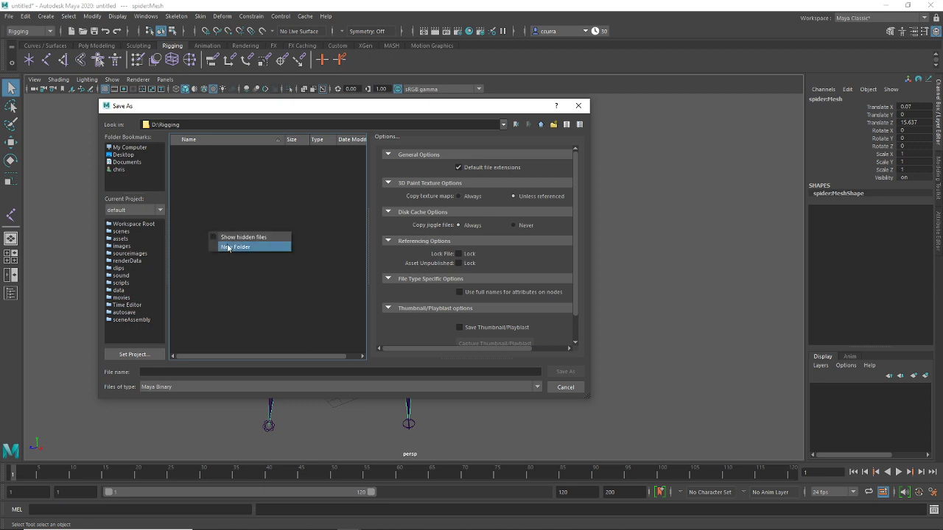
left_click(229, 245)
type("spid")
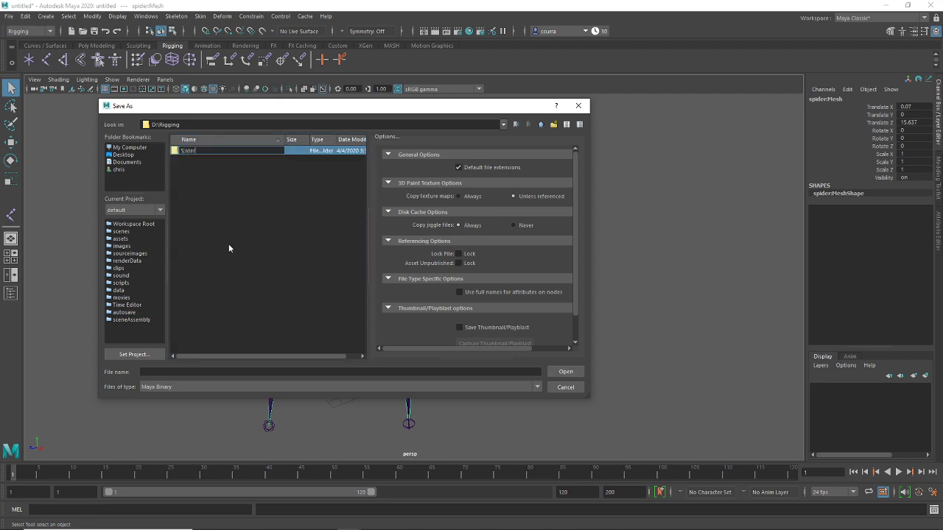
key("BackSpace")
key("BackSpace")
key("BackSpace")
type("pider")
key("Return")
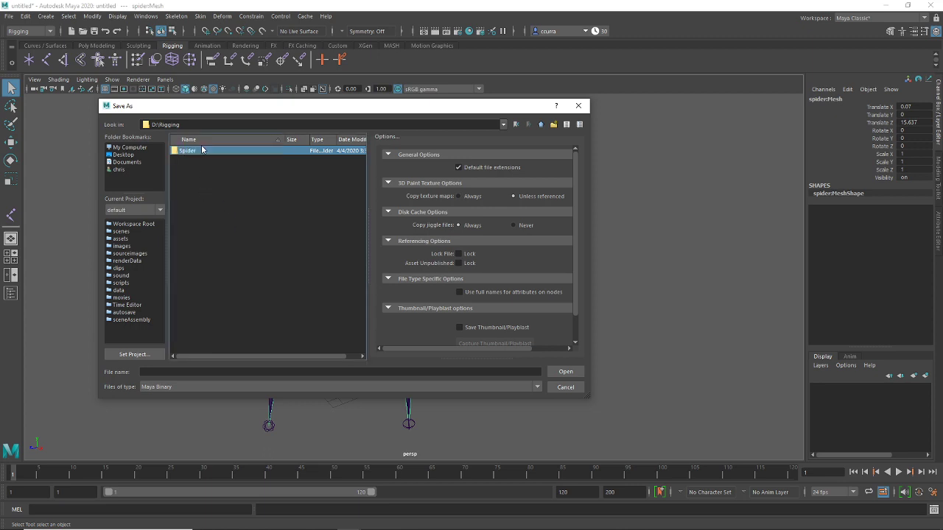
double_click(202, 150)
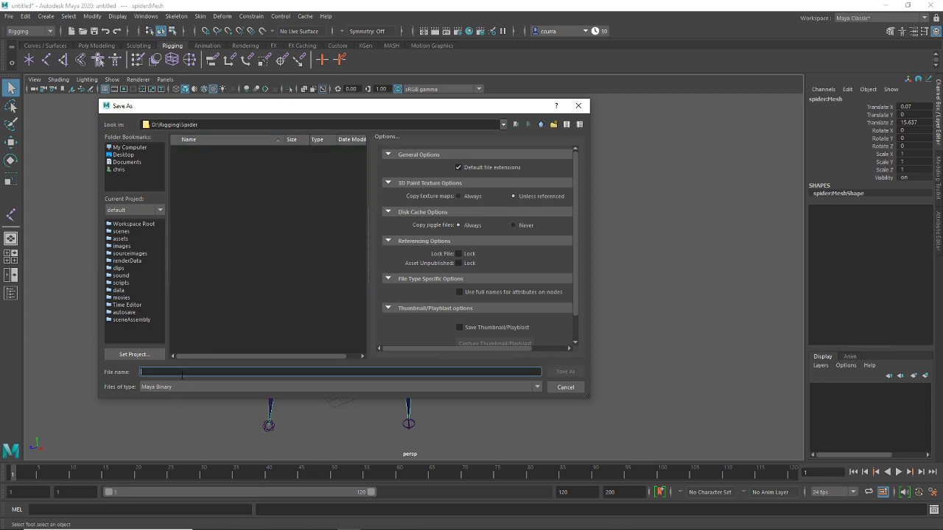
left_click(183, 374)
type("Spider")
key("Return")
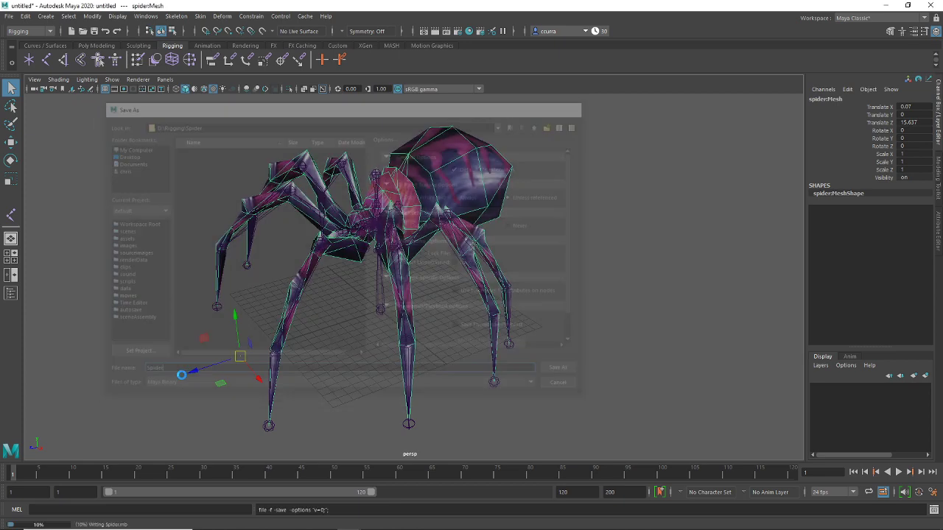
Select the spider mesh and delete its construction history
left_click(518, 298)
left_click_drag(547, 263, 493, 211, "alt")
left_click(479, 273)
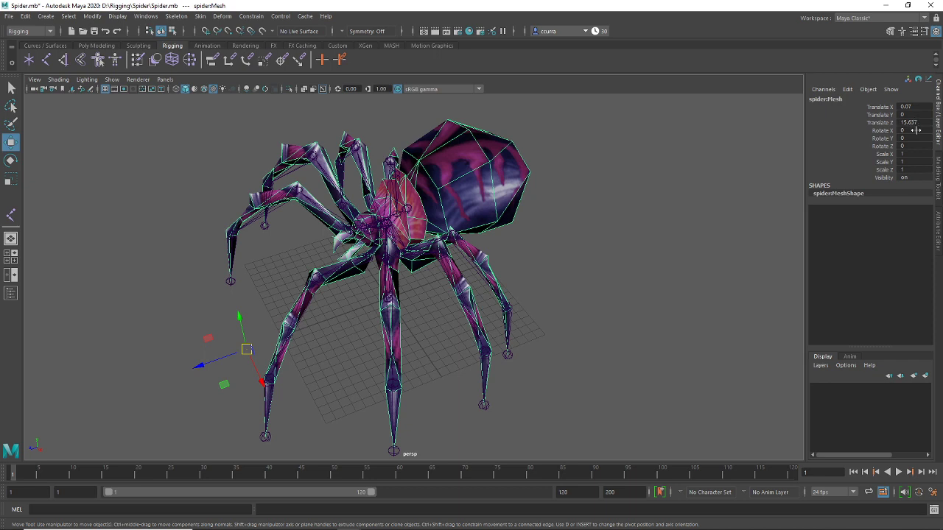
left_click(25, 17)
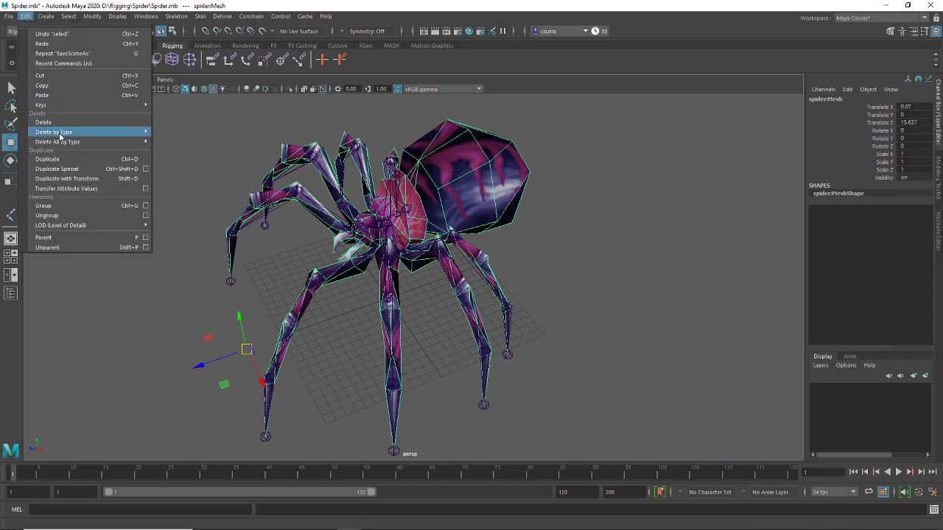
mouse_move(59, 133)
left_click(202, 135)
Freeze the mesh's transformations, then select the mesh together with the root joint
left_click(92, 17)
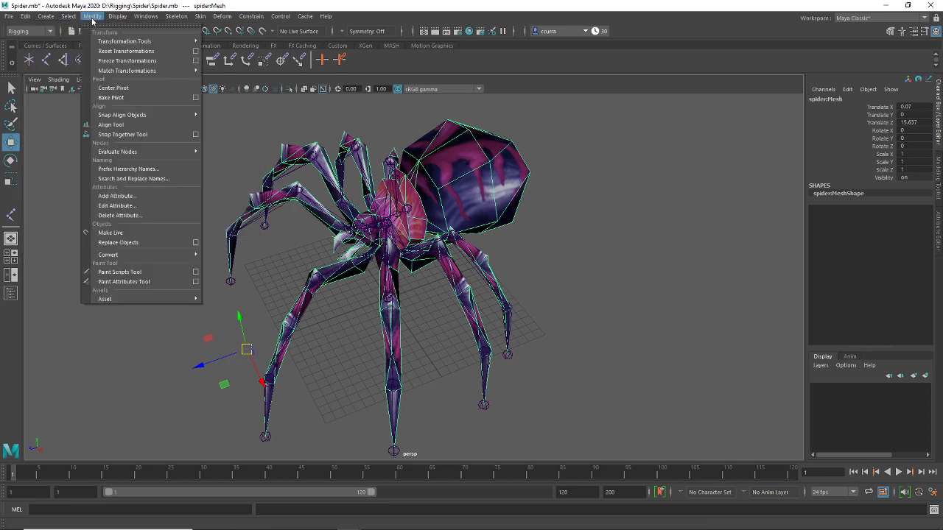
left_click(117, 62)
left_click(540, 235)
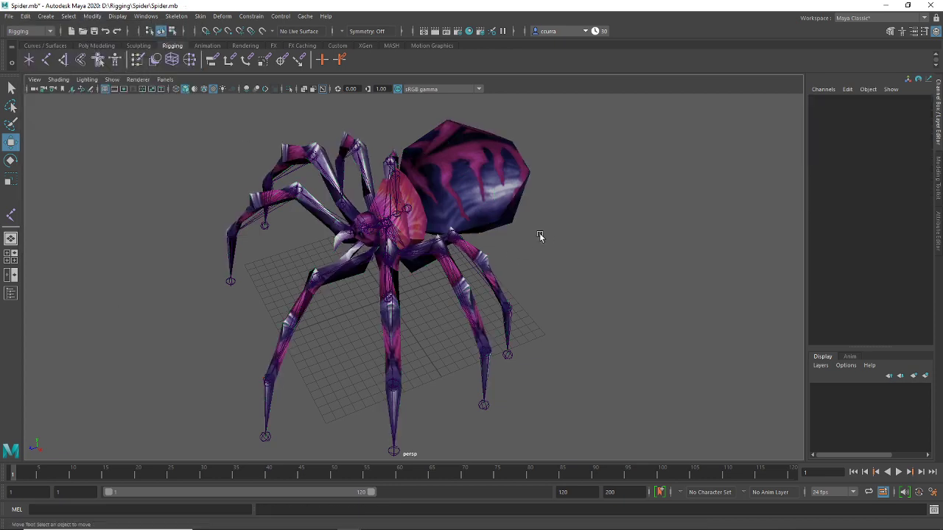
left_click(506, 220)
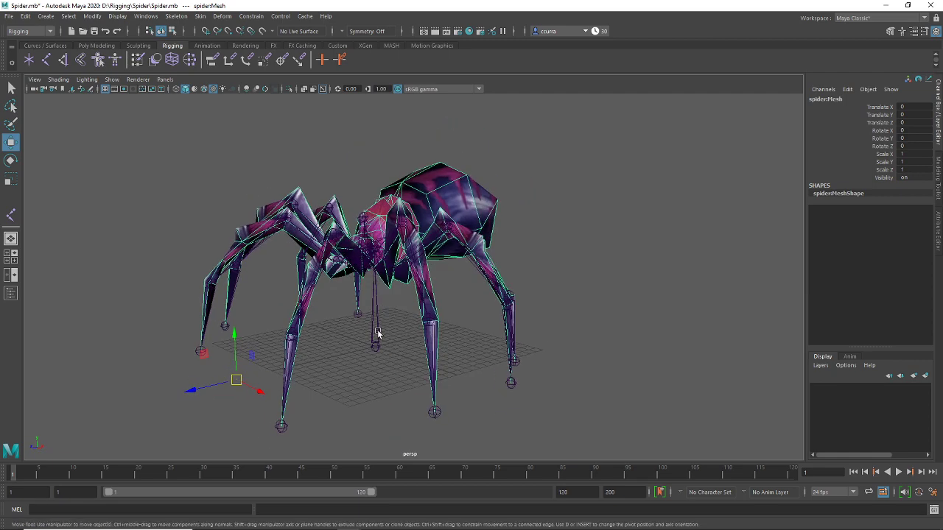
left_click(377, 330)
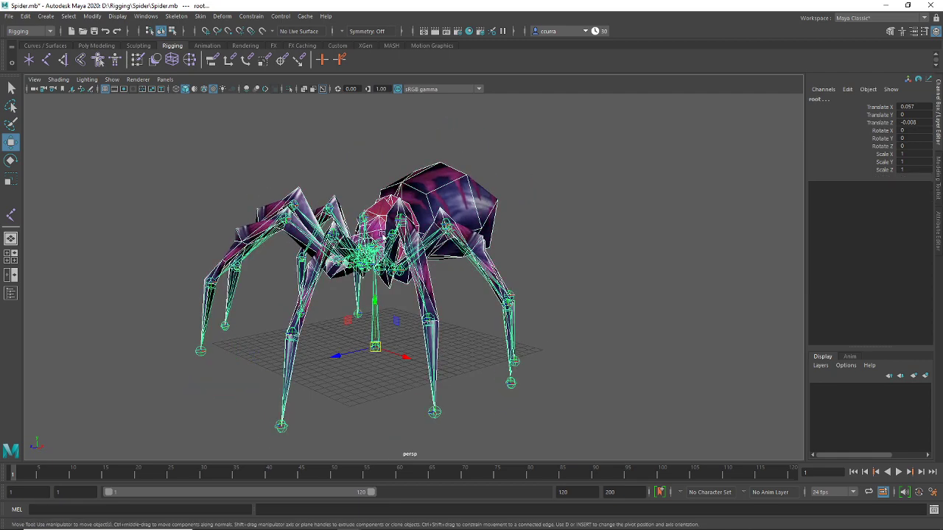
Smooth-bind the mesh to the skeleton using Joint hierarchy and Closest distance
left_click(201, 16)
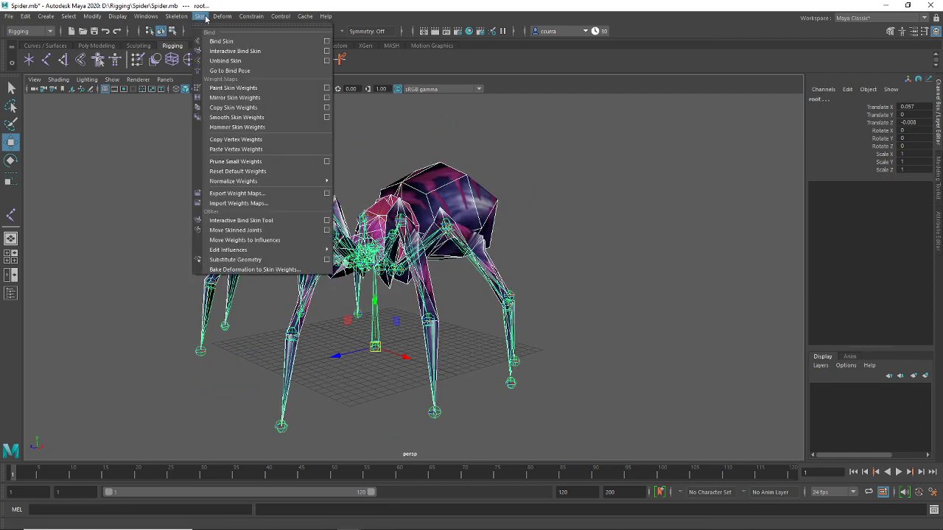
left_click(326, 41)
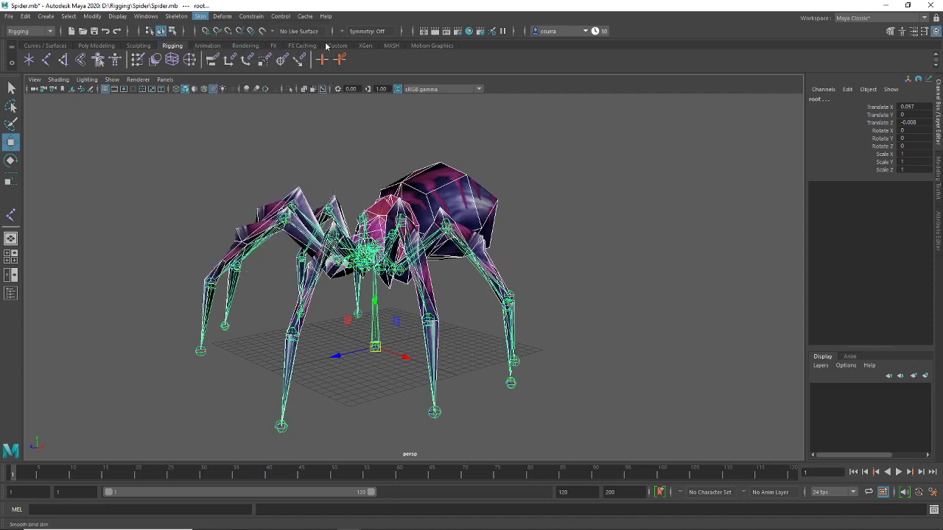
left_click_drag(229, 82, 725, 96)
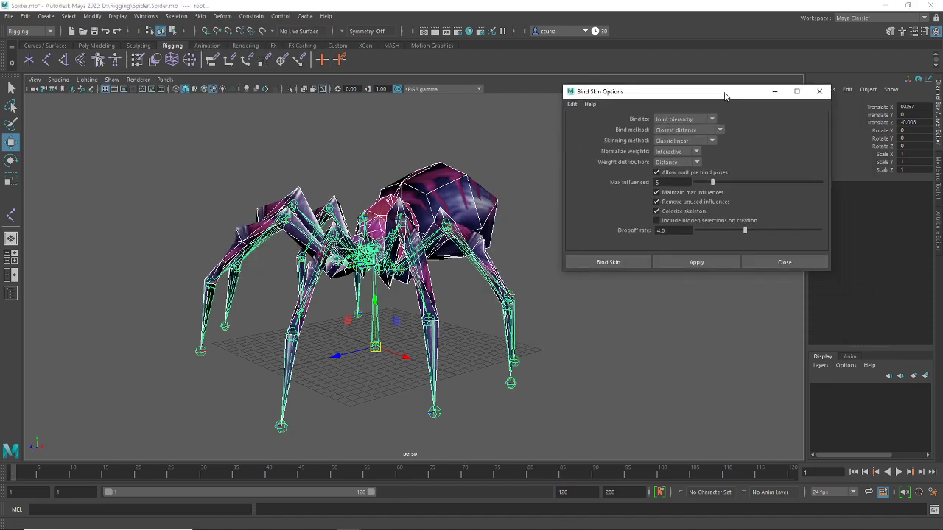
left_click(700, 264)
left_click(761, 264)
Rotate the butt joint to test how the abdomen deforms
left_click(572, 248)
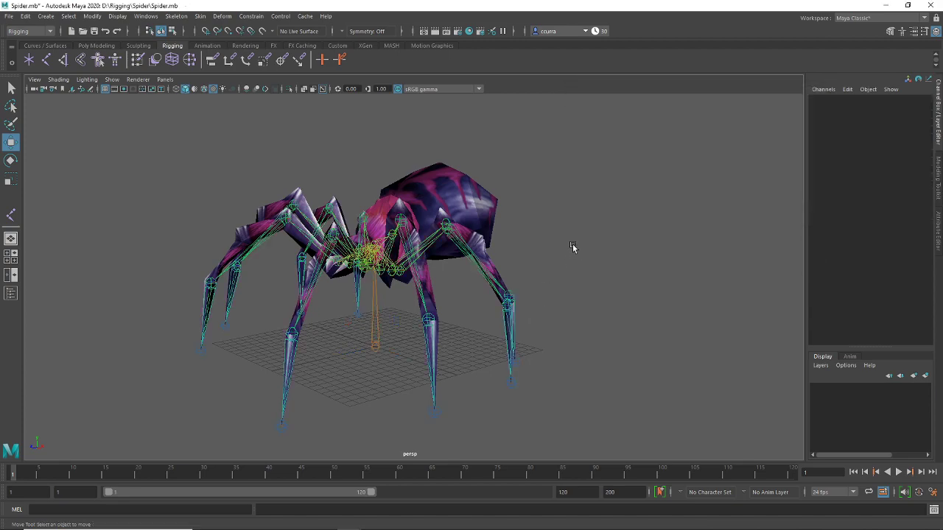
mouse_move(573, 248)
left_mouse_down("alt")
mouse_move(463, 309)
mouse_move(539, 318)
mouse_move(373, 270)
mouse_move(361, 276)
mouse_move(348, 263)
mouse_move(442, 277)
mouse_move(449, 298)
left_mouse_up("alt")
scroll(403, 247, "up", 3)
left_click_drag(417, 221, 500, 254, "alt")
left_click(398, 234)
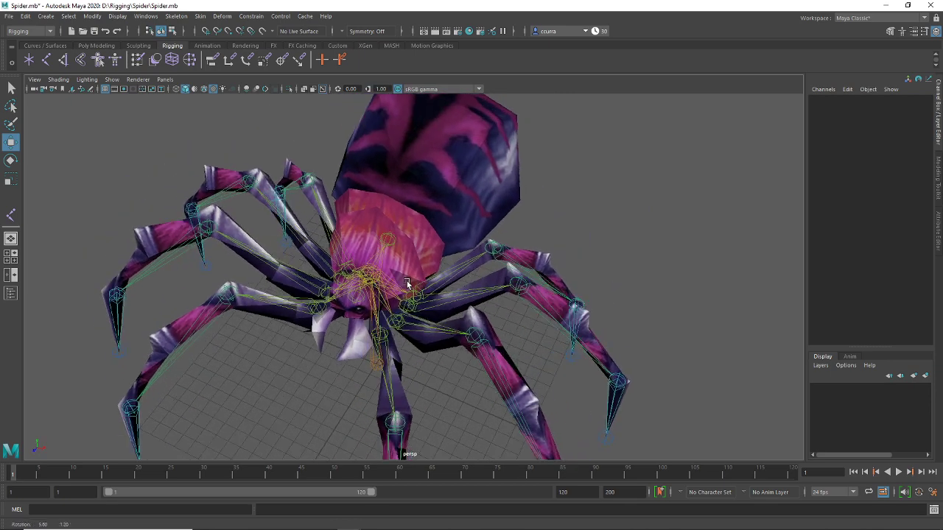
key("e")
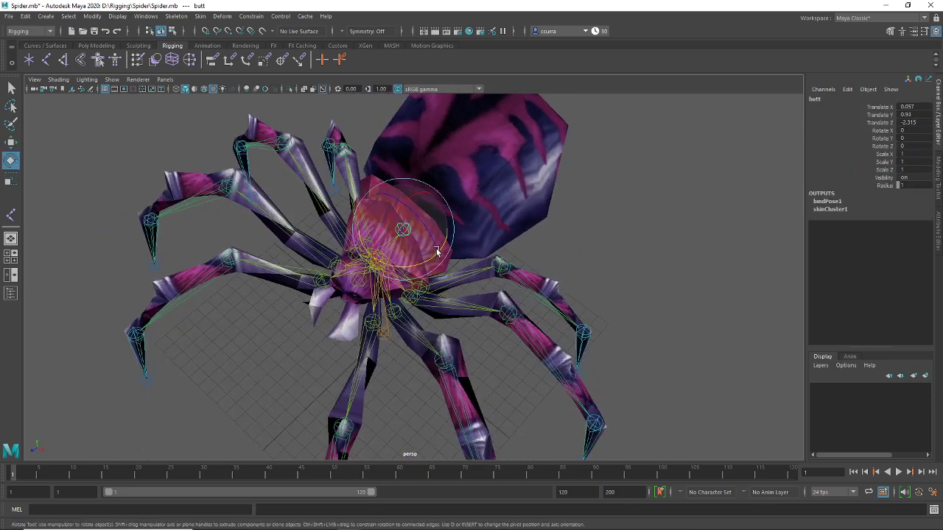
left_click_drag(436, 252, 402, 273)
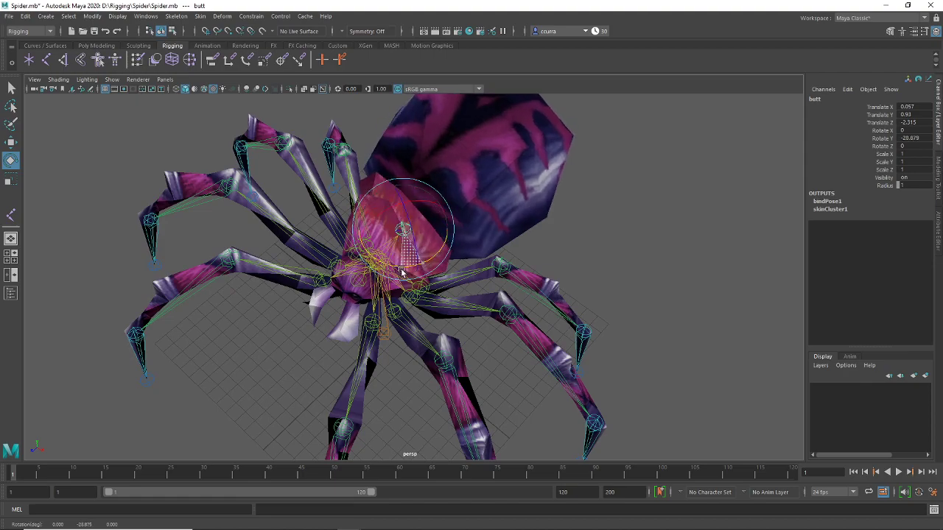
Lift the body joint to test the skin deformation, then revert the move
left_click(621, 229)
left_click_drag(617, 248, 361, 288, "alt")
left_click(396, 236)
key("w")
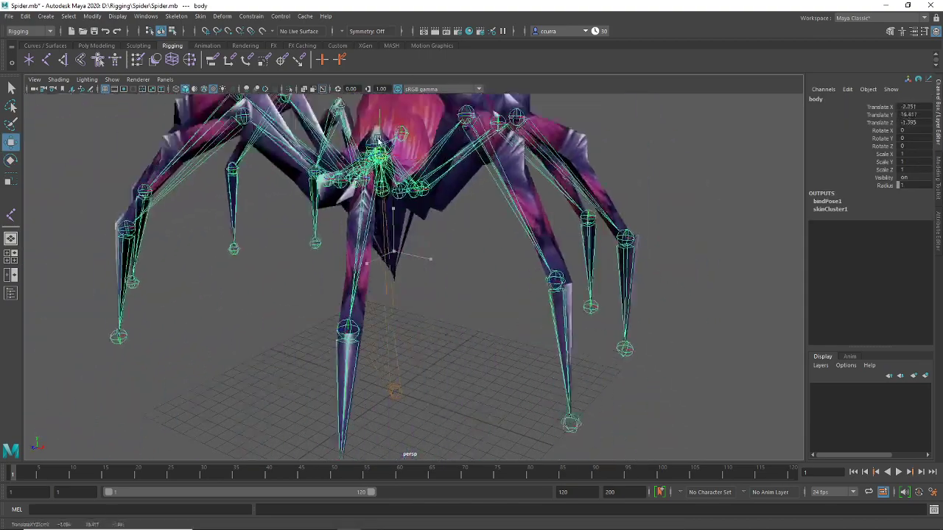
left_click_drag(294, 221, 354, 189, "alt")
key("f")
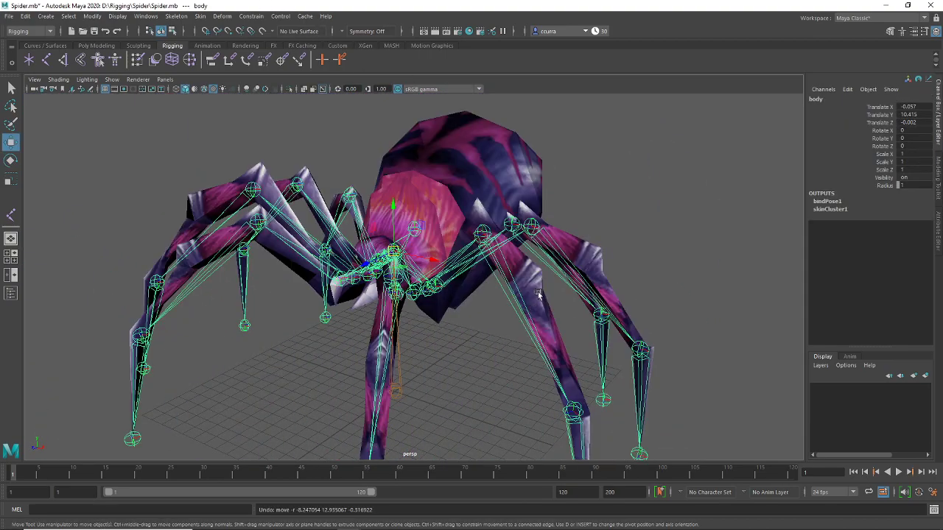
Bend the leg3 and leg2 joints to test leg skinning, undoing the leg2 rotation
left_click(595, 187)
left_click_drag(595, 187, 554, 318, "alt")
right_click_drag(523, 277, 460, 315, "alt")
left_click(451, 317)
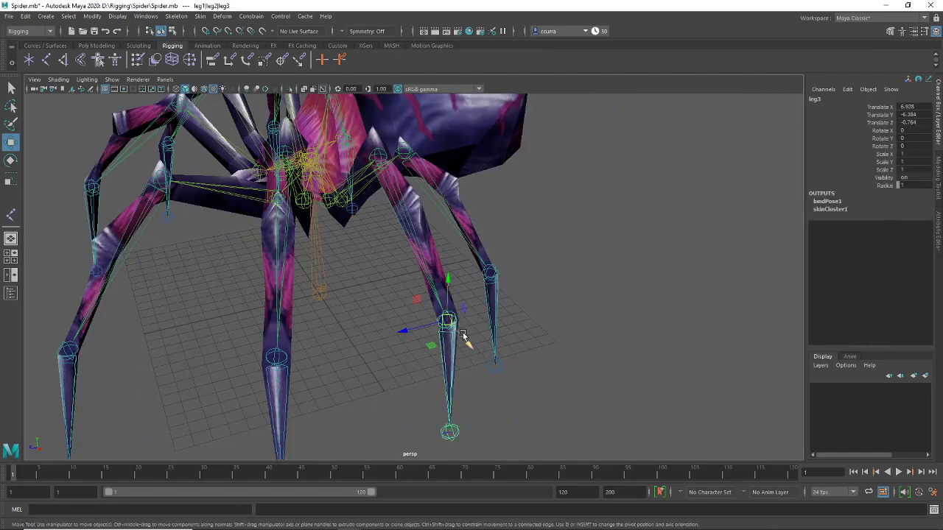
key("e")
left_click_drag(464, 328, 415, 238)
left_click(417, 203)
left_click_drag(417, 202, 516, 280)
key("ctrl+z")
key("super")
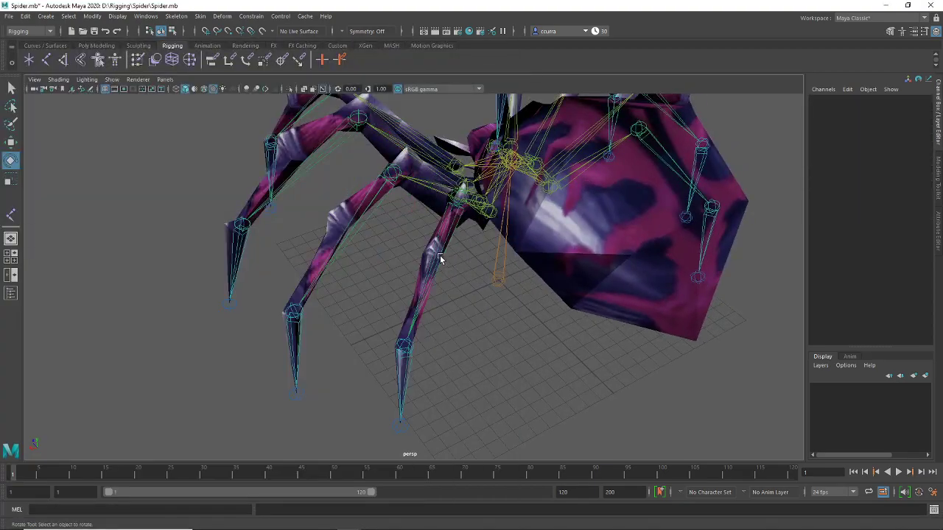
Swing the leg2 and leg3 joints to test leg skinning, undoing each trial bend
left_click(438, 257)
left_click_drag(506, 320, 449, 287, "alt")
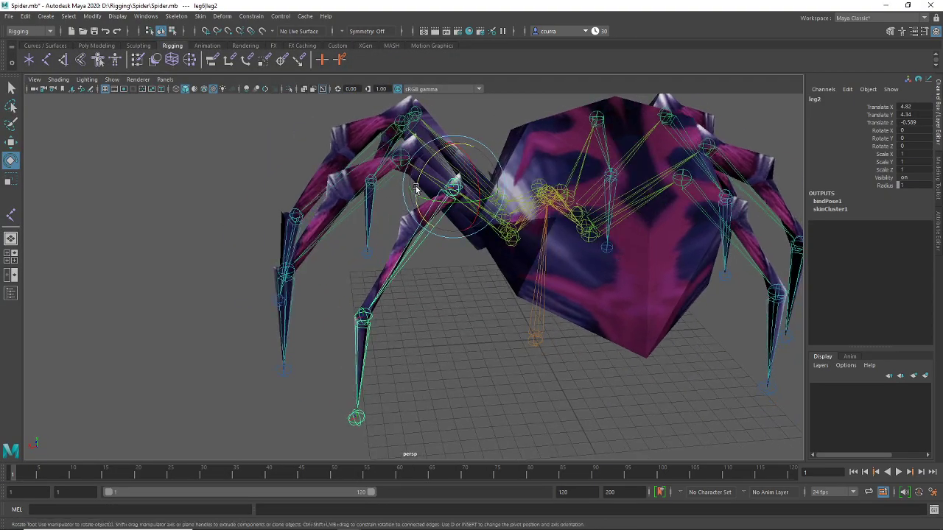
left_click_drag(416, 193, 413, 315)
left_click(372, 342)
left_click(363, 319)
left_click_drag(374, 282, 359, 280)
key("ctrl+z")
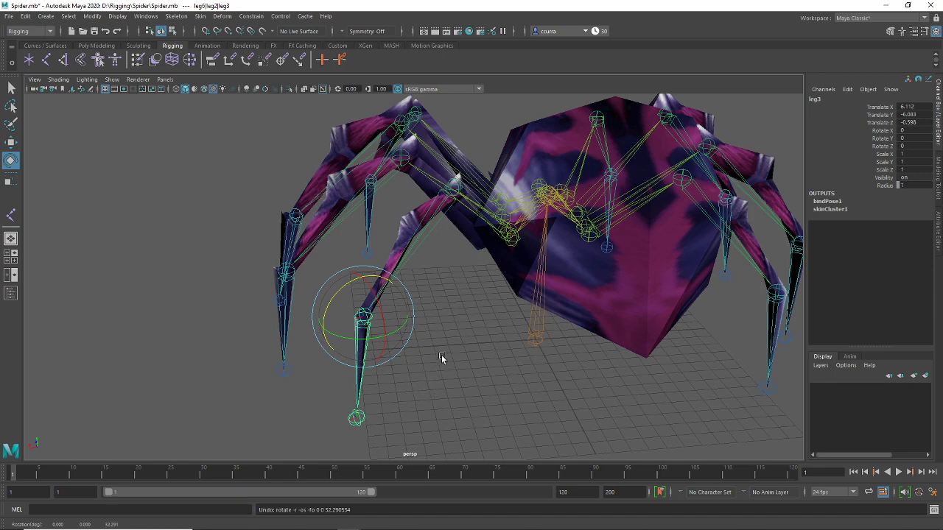
left_click_drag(450, 366, 421, 286, "alt")
left_click(497, 364)
left_click(372, 177)
left_click_drag(328, 187, 355, 129)
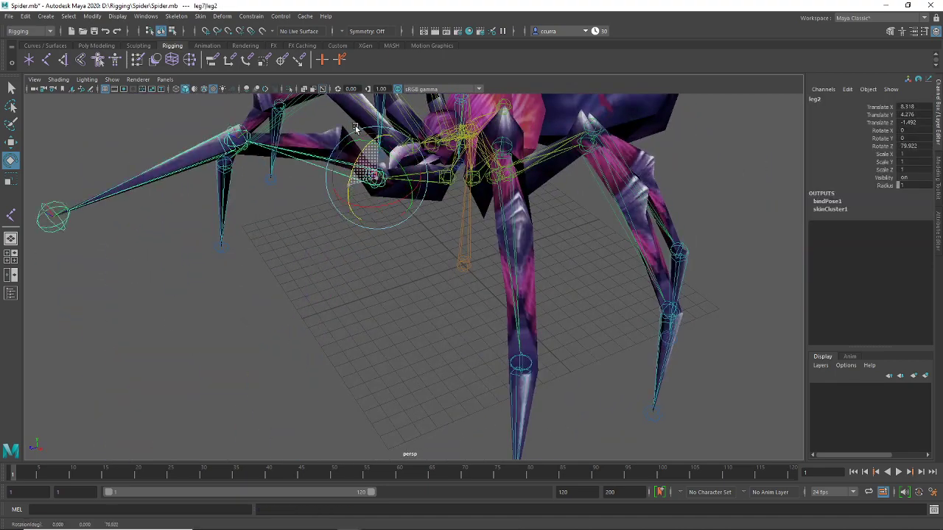
key("ctrl+z")
Swing leg7 downward and tumble around the spider to inspect the deformation
left_click(334, 291)
left_click_drag(334, 291, 407, 314, "alt")
left_click(415, 214)
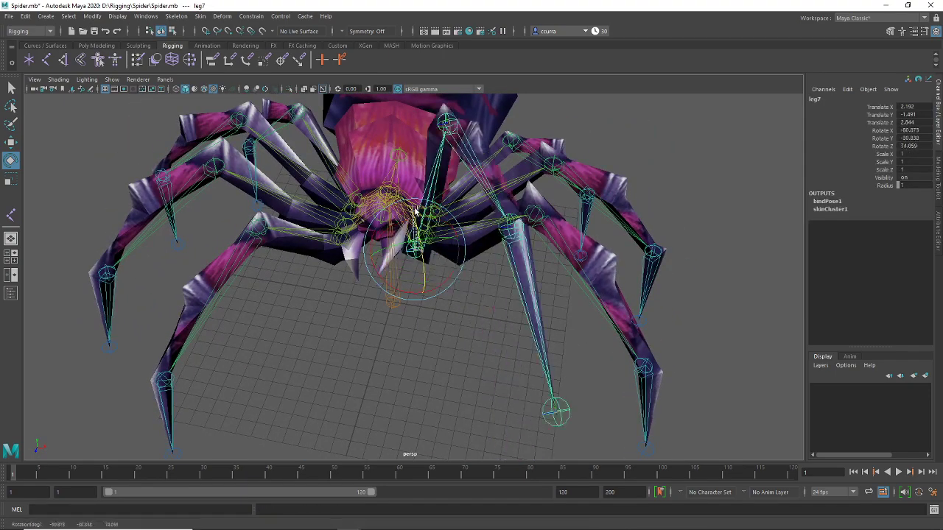
left_click_drag(414, 211, 487, 310)
left_click(513, 303)
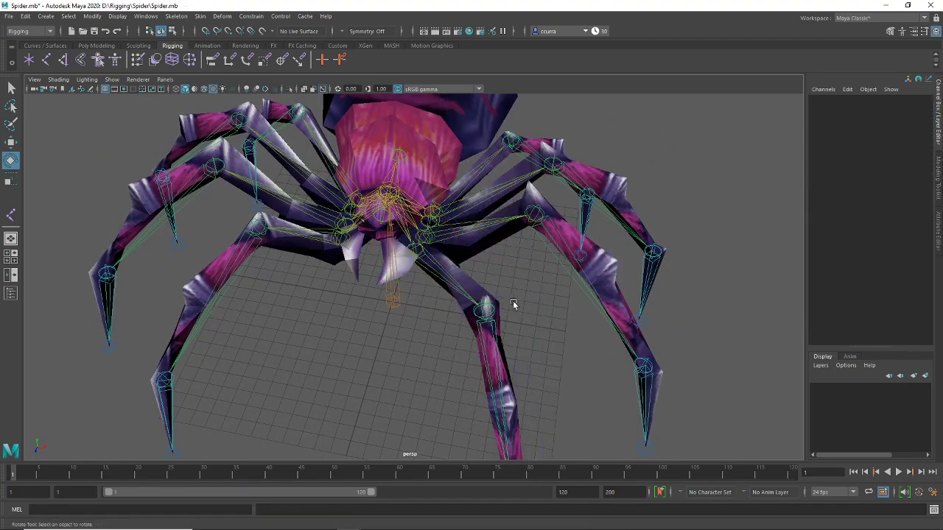
left_click_drag(425, 287, 467, 261, "alt")
scroll(463, 301, "down", 5)
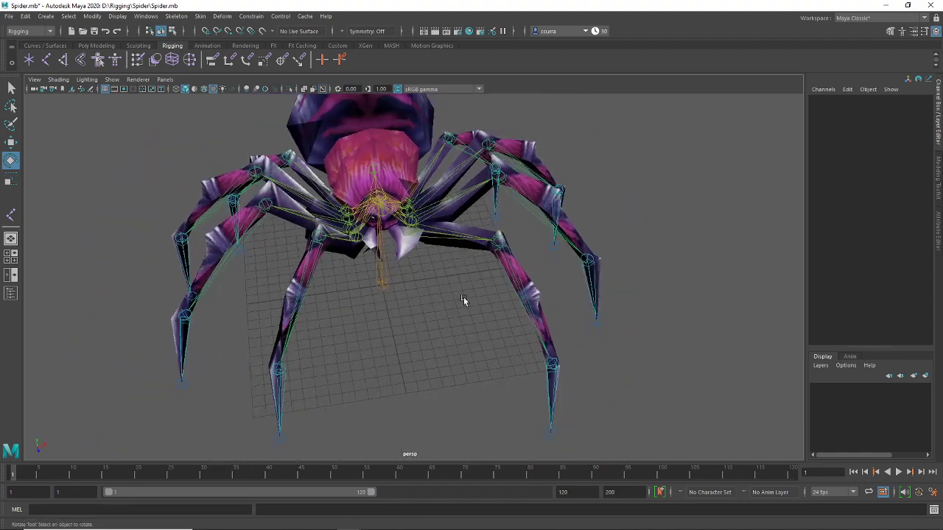
left_click_drag(430, 307, 415, 286, "alt")
scroll(424, 299, "up", 5)
left_click_drag(436, 316, 411, 274, "alt")
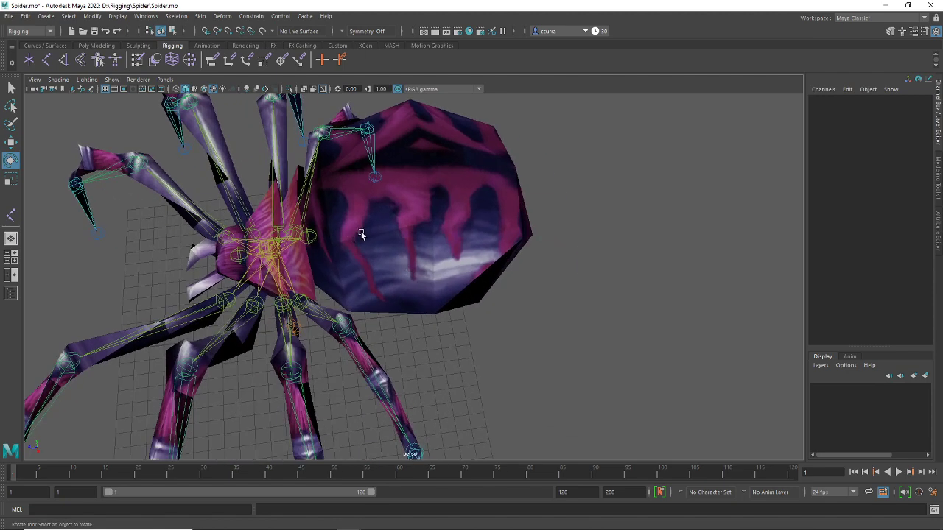
left_click_drag(361, 235, 318, 156, "alt")
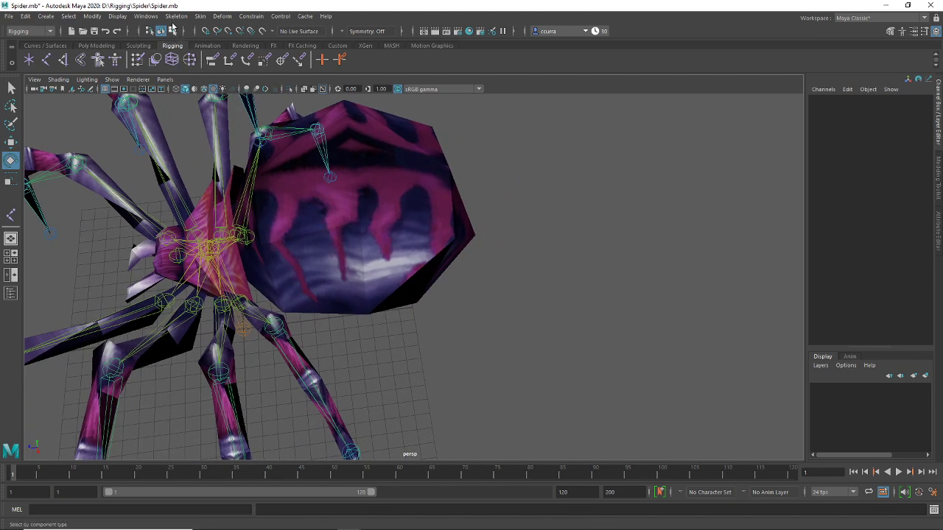
Move the skin weight tool settings aside and select the spider's abdomen vertices
double_click(137, 59)
mouse_move(196, 65)
left_mouse_down()
mouse_move(480, 106)
mouse_move(600, 67)
left_mouse_up()
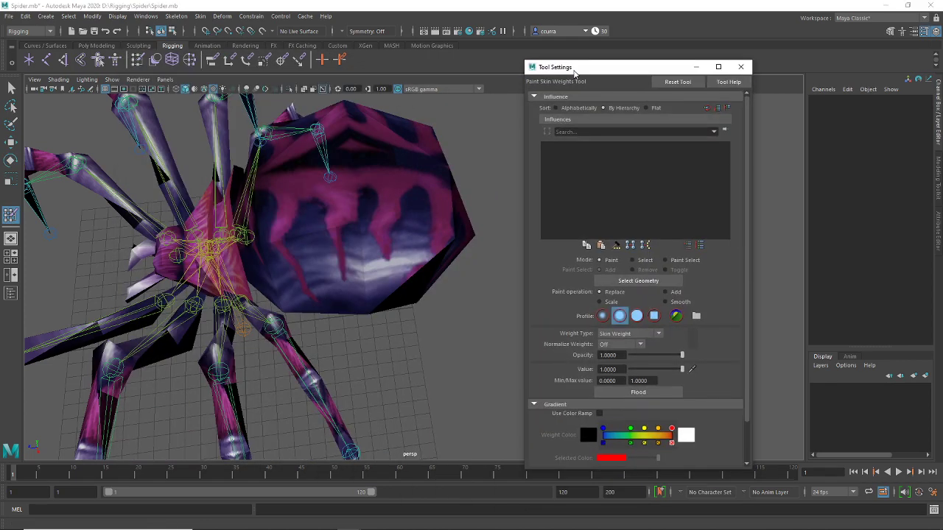
left_click(11, 87)
left_click(381, 220)
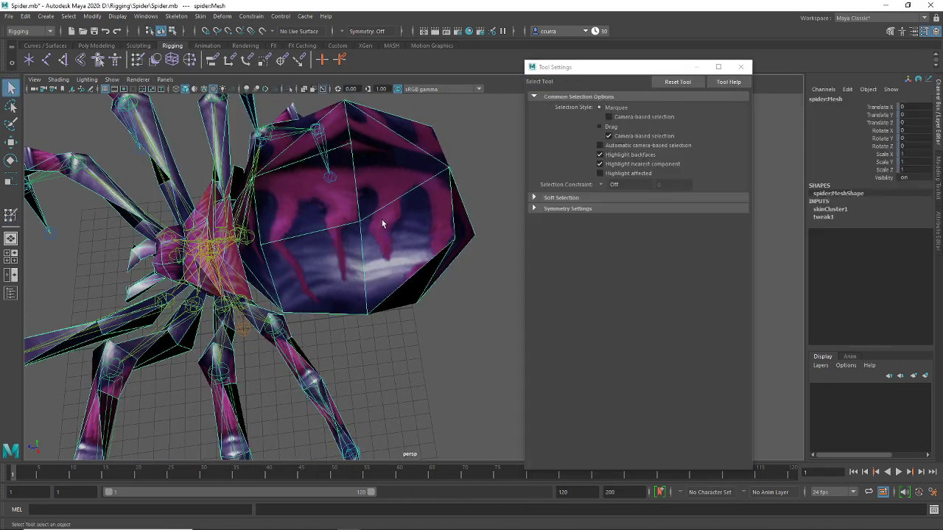
left_click_drag(382, 220, 411, 190, "alt")
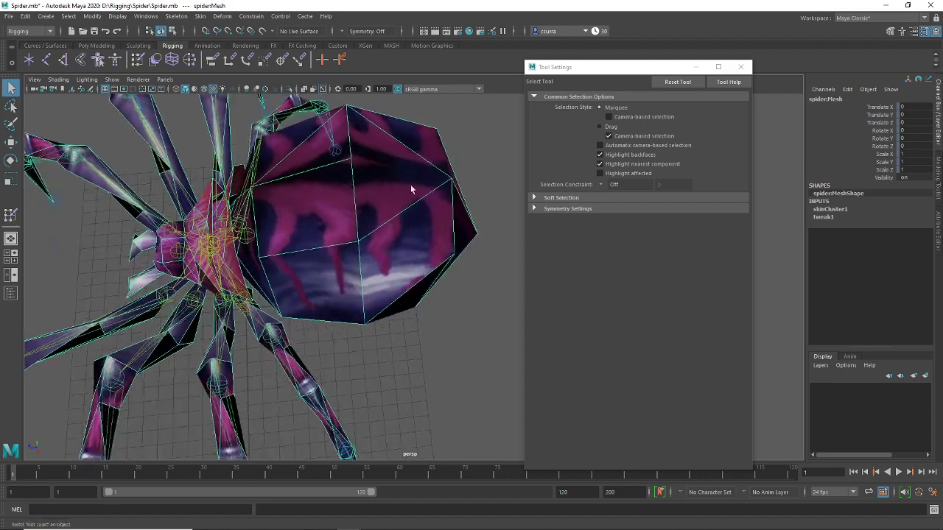
right_click(412, 190)
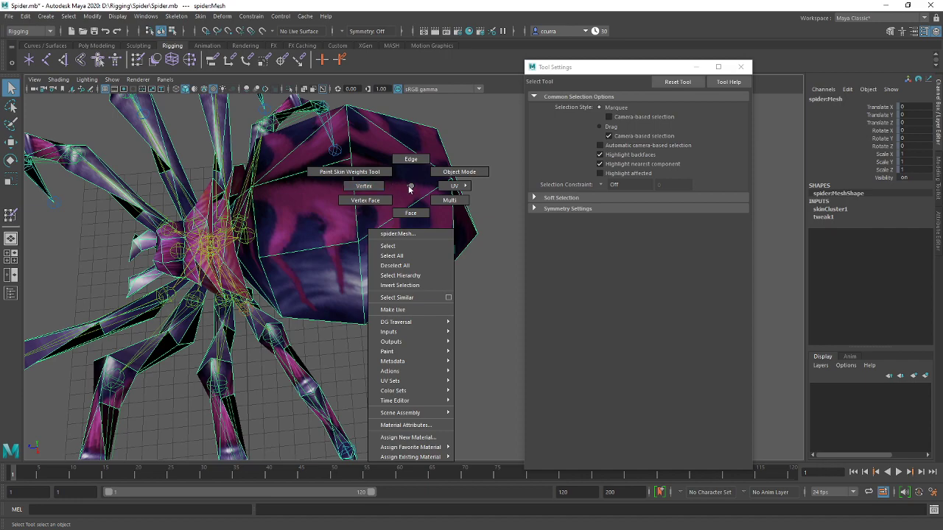
left_click(374, 190)
left_click_drag(374, 190, 398, 295, "alt")
left_click(485, 247)
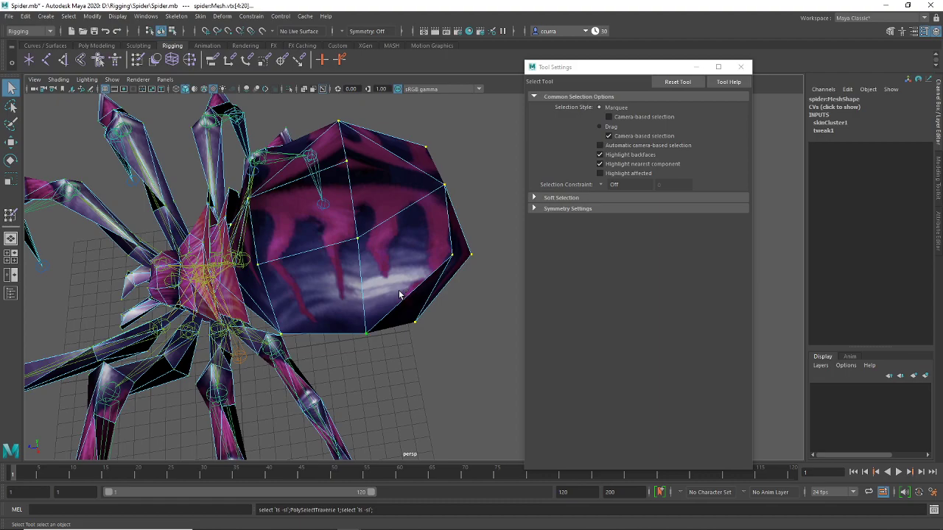
left_click_drag(292, 327, 322, 313, "alt")
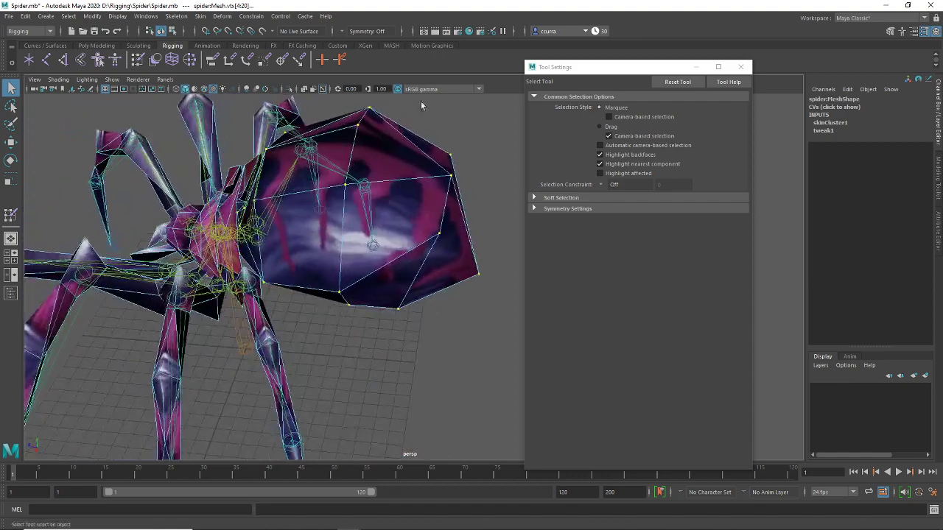
Flood the selected abdomen vertices with full butt joint weight (Value 1.0), then return to the Select Tool
left_click(131, 62)
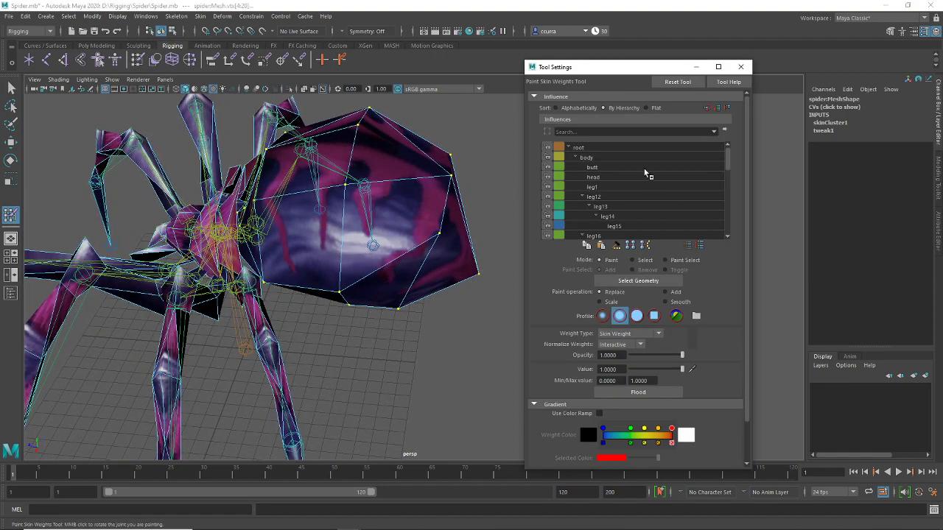
left_click(610, 168)
left_click_drag(346, 266, 375, 221, "alt")
left_click(638, 393)
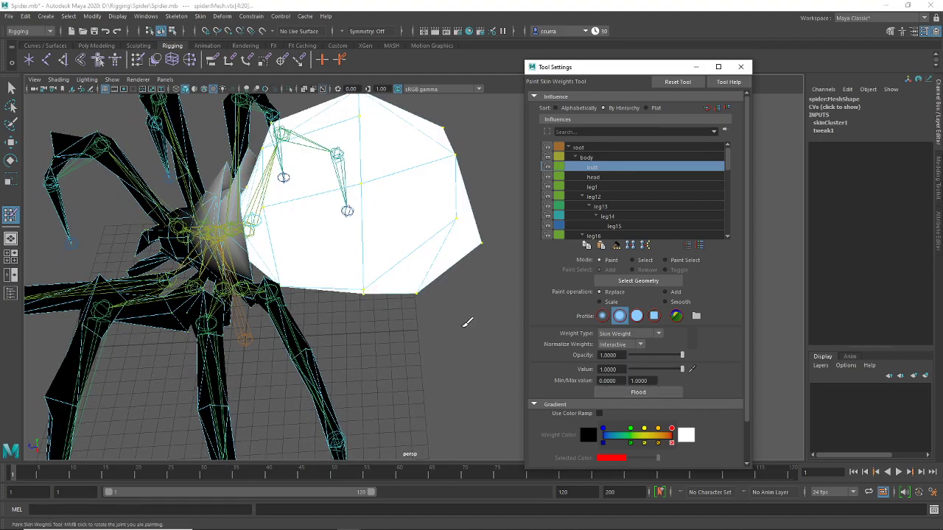
mouse_move(420, 346)
left_mouse_down("alt")
mouse_move(453, 309)
mouse_move(440, 227)
mouse_move(424, 309)
mouse_move(432, 331)
mouse_move(385, 331)
mouse_move(420, 323)
mouse_move(415, 316)
mouse_move(429, 305)
mouse_move(401, 347)
mouse_move(404, 317)
left_mouse_up("alt")
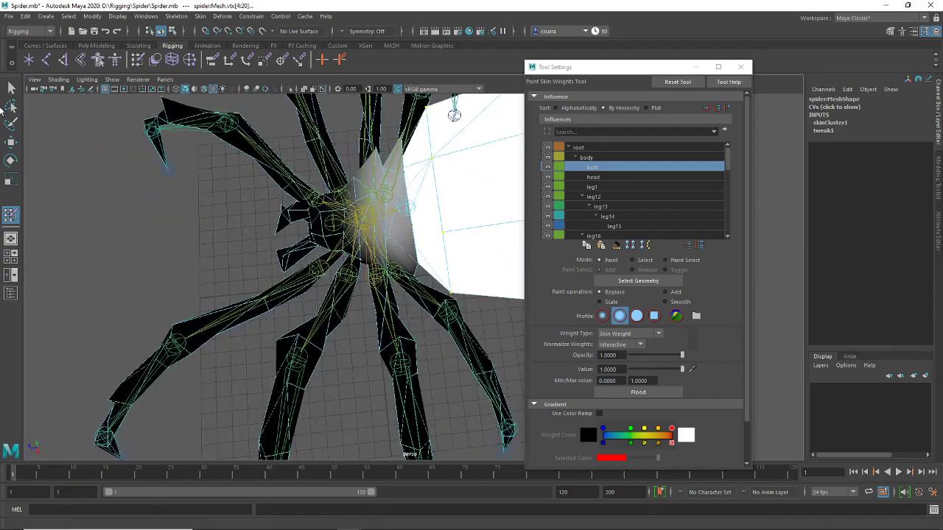
left_click(11, 88)
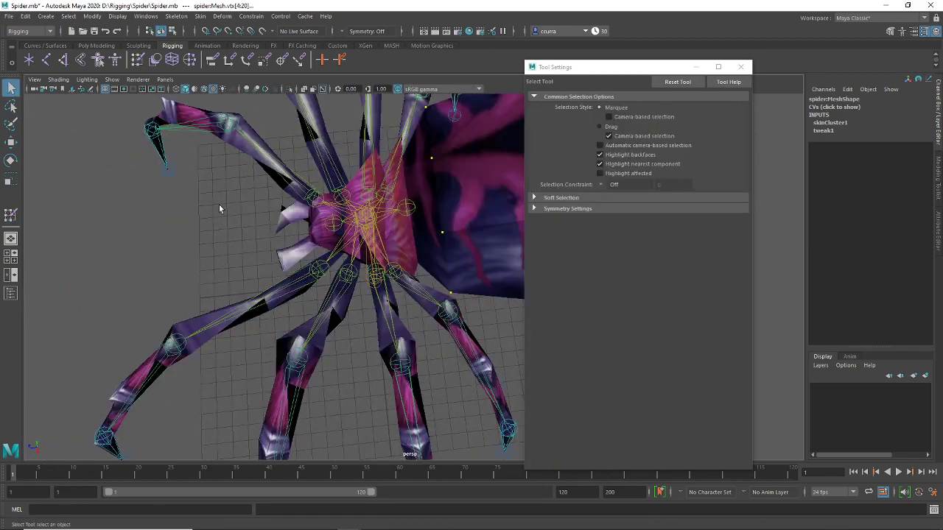
Test-rotate the butt joint, then undo the rotation
left_click(416, 209)
left_click_drag(484, 233, 290, 322, "alt")
key("e")
key("ctrl+z")
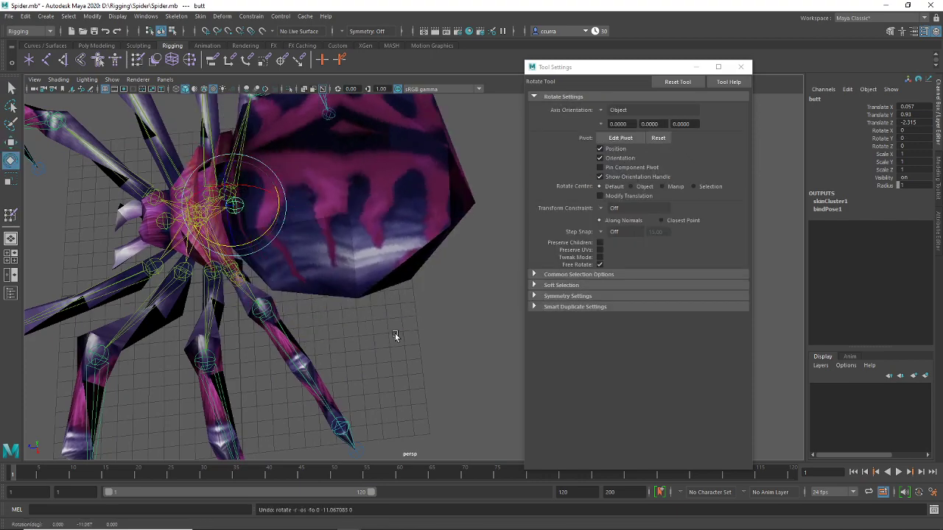
left_click(395, 334)
left_click_drag(395, 334, 244, 249, "alt")
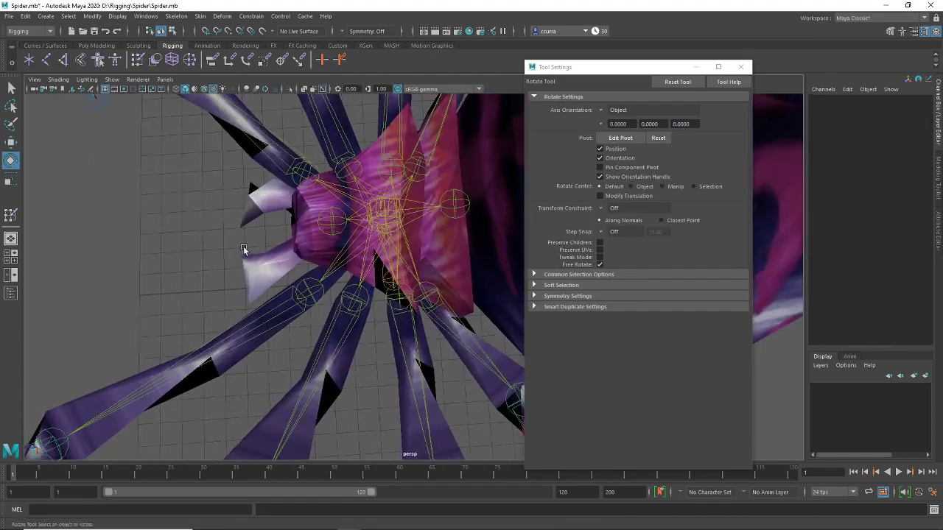
Select the leg8 joint to check how the leg deforms
left_click(245, 239)
right_click(252, 207)
left_click(210, 224)
scroll(210, 224, "down", 5)
mouse_move(210, 225)
left_mouse_down("alt")
mouse_move(309, 194)
mouse_move(296, 229)
mouse_move(303, 258)
mouse_move(317, 228)
mouse_move(311, 293)
mouse_move(368, 221)
left_mouse_up("alt")
left_click(295, 229)
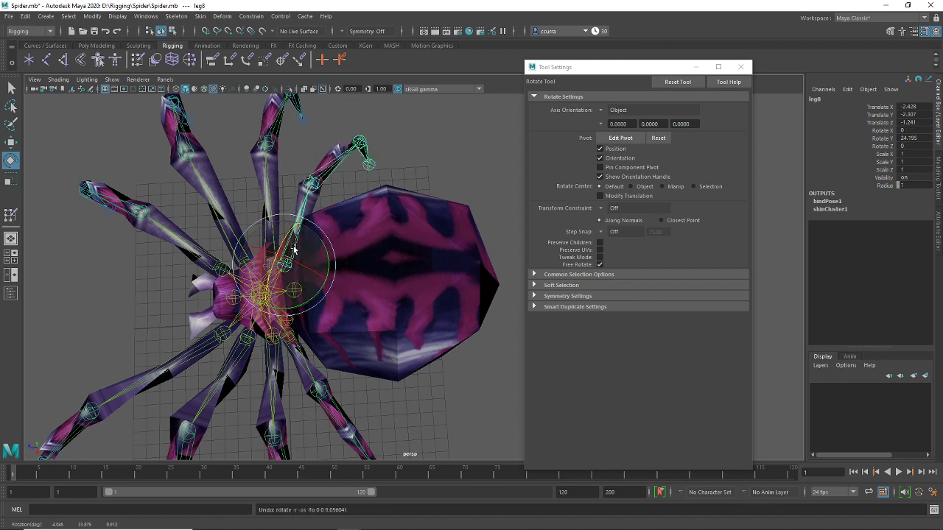
left_click(415, 172)
left_click_drag(414, 172, 279, 239, "alt")
Select vertices on the pale fangs at the head's front and grow the selection
left_click(279, 239)
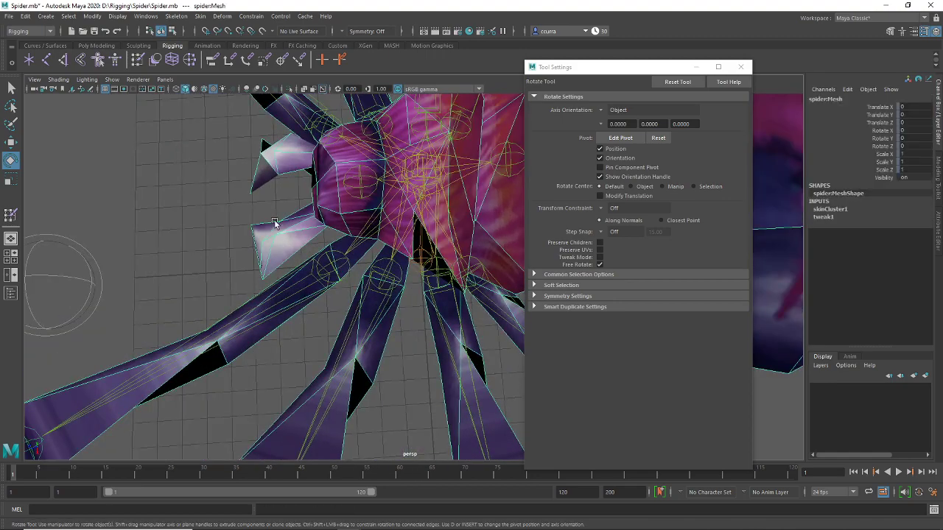
right_click(267, 175)
right_click_drag(235, 172, 234, 173)
left_click_drag(210, 248, 221, 287, "alt")
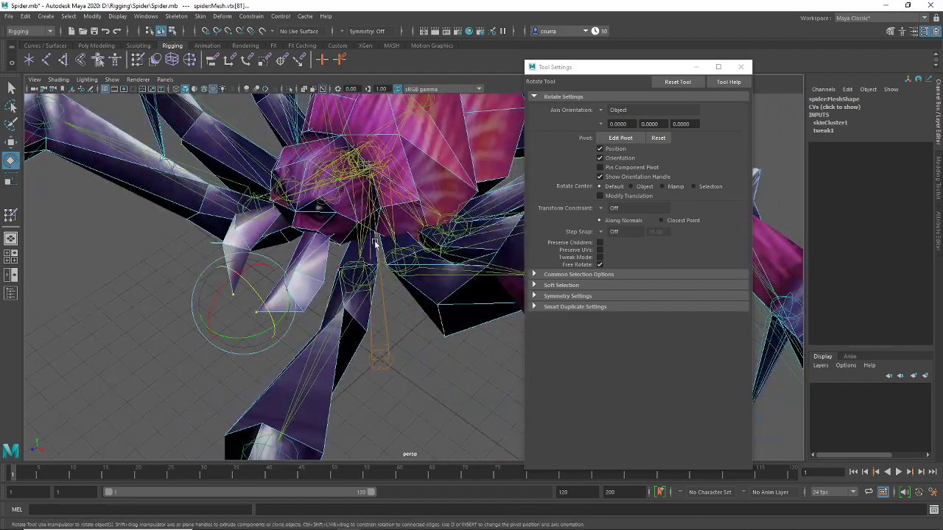
left_click_drag(374, 244, 351, 259, "alt")
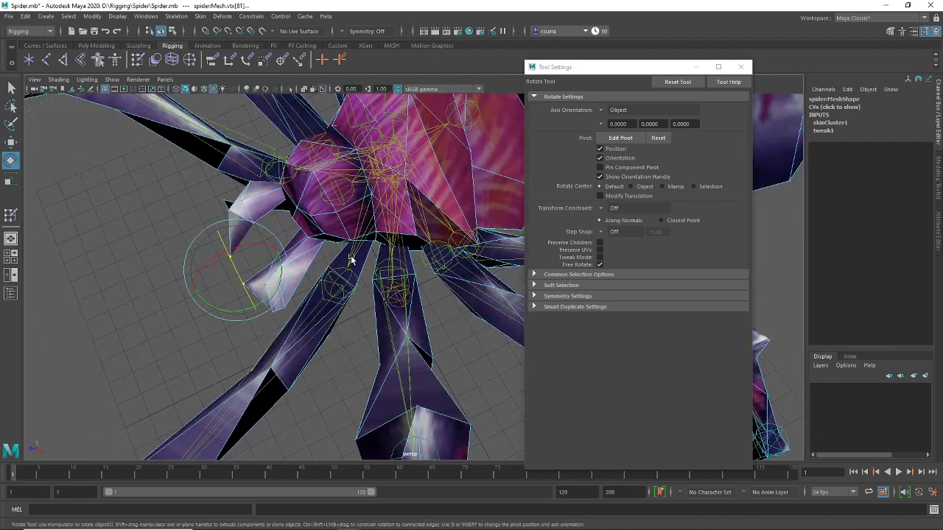
key("shift+period")
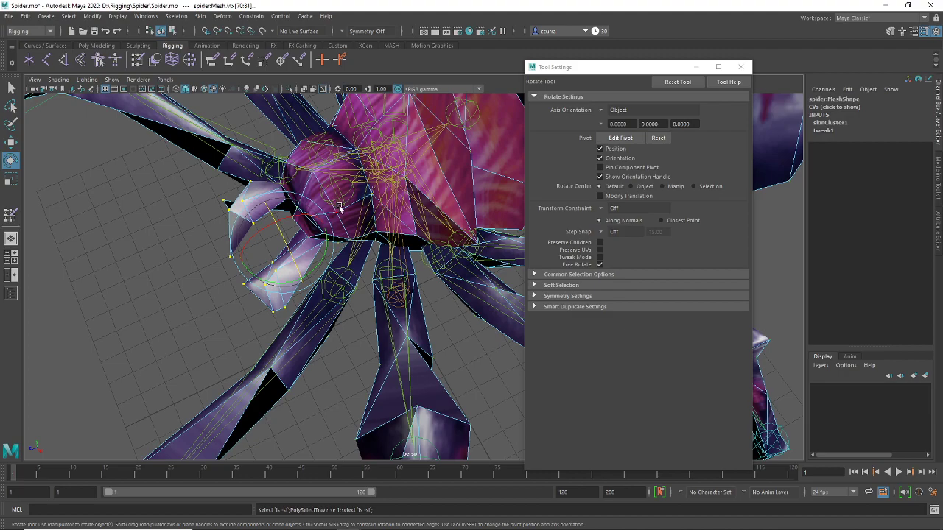
left_click_drag(339, 209, 216, 257, "alt")
left_click_drag(347, 253, 311, 253, "alt")
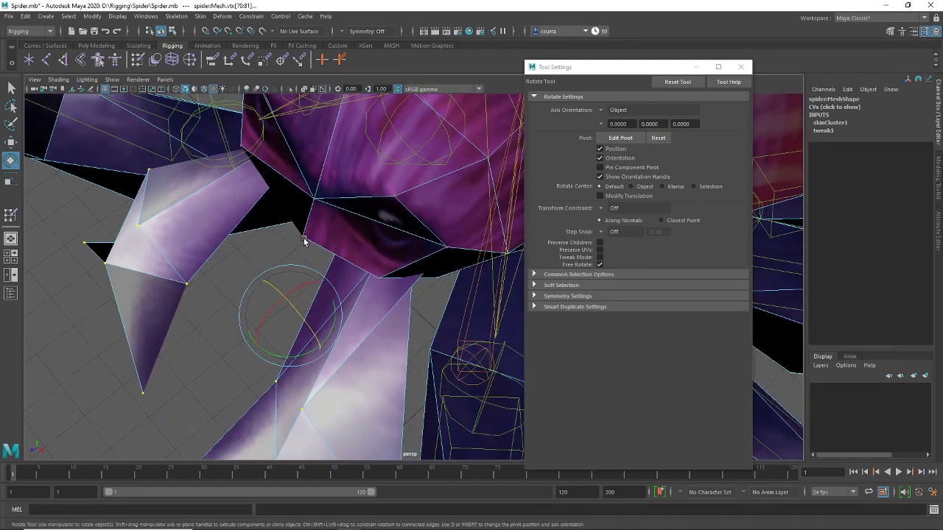
left_click_drag(352, 275, 384, 246, "alt")
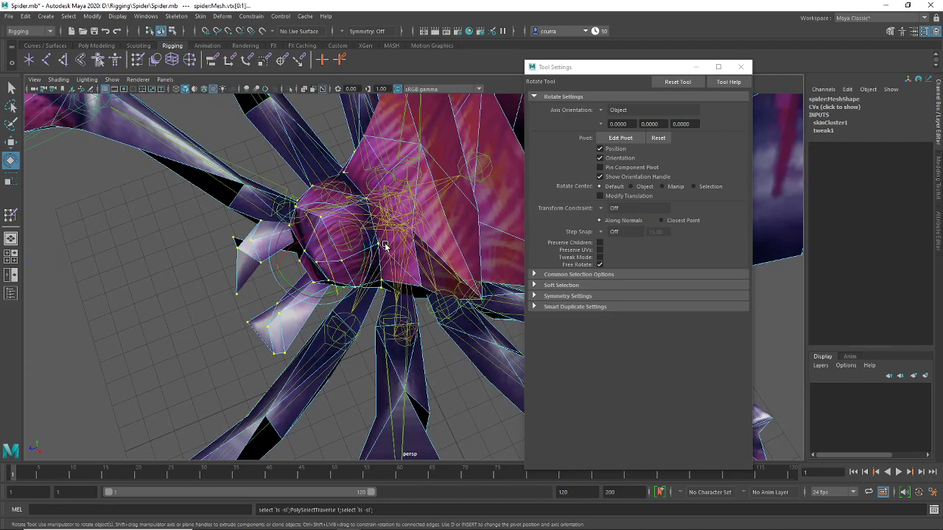
mouse_move(380, 248)
left_mouse_down("alt")
mouse_move(373, 174)
mouse_move(383, 208)
mouse_move(284, 184)
left_mouse_up("alt")
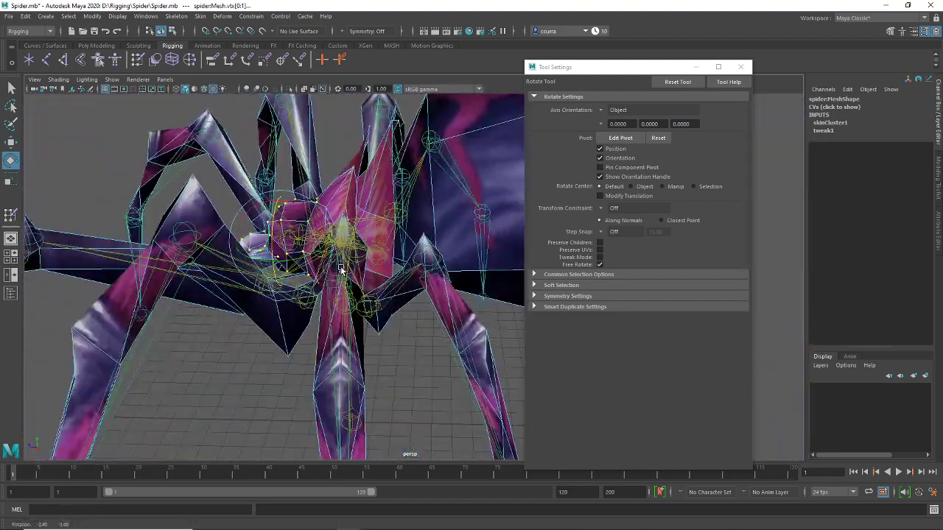
Test-rotate and test-move the head joint to check how the fangs deform
left_click(137, 66)
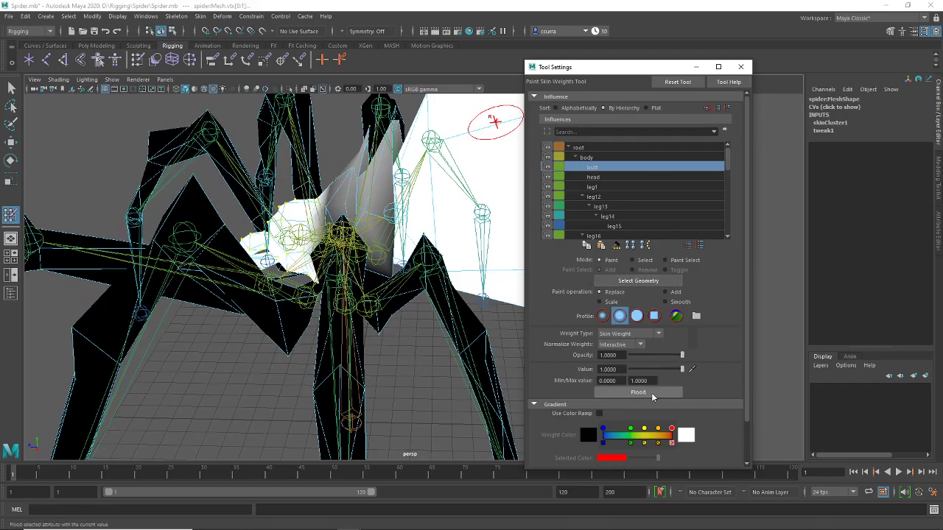
mouse_move(412, 346)
left_mouse_down("alt")
mouse_move(391, 316)
mouse_move(418, 216)
mouse_move(497, 213)
mouse_move(413, 312)
mouse_move(316, 295)
left_mouse_up("alt")
key("q")
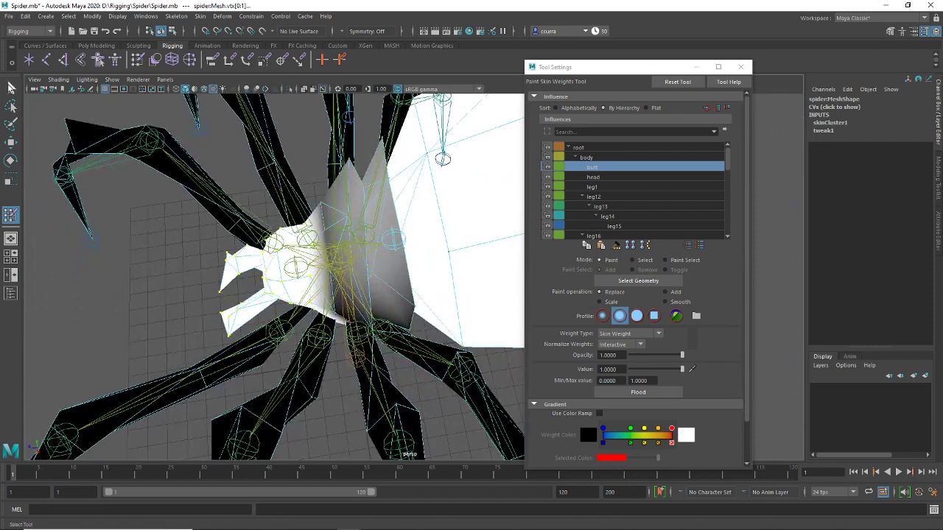
left_click(298, 268)
key("e")
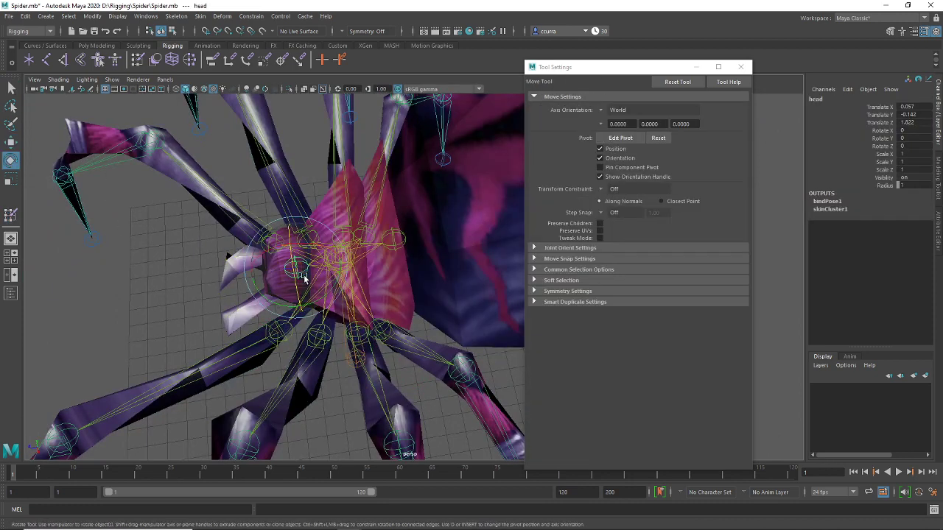
left_click_drag(295, 306, 304, 303)
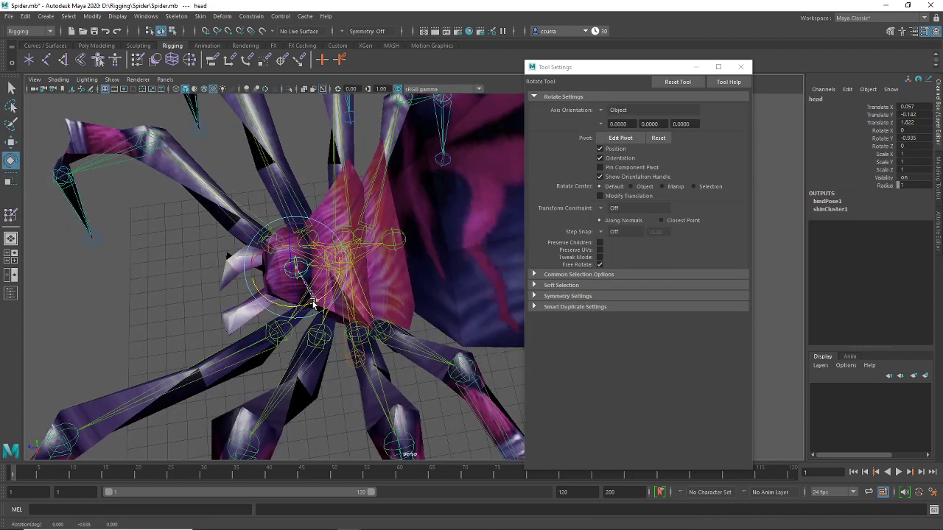
left_click_drag(402, 346, 398, 317, "alt")
key("super")
left_click(315, 134)
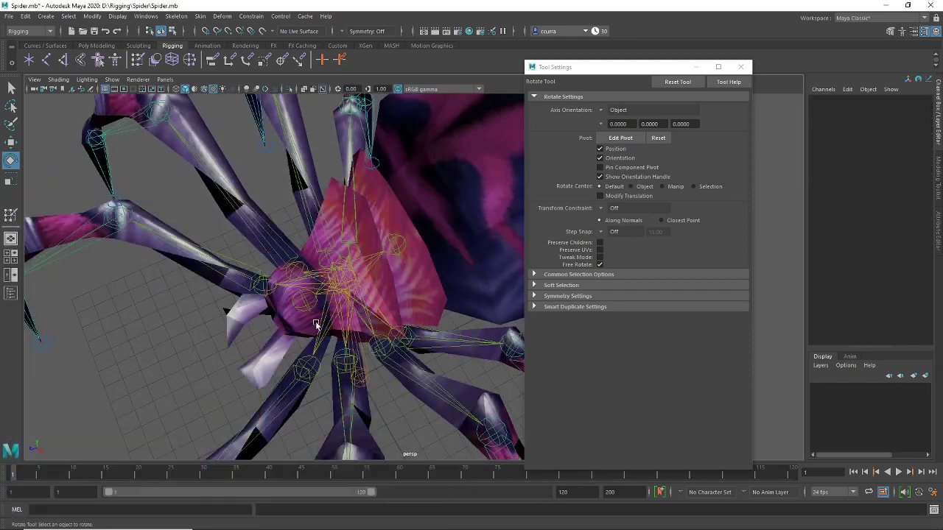
key("w")
left_click_drag(304, 301, 301, 298)
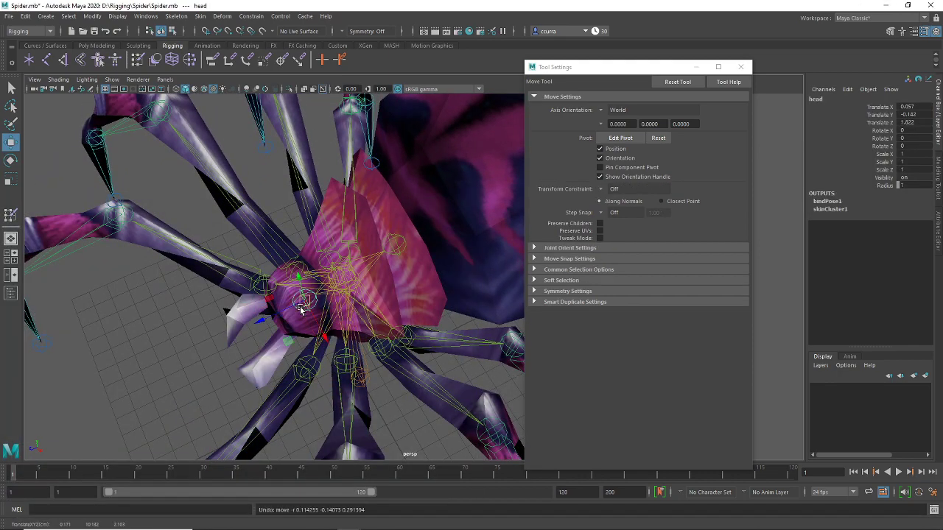
left_click(301, 309)
Reselect the fang vertices and flood them with full head joint weight
key("F8")
left_click(301, 315)
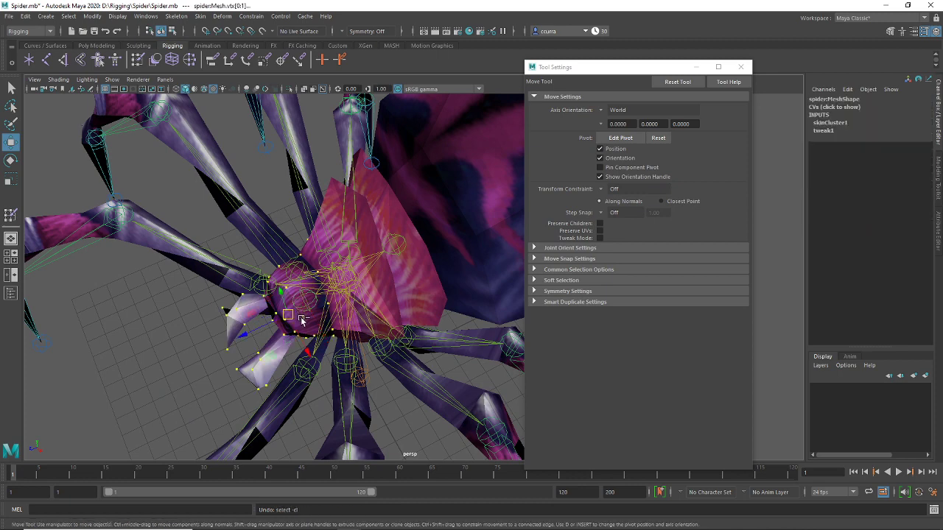
left_click_drag(416, 361, 332, 347, "alt")
left_click(136, 61)
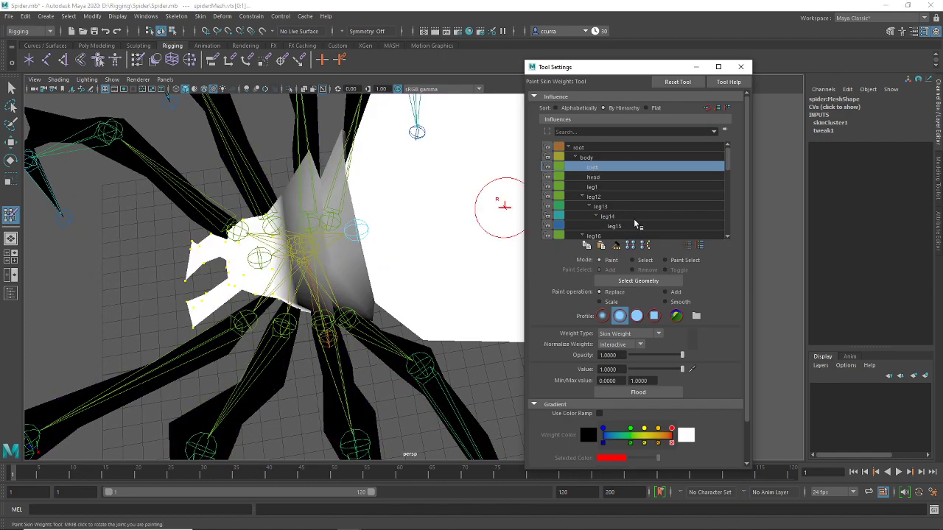
left_click(609, 178)
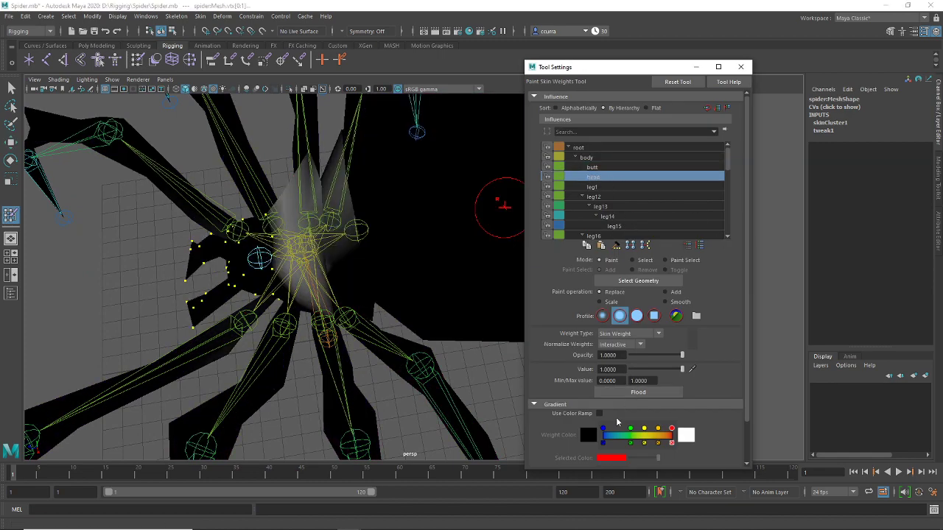
left_click(620, 397)
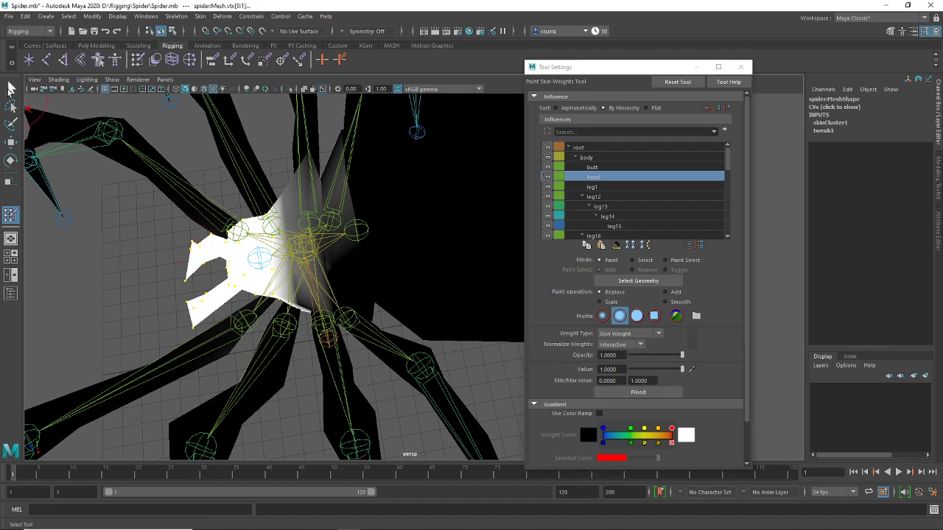
left_click(10, 88)
Test-rotate the butt and head joints to check the body's deformation
left_click(358, 231)
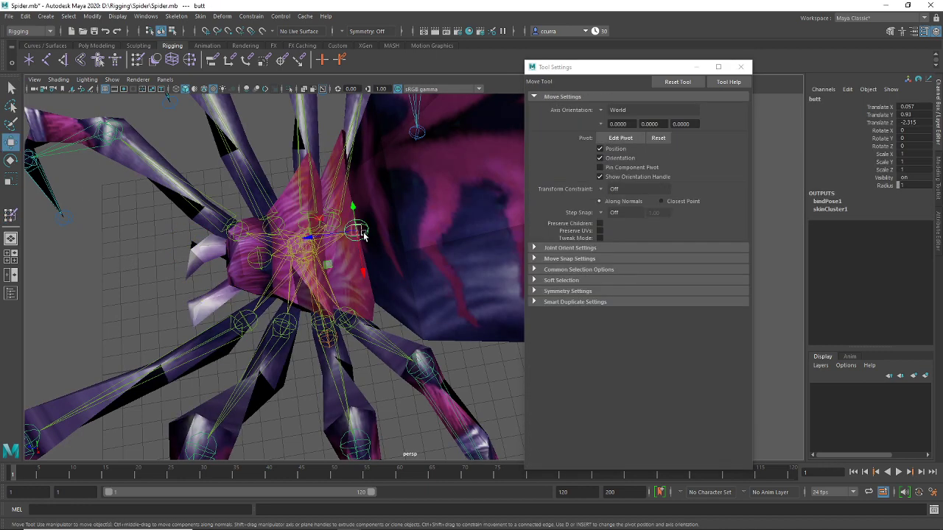
key("e")
left_click_drag(374, 257, 380, 271)
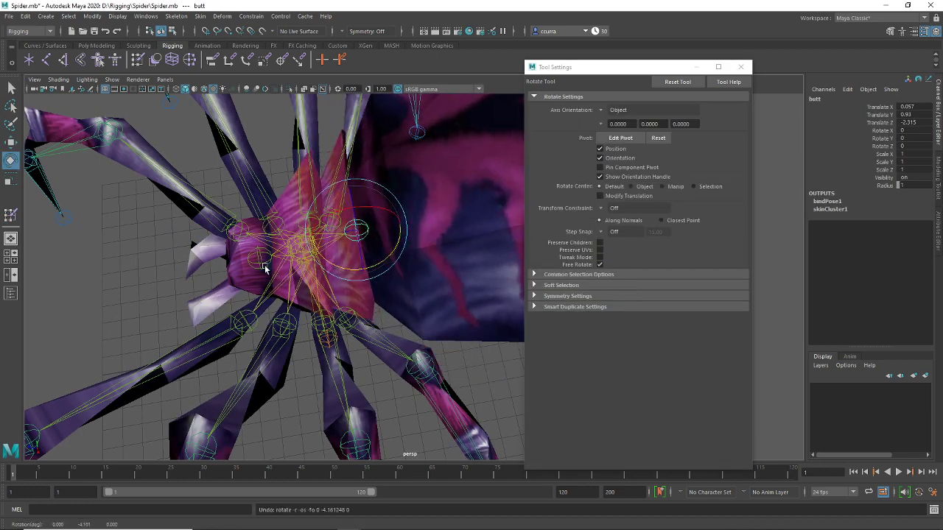
left_click(262, 263)
left_click_drag(280, 273, 118, 279)
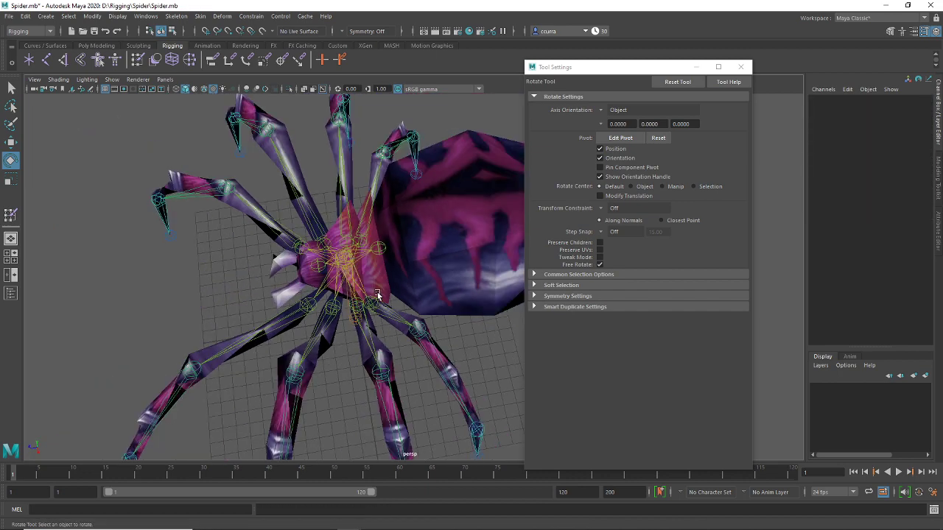
left_click_drag(378, 294, 472, 191, "alt")
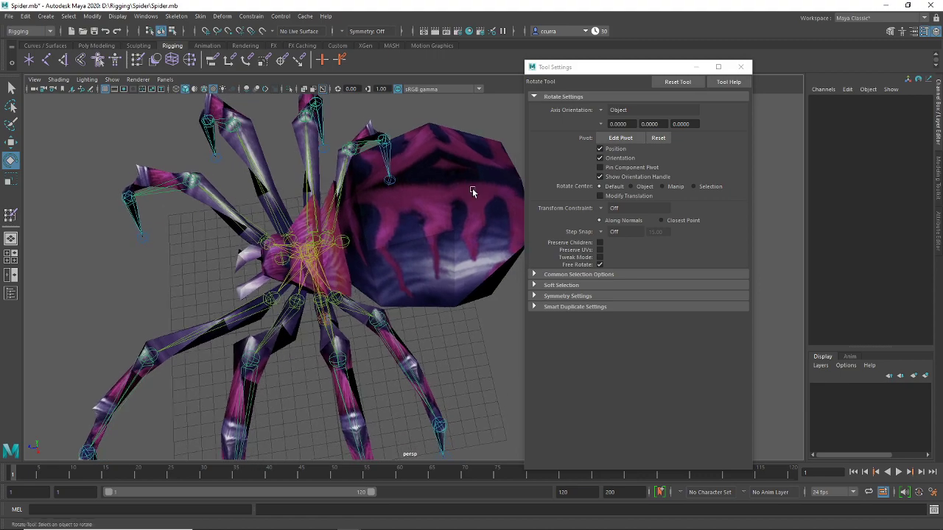
left_click_drag(683, 71, 743, 74)
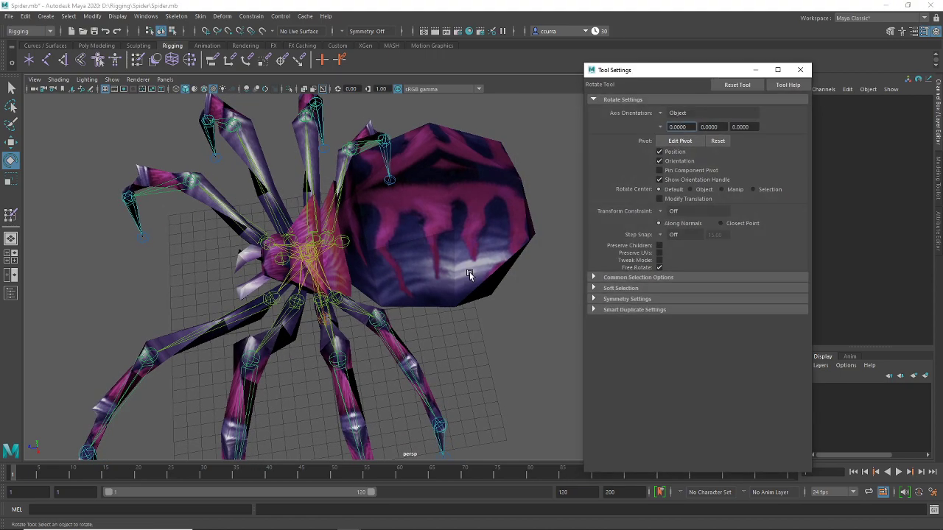
left_click_drag(492, 340, 413, 277, "alt")
Test-rotate the leg5 and leg16 joints, then undo back to the rest pose
left_click(392, 313)
left_click_drag(386, 313, 388, 315)
left_click(272, 271)
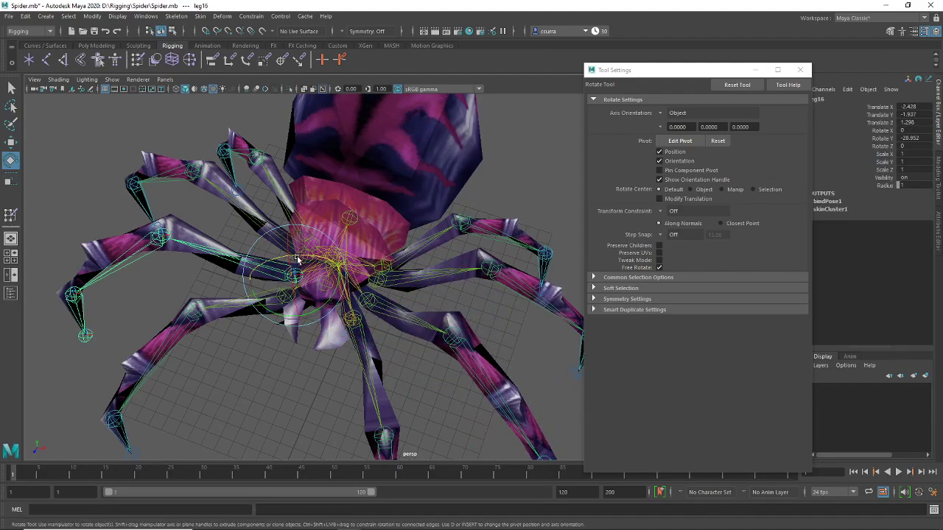
left_click_drag(298, 259, 292, 325)
key("super")
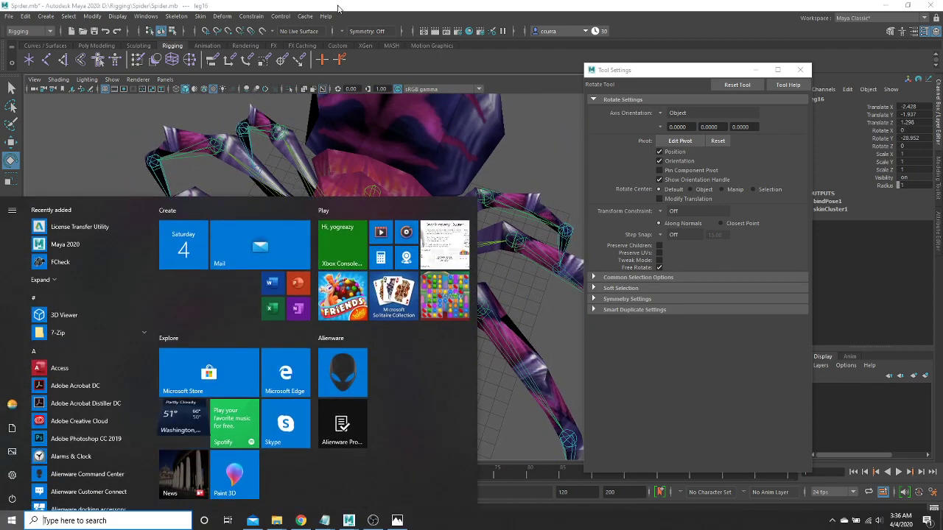
key("super")
left_click_drag(352, 232, 332, 232)
key("ctrl+z")
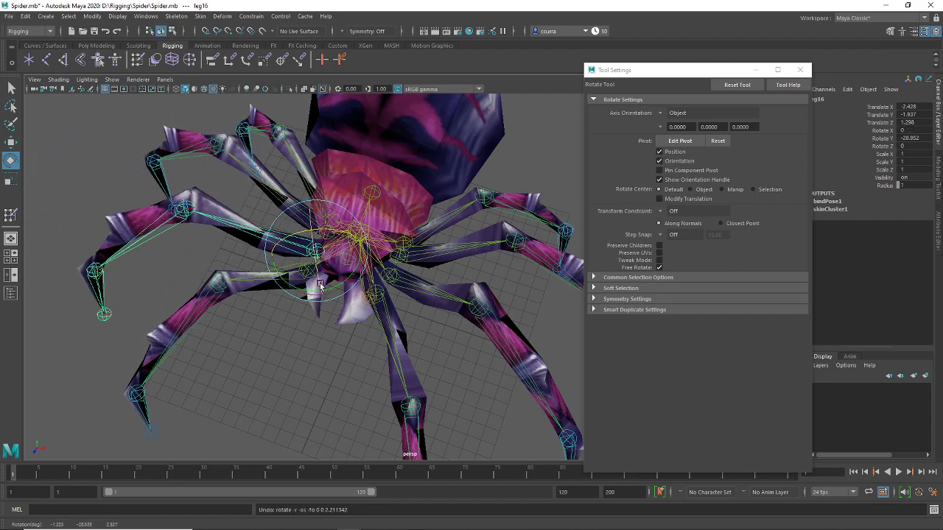
left_click(291, 361)
left_click_drag(291, 361, 354, 239, "alt")
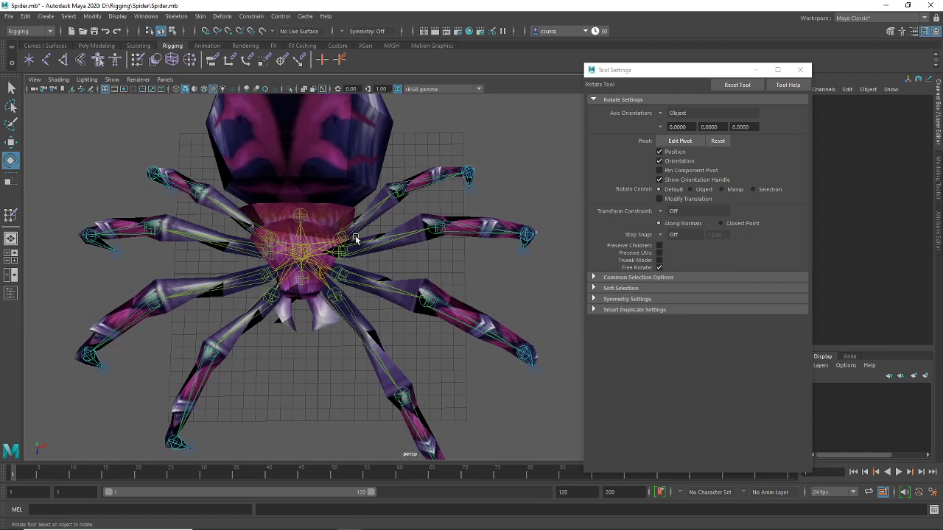
Select the spider mesh and turn off Joints in the viewport Show menu
left_click(356, 235)
left_click(396, 215)
left_click(396, 217)
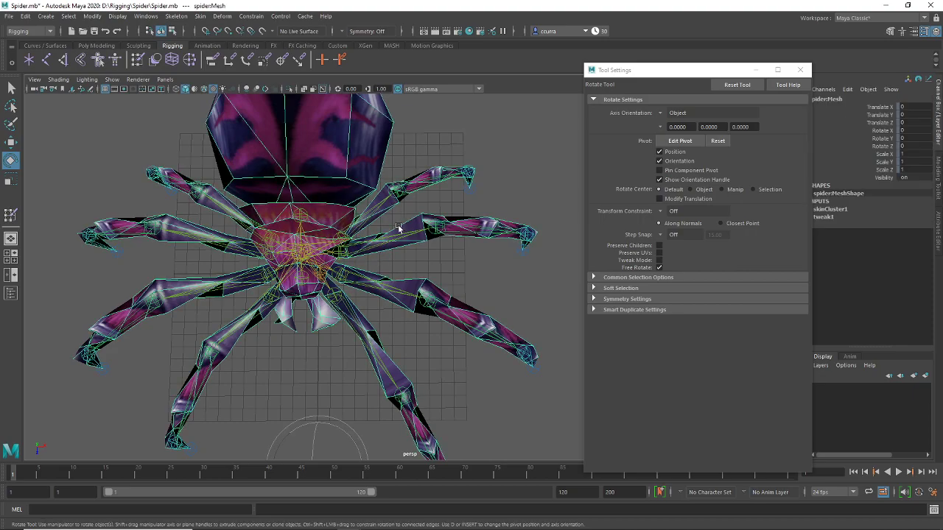
left_click_drag(398, 229, 356, 248, "alt")
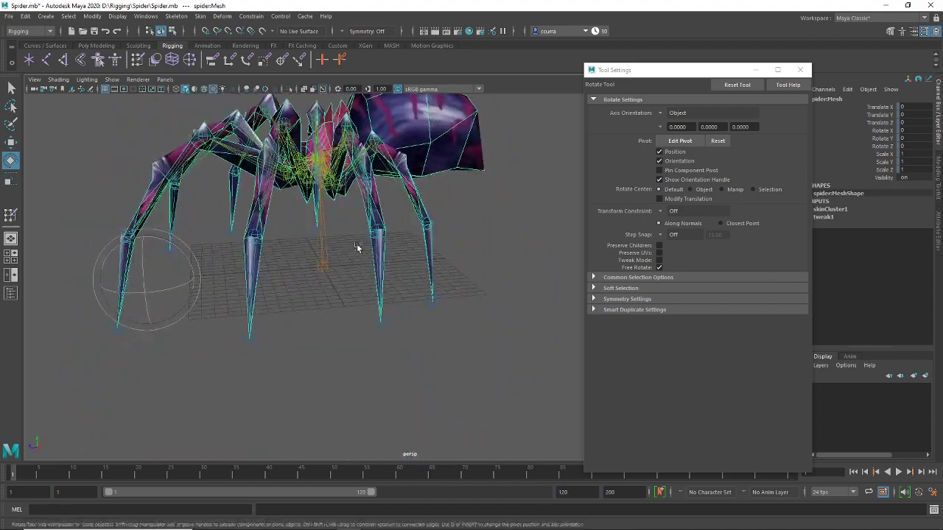
left_click_drag(355, 209, 456, 220, "alt")
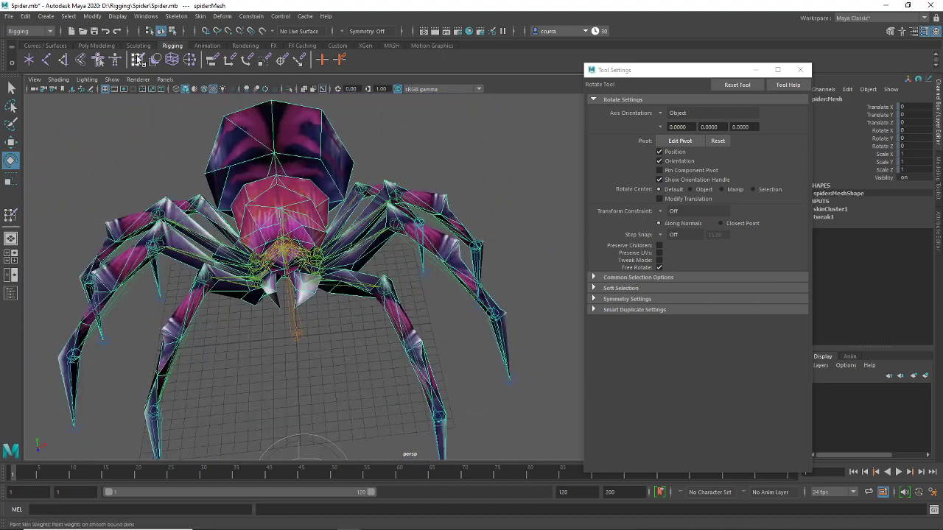
left_click(112, 80)
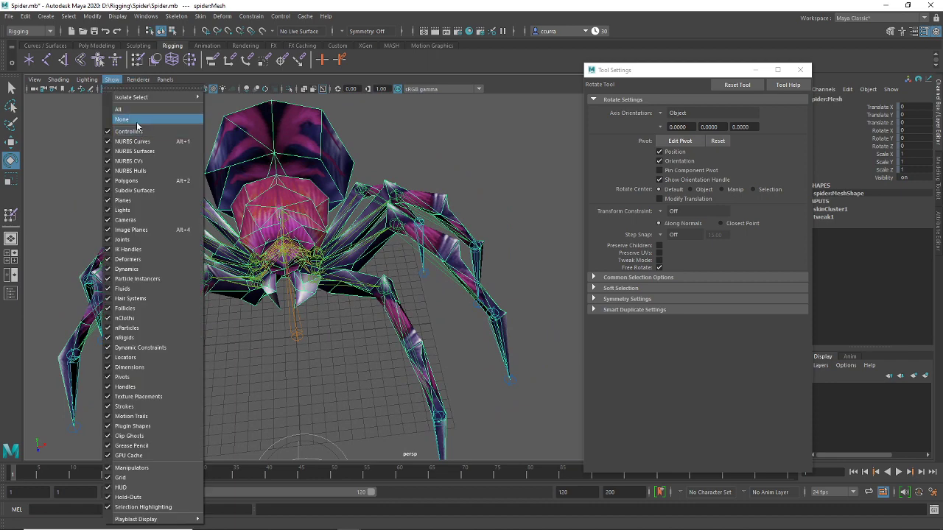
left_click(122, 239)
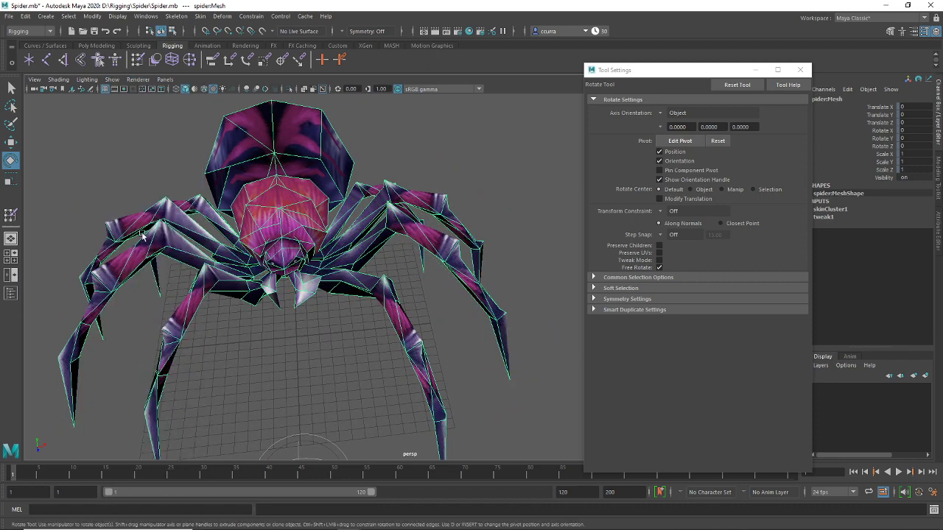
left_click_drag(380, 271, 391, 259, "alt")
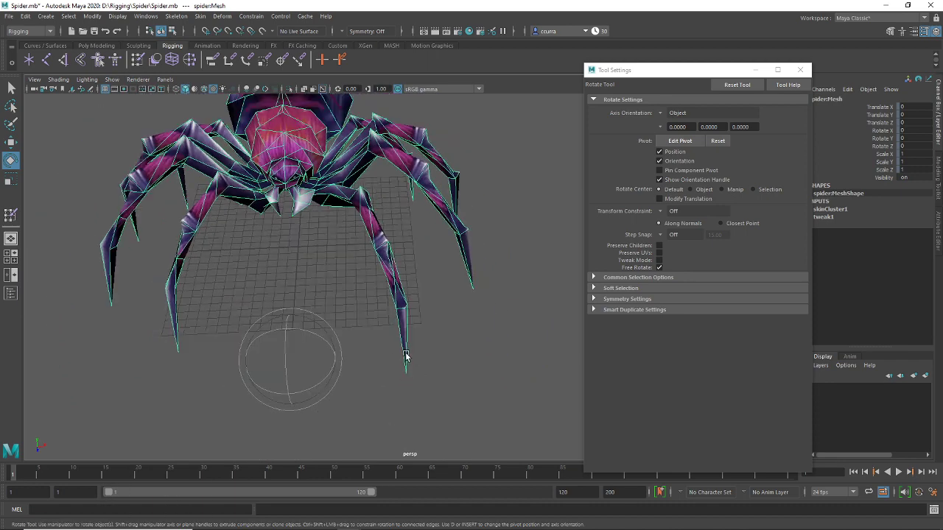
Pick a vertex at the front leg's tip and grow the selection up the leg
right_click_drag(408, 250, 370, 256)
left_click(400, 379)
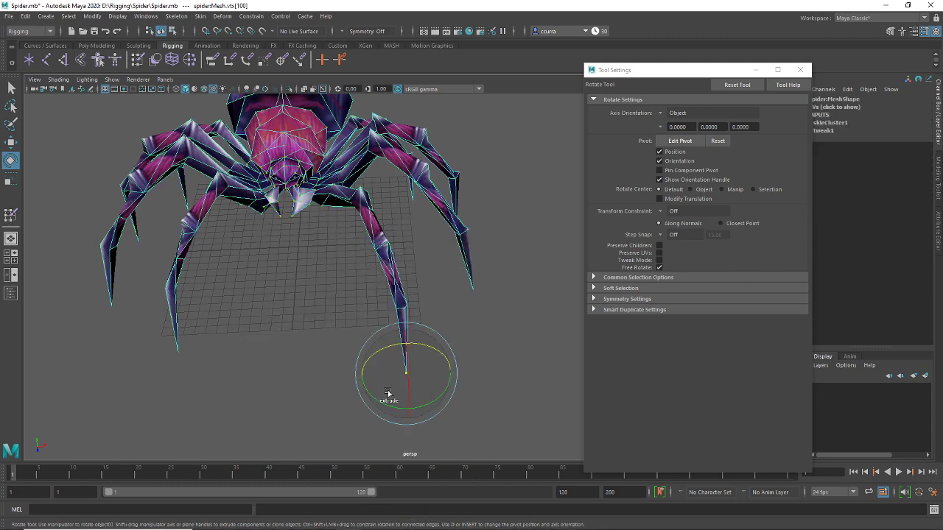
key("shift+period")
left_click_drag(378, 368, 311, 366, "alt")
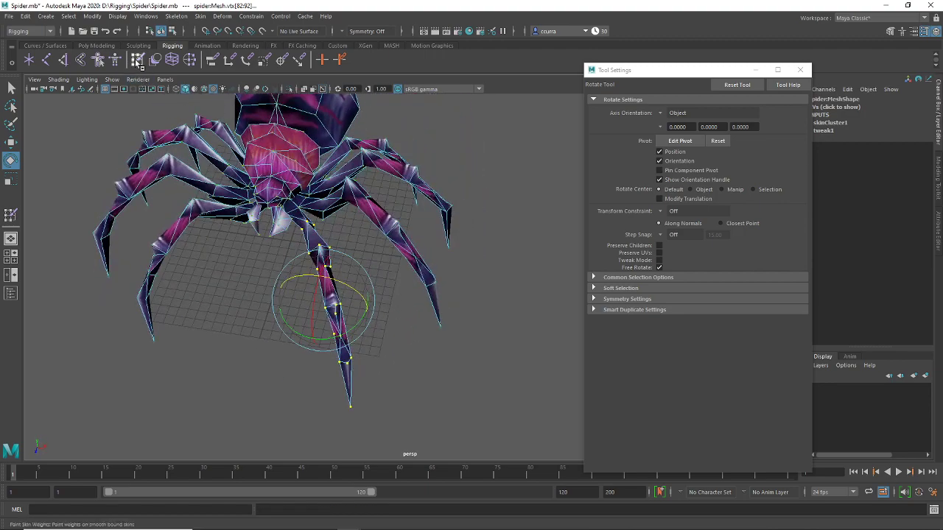
Start Paint Skin Weights and view the body and leg12 joint influences
left_click(137, 61)
left_click_drag(369, 245, 391, 295, "alt")
middle_click_drag(390, 295, 391, 272, "alt")
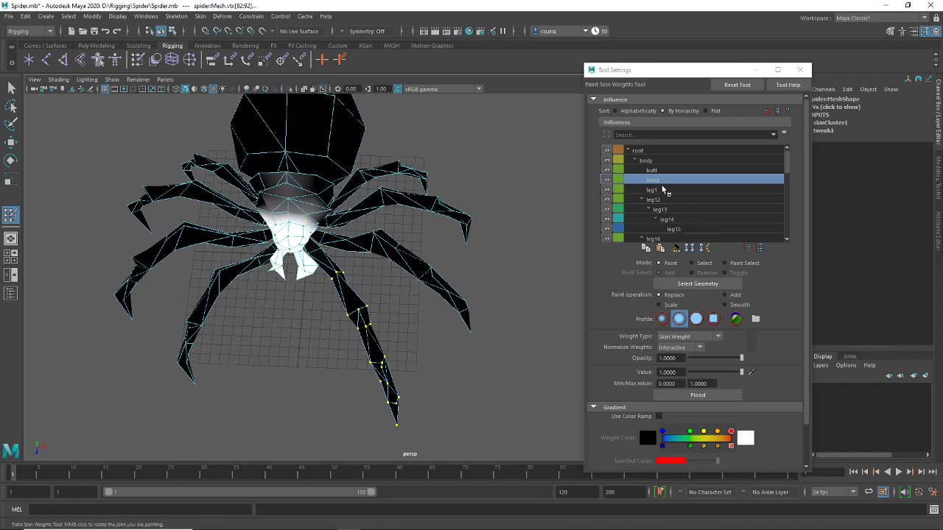
left_click(646, 160)
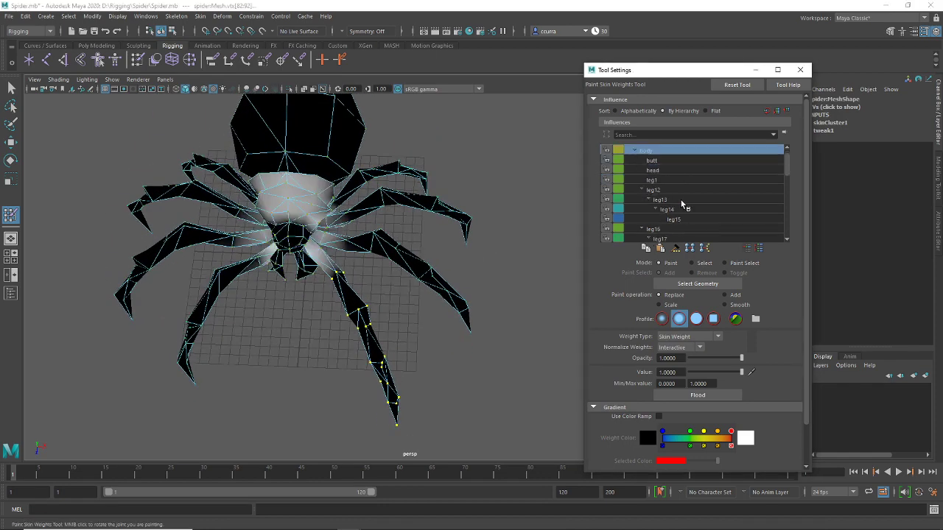
left_click(668, 200)
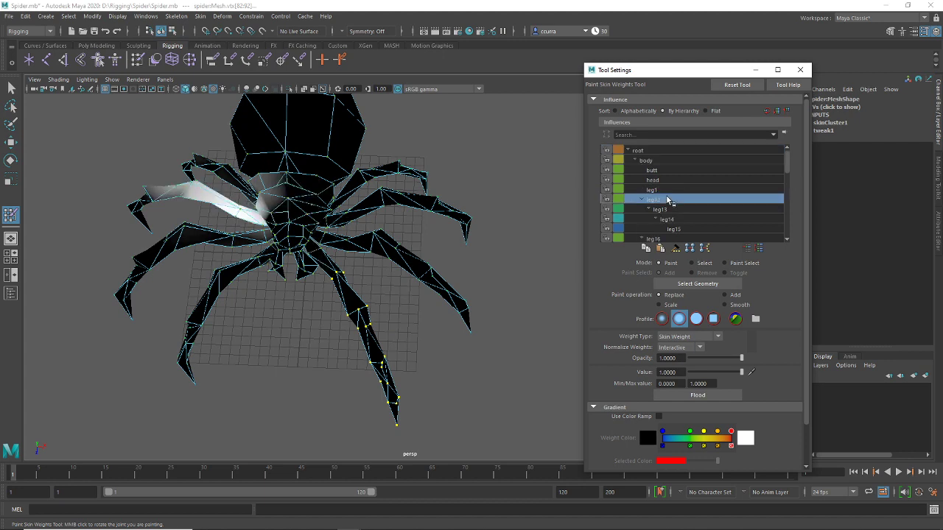
scroll(667, 200, "down", 5)
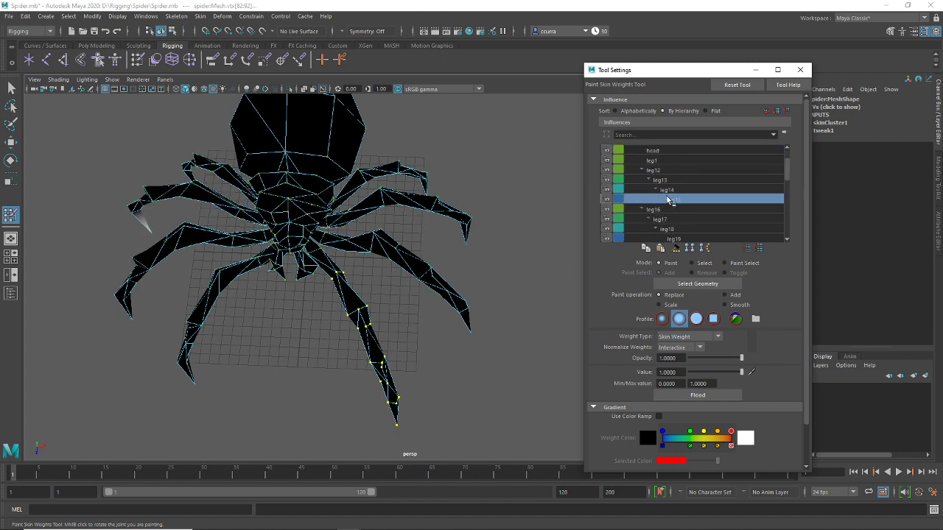
scroll(668, 200, "down", 3)
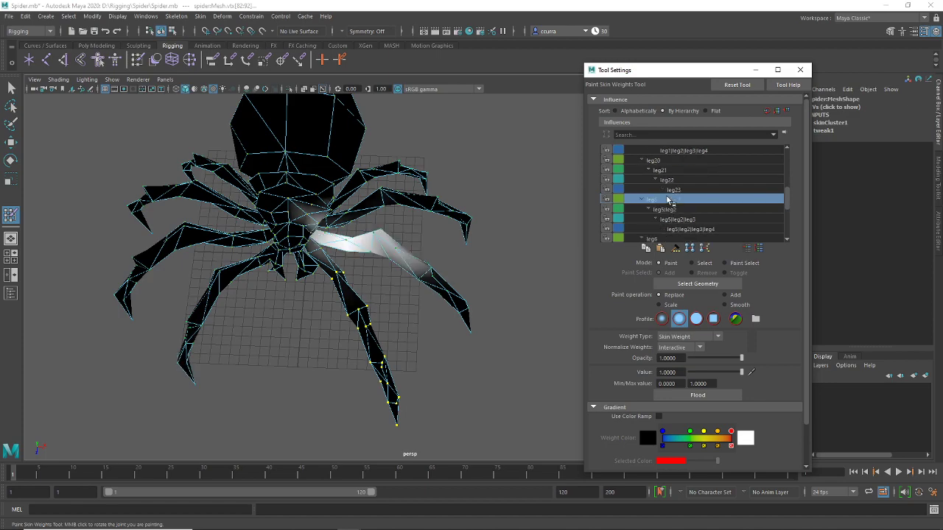
left_click_drag(394, 263, 383, 273, "alt")
left_click_drag(454, 229, 153, 63, "alt")
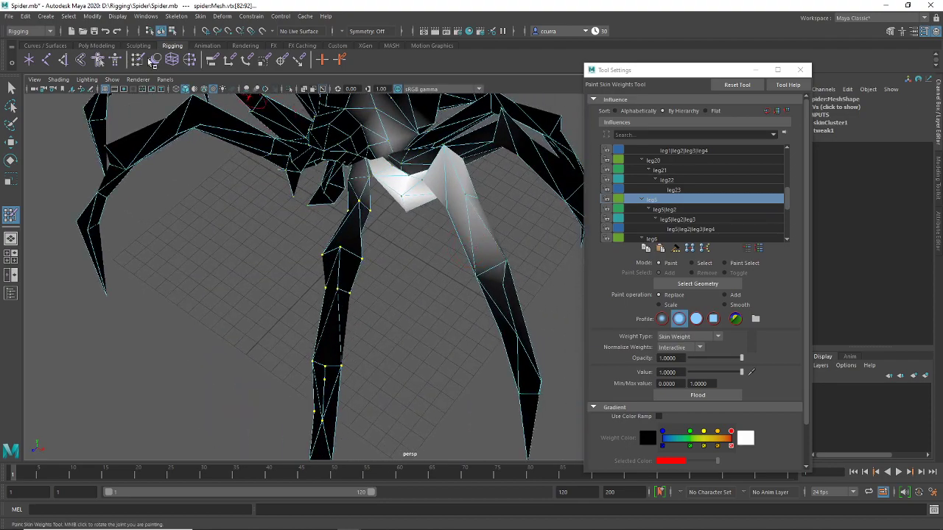
Turn Joints back on in the Show menu and grow the leg vertex selection further
left_click(113, 79)
left_click(147, 242)
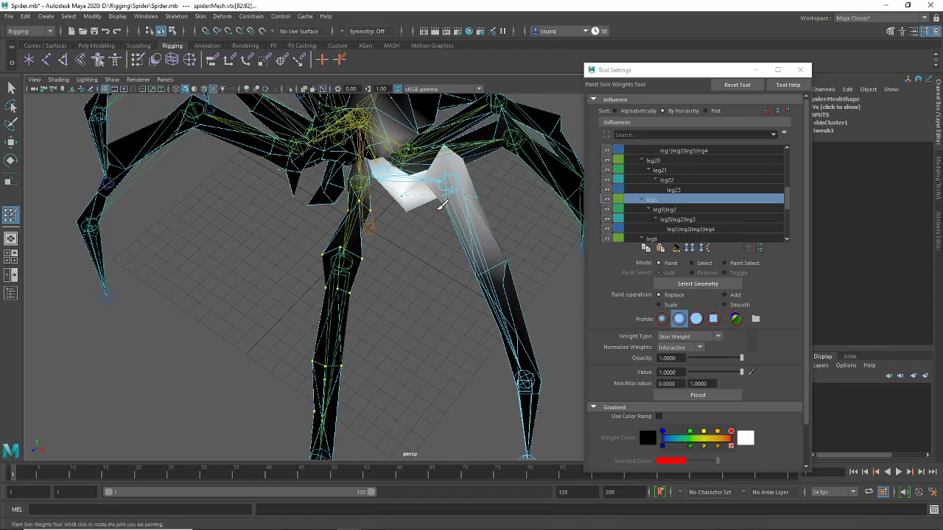
mouse_move(332, 280)
left_mouse_down("alt")
mouse_move(416, 225)
mouse_move(440, 259)
mouse_move(383, 168)
left_mouse_up("alt")
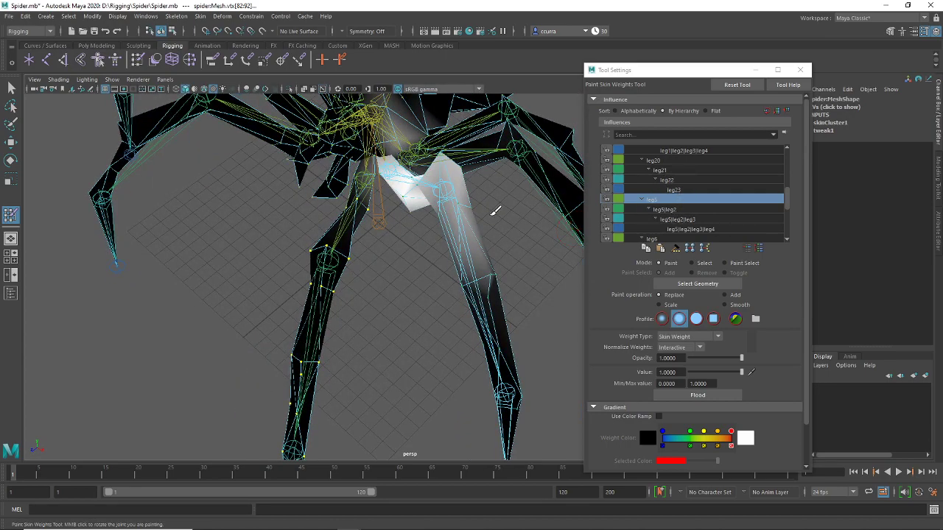
left_click_drag(496, 212, 366, 265, "alt")
scroll(422, 184, "up", 5)
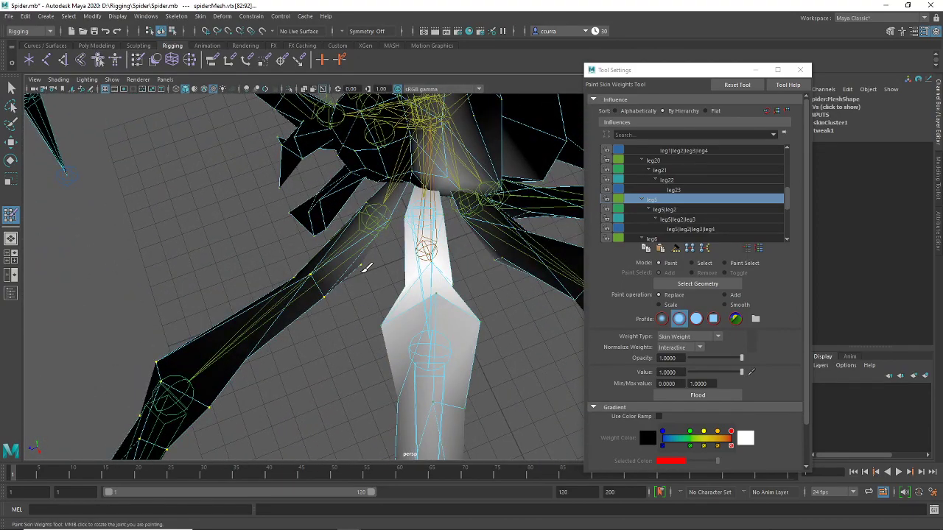
key("shift+period")
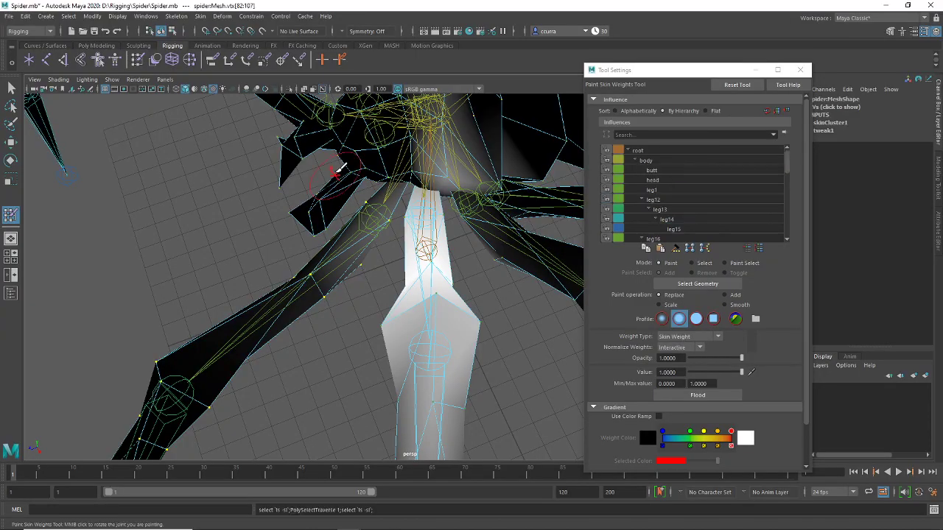
Step through the leg12, leg16, leg19 and leg5|leg2|leg3 influences, then pick leg5
left_click_drag(337, 169, 391, 230, "alt")
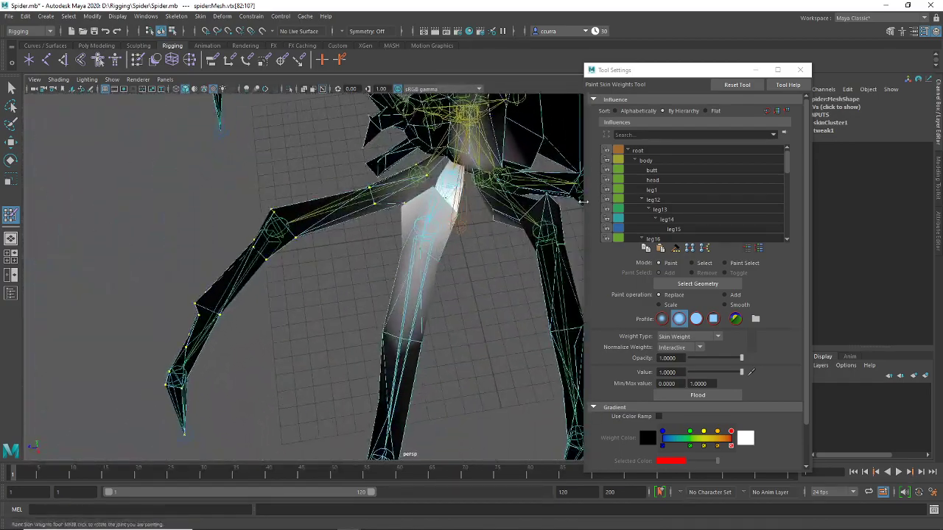
left_click(694, 200)
scroll(686, 206, "down", 2)
left_click(684, 200)
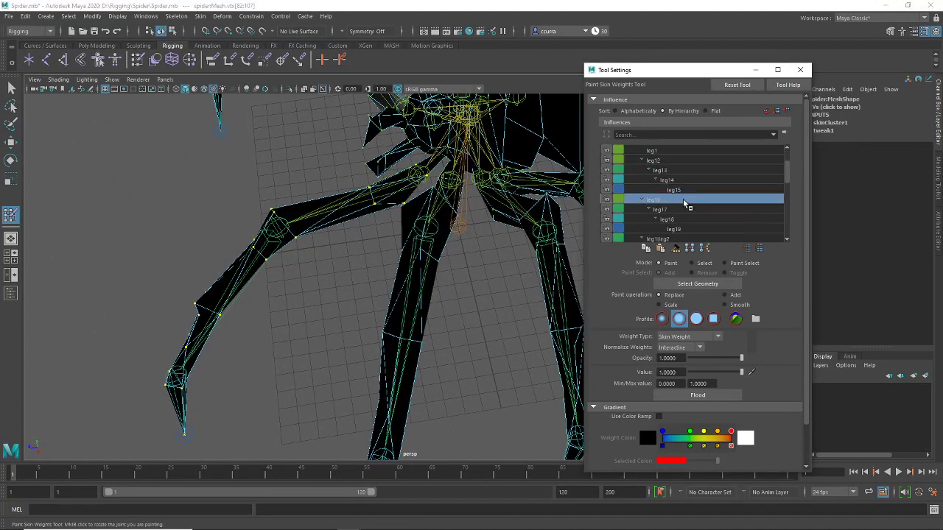
scroll(683, 199, "down", 2)
left_click(683, 199)
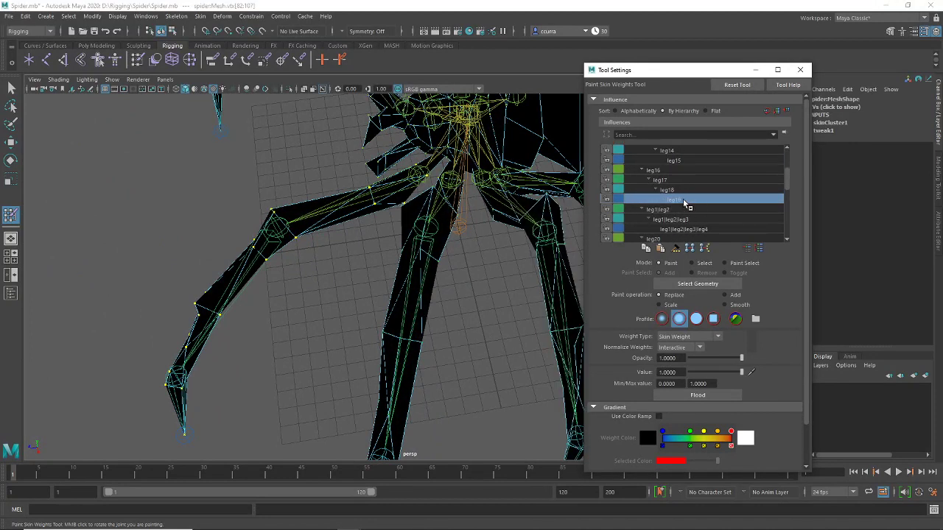
scroll(683, 199, "down", 2)
left_click(683, 199)
scroll(683, 198, "down", 2)
left_click(683, 199)
scroll(683, 199, "down", 2)
left_click(683, 199)
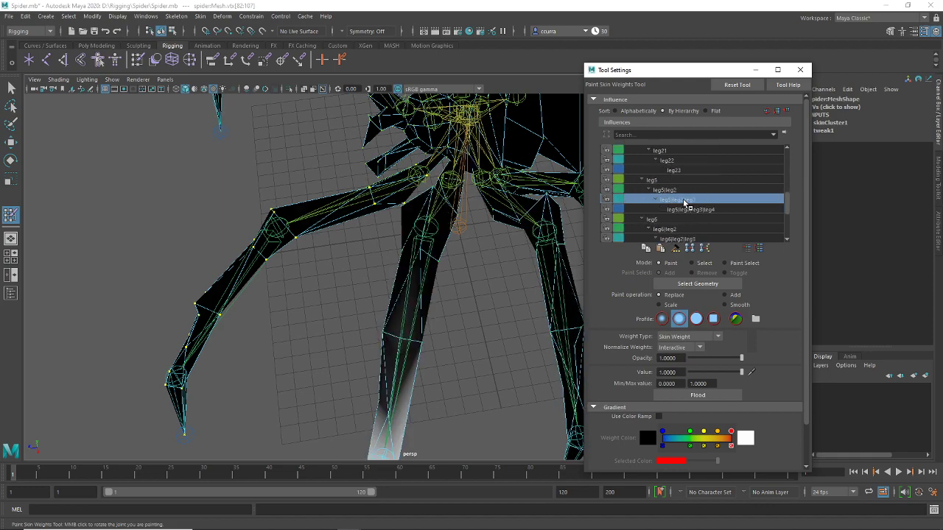
scroll(685, 203, "up", 1)
left_click(685, 200)
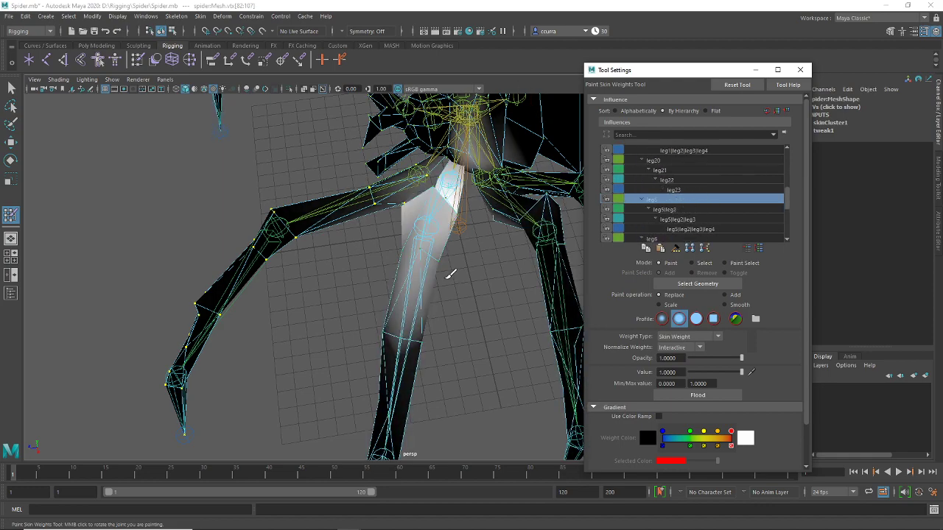
mouse_move(449, 274)
left_mouse_down("alt")
mouse_move(423, 275)
mouse_move(440, 272)
mouse_move(428, 236)
mouse_move(418, 257)
mouse_move(442, 221)
mouse_move(444, 263)
left_mouse_up("alt")
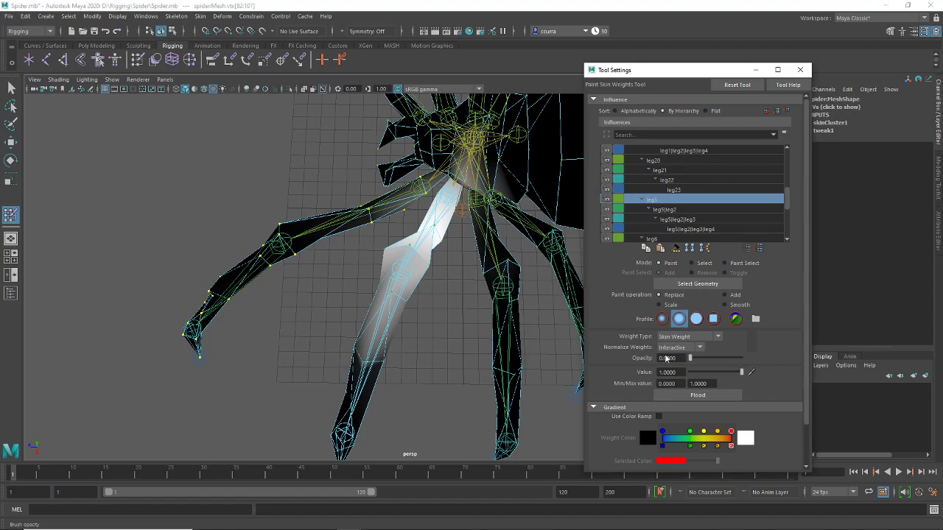
Flood the selected leg vertices fully to leg5, then set the paint Value to 0
left_click(693, 396)
left_click_drag(472, 265, 379, 259, "alt")
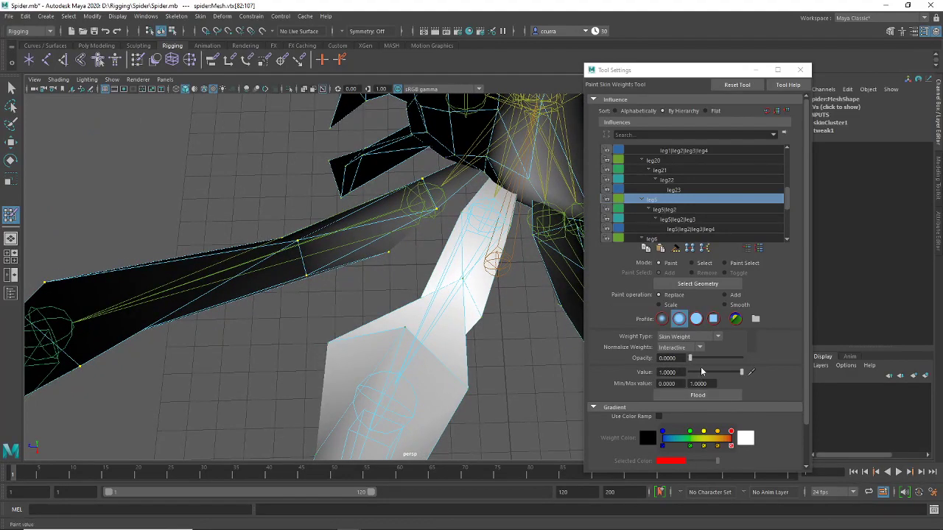
left_click_drag(743, 373, 689, 374)
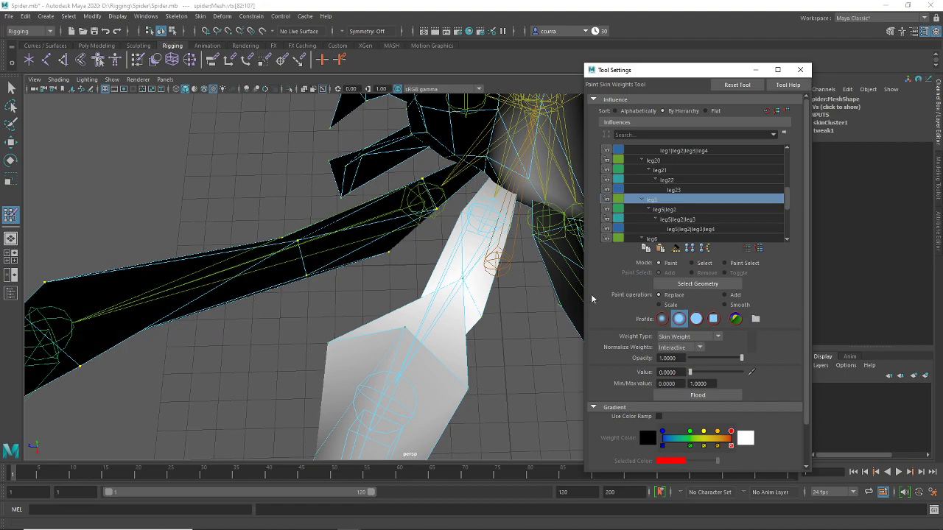
left_click_drag(501, 302, 567, 268, "alt")
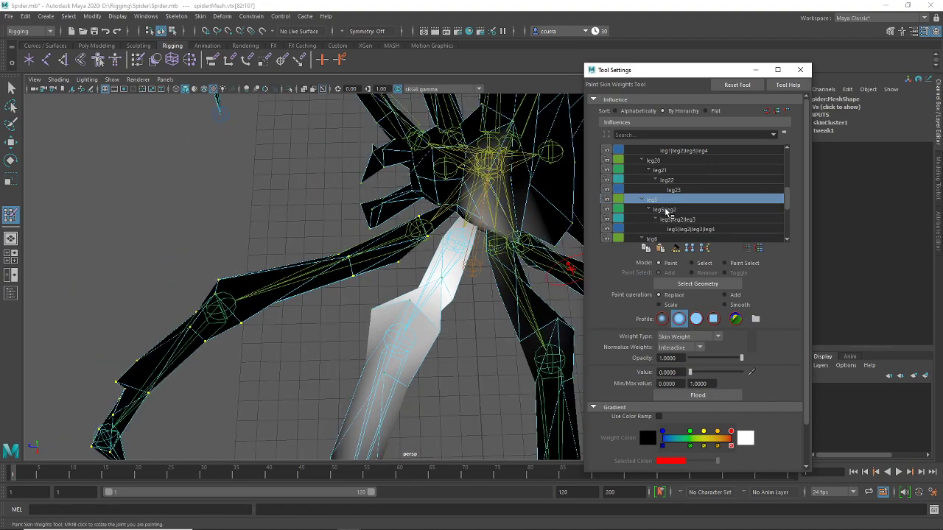
Check the leg5|leg2, leg5|leg2|leg3 and leg5|leg2|leg3|leg4 influence weights
left_click(668, 210)
left_click_drag(412, 243, 386, 274, "alt")
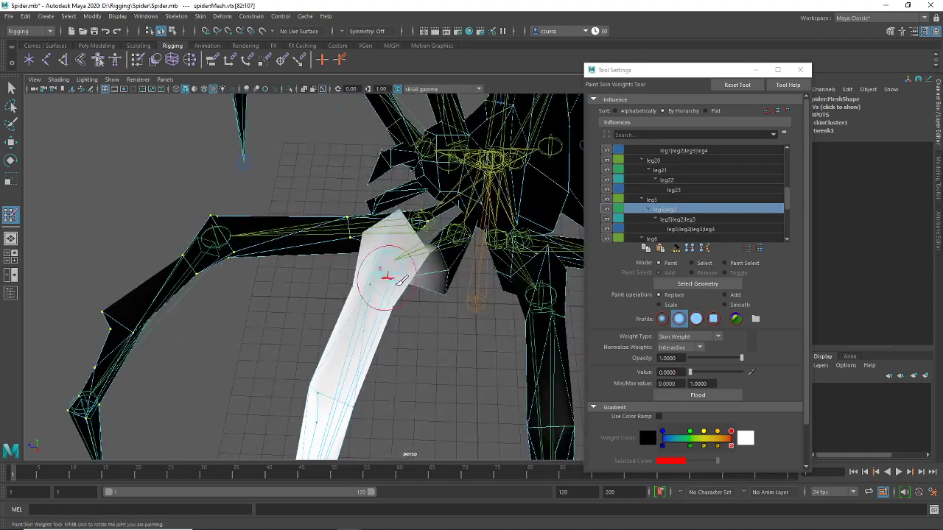
left_click(676, 220)
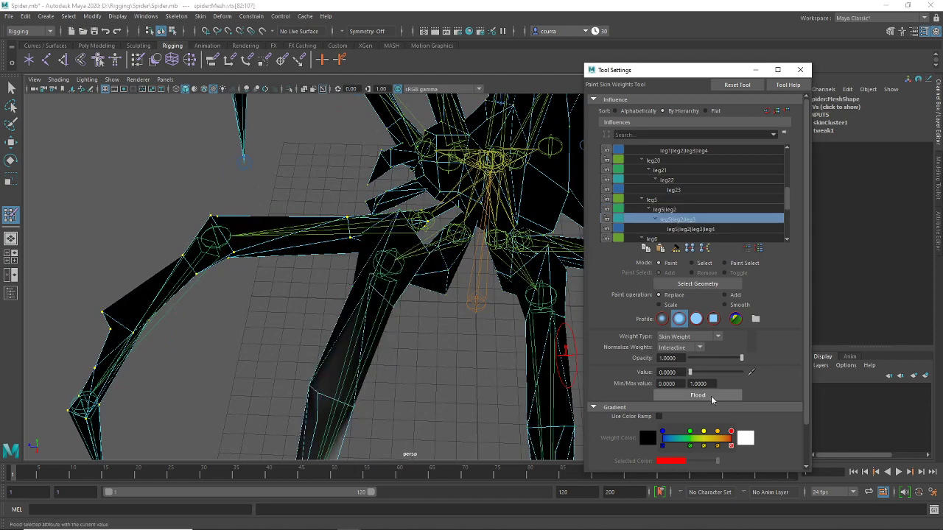
left_click(689, 229)
left_click_drag(413, 339, 508, 337, "alt")
mouse_move(435, 280)
left_mouse_down("alt")
mouse_move(421, 263)
mouse_move(481, 244)
left_mouse_up("alt")
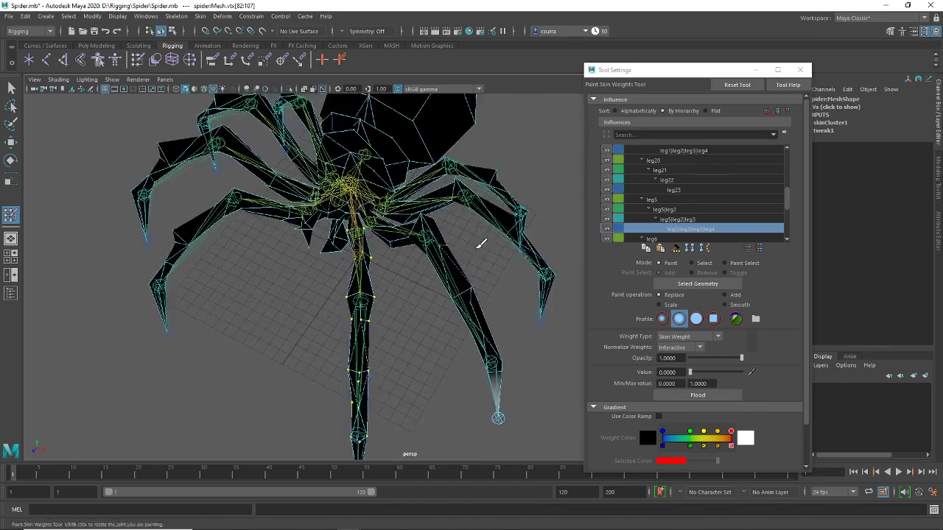
left_click(111, 80)
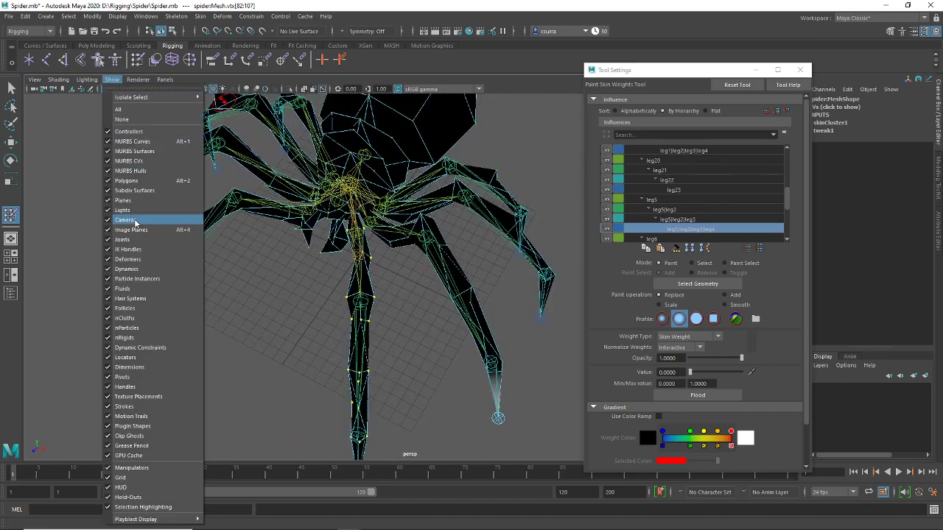
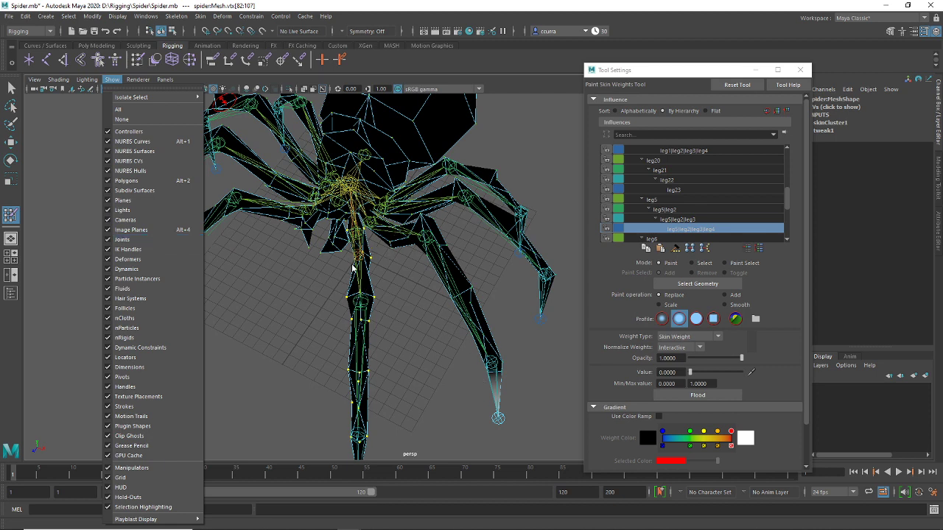
Hide the joints in the viewport and put the spider mesh into vertex selection
left_click(134, 240)
mouse_move(138, 235)
left_mouse_down("alt")
mouse_move(353, 199)
mouse_move(398, 243)
left_mouse_up("alt")
key("q")
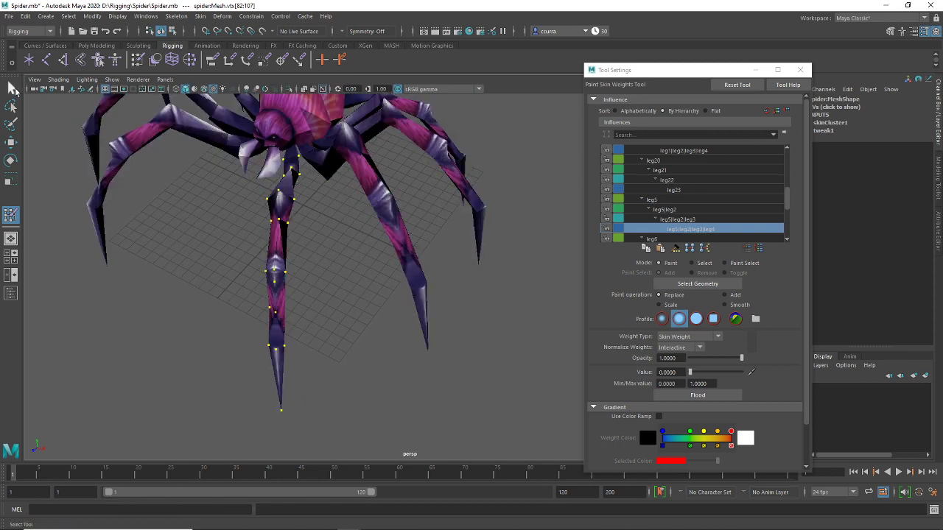
left_click(418, 311)
right_click(425, 312)
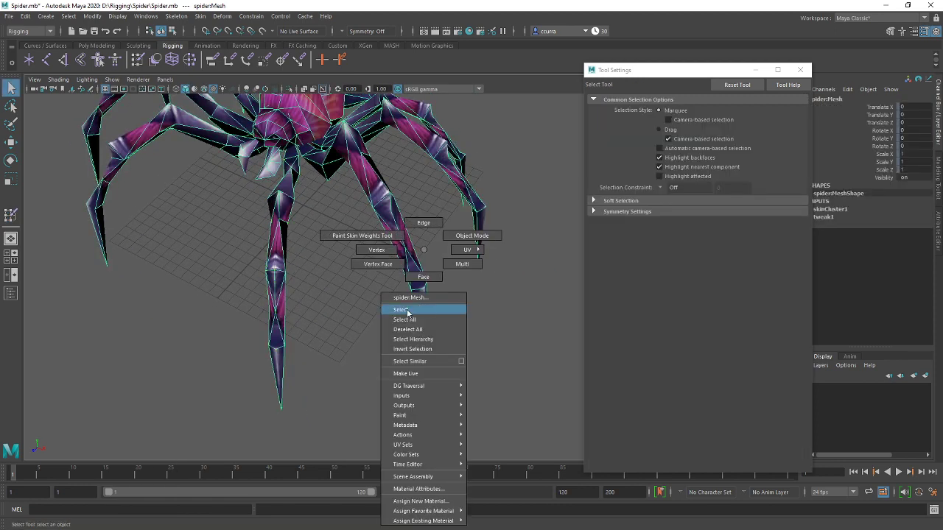
left_click(377, 249)
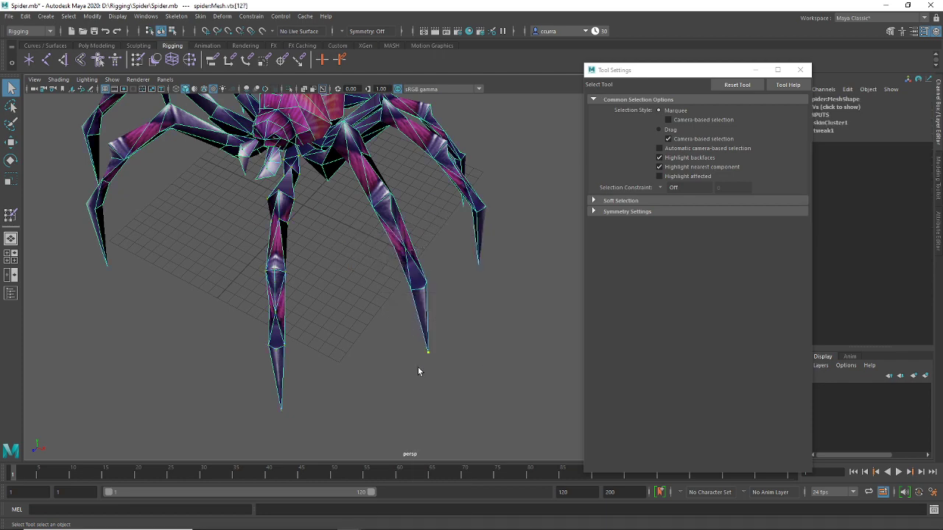
Grow the leg-tip vertex selection down the leg and start Paint Skin Weights
key("shift+period")
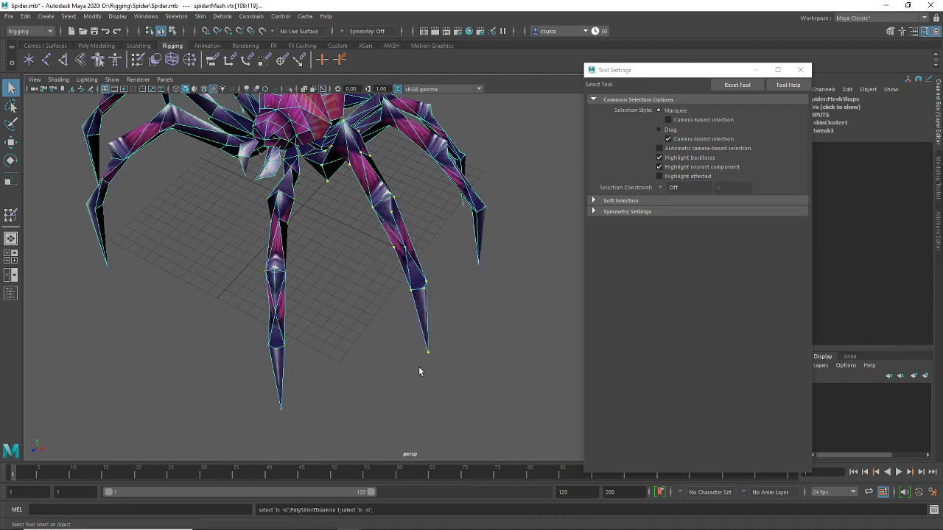
left_click_drag(380, 231, 280, 244, "alt")
left_click(139, 62)
mouse_move(404, 276)
left_mouse_down("alt")
mouse_move(393, 331)
mouse_move(368, 316)
mouse_move(359, 340)
left_mouse_up("alt")
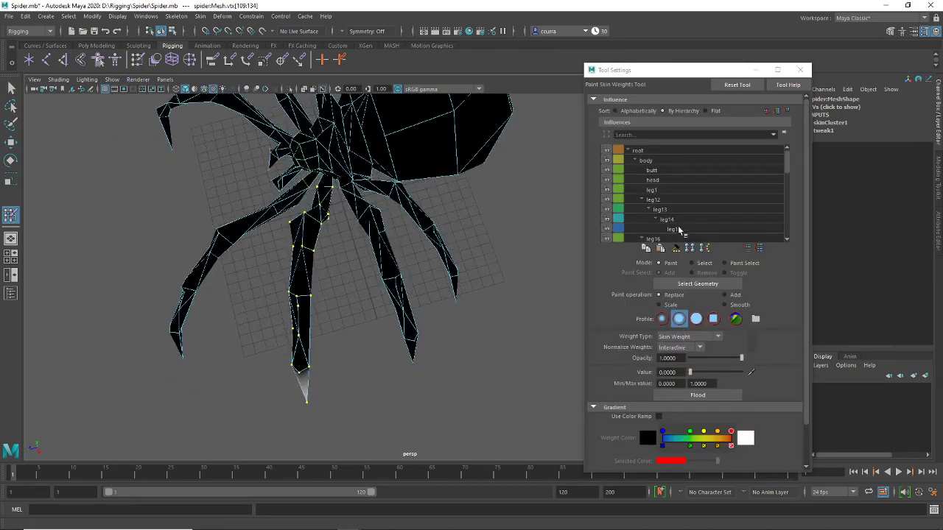
Browse the leg influences from leg16 to leg1|leg2 to inspect their weights
scroll(685, 206, "down", 2)
left_click(685, 199)
scroll(685, 199, "down", 2)
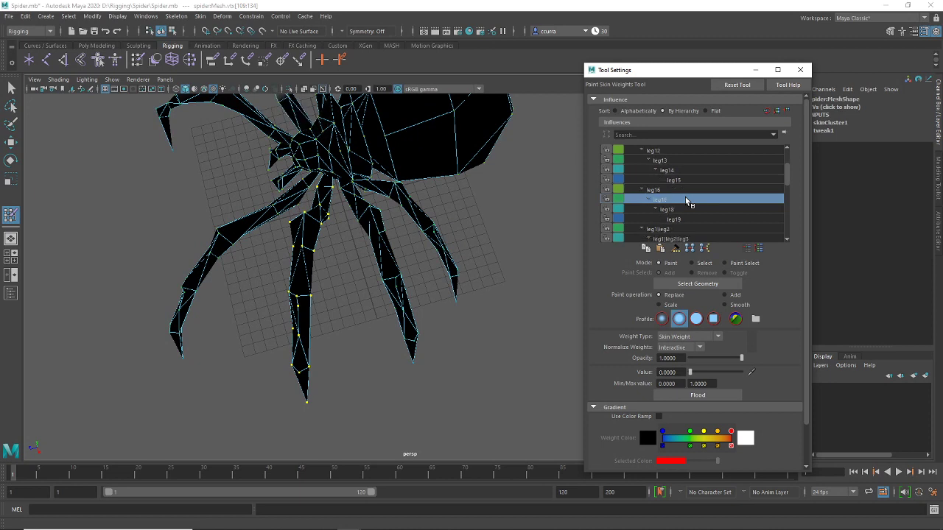
left_click(685, 199)
scroll(685, 199, "up", 2)
left_click(686, 199)
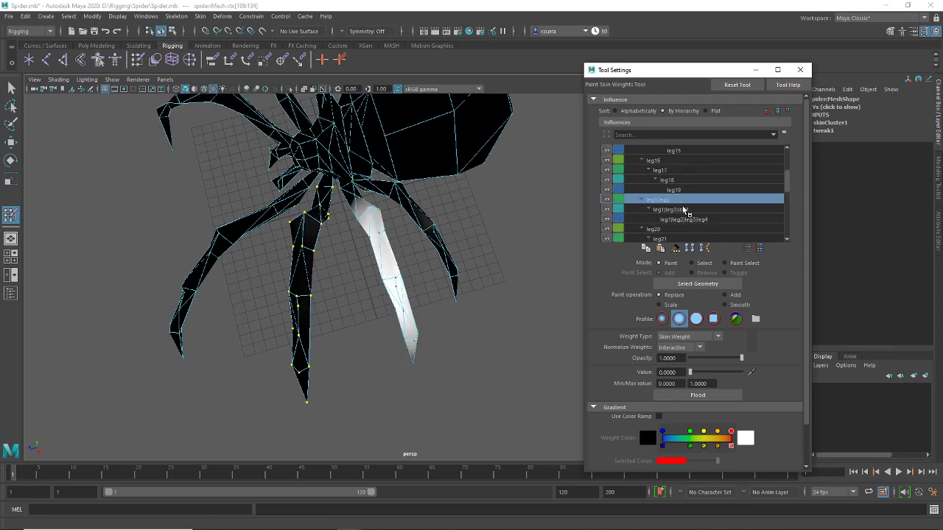
mouse_move(471, 244)
left_mouse_down("alt")
mouse_move(411, 267)
mouse_move(434, 280)
mouse_move(423, 284)
mouse_move(390, 242)
mouse_move(415, 206)
mouse_move(496, 222)
mouse_move(400, 275)
mouse_move(385, 211)
mouse_move(401, 221)
left_mouse_up("alt")
Flood leg1|leg2 to weight 0 on the leg vertices, then check leg1|leg2|leg3 and leg1|leg2|leg3|leg4
left_click(689, 212)
left_click(658, 199)
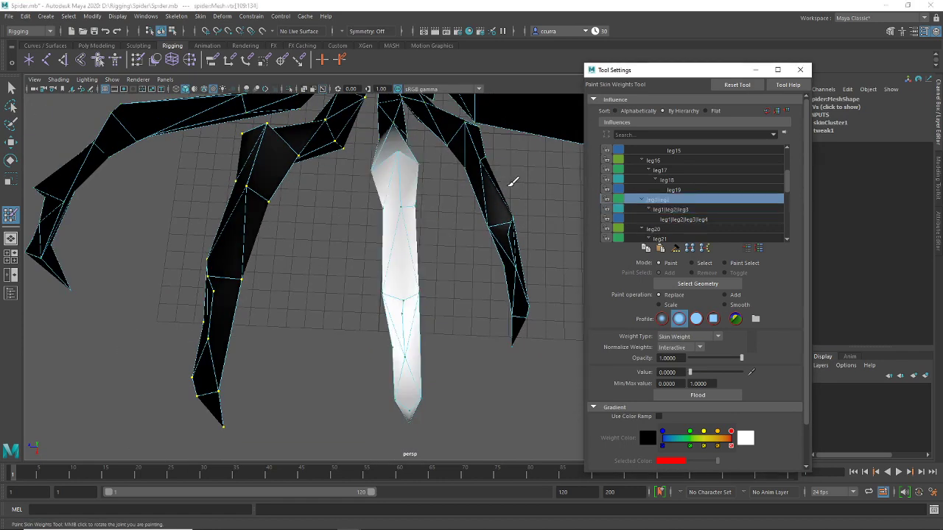
left_click_drag(368, 278, 345, 298, "alt")
left_click(689, 396)
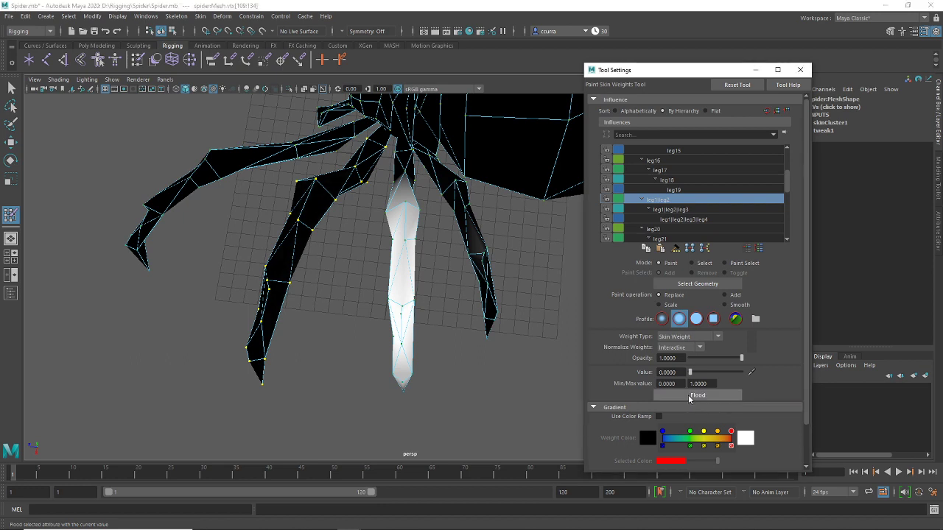
left_click(693, 210)
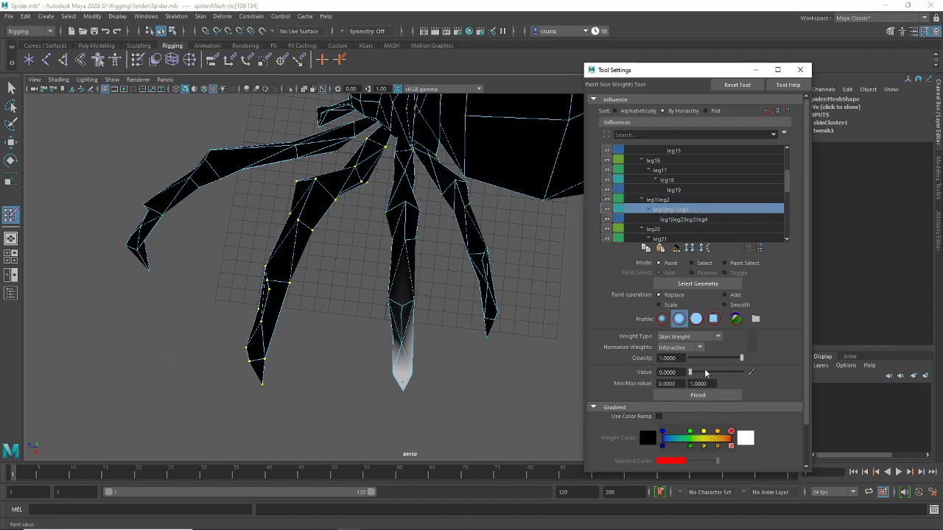
left_click(675, 219)
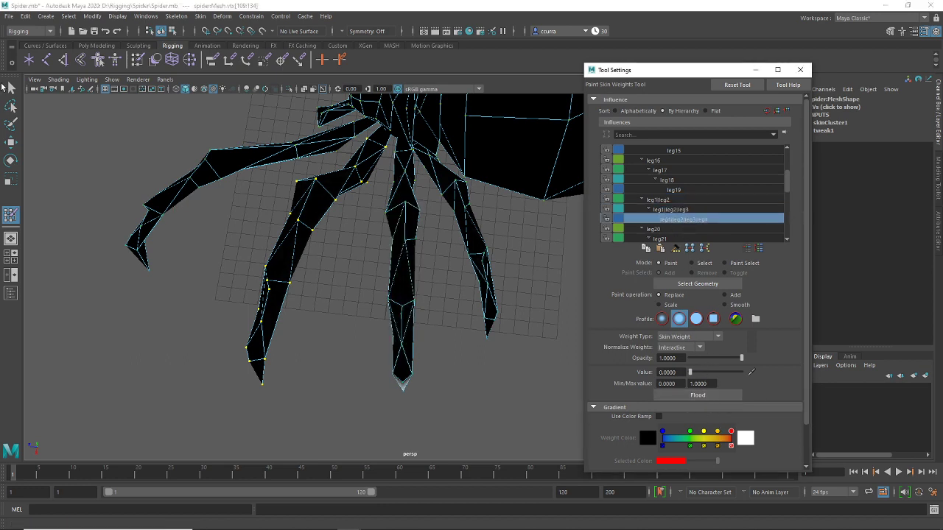
Return to object selection and put the spider mesh into vertex mode for another leg
left_click(10, 87)
mouse_move(332, 335)
left_mouse_down("alt")
mouse_move(405, 326)
mouse_move(429, 309)
mouse_move(425, 276)
left_mouse_up("alt")
left_click(432, 340)
right_click_drag(422, 250, 375, 251)
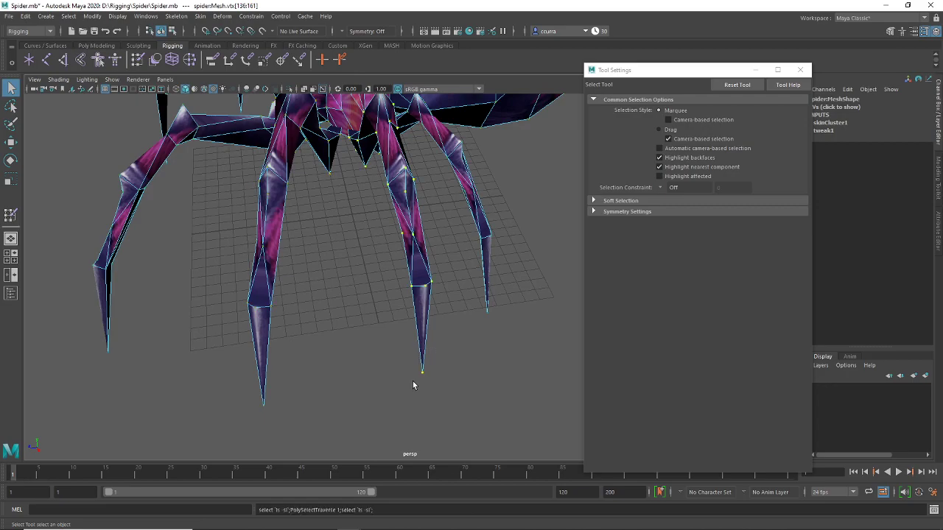
Start Paint Skin Weights on the new leg and step through the influences from leg13 to leg5|leg2
left_click_drag(381, 290, 354, 265, "alt")
left_click(137, 60)
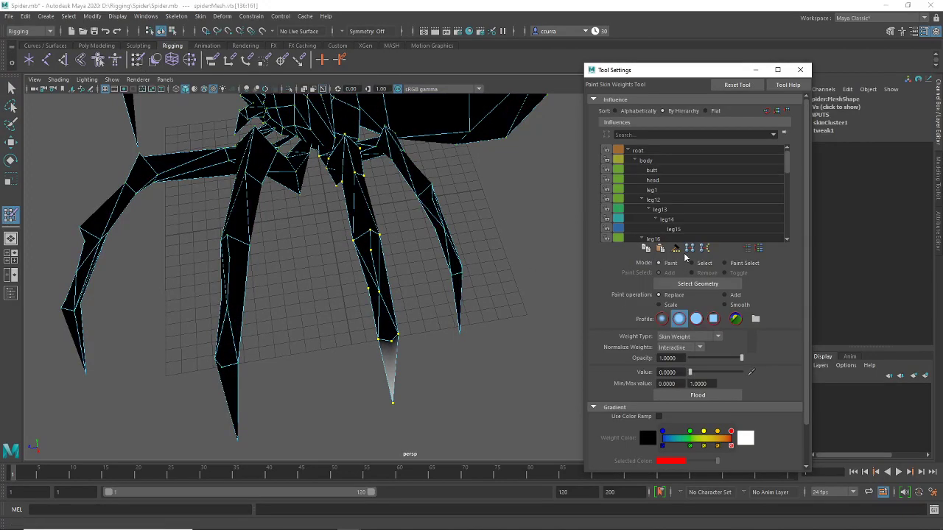
scroll(661, 199, "down", 1)
left_click(662, 199)
scroll(661, 199, "down", 1)
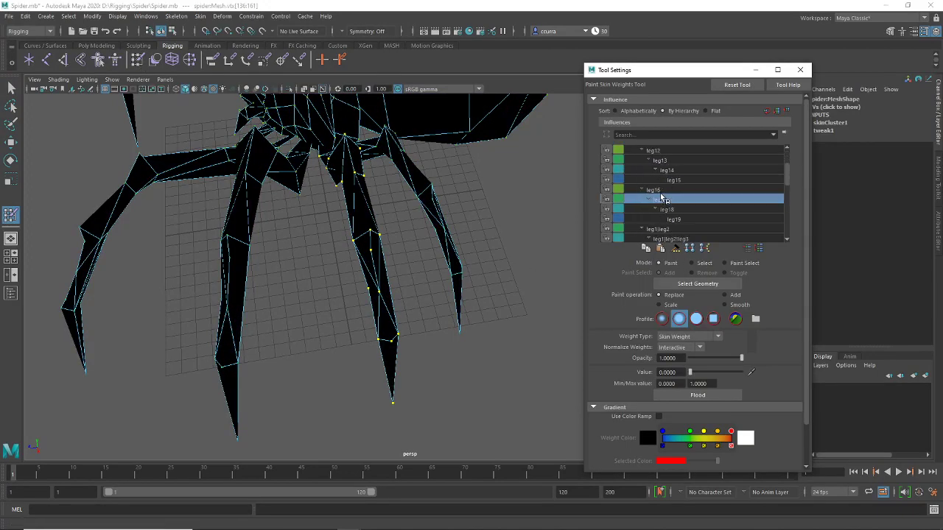
left_click(661, 199)
scroll(661, 199, "down", 1)
left_click(662, 199)
scroll(662, 199, "down", 1)
left_click(661, 199)
scroll(662, 199, "down", 1)
left_click(662, 199)
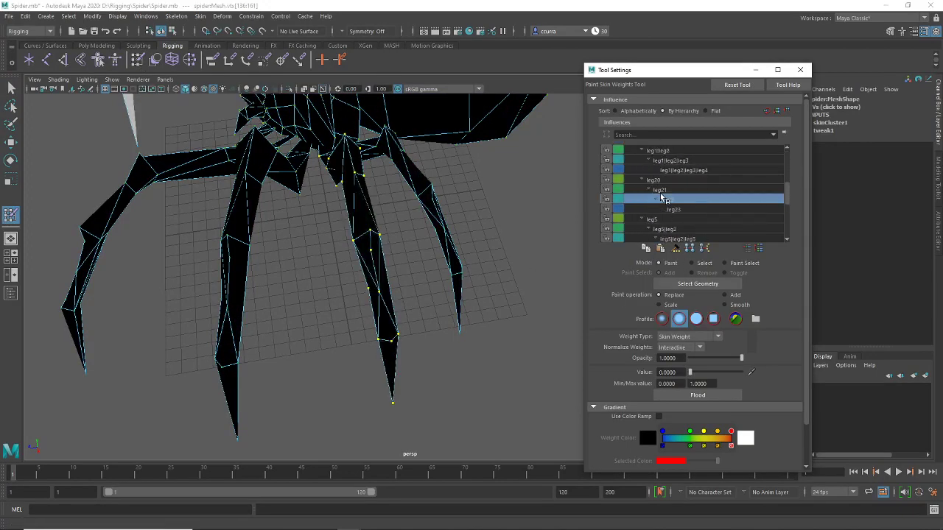
scroll(662, 199, "down", 2)
left_click(661, 199)
scroll(662, 199, "down", 2)
left_click(661, 199)
scroll(661, 199, "down", 1)
left_click(661, 198)
Toggle between the leg5 and leg5|leg2 influences to compare their weights on the leg
scroll(662, 199, "up", 1)
left_click(662, 199)
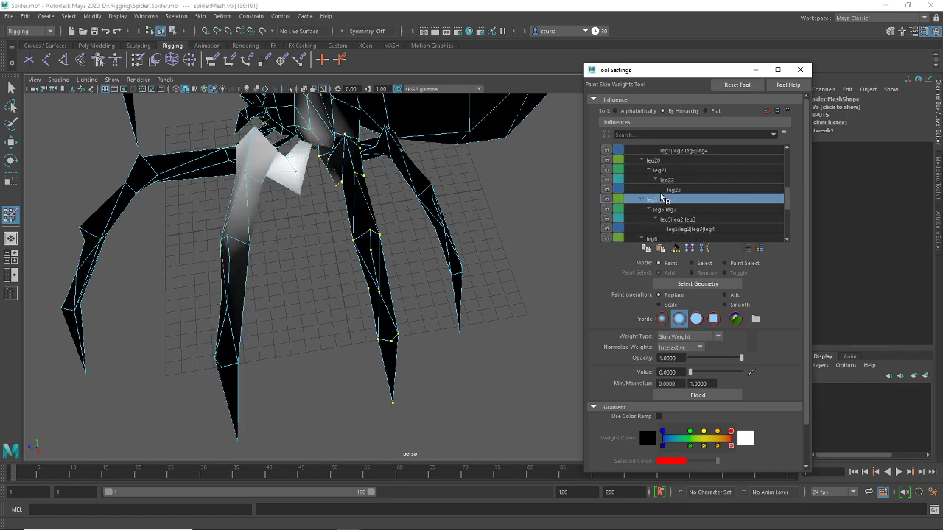
scroll(661, 199, "down", 1)
left_click(662, 199)
scroll(662, 199, "down", 1)
left_click(662, 199)
scroll(661, 199, "up", 1)
left_click(662, 199)
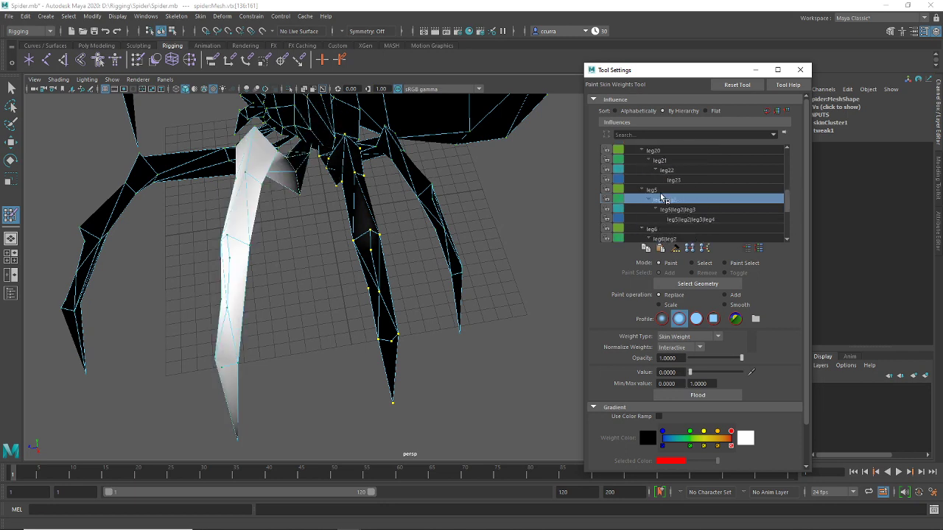
scroll(662, 199, "up", 1)
left_click(662, 199)
scroll(662, 199, "down", 1)
left_click(662, 199)
scroll(662, 198, "up", 1)
left_click(662, 197)
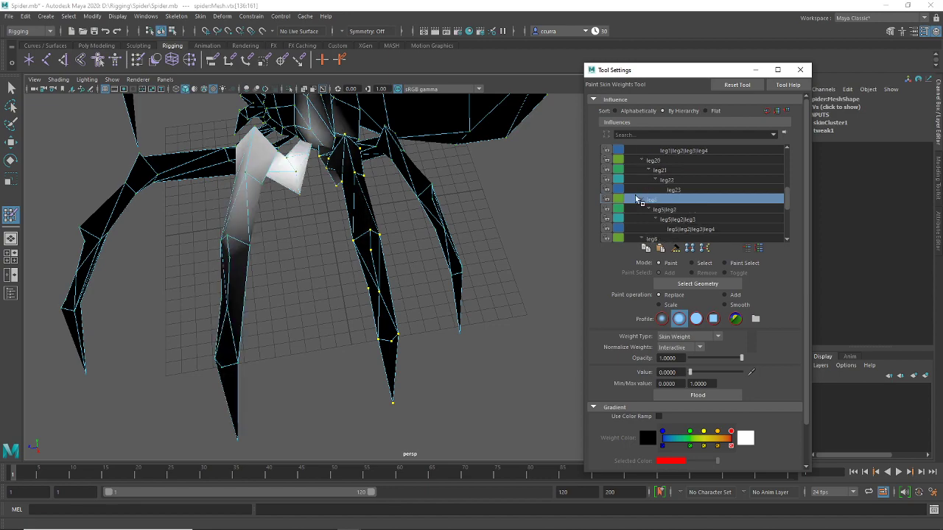
Select the leg5|leg2 influence and check the leg5|leg2|leg3|leg4 weights
left_click_drag(398, 215, 353, 202, "alt")
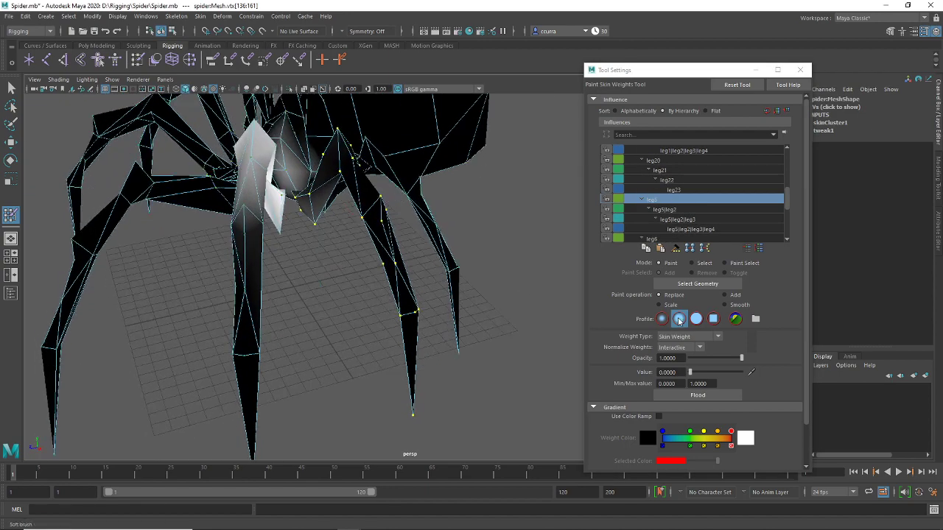
left_click(687, 210)
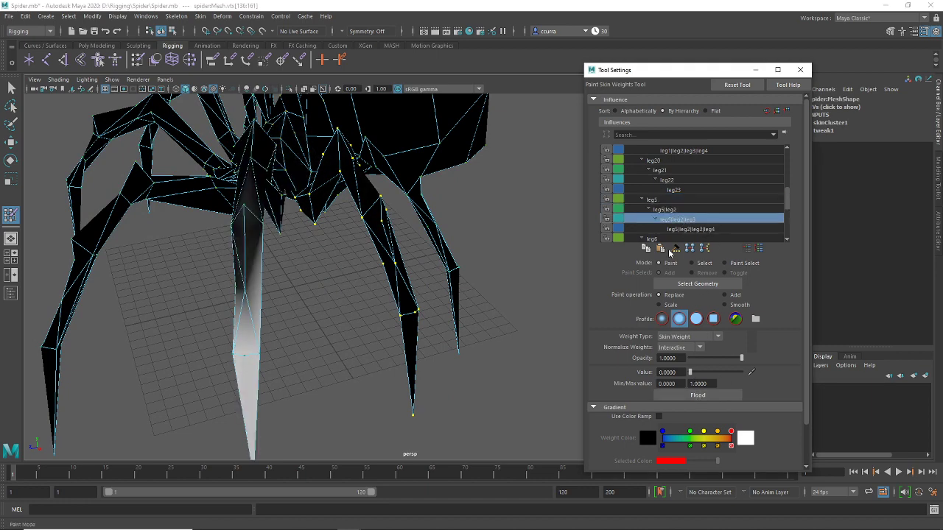
left_click(677, 229)
left_click_drag(486, 310, 403, 160, "alt")
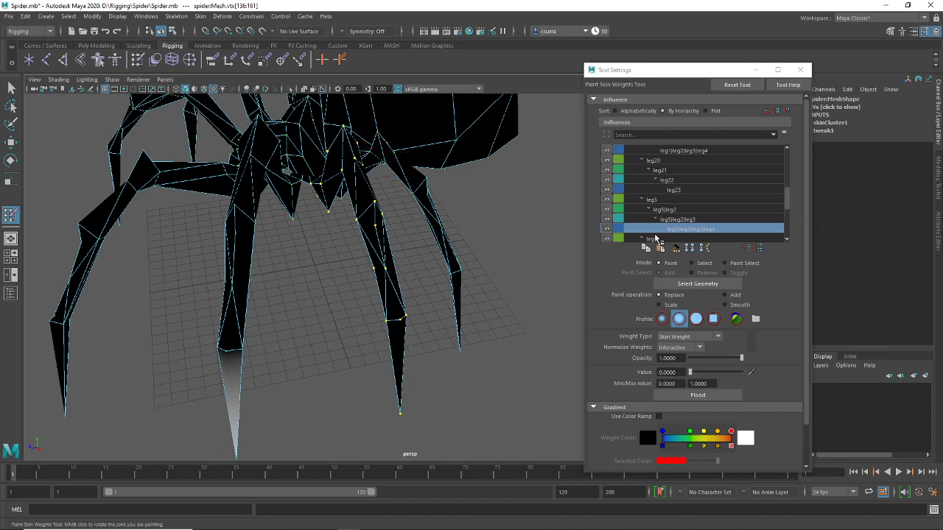
Flood the leg6|leg2|leg3 influence to weight 0 on the selected leg vertices
key("Down")
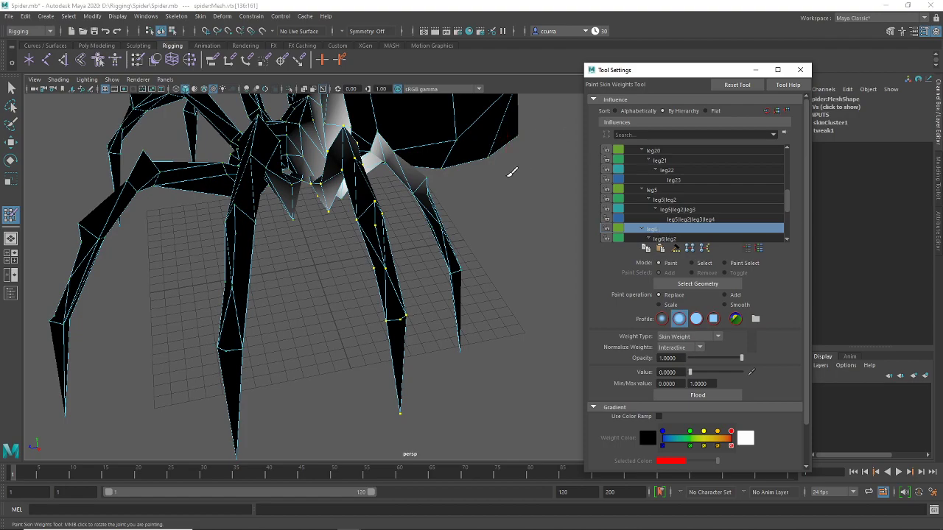
left_click_drag(511, 175, 431, 218, "alt")
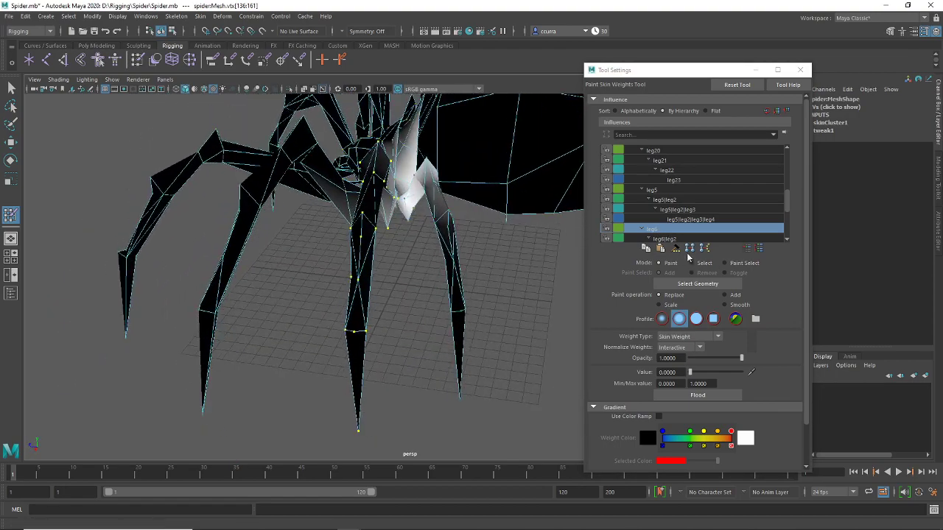
scroll(682, 203, "down", 1)
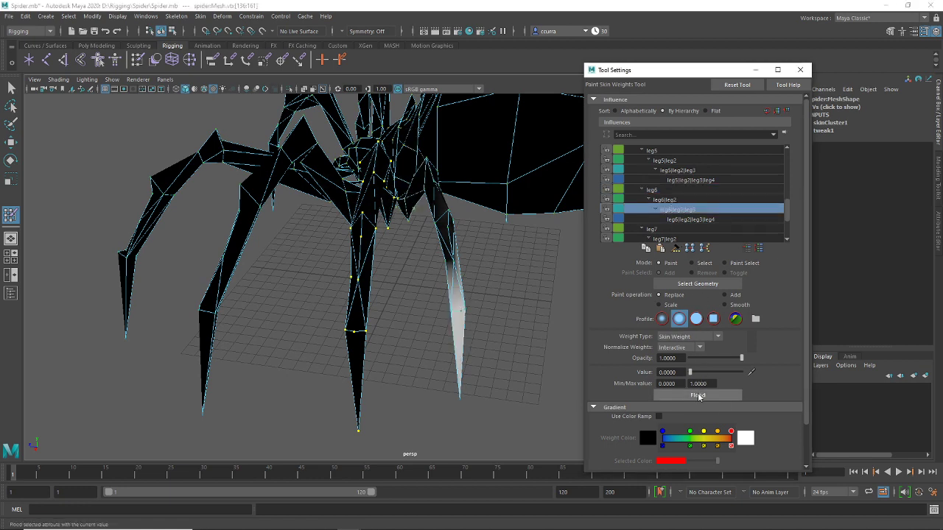
left_click(686, 219)
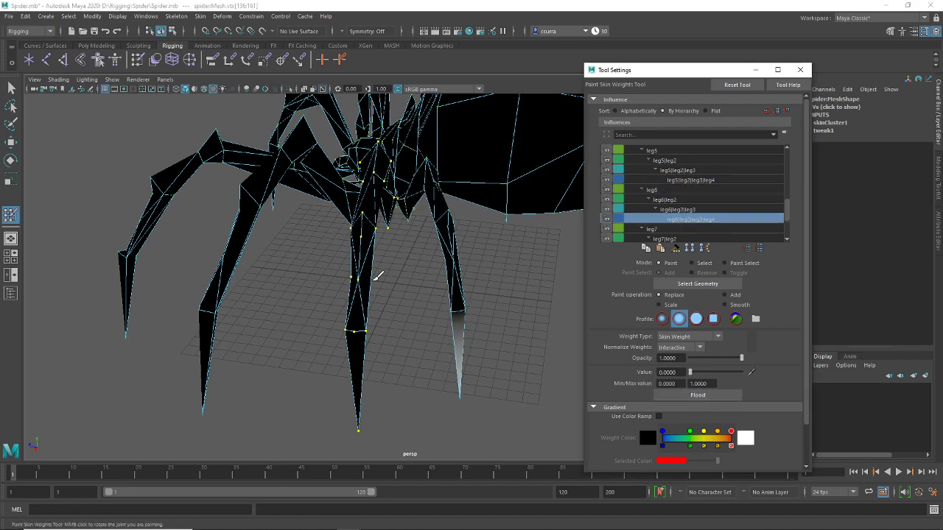
Leave weight painting and switch the spider mesh to vertex selection
left_click_drag(379, 268, 127, 156, "alt")
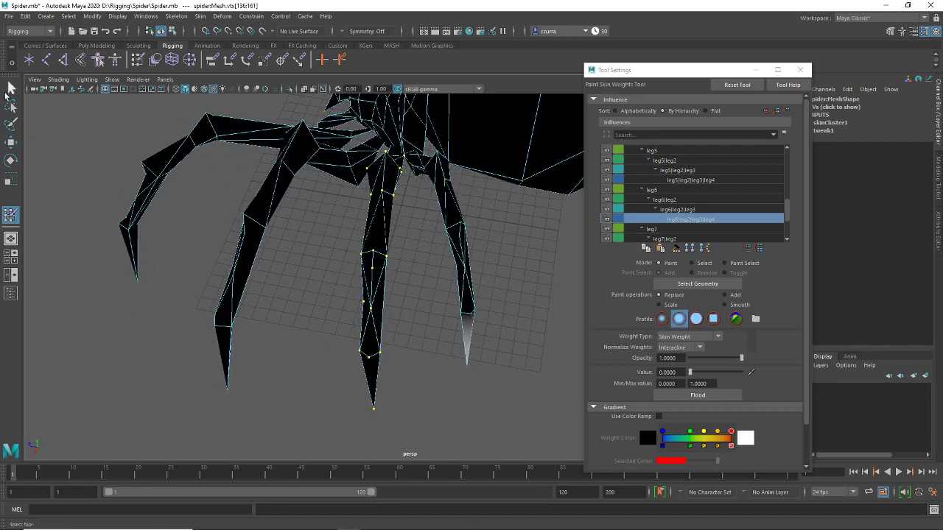
left_click(9, 90)
right_click_drag(234, 322, 185, 266)
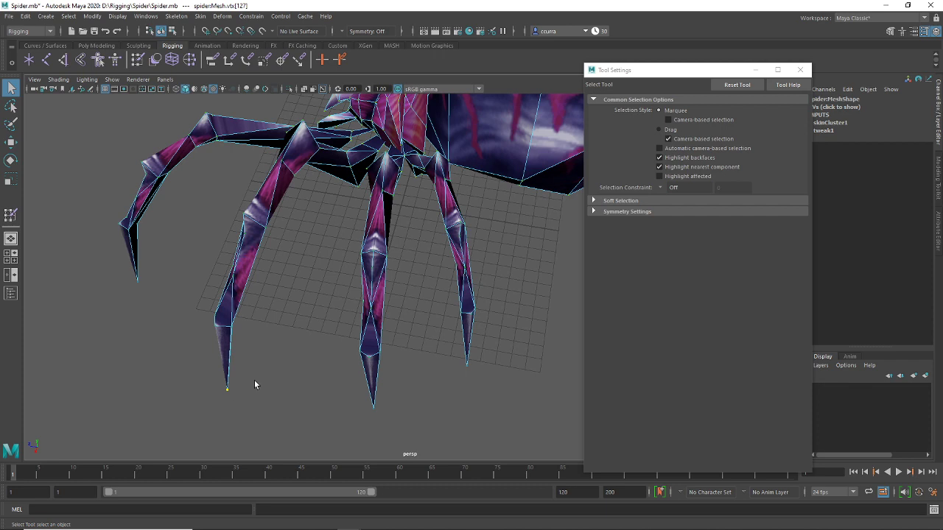
Grow the leg vertex selection and flood the leg6 influence to weight 0 on it
key("shift+period")
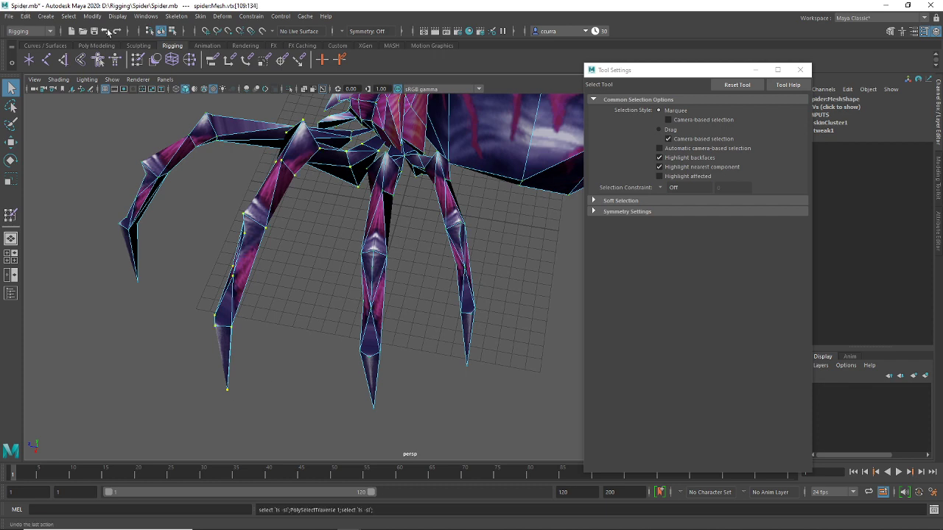
left_click(138, 62)
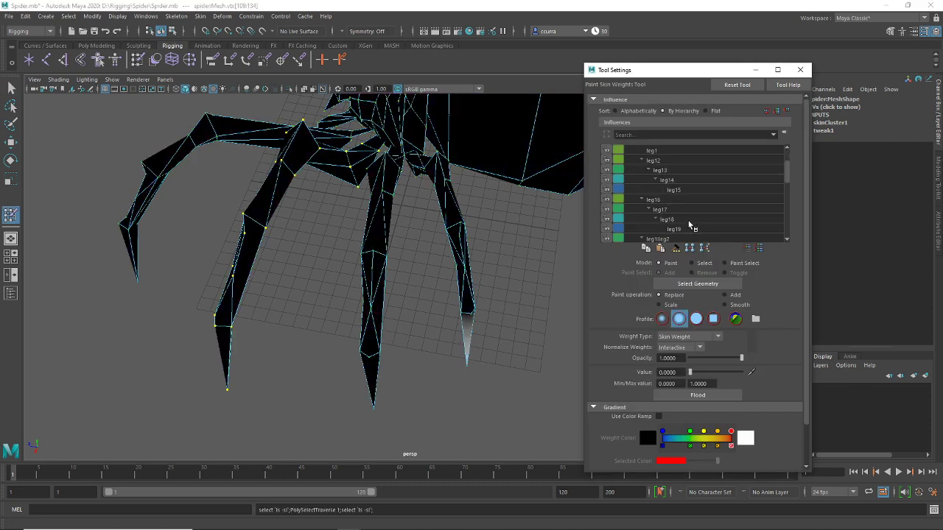
scroll(691, 221, "down", 5)
left_click(690, 220)
scroll(690, 220, "up", 1)
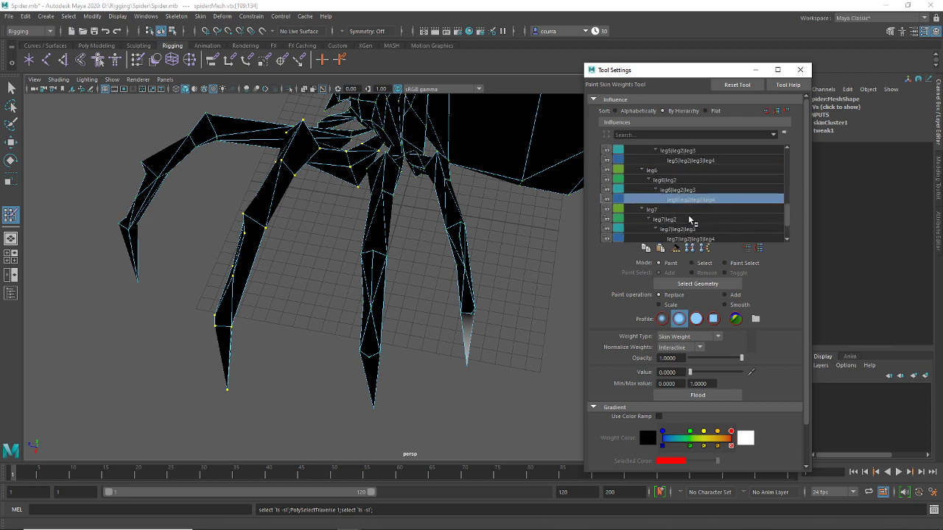
scroll(685, 217, "down", 2)
scroll(676, 201, "up", 3)
left_click(668, 180)
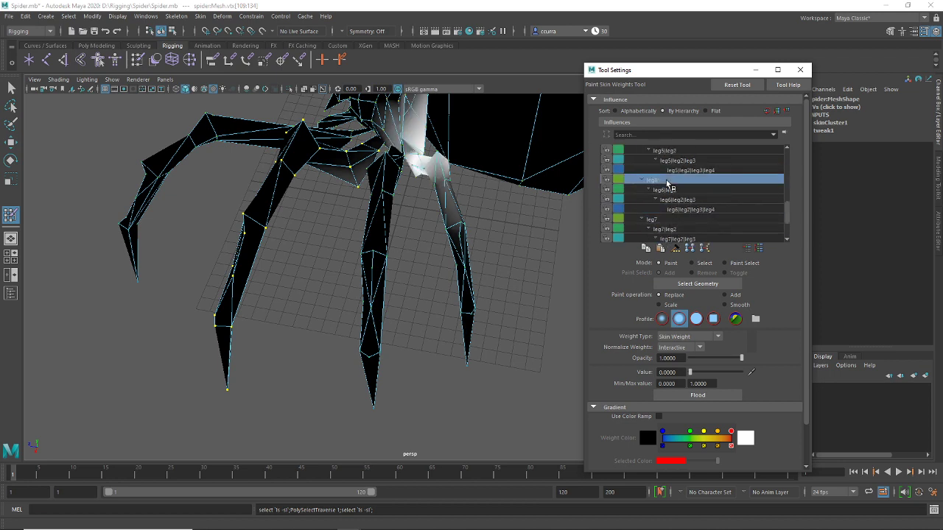
left_click(700, 396)
Check the leg6|leg2, leg6|leg2|leg3 and leg6|leg2|leg3|leg4 weights, then reselect the whole spider mesh
left_click(665, 190)
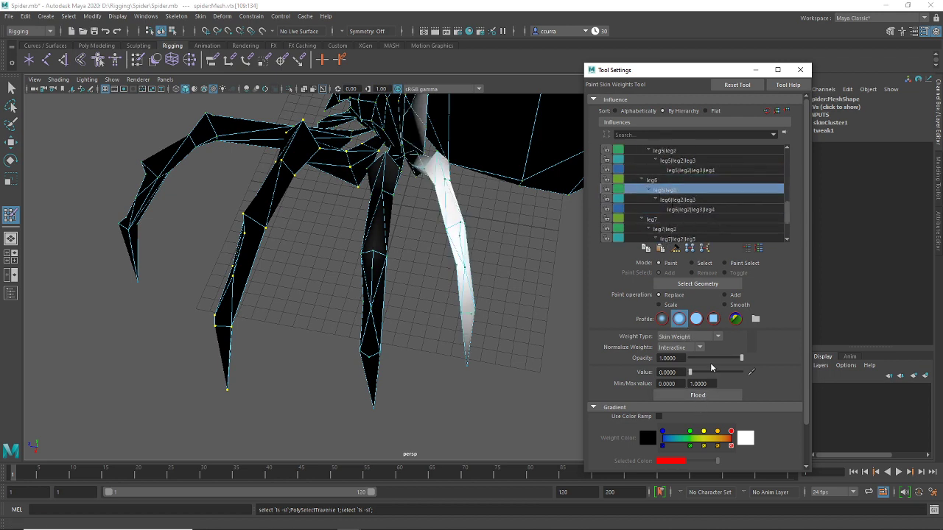
left_click(672, 200)
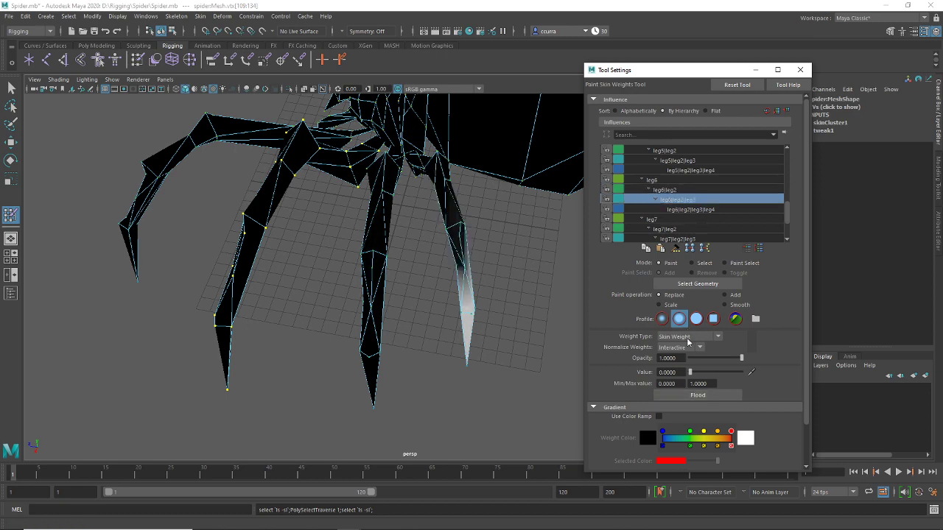
left_click(681, 210)
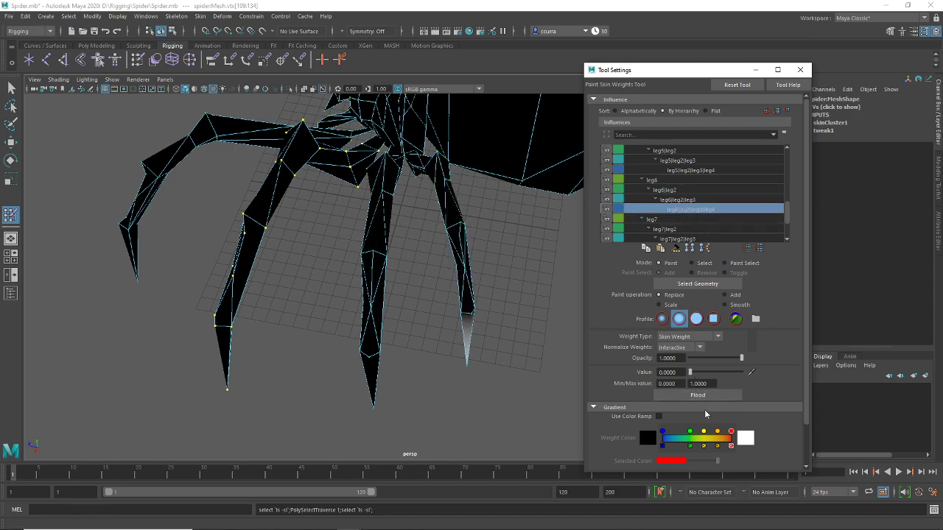
left_click_drag(294, 184, 36, 107, "alt")
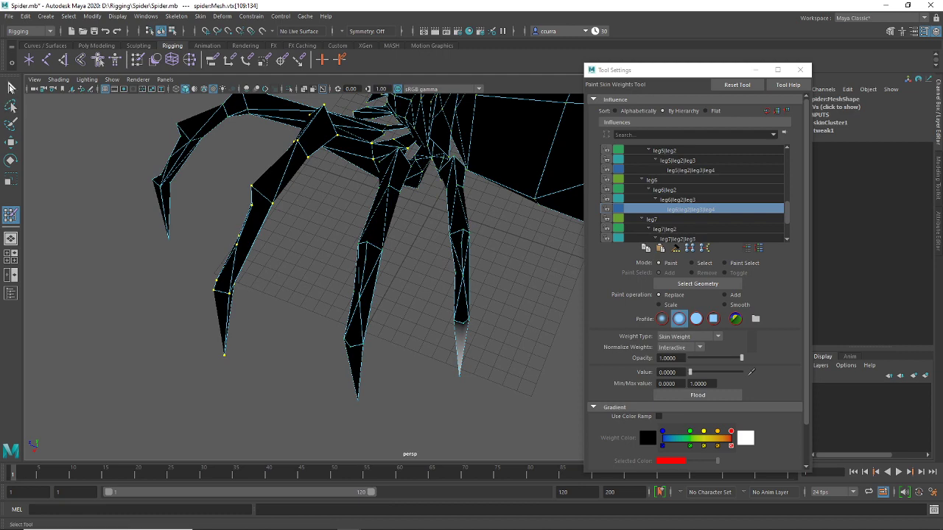
key("q")
left_click(466, 309)
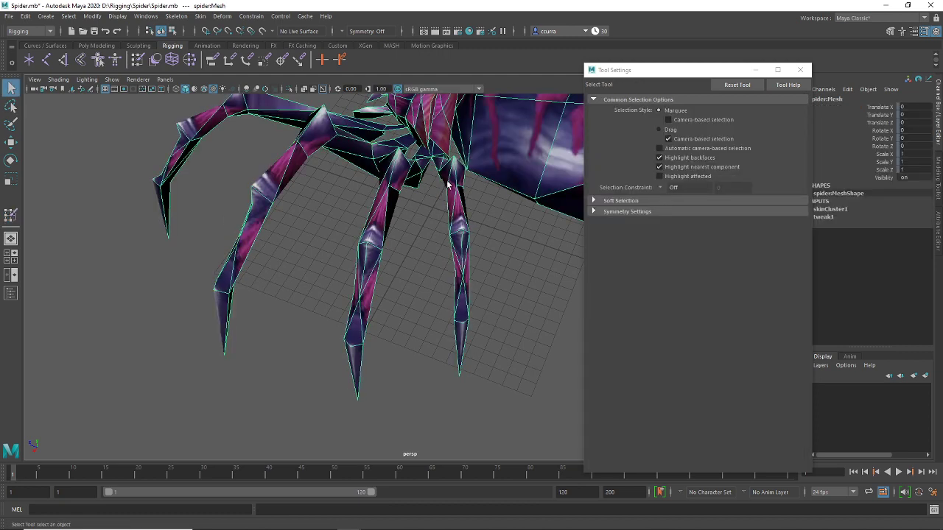
Box-select one leg's vertices and open Paint Skin Weights at the leg22 influence
right_click_drag(472, 354, 421, 255)
left_click_drag(470, 366, 422, 388)
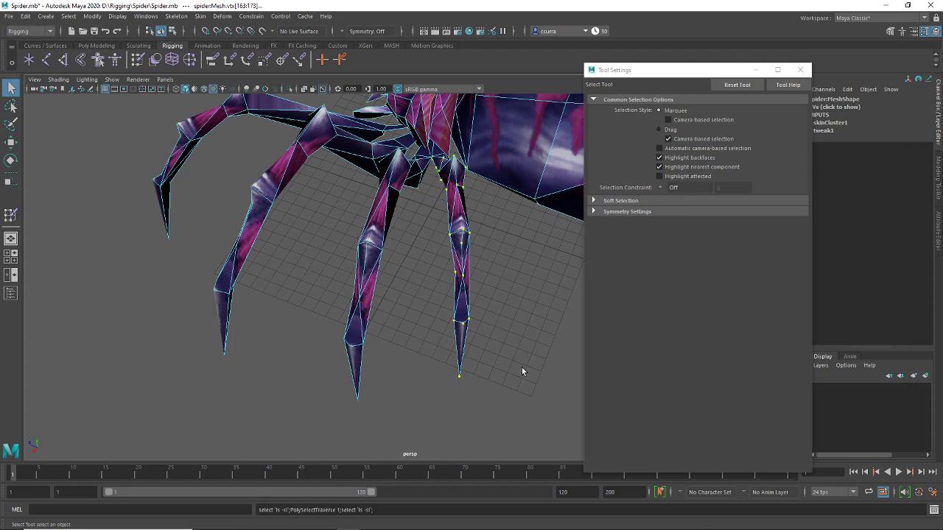
left_click(143, 63)
scroll(705, 236, "down", 5)
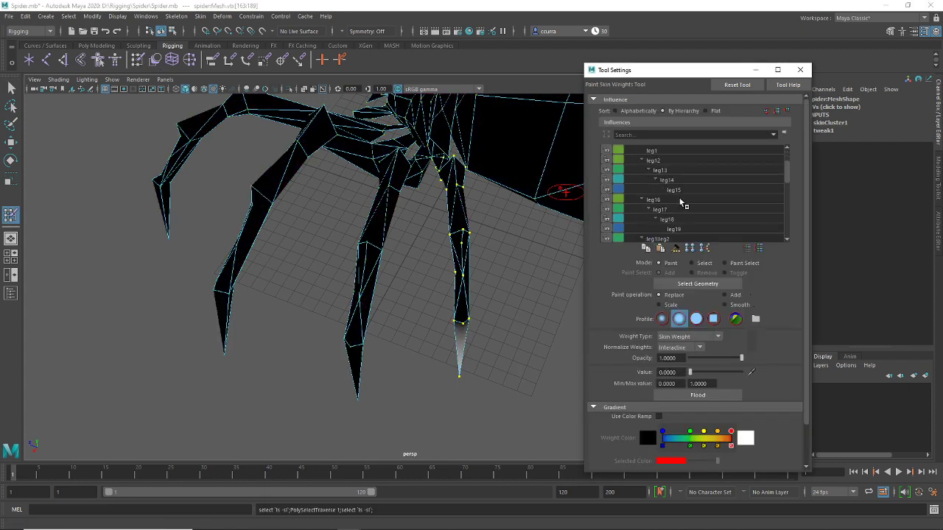
left_click(683, 190)
Step through the influences list around leg6|leg2 and down to leg11, comparing leg weights
scroll(682, 193, "down", 2)
left_click(682, 190)
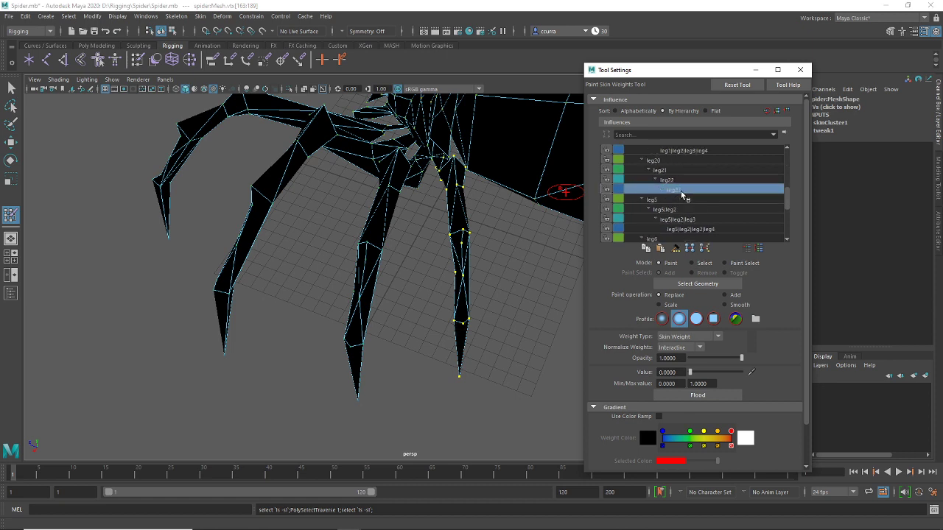
scroll(682, 193, "down", 1)
left_click(682, 190)
scroll(683, 193, "down", 1)
left_click(682, 190)
scroll(682, 194, "up", 1)
left_click(682, 190)
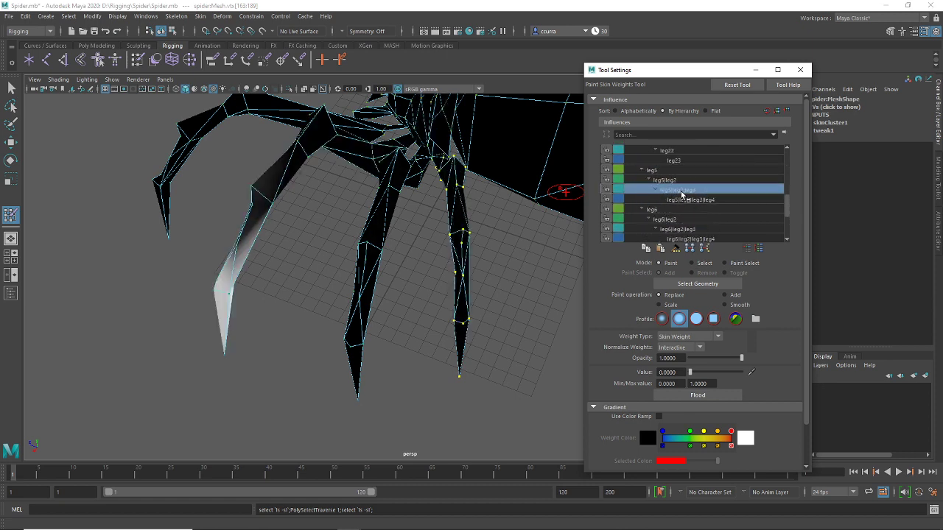
scroll(682, 193, "up", 1)
left_click(682, 190)
scroll(682, 193, "down", 1)
left_click(682, 190)
scroll(682, 193, "down", 1)
left_click(682, 190)
key("Down")
key("Down")
key("Down")
key("Down")
key("Down")
key("Down")
key("Down")
key("Down")
key("Down")
key("Down")
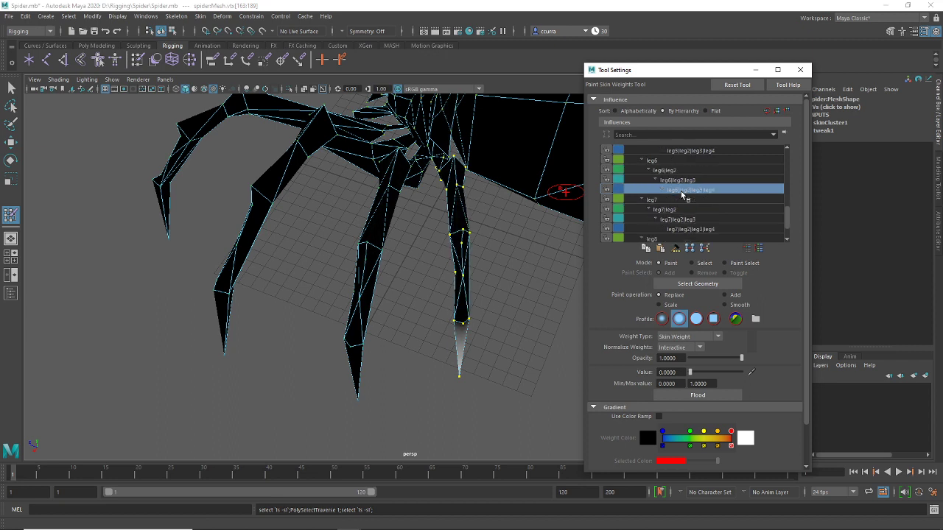
Step back up the influences through leg6 to the leg1|leg2 joint
scroll(683, 196, "down", 1)
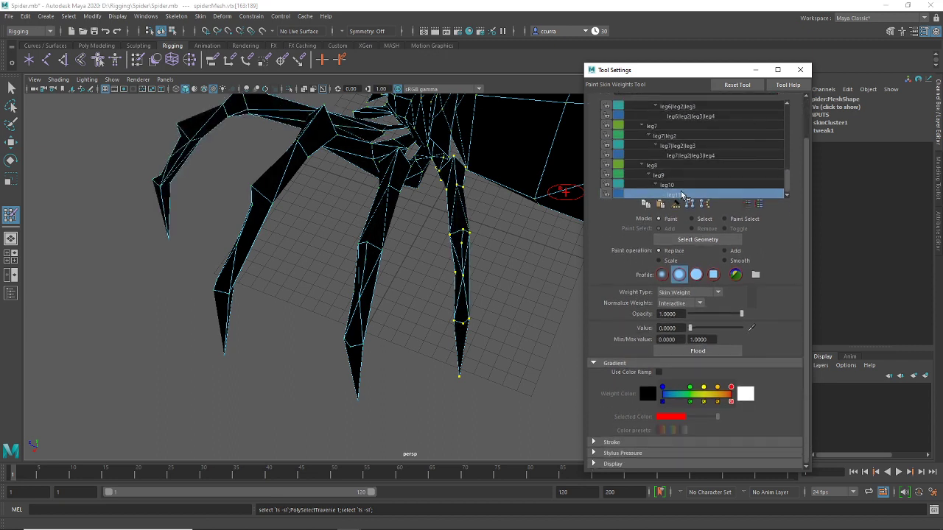
scroll(683, 193, "up", 1)
left_click(682, 194)
scroll(683, 193, "up", 1)
left_click(682, 193)
scroll(682, 193, "up", 1)
left_click(682, 193)
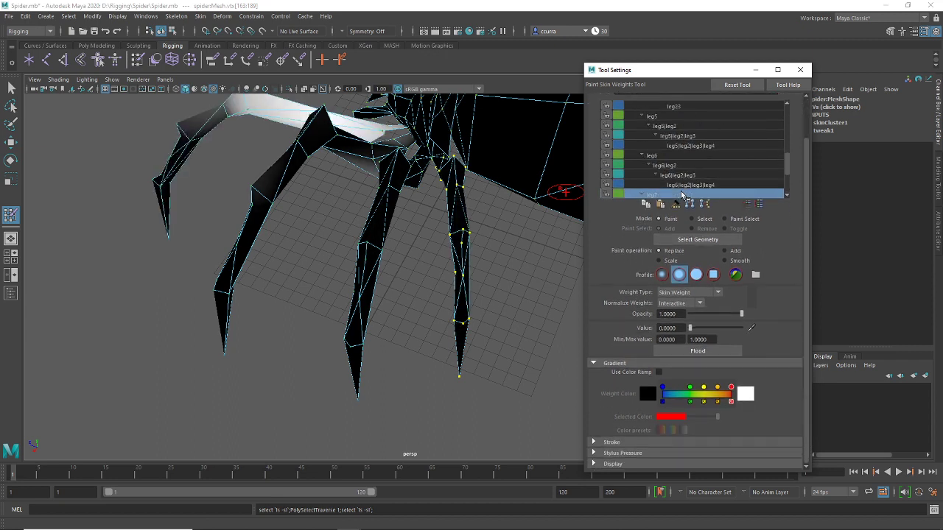
scroll(682, 193, "up", 1)
left_click(683, 193)
scroll(683, 193, "up", 3)
left_click(682, 193)
scroll(682, 193, "up", 2)
left_click(682, 193)
scroll(682, 193, "up", 3)
left_click(682, 193)
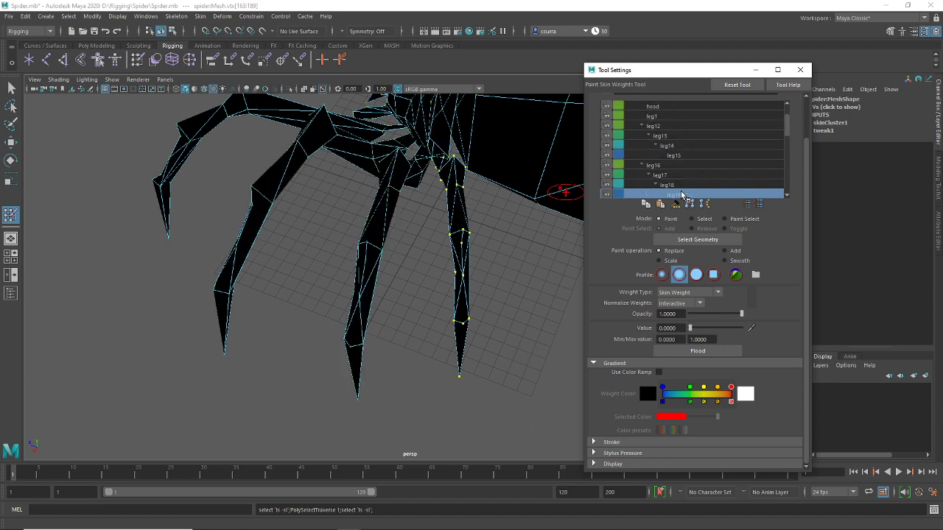
scroll(683, 193, "up", 2)
left_click(682, 193)
scroll(683, 195, "up", 1)
left_click(682, 194)
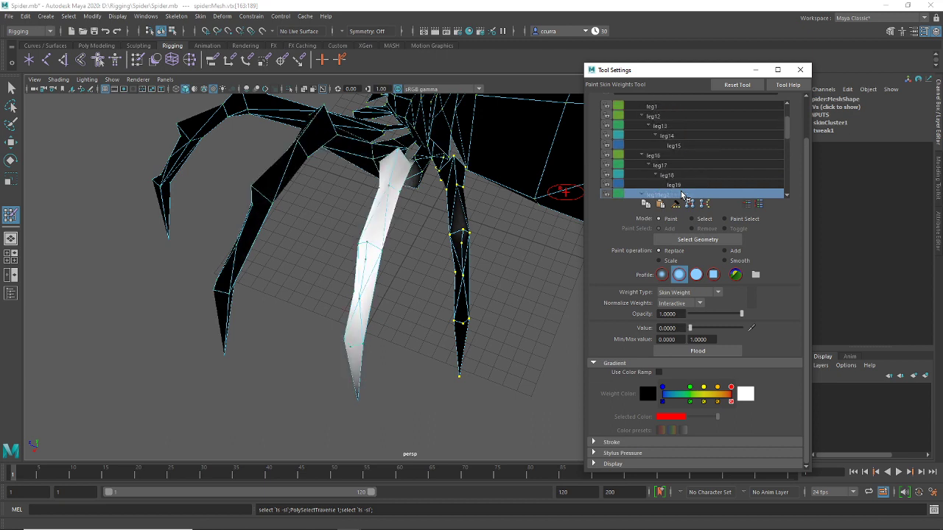
Check the leg1|leg2|leg3 and leg1|leg2|leg3|leg4 weights from a top-down view
scroll(654, 183, "down", 3)
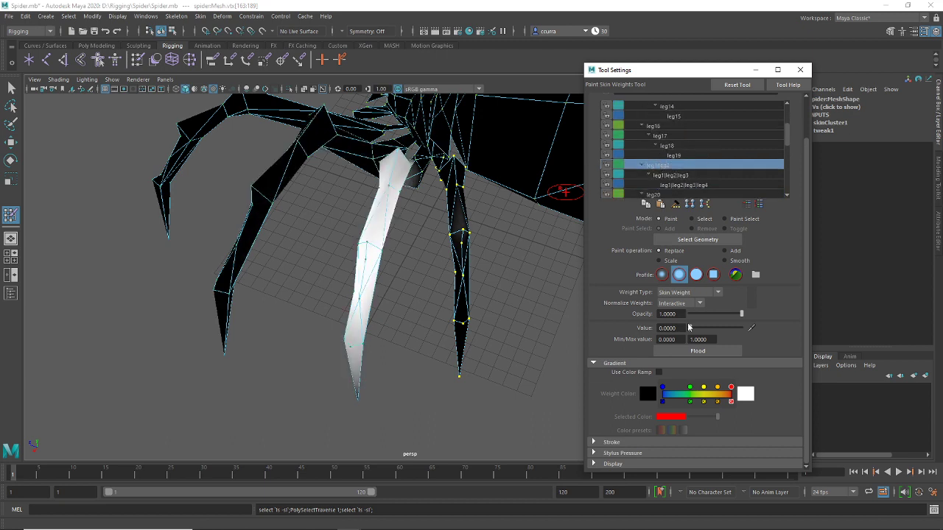
left_click(673, 177)
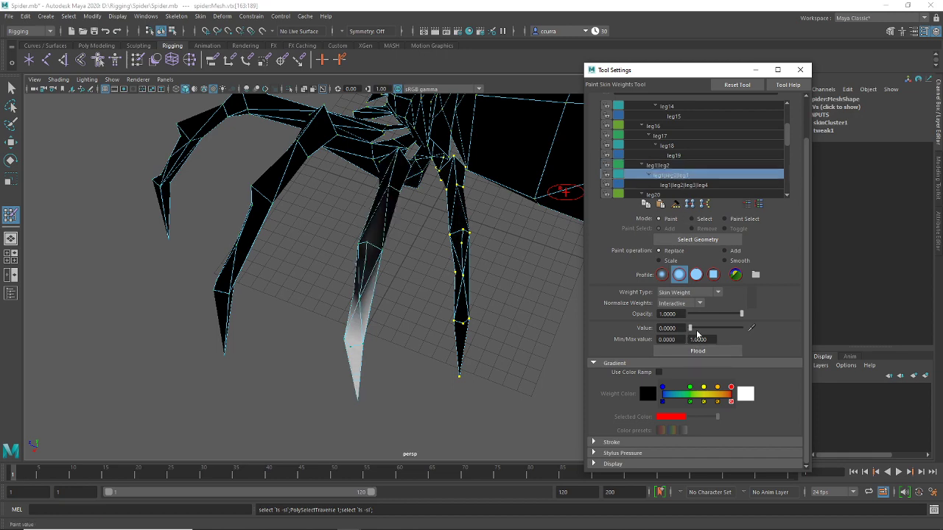
left_click(670, 186)
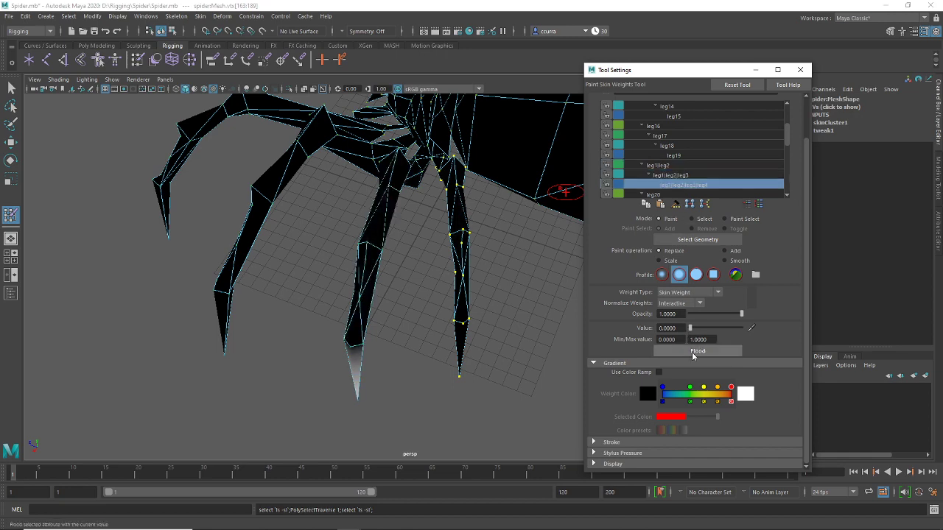
left_click_drag(190, 206, 260, 191, "alt")
Close the tool settings and make the skeleton joints visible in the viewport
key("q")
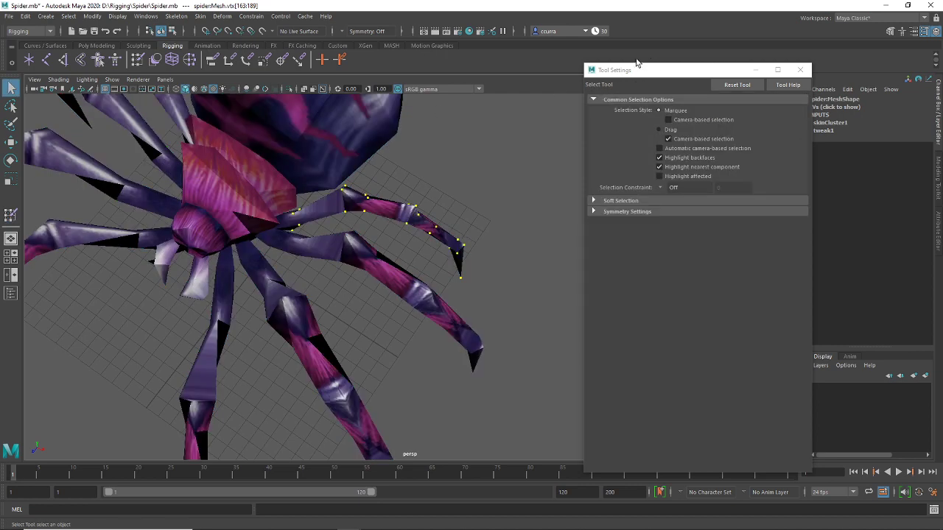
left_click(800, 70)
left_click_drag(459, 200, 468, 177, "alt")
left_click(112, 79)
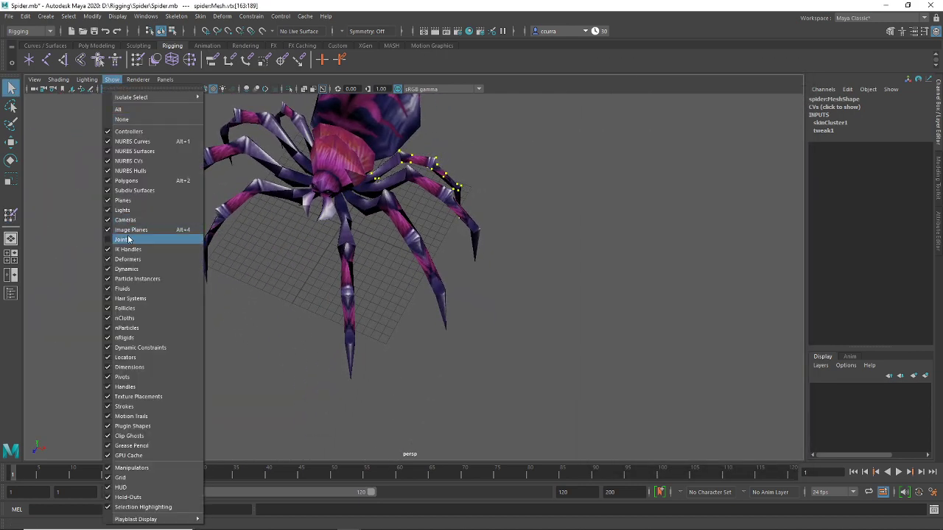
left_click(148, 234)
Test-rotate the leg7, leg5 and leg6 joints, undoing each rotation
left_click(345, 221)
key("e")
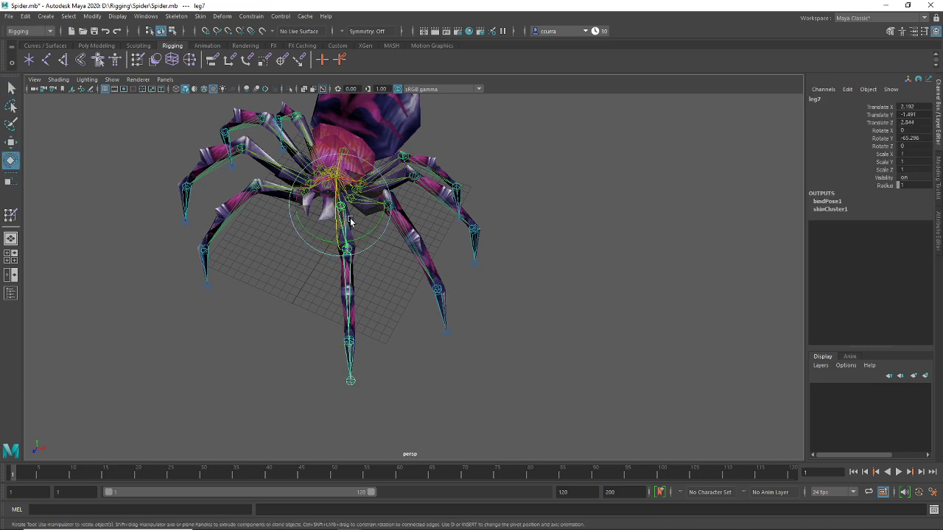
left_click_drag(353, 220, 438, 230)
left_click(370, 212)
left_click(375, 214)
key("ctrl+z")
key("ctrl+z")
key("ctrl+z")
key("ctrl+z")
key("ctrl+z")
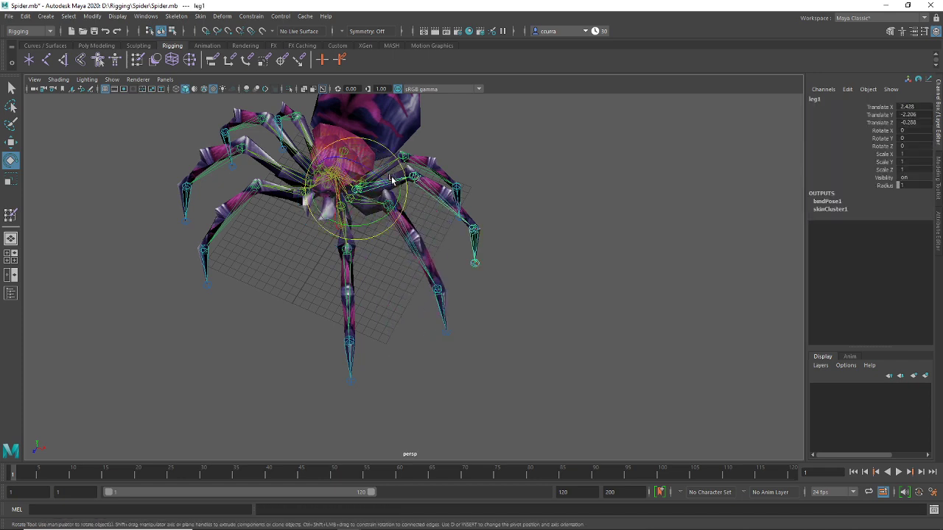
left_click(480, 156)
left_click(357, 188)
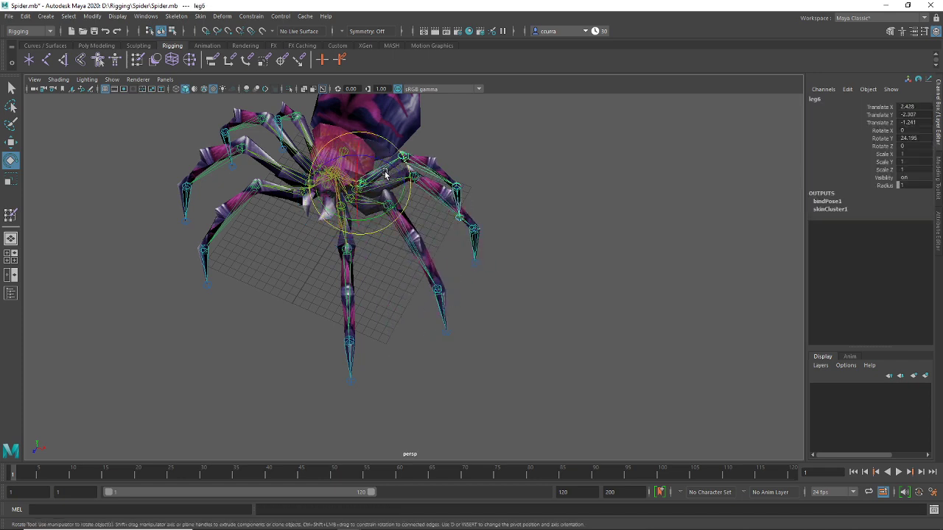
left_click_drag(384, 178, 350, 161)
key("ctrl+z")
key("ctrl+z")
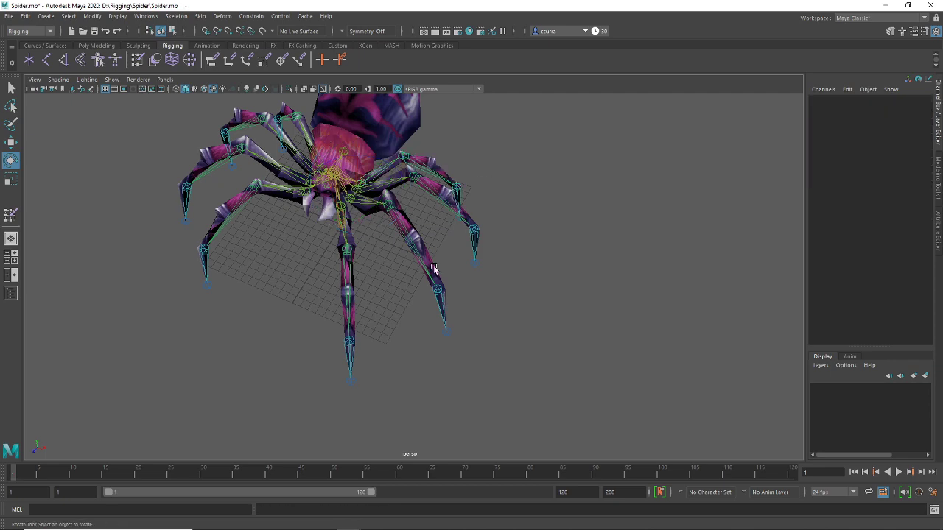
Test-rotate the root joint and the front leg7 joint, undo, then hide the joints
left_click(344, 231)
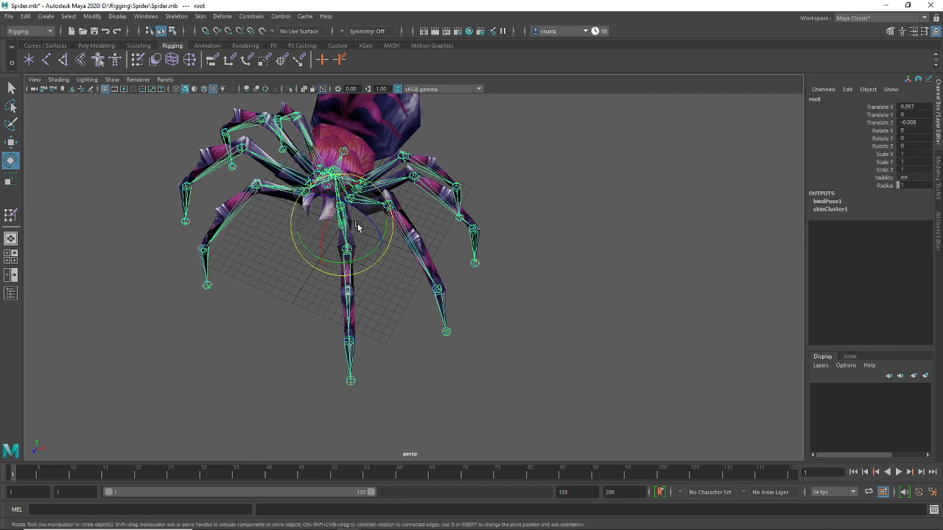
left_click_drag(358, 227, 390, 280)
key("ctrl+z")
key("ctrl+z")
left_click(339, 245)
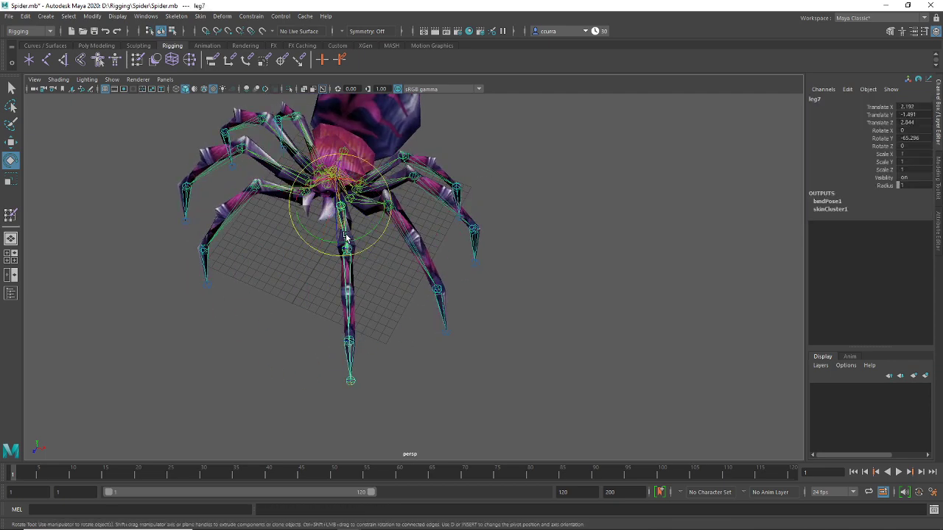
left_click_drag(372, 221, 422, 251)
key("ctrl+z")
key("ctrl+z")
key("ctrl+z")
key("ctrl+z")
left_click(112, 79)
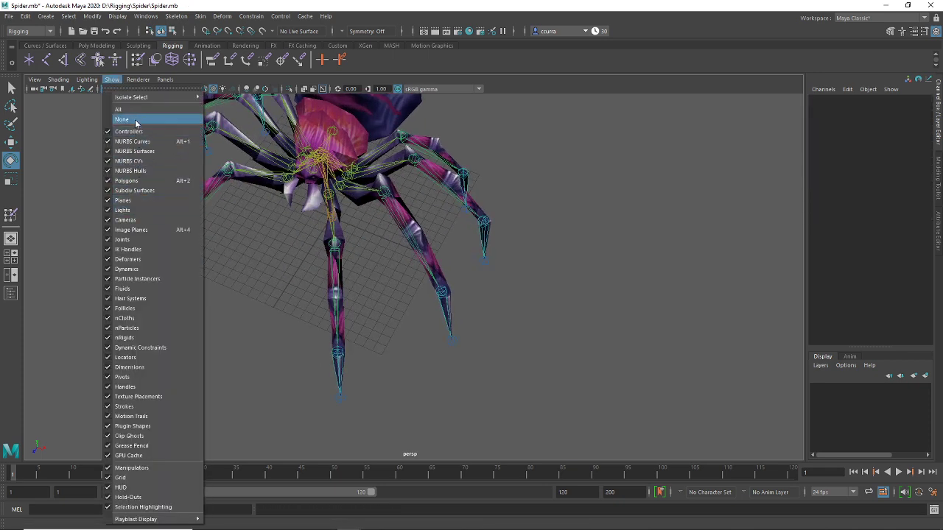
left_click(146, 240)
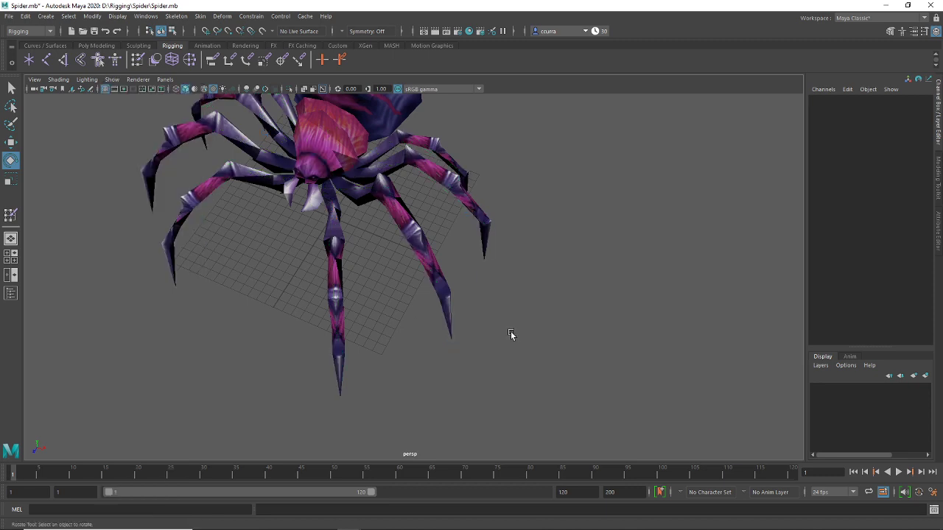
Select a leg-tip vertex on the spider mesh and grow the selection up the leg
left_click(454, 304)
right_click_drag(447, 250, 403, 250)
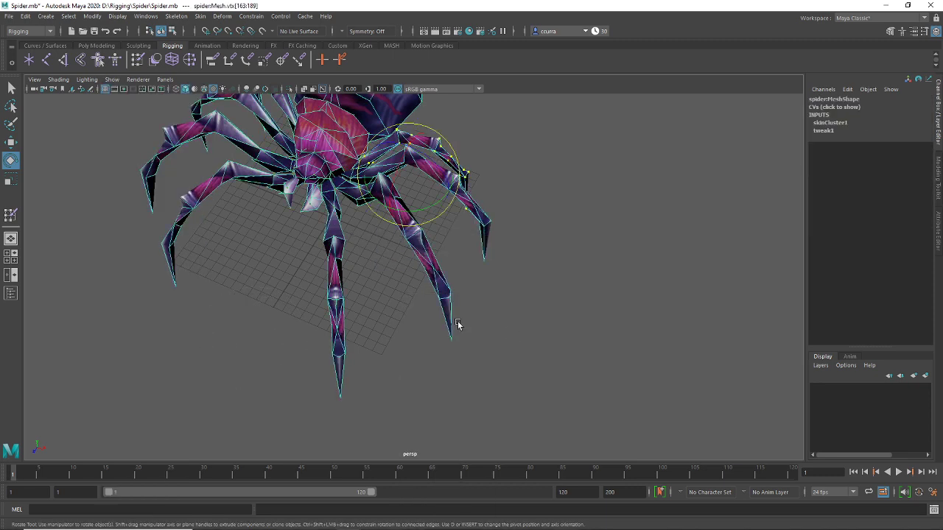
left_click(453, 339)
key("shift+period")
key("shift+period")
key("shift+period")
key("shift+period")
key("shift+period")
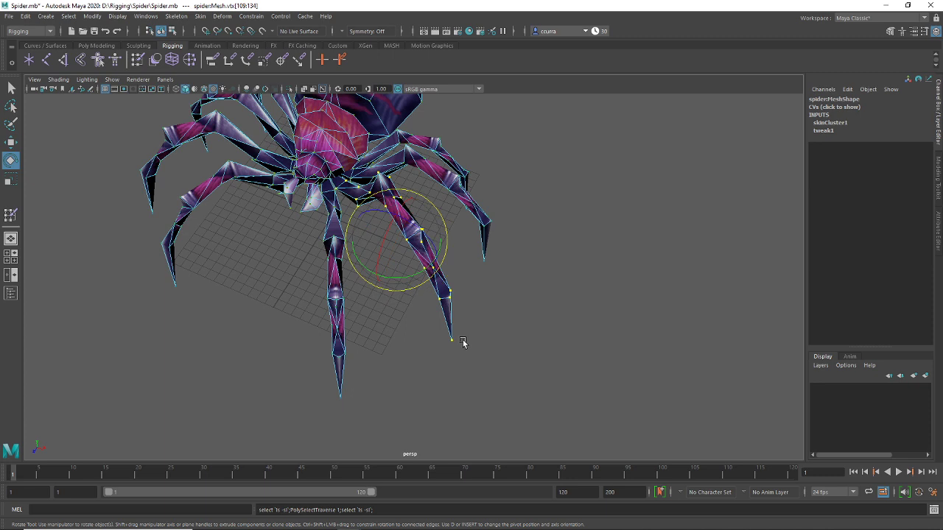
Open Paint Skin Weights and browse the influence list to the leg7 chain
double_click(137, 62)
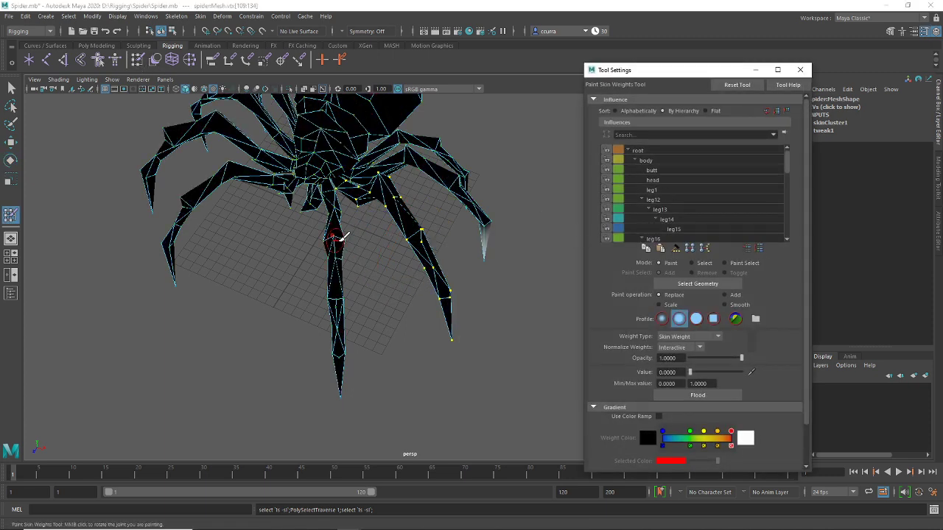
scroll(675, 177, "down", 2)
left_click(673, 200)
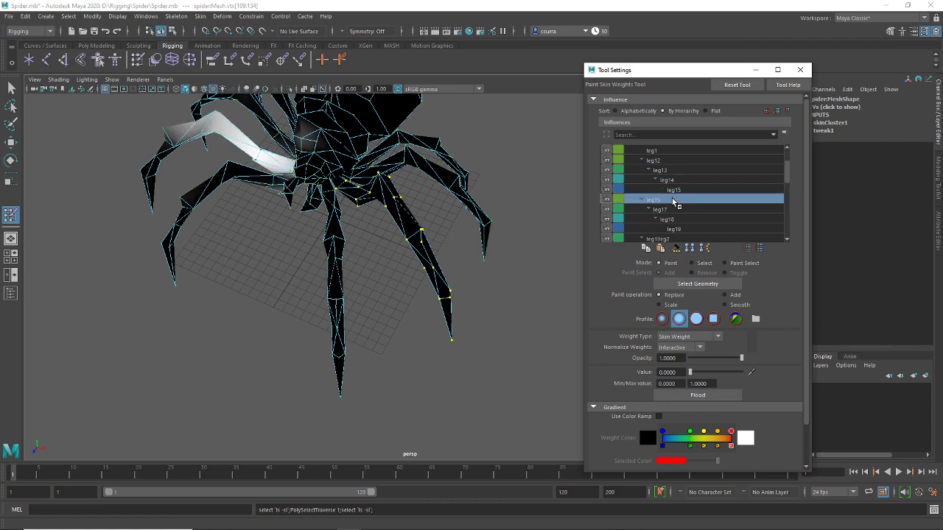
key("Down")
key("Down")
key("Down")
key("Down")
key("Down")
key("Down")
key("Down")
key("Down")
key("Down")
key("Down")
key("Down")
key("Down")
key("Down")
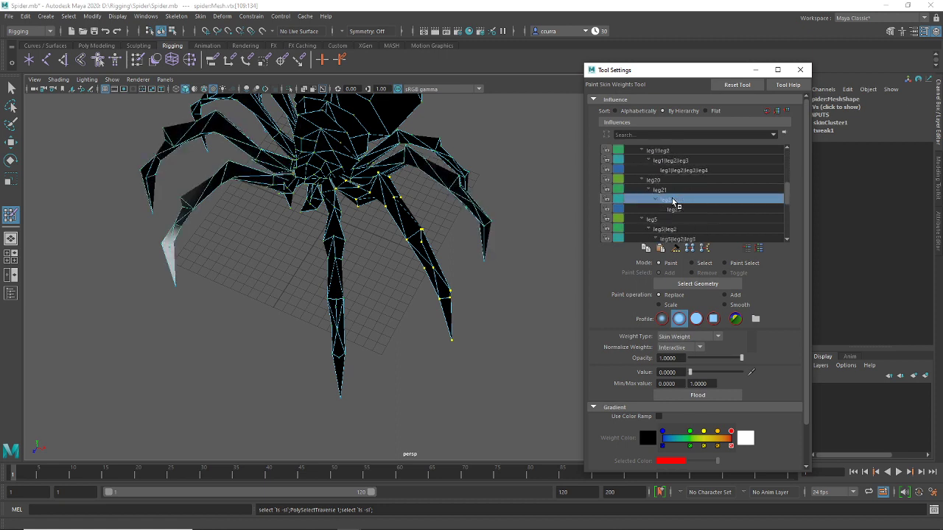
key("Up")
key("Up")
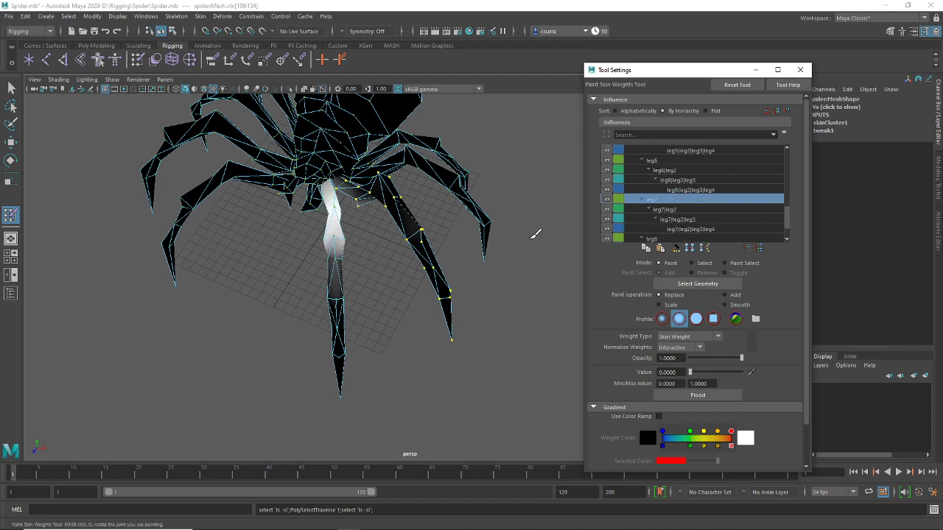
left_click_drag(536, 232, 358, 200, "alt")
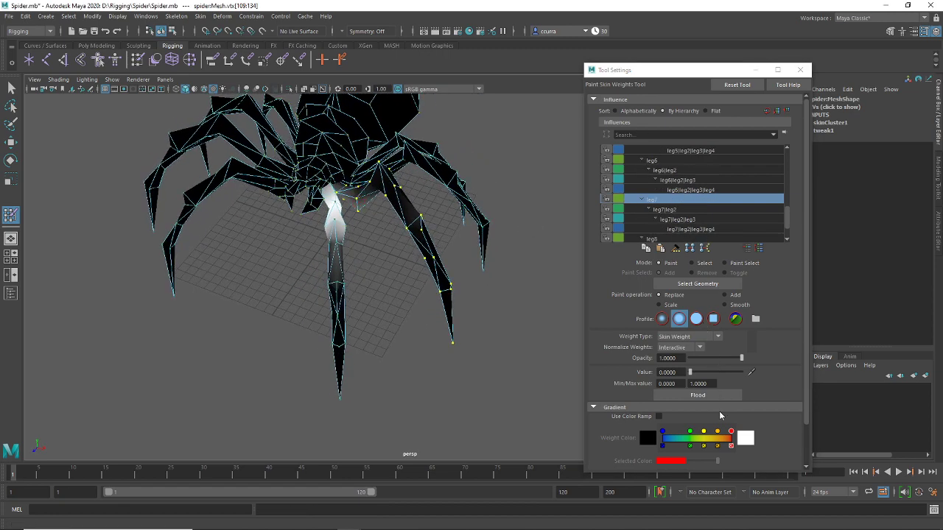
Flood leg7|leg2, leg7|leg2|leg3 and leg7|leg2|leg3|leg4 to weight 0, then return to selection
left_click(678, 210)
left_click(699, 396)
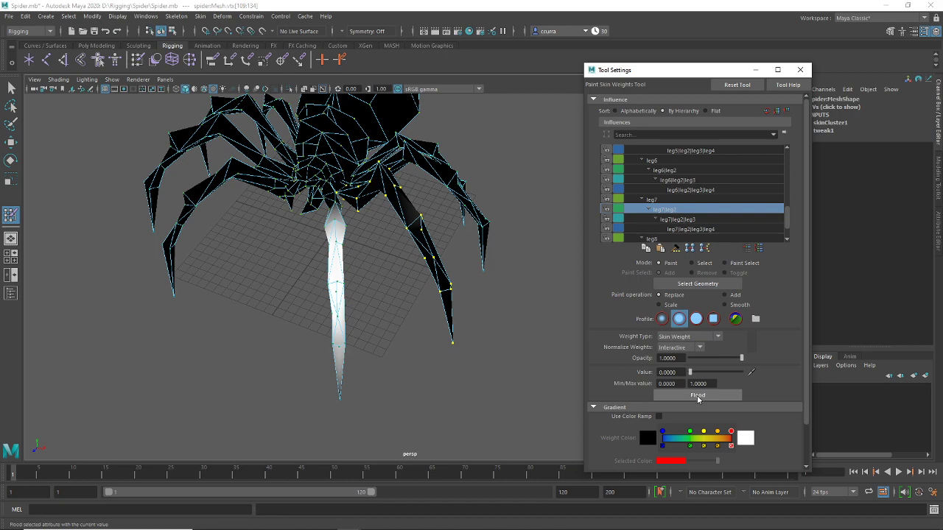
key("Down")
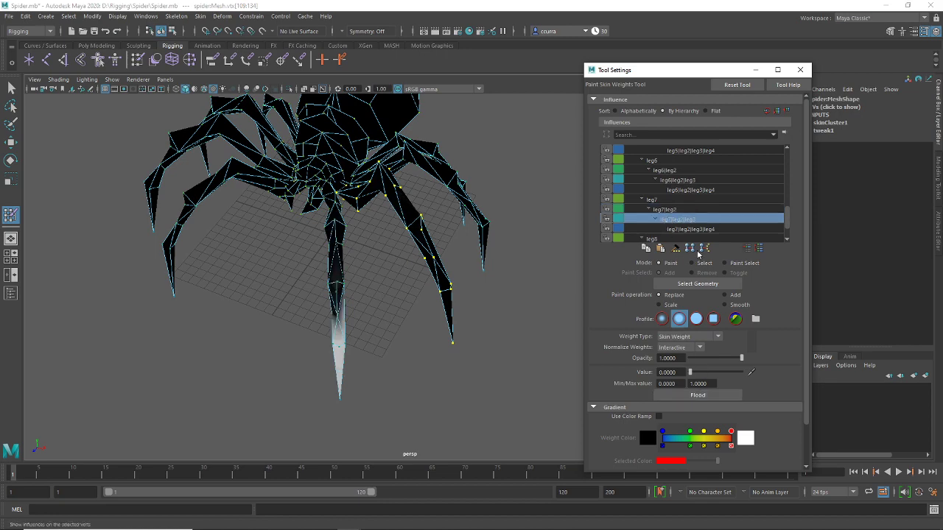
key("Down")
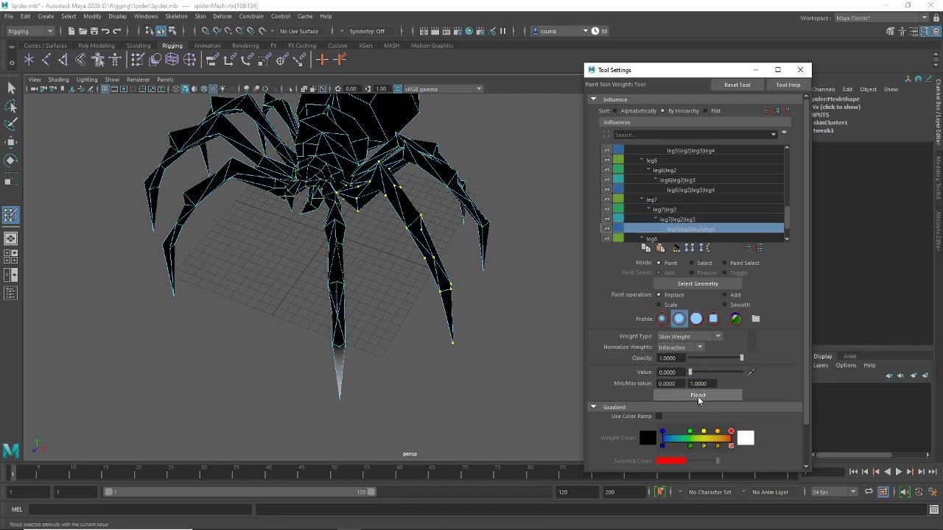
left_click_drag(410, 289, 403, 294, "alt")
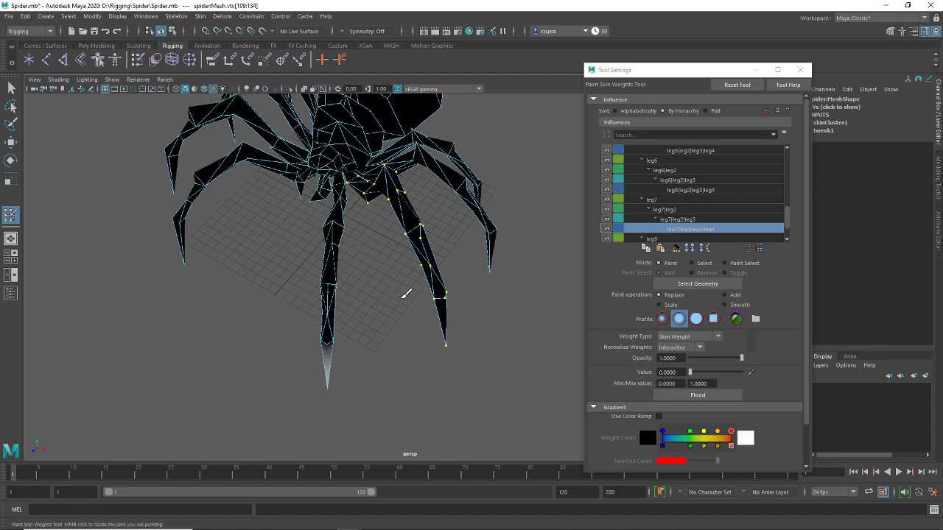
left_click(11, 89)
left_click(110, 79)
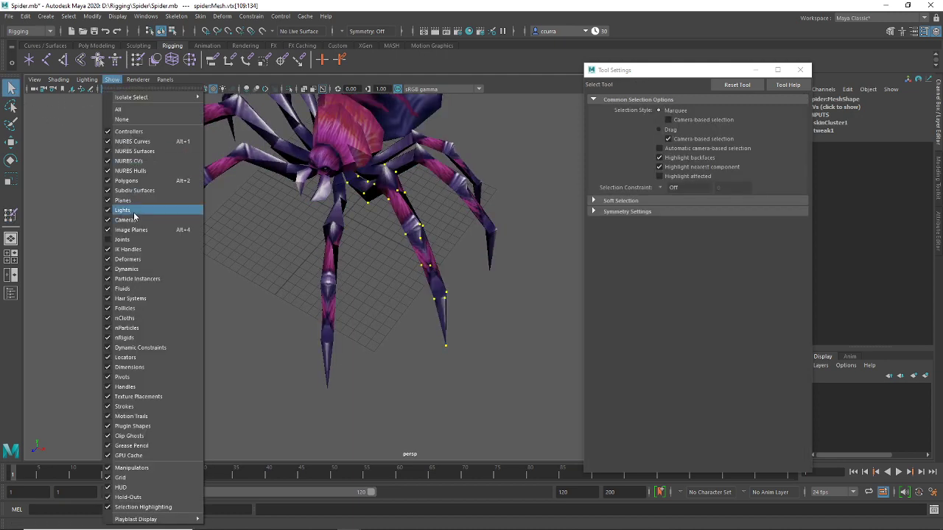
Show the joints, test-rotate leg7 and undo the rotation
left_click(122, 239)
left_click(339, 218)
key("w")
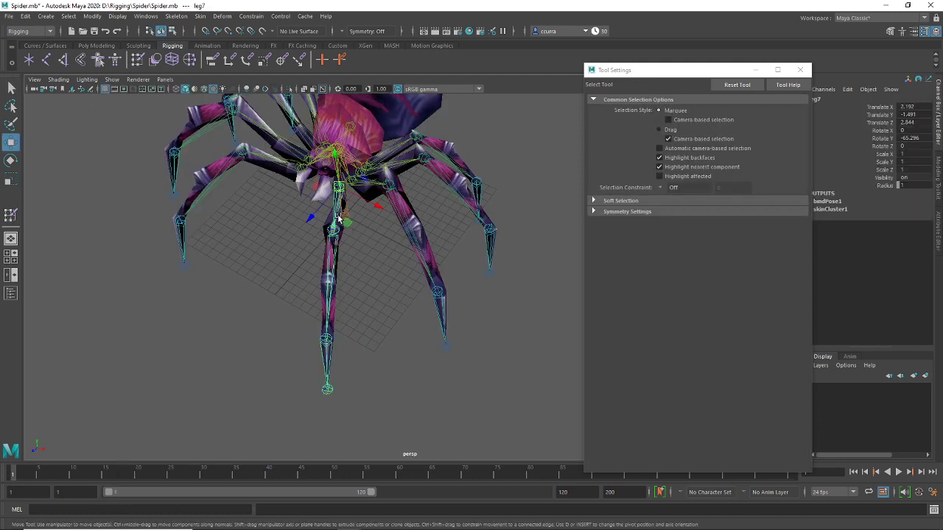
key("e")
left_click_drag(339, 219, 478, 293)
key("ctrl+z")
key("ctrl+z")
Test leg5 and undo it, then bring up Save Scene As
left_click(363, 184)
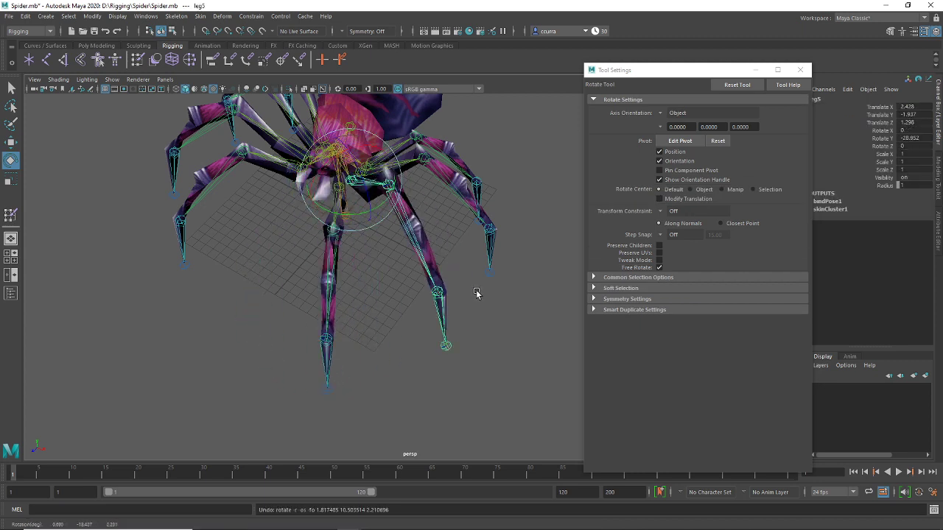
key("ctrl+z")
key("ctrl+z")
left_click(8, 16)
left_click(33, 71)
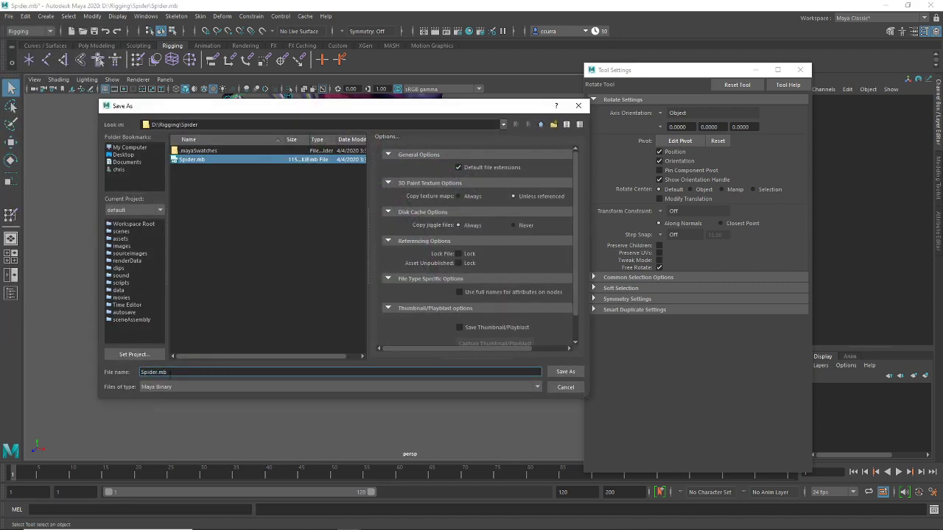
Save the scene as Spider2.mb in the Rigging\Spider folder
key("Left")
key("Left")
key("Left")
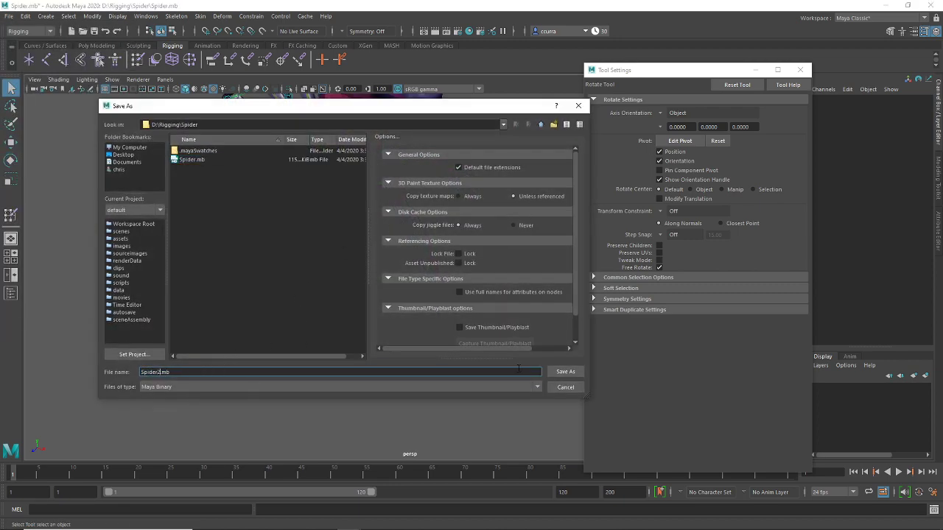
left_click(569, 373)
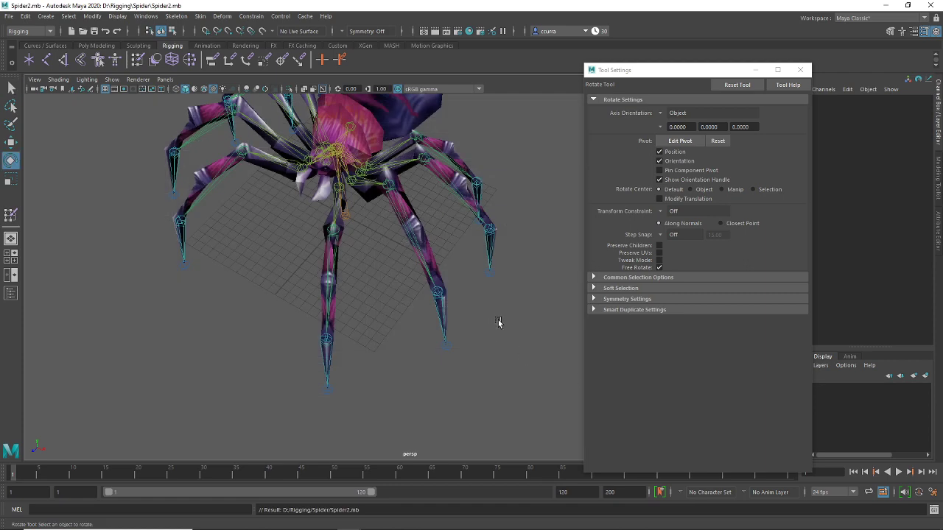
left_click_drag(449, 276, 454, 179, "alt")
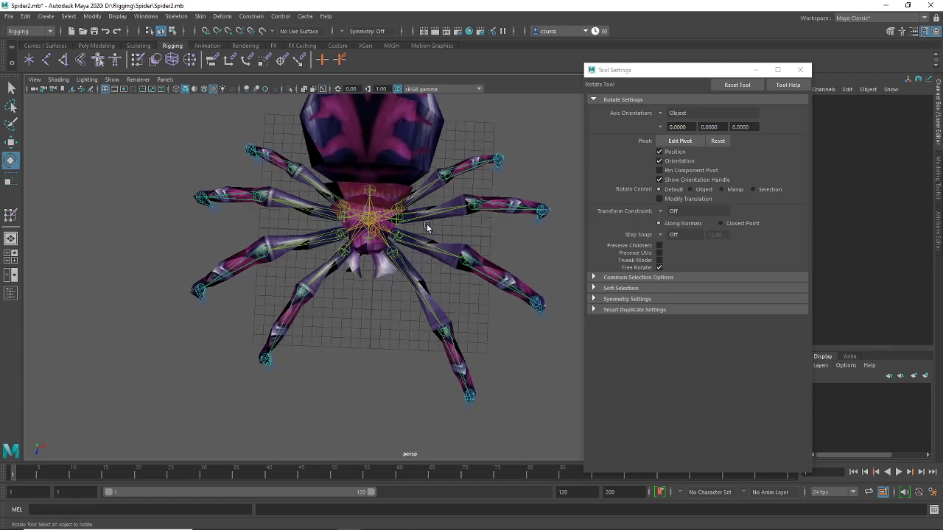
left_click_drag(407, 217, 394, 303, "alt")
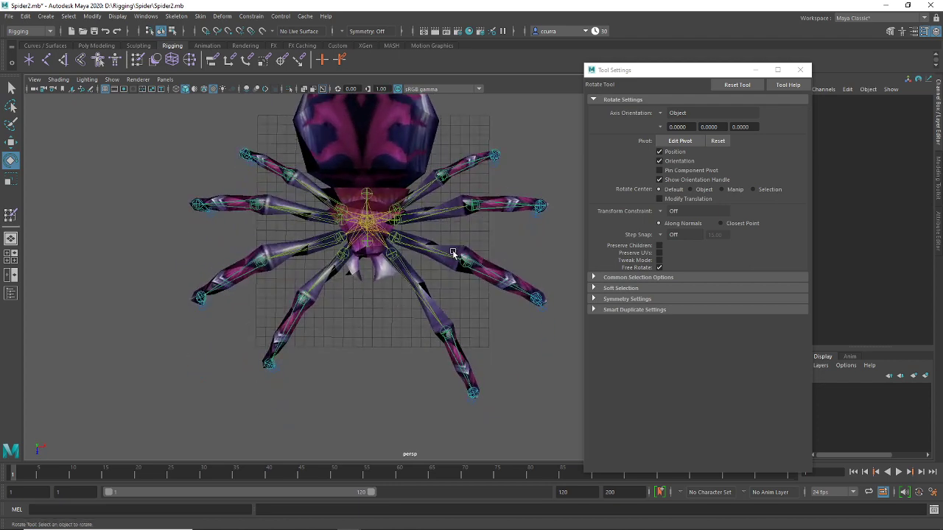
scroll(444, 249, "up", 3)
middle_click_drag(444, 248, 453, 248, "alt")
Test-rotate leg8 and undo it, then check the leg6 joint and deselect
left_click(345, 188)
left_click_drag(339, 174, 345, 180)
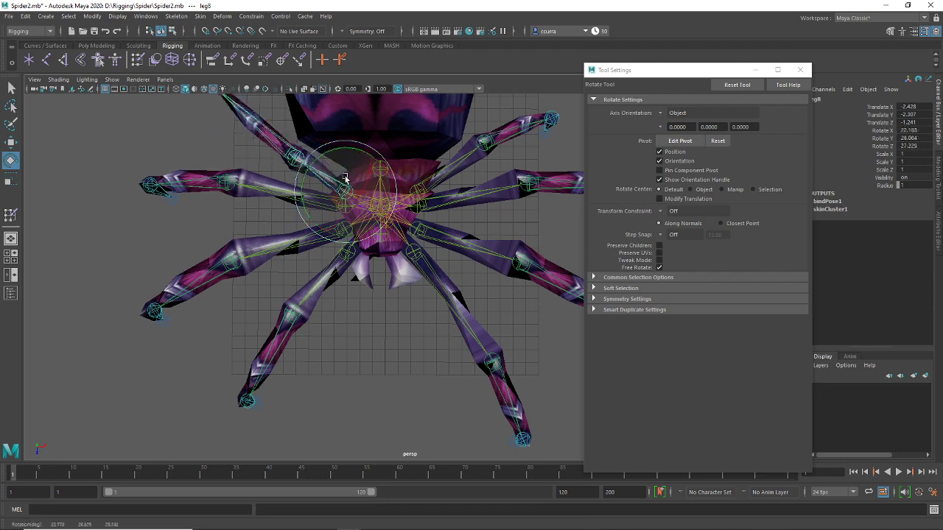
key("ctrl+z")
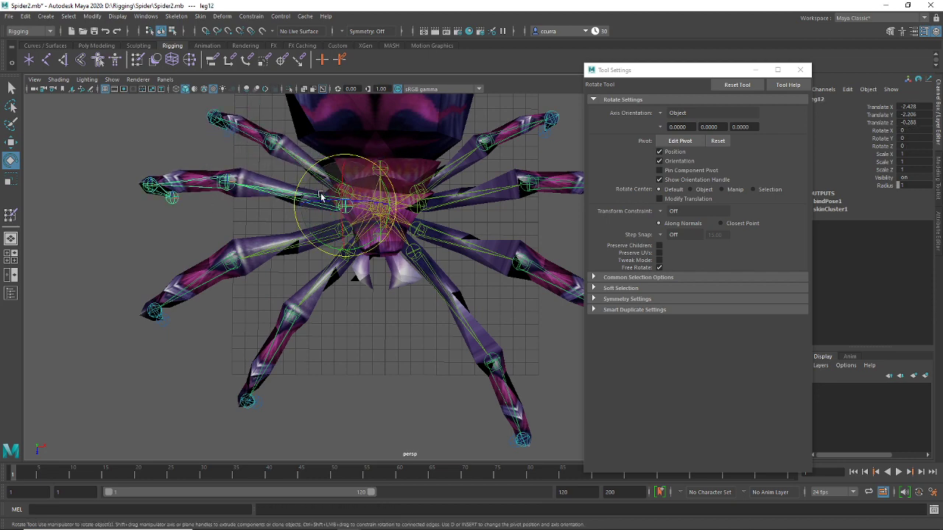
left_click(362, 316)
middle_click_drag(361, 315, 365, 290, "alt")
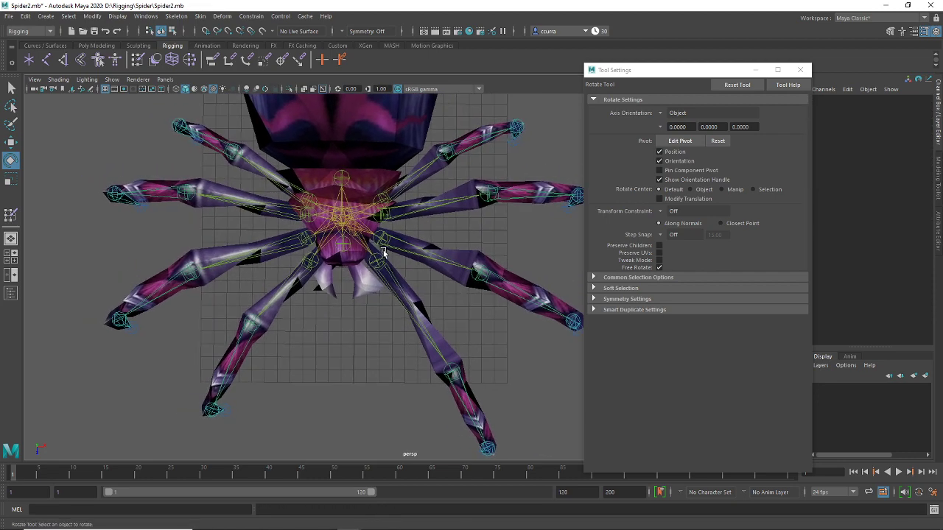
left_click(413, 182)
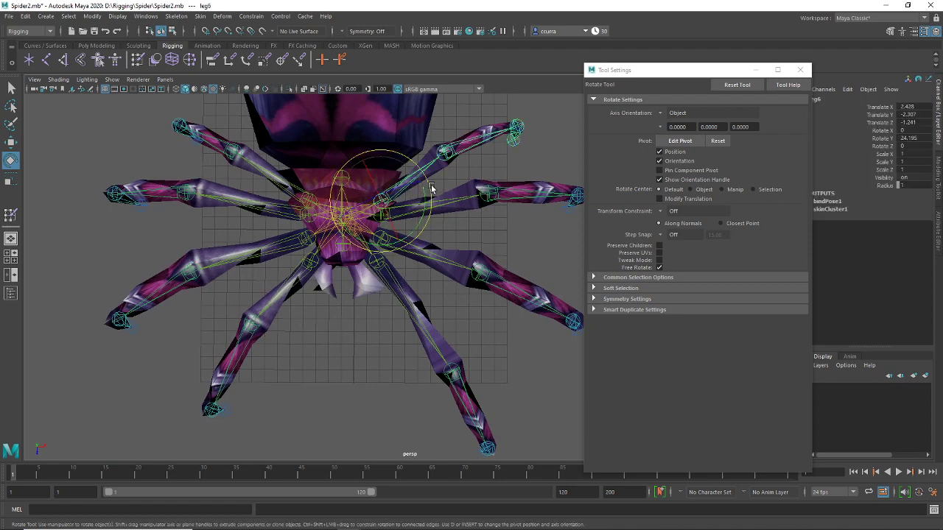
key("t")
left_click(309, 326)
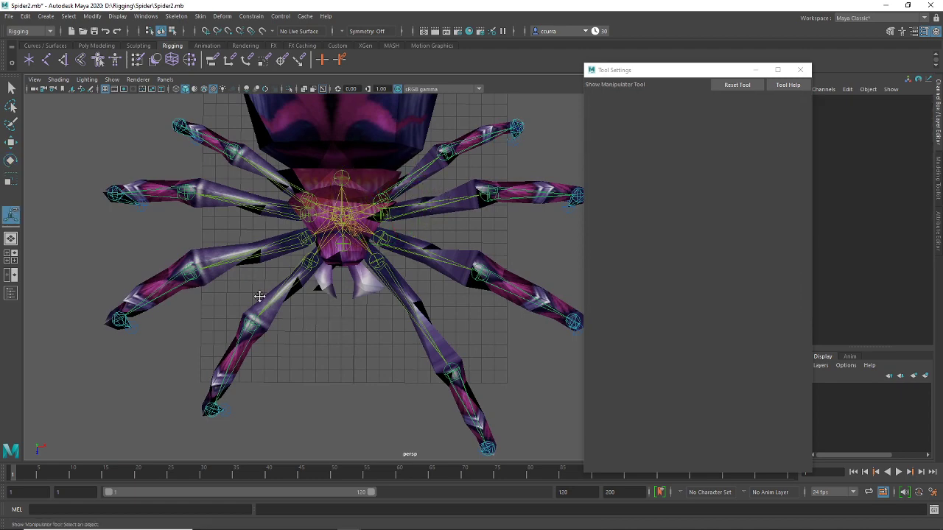
left_click_drag(336, 331, 359, 225, "alt")
Hide the joints in the viewport and select the spider mesh
left_click(111, 80)
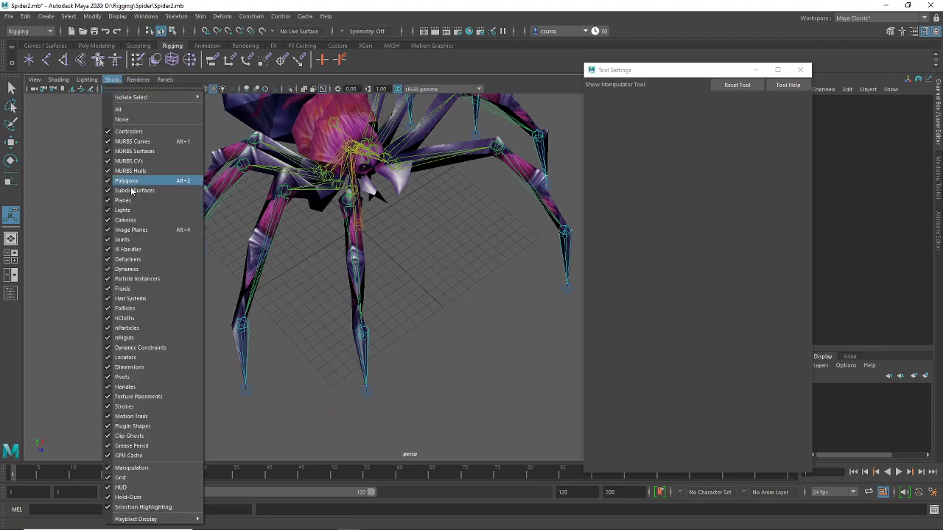
left_click(405, 228)
left_click_drag(405, 228, 358, 302, "alt")
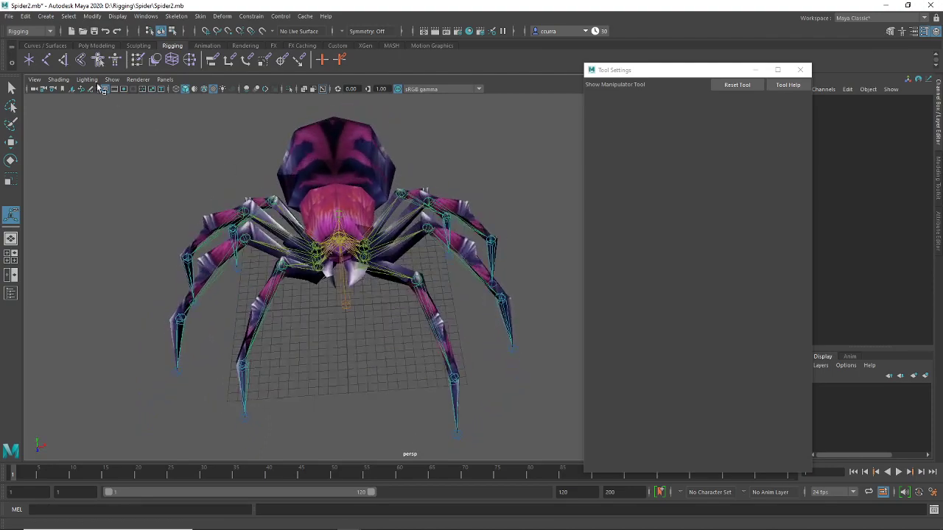
left_click(111, 79)
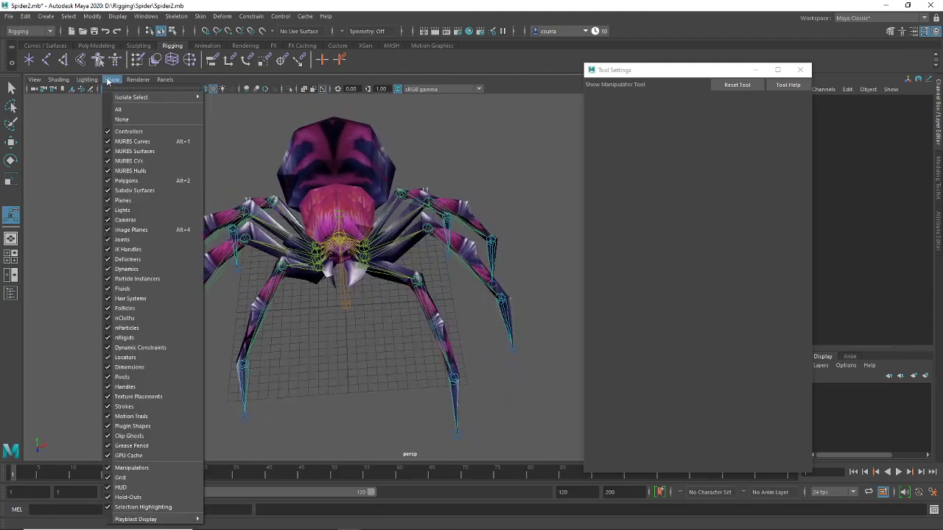
left_click(140, 239)
left_click_drag(323, 278, 361, 320, "alt")
left_click(365, 281)
right_click_drag(361, 320, 361, 251)
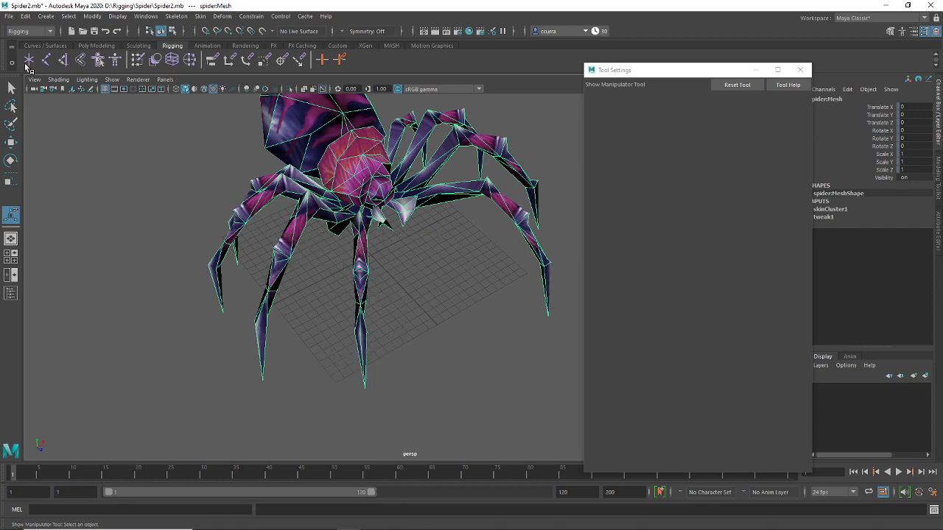
Tear off the Show menu as a floating window and turn joints back on
left_click(111, 79)
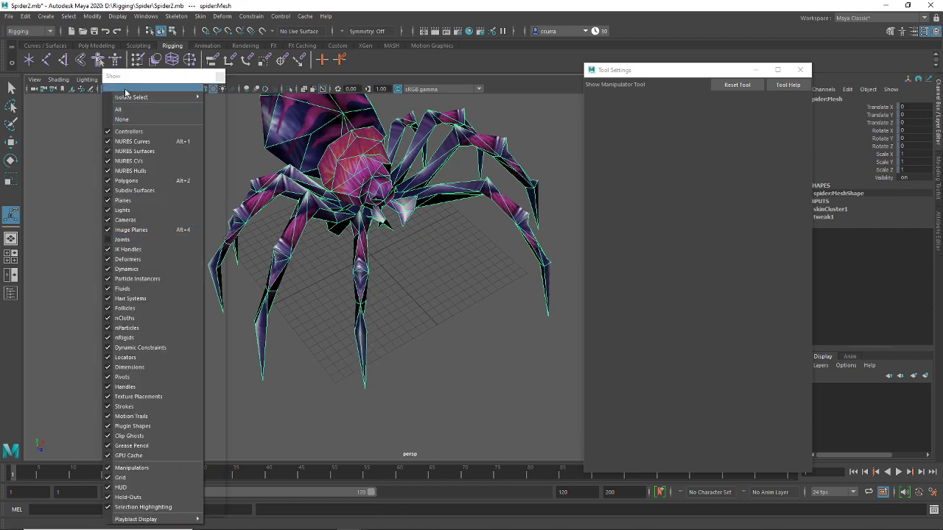
left_click(135, 78)
left_click_drag(146, 81, 81, 55)
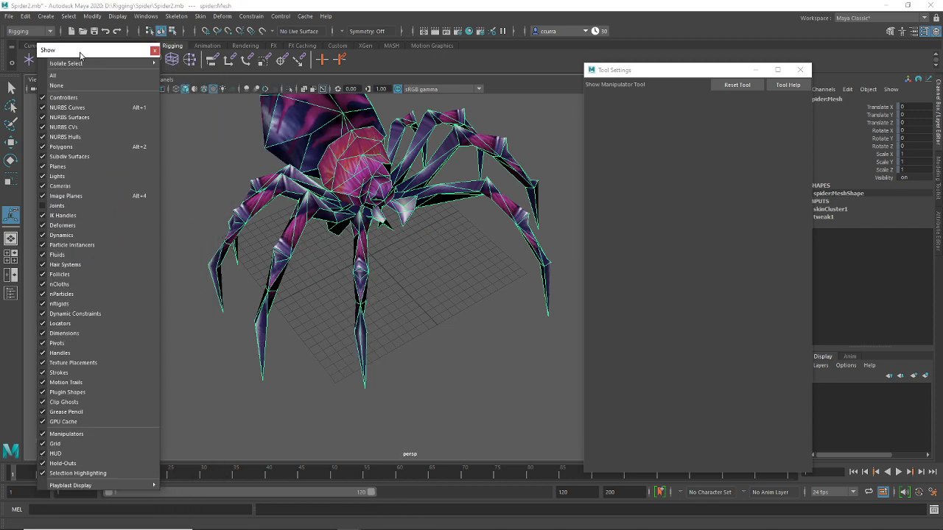
left_click(58, 206)
left_click_drag(413, 297, 390, 313, "alt")
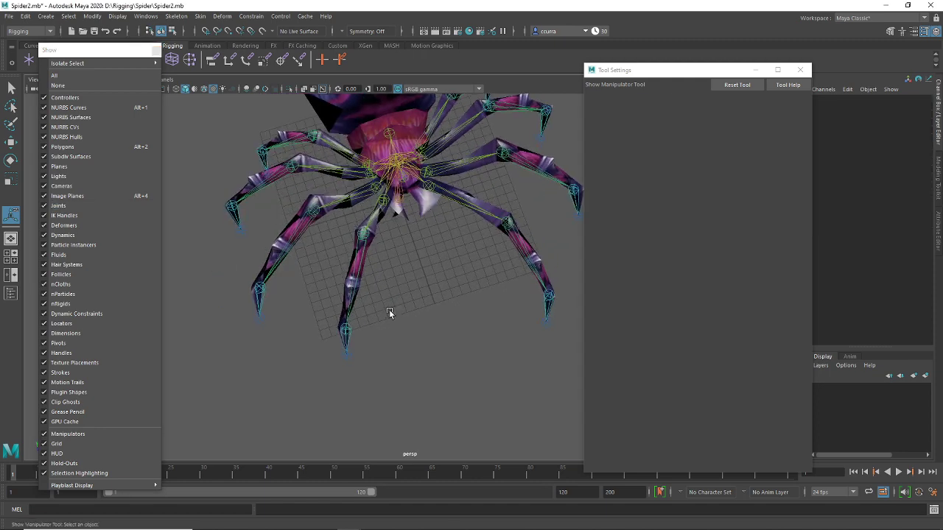
Test-bend the leg20 and leg16 joints, then hide the joints again
left_click(377, 218)
key("e")
left_click_drag(404, 234, 421, 254)
left_click(421, 255)
left_click(376, 184)
left_click_drag(401, 221, 417, 279)
left_click(417, 278)
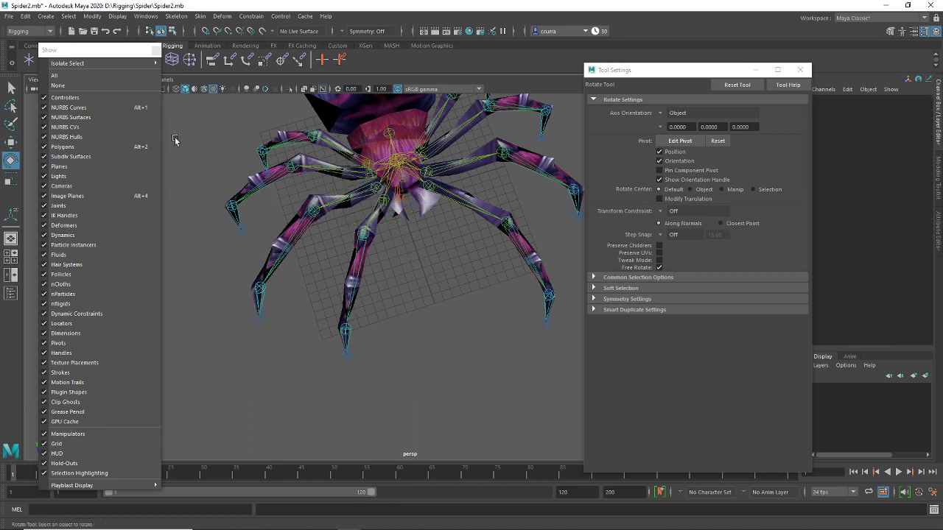
left_click(87, 206)
In vertex mode, pick the left front leg's tip vertex and grow the selection up the leg
left_click(336, 318)
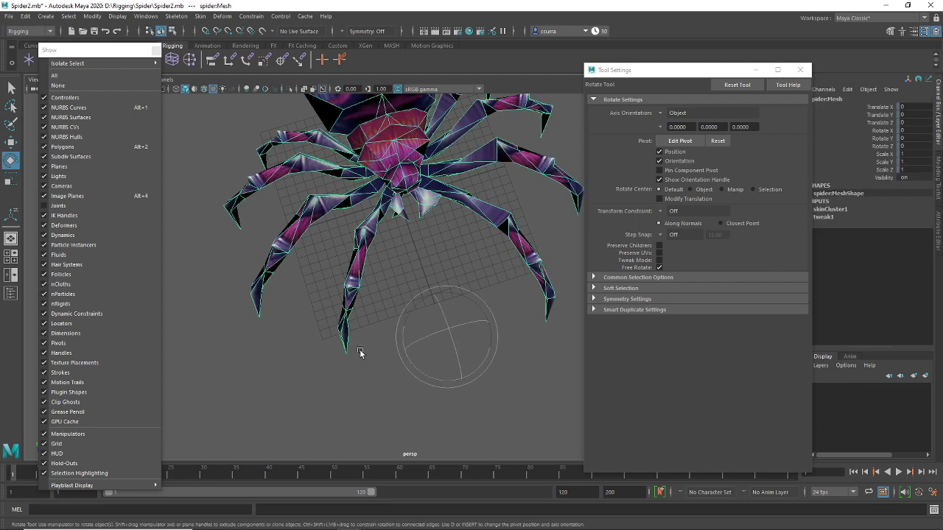
left_click_drag(335, 319, 337, 250, "alt")
right_click_drag(337, 250, 301, 253)
left_click_drag(384, 337, 457, 349)
key("shift+period")
key("shift+period")
key("shift+period")
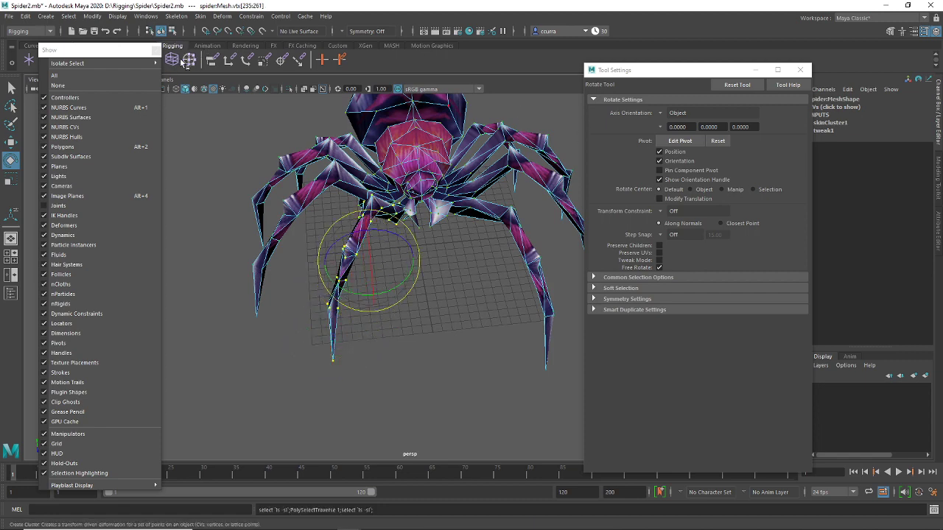
left_click_drag(126, 49, 92, 54)
In Paint Skin Weights, flood leg18's weight to 0 on the selected leg vertices, then pick leg19
left_click(137, 62)
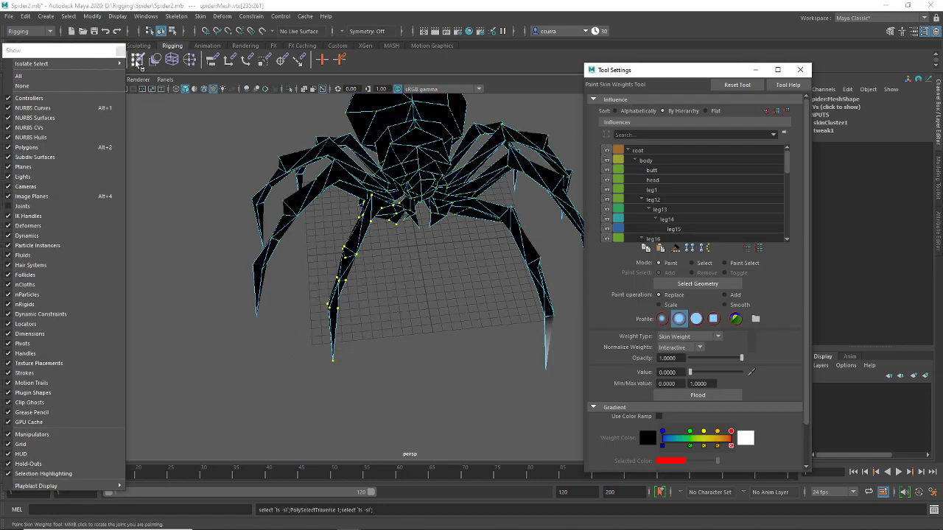
left_click(684, 170)
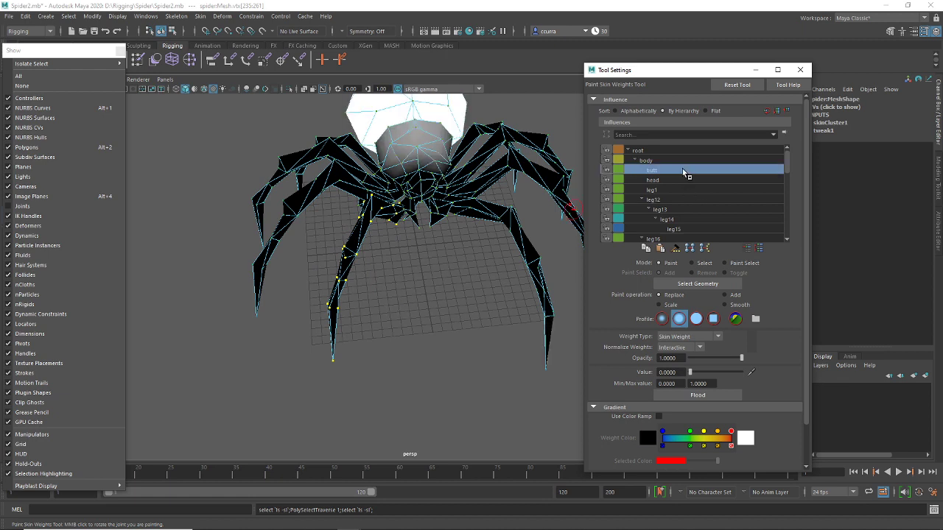
key("Down")
key("Down")
key("Down")
key("Down")
key("Down")
key("Down")
key("Down")
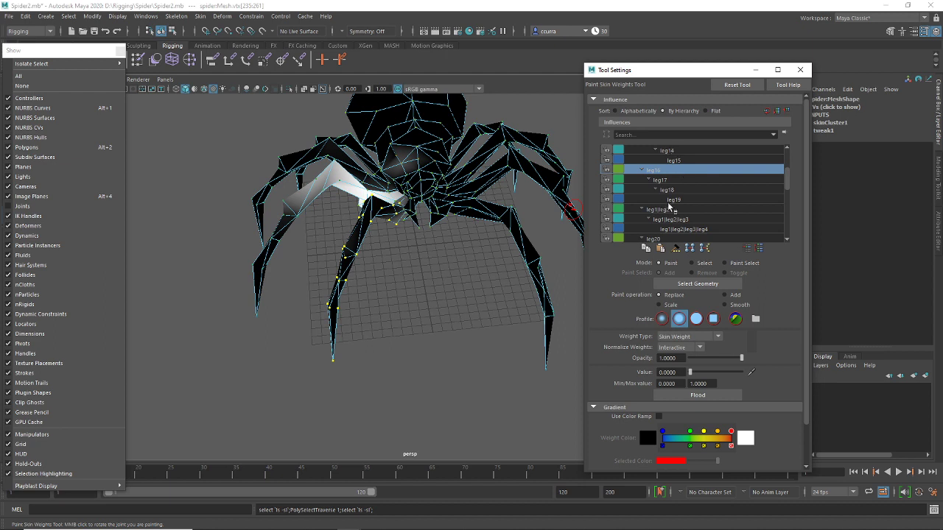
left_click(672, 181)
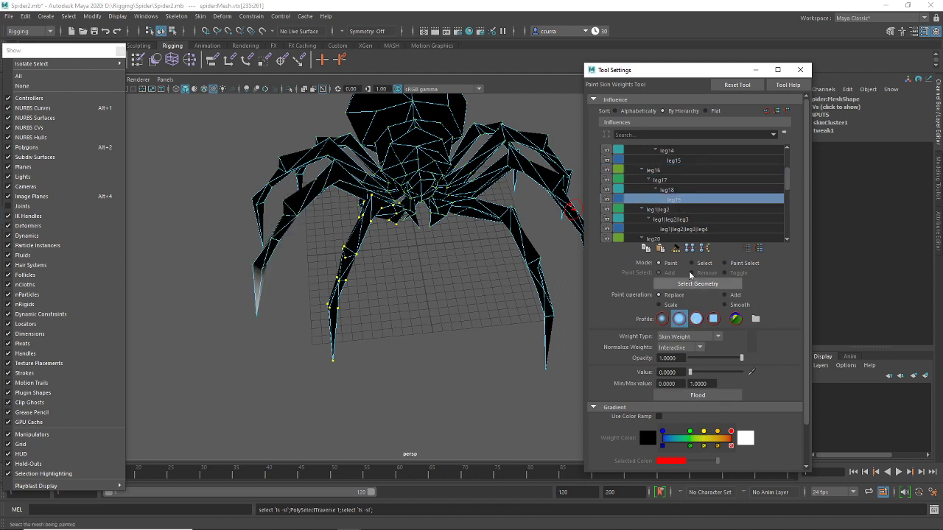
left_click(672, 190)
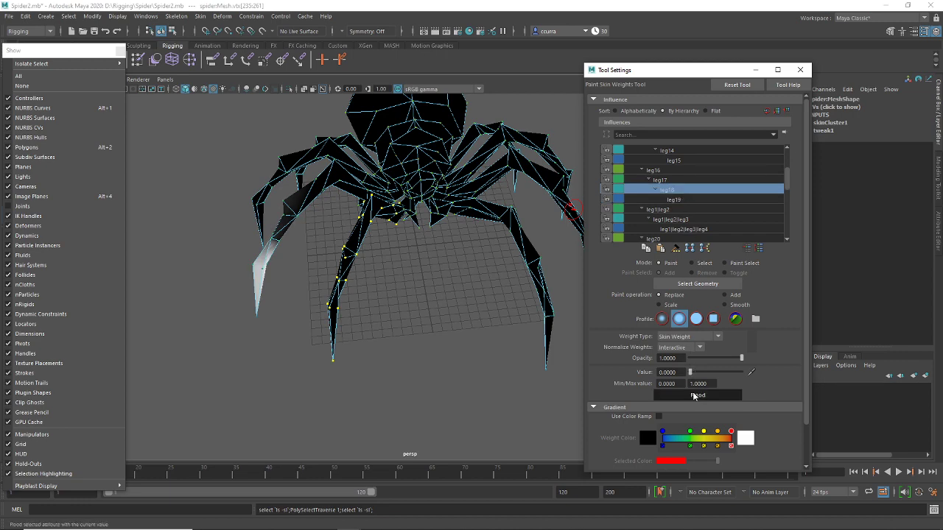
left_click(674, 199)
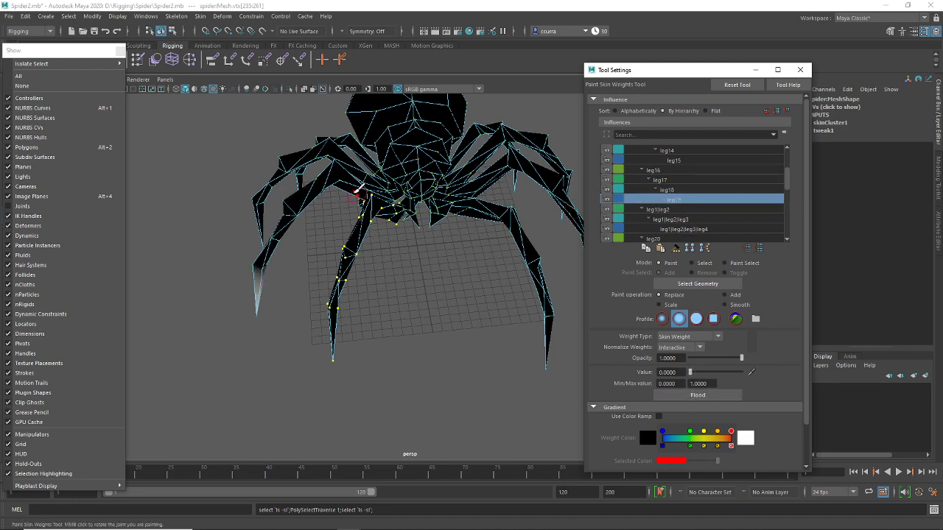
left_click_drag(409, 178, 355, 256, "alt")
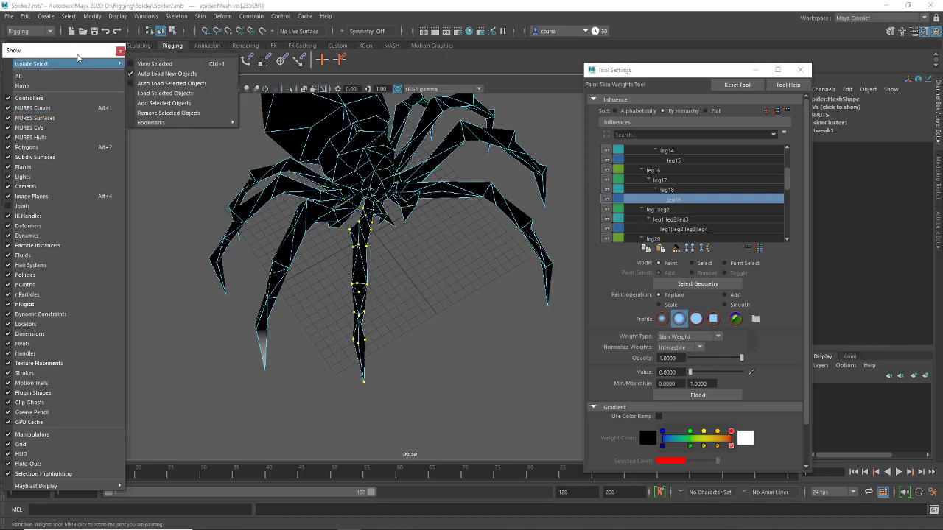
left_click_drag(78, 52, 117, 115)
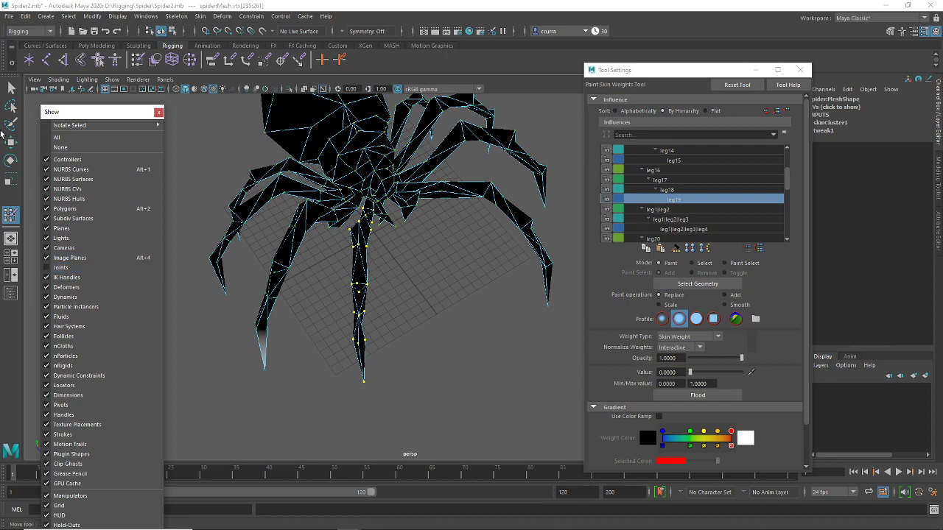
With the Select Tool in vertex mode, marquee the left front leg tip and grow the selection upward
left_click(11, 88)
left_click(295, 289)
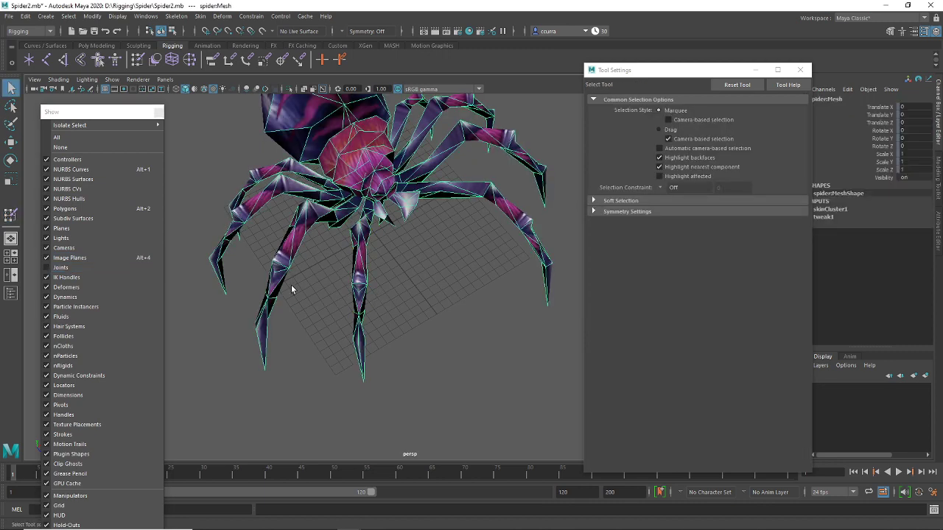
right_click(280, 269)
left_click(230, 253)
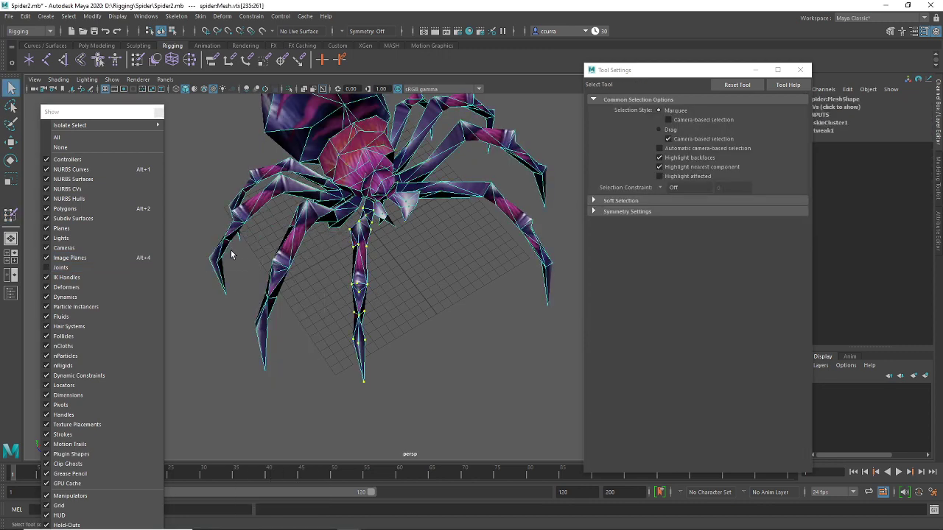
left_click(309, 325)
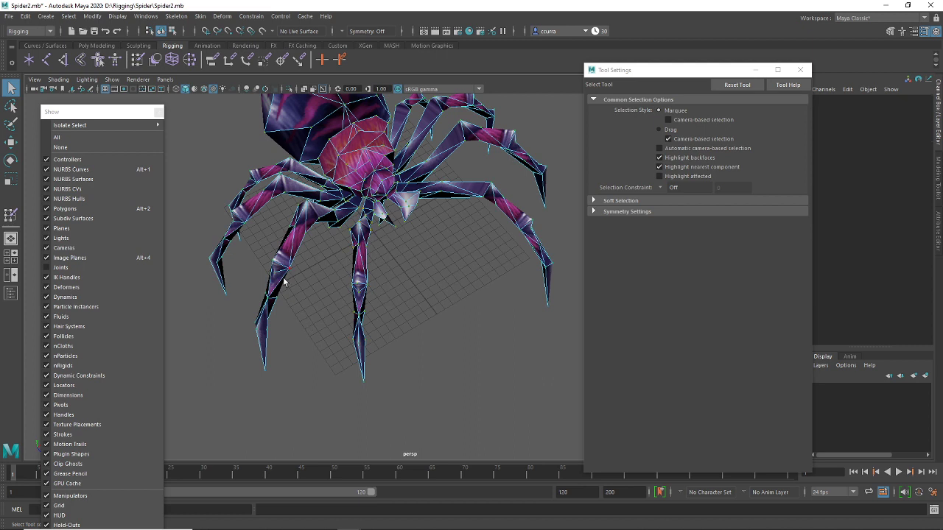
left_click_drag(263, 385, 256, 385)
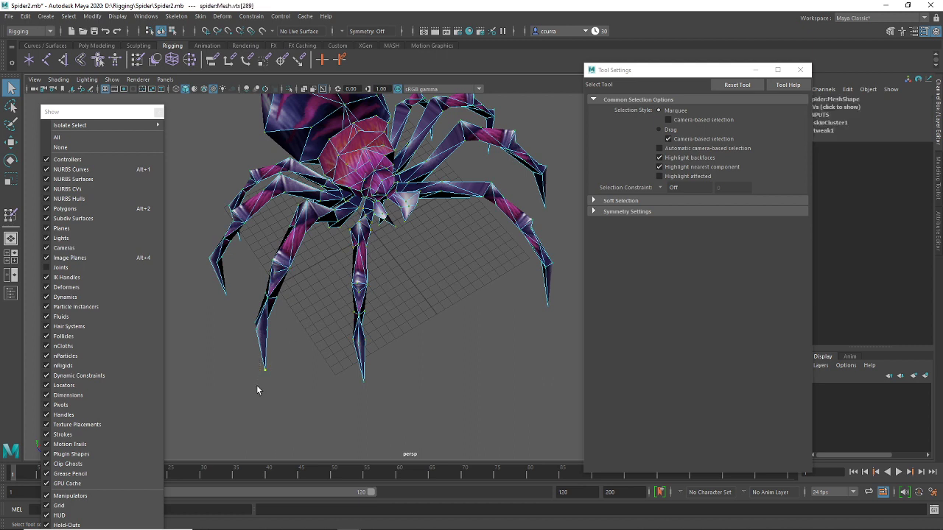
key("shift+period")
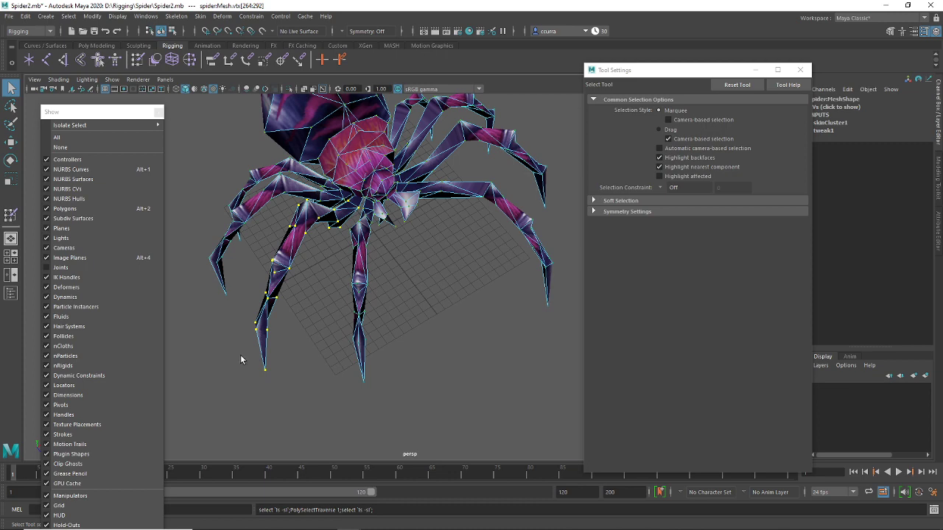
left_click_drag(396, 294, 380, 309, "alt")
middle_click_drag(380, 310, 387, 273, "alt")
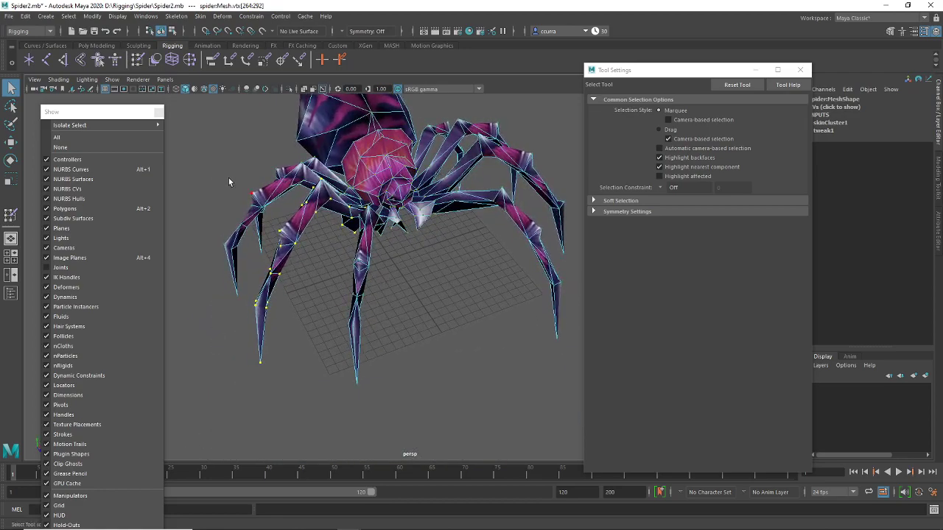
Back in Paint Skin Weights, view the leg16 and leg20–leg23 influence weights
left_click(156, 60)
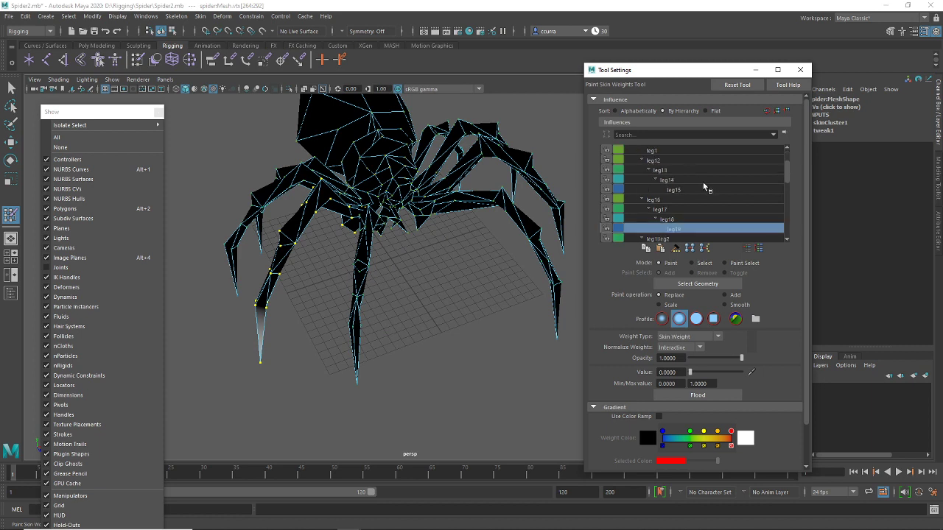
left_click(667, 200)
scroll(665, 202, "down", 5)
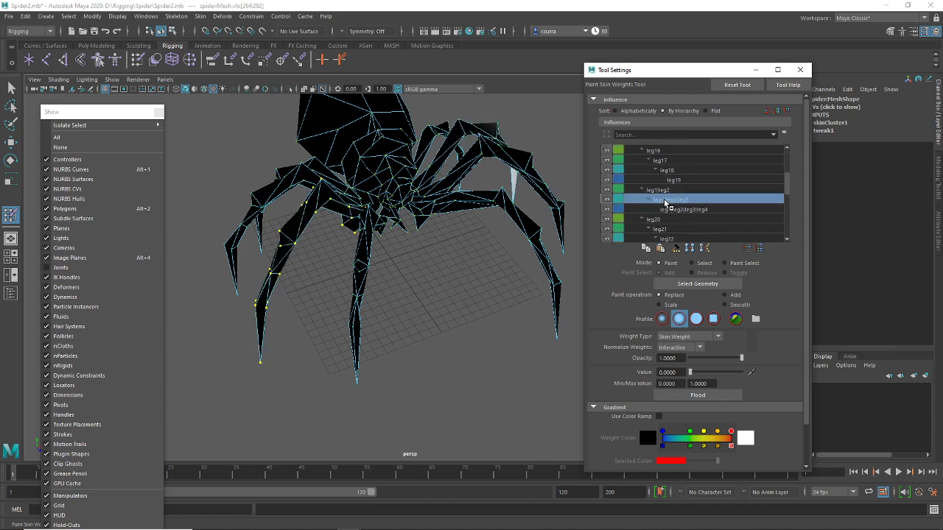
left_click(666, 203)
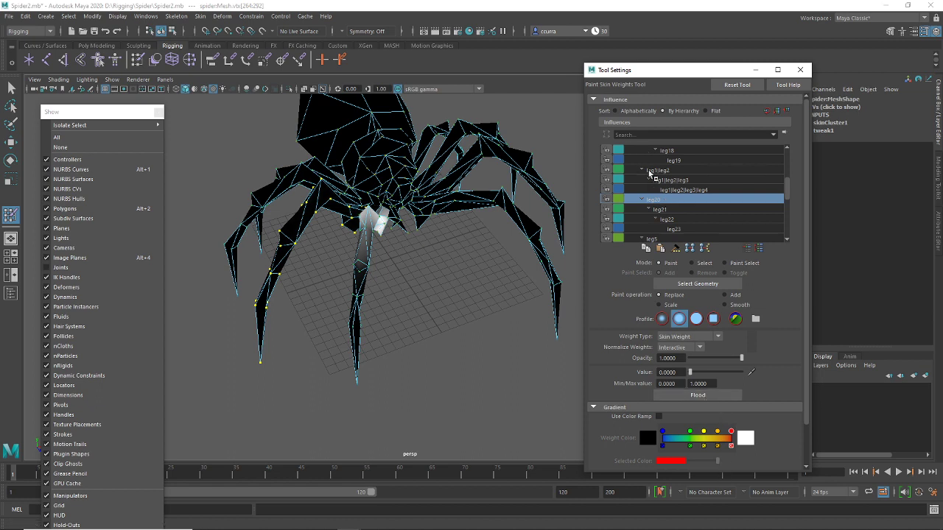
left_click(660, 210)
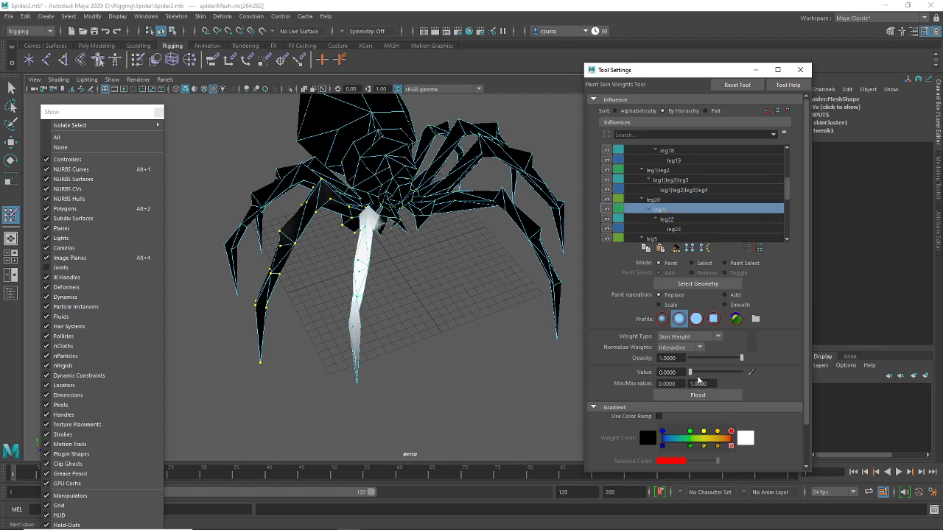
left_click(675, 220)
left_click(675, 229)
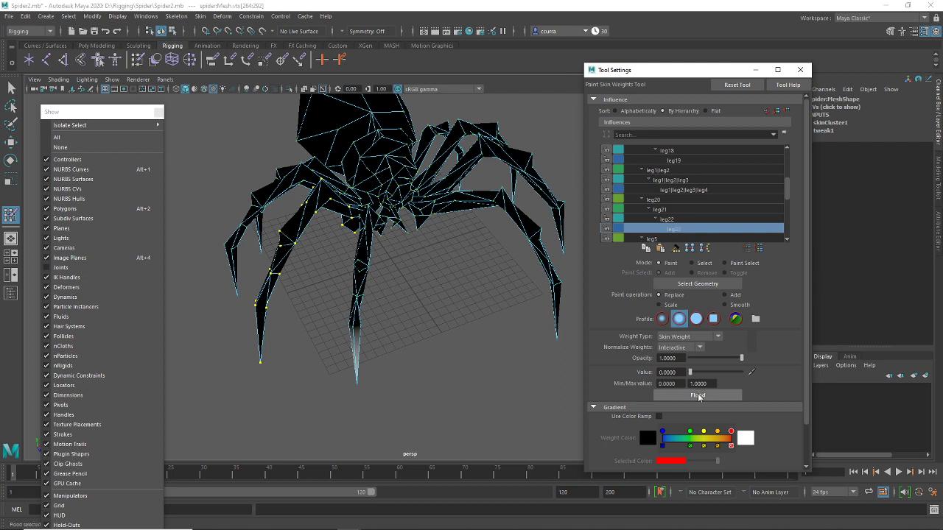
Step through the remaining leg influences, ending on leg13, leg14 and leg15
scroll(699, 226, "down", 1)
left_click(693, 221)
scroll(694, 221, "down", 1)
left_click(694, 221)
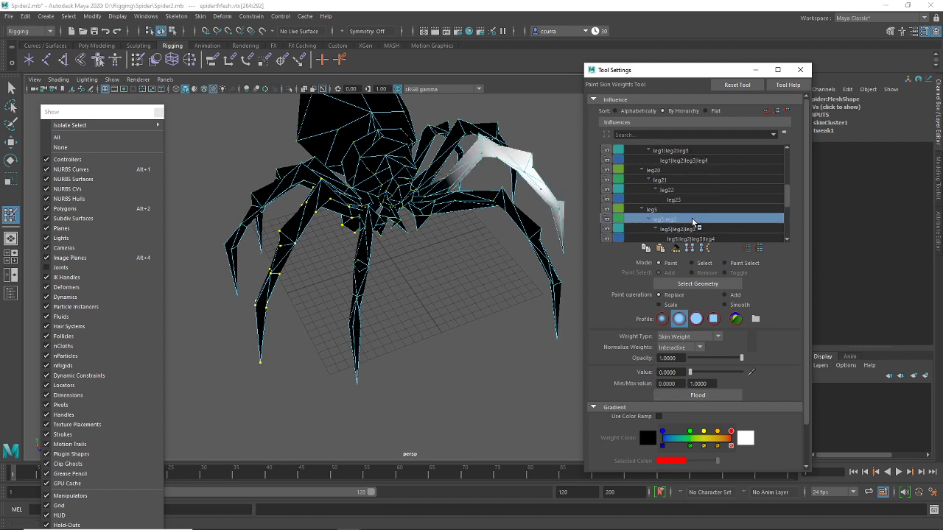
scroll(693, 222, "down", 1)
left_click(693, 221)
scroll(693, 221, "down", 1)
left_click(693, 220)
scroll(693, 221, "down", 1)
left_click(693, 221)
scroll(693, 221, "down", 1)
left_click(693, 221)
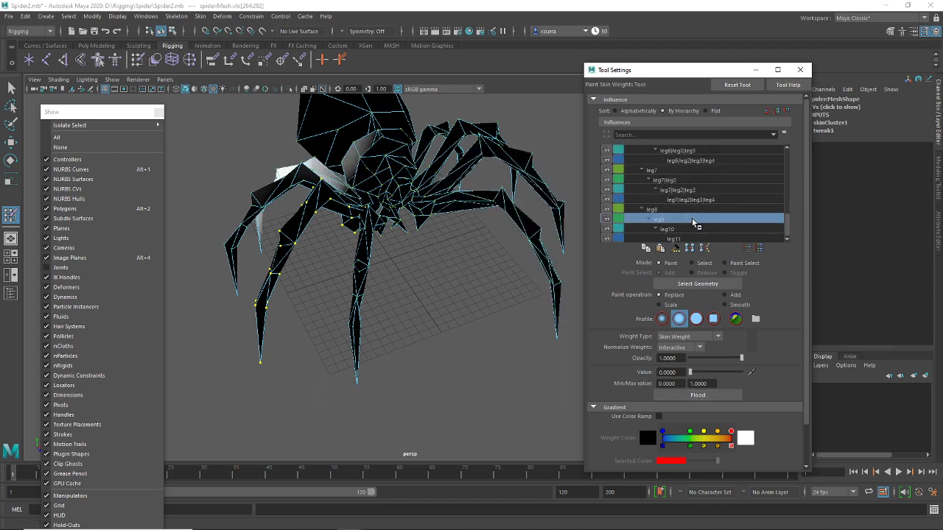
scroll(693, 221, "down", 1)
left_click(693, 221)
scroll(693, 222, "down", 2)
scroll(694, 223, "up", 4)
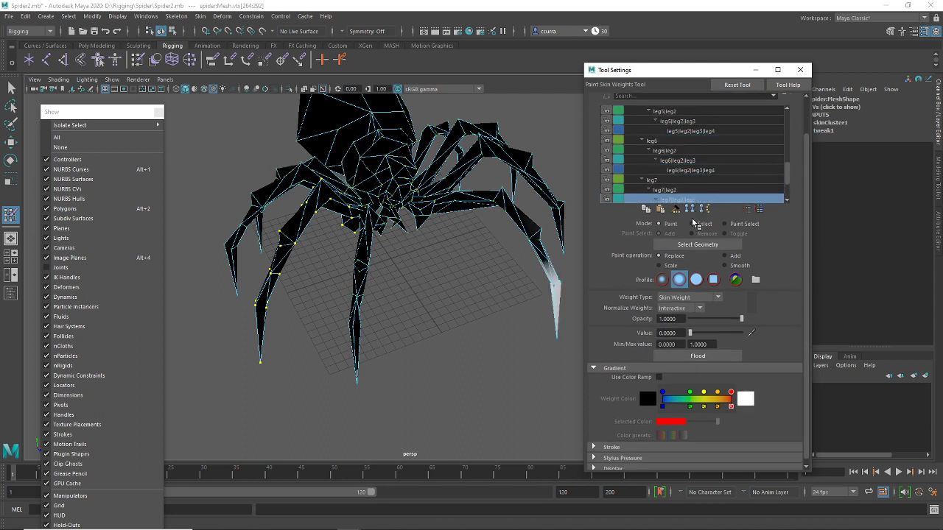
scroll(694, 223, "up", 4)
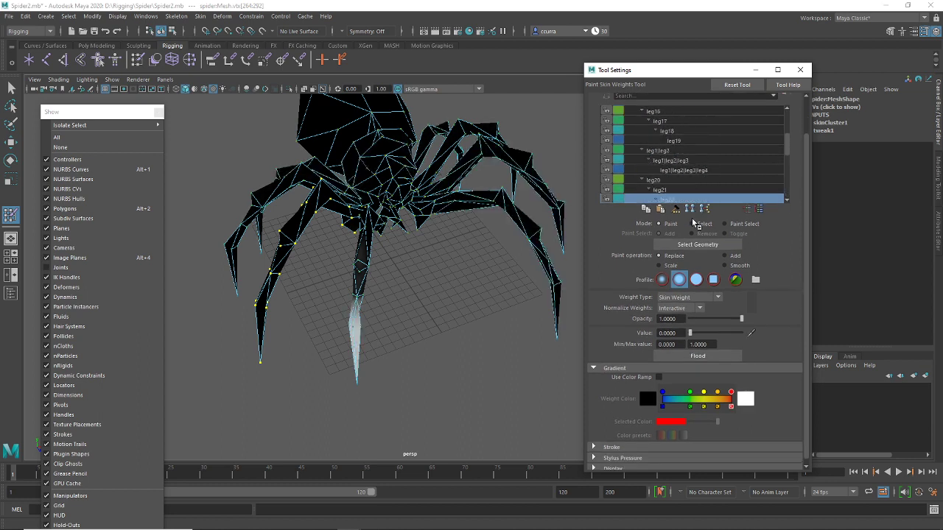
scroll(693, 223, "up", 5)
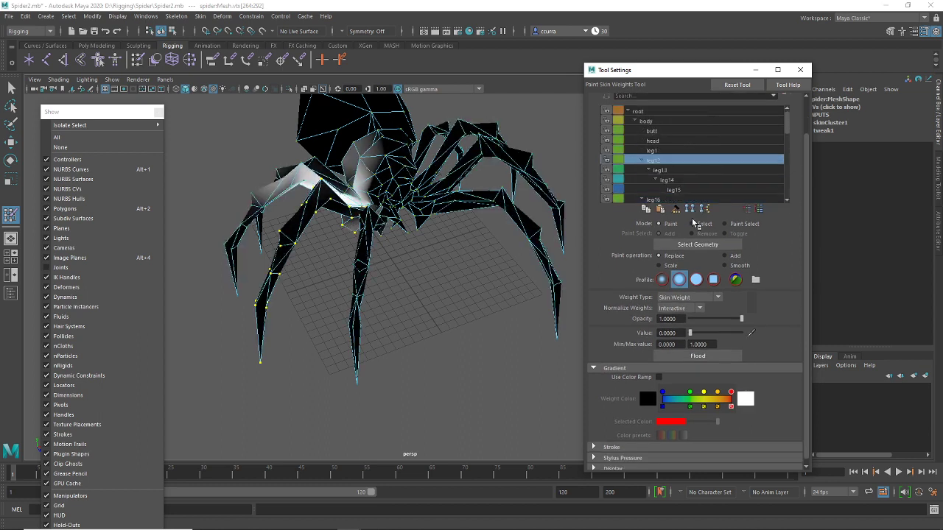
scroll(693, 223, "down", 1)
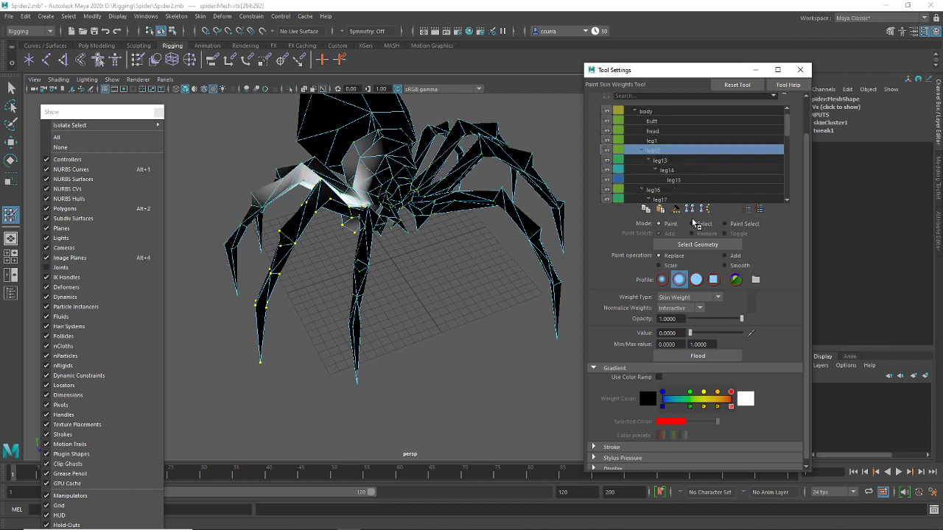
left_click(661, 160)
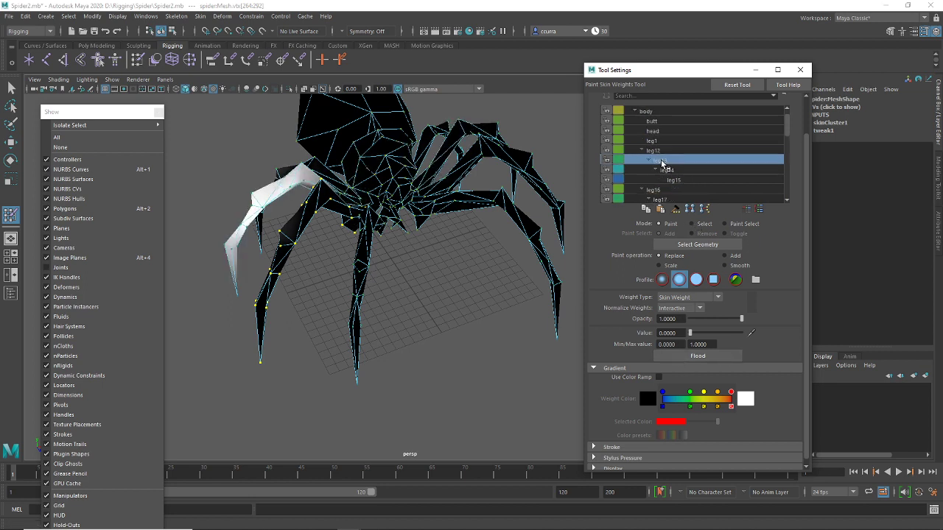
left_click(684, 170)
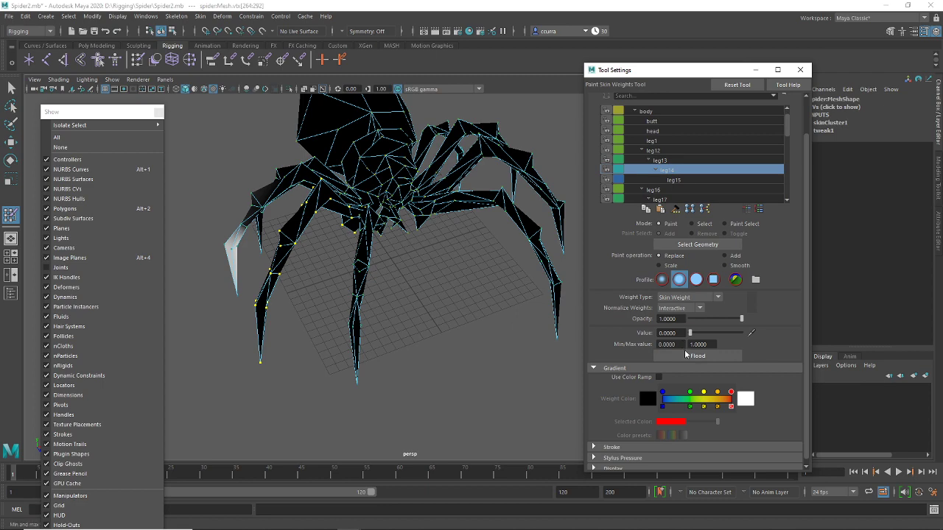
left_click(676, 181)
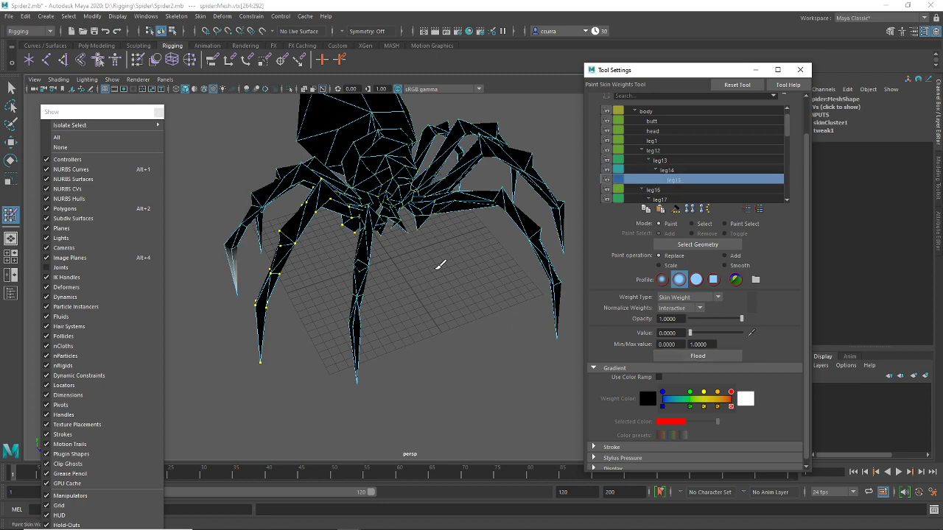
Select vertices on the leg and grow the selection along it
left_click_drag(440, 265, 391, 227, "alt")
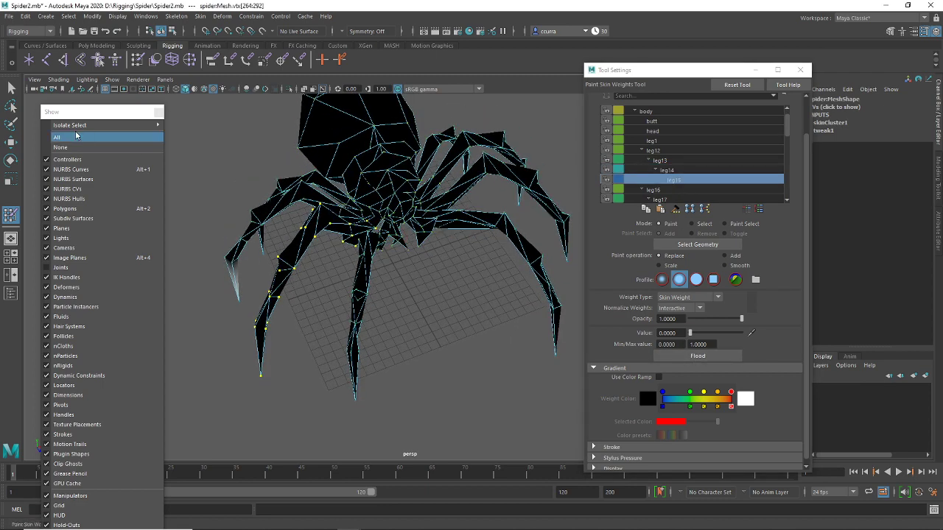
key("q")
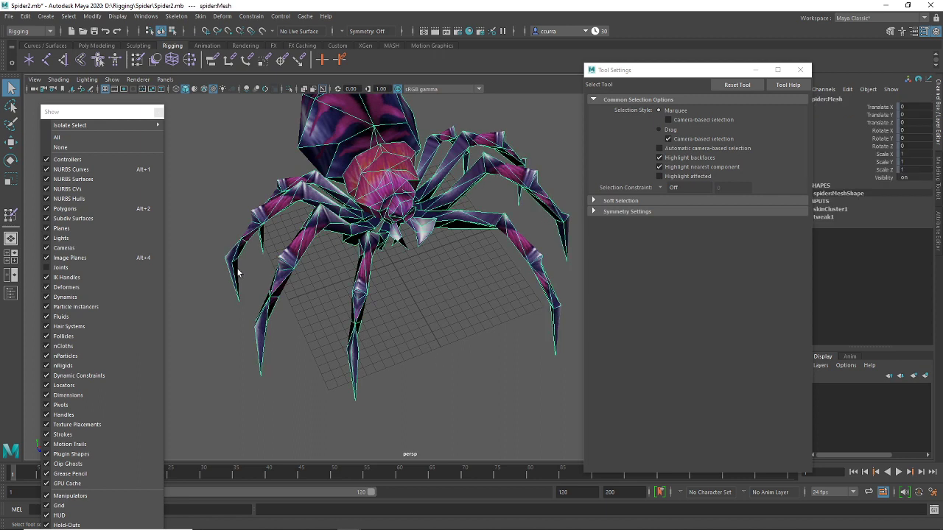
right_click_drag(238, 273, 211, 254)
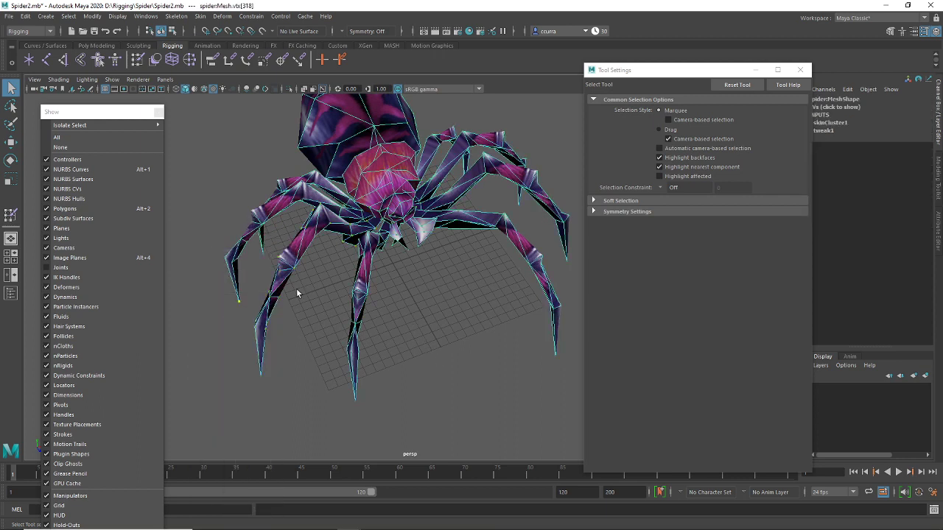
key("shift+period")
Pick the leg12 and leg16–leg19 influences and flood leg19's weights to 0
left_click(189, 60)
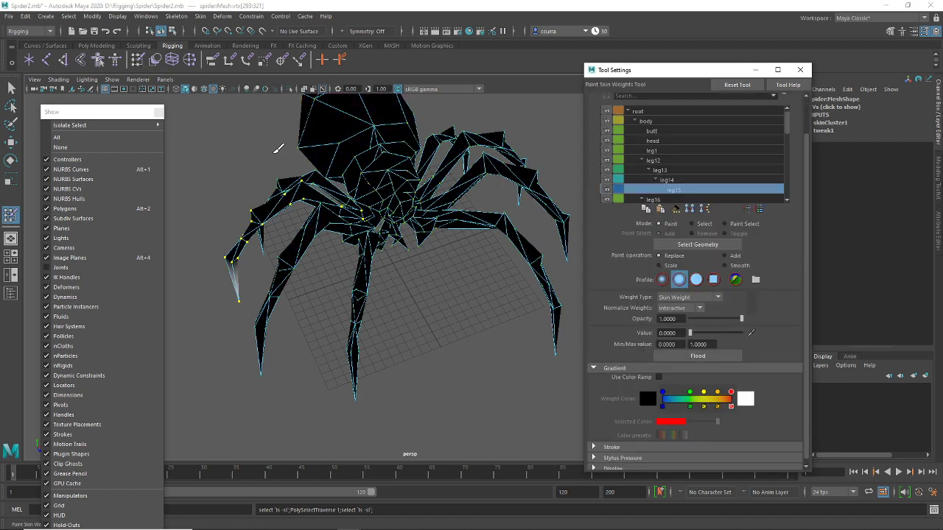
left_click(653, 160)
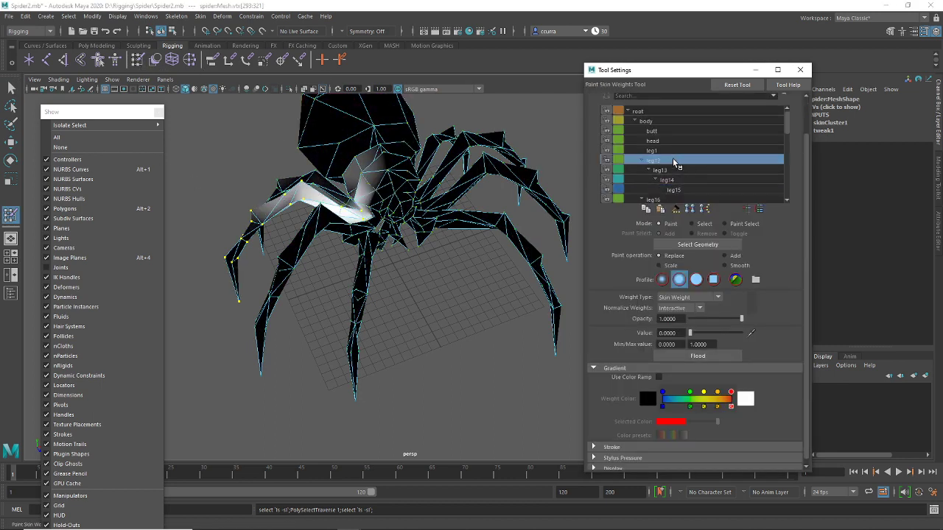
key("Down")
key("Down")
key("Down")
key("Down")
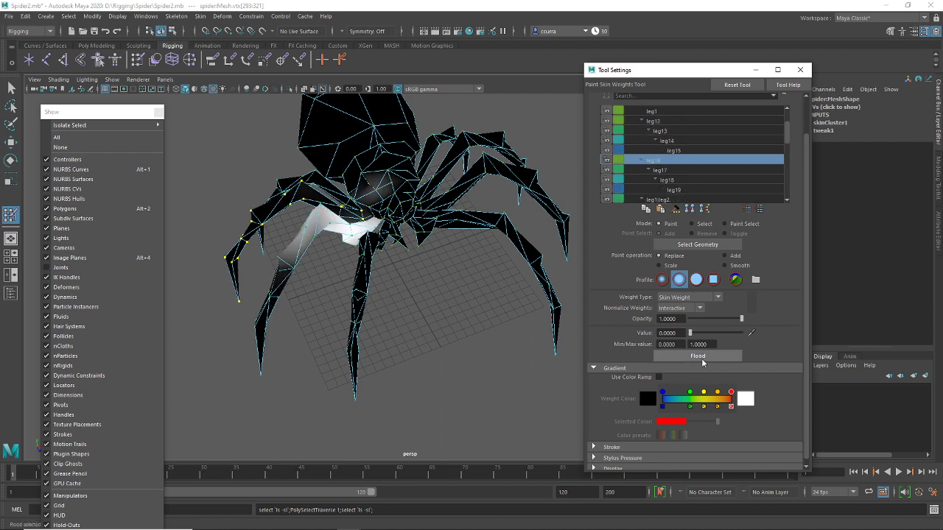
left_click(670, 169)
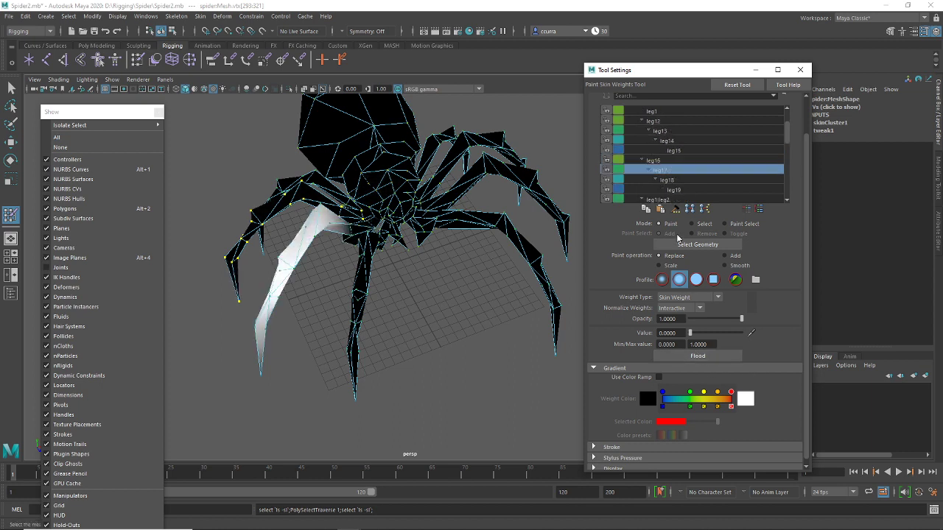
left_click(670, 180)
left_click(685, 190)
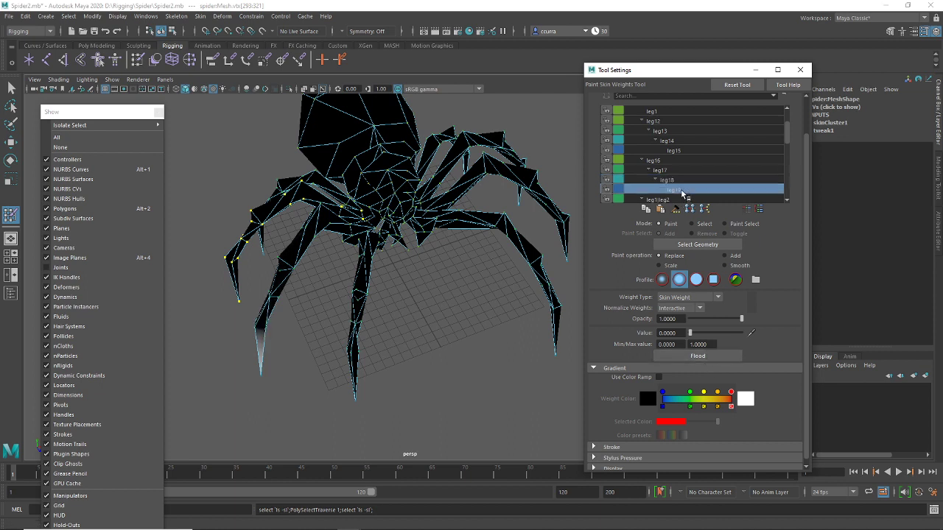
left_click(687, 356)
Step through the leg1|leg2 influences down to leg6
scroll(693, 195, "down", 1)
left_click(677, 181)
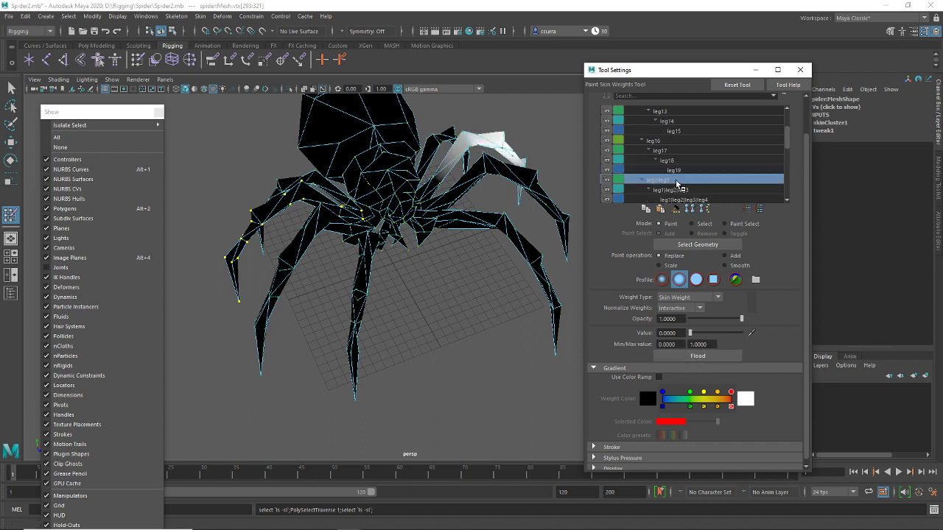
scroll(677, 183, "down", 1)
left_click(677, 181)
scroll(677, 182, "down", 1)
left_click(677, 181)
scroll(678, 182, "down", 1)
left_click(677, 180)
scroll(678, 183, "down", 1)
left_click(677, 180)
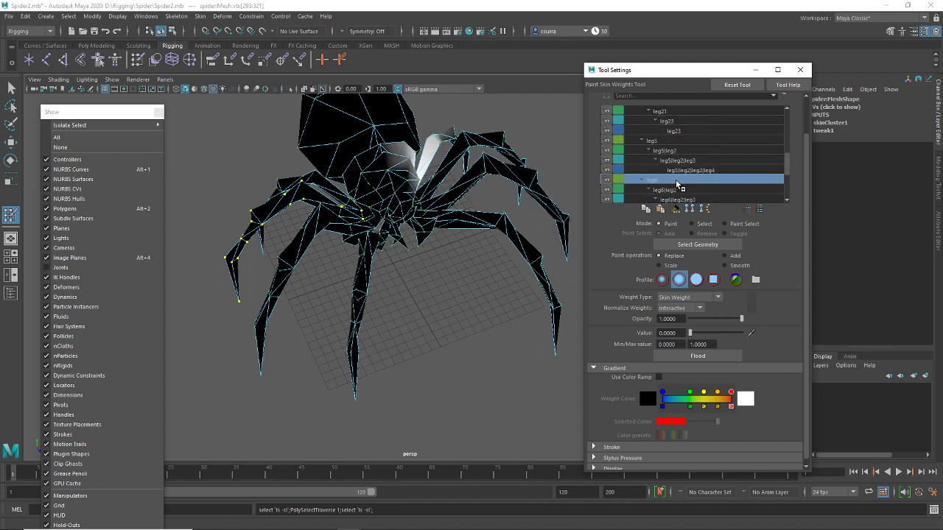
Continue through the leg9, leg10 and leg11 influences, then leave weight painting
key("Down")
key("Down")
key("Down")
key("Down")
key("Down")
key("Down")
key("Down")
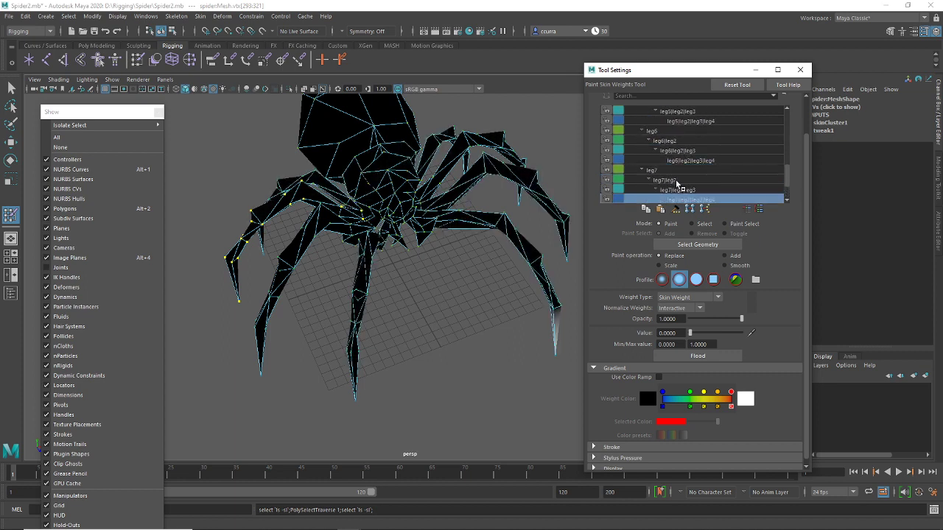
key("Down")
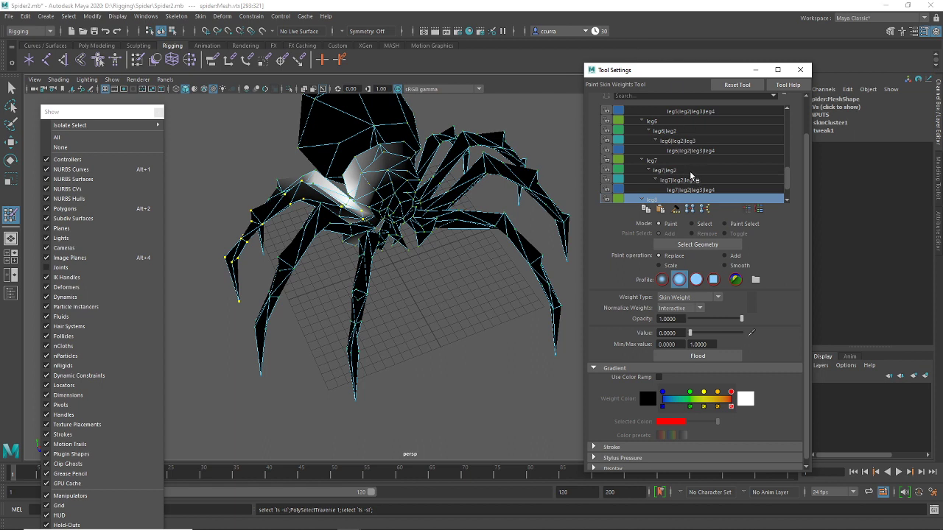
scroll(691, 177, "down", 3)
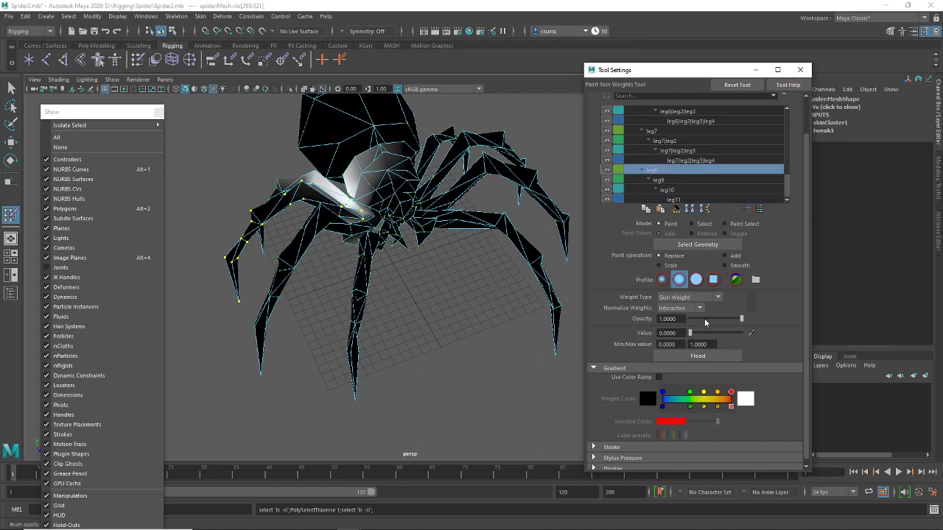
key("Down")
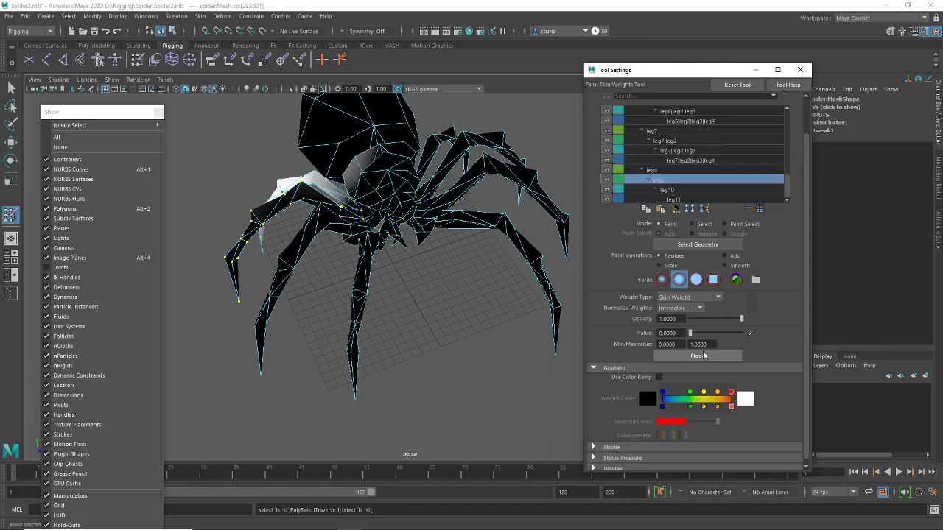
left_click(675, 191)
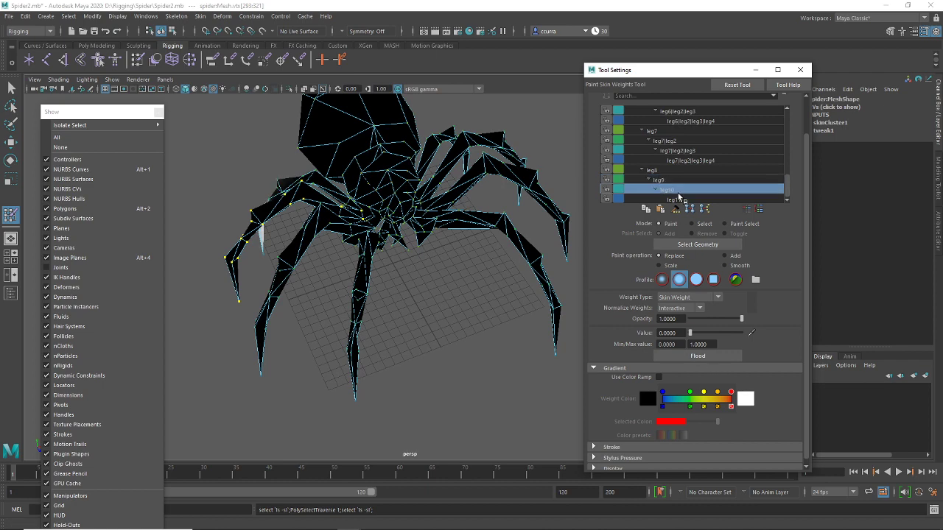
left_click(679, 198)
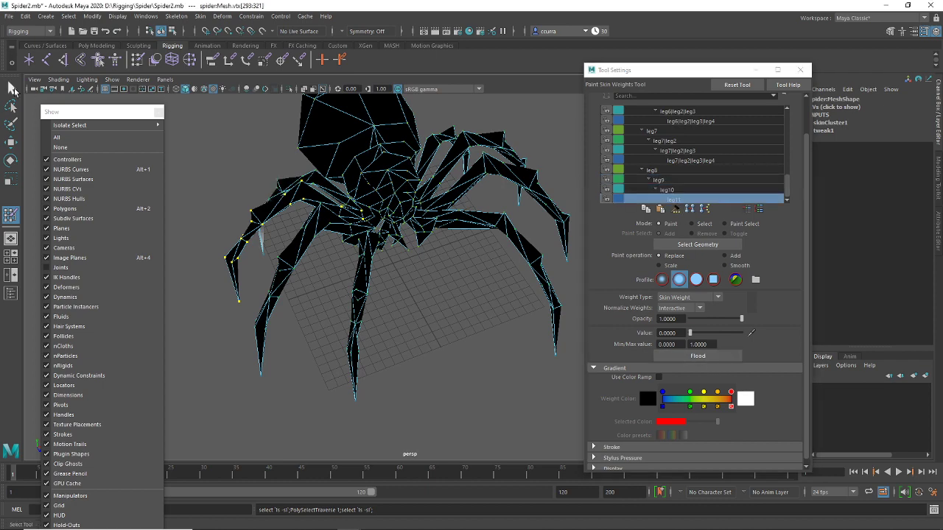
left_click(11, 88)
left_click_drag(398, 236, 302, 263, "alt")
Select vertices on the spider's left leg and grow the selection
left_click(317, 280)
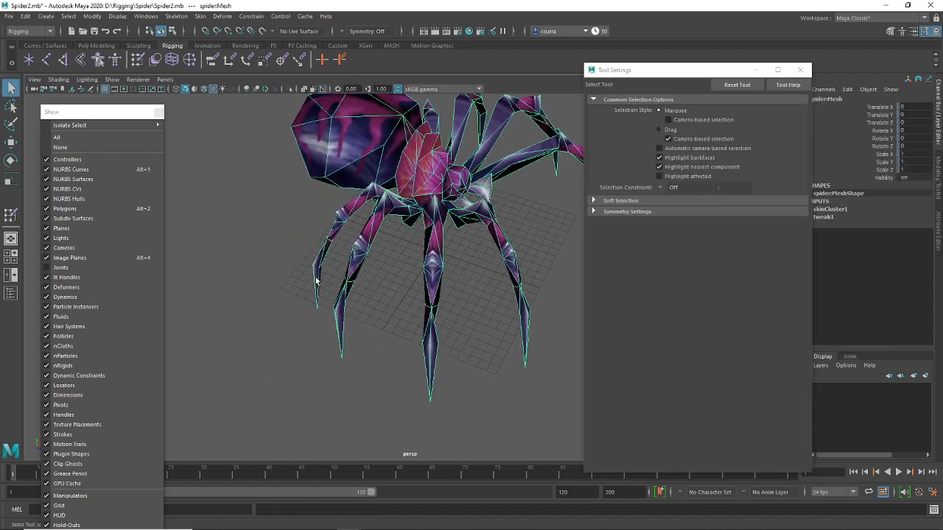
right_click_drag(317, 281, 267, 259)
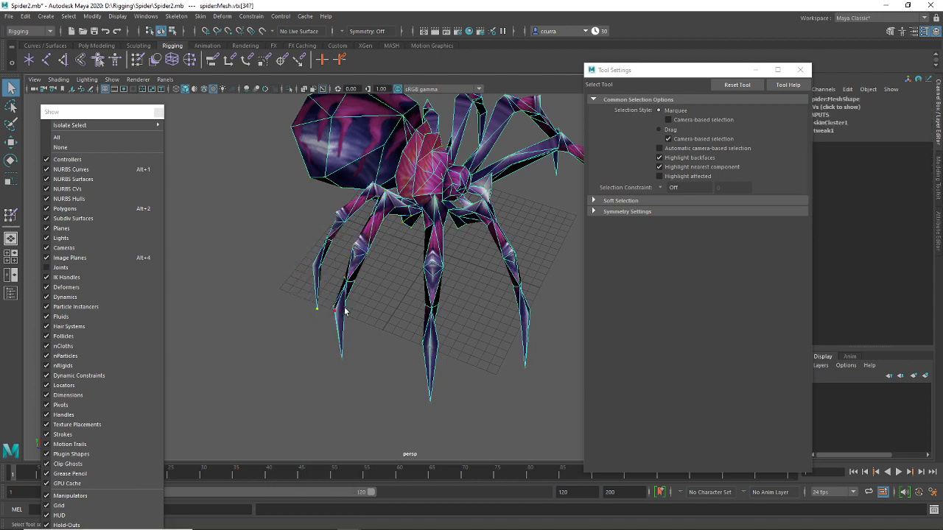
key("shift+period")
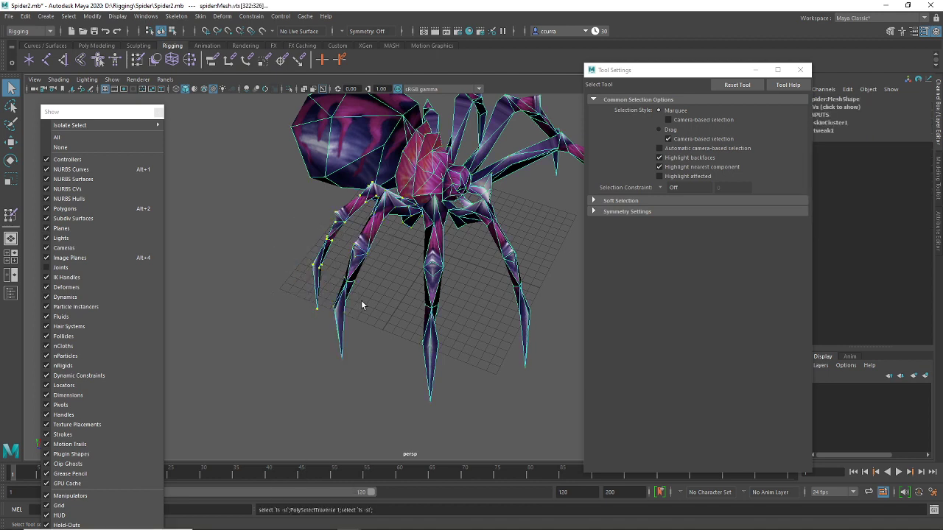
left_click_drag(410, 287, 385, 224, "alt")
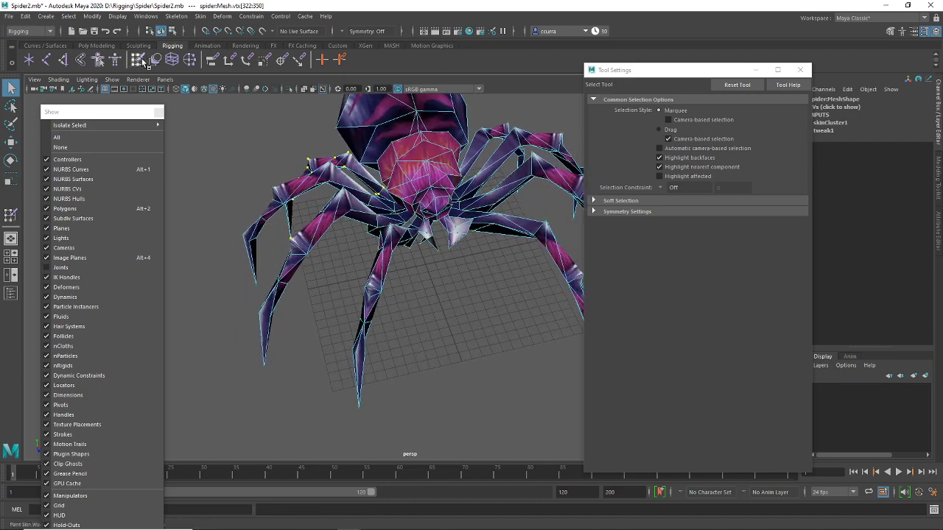
Flood the leg12, leg13, leg14 and leg15 influence weights to 0
left_click(137, 61)
left_click(677, 141)
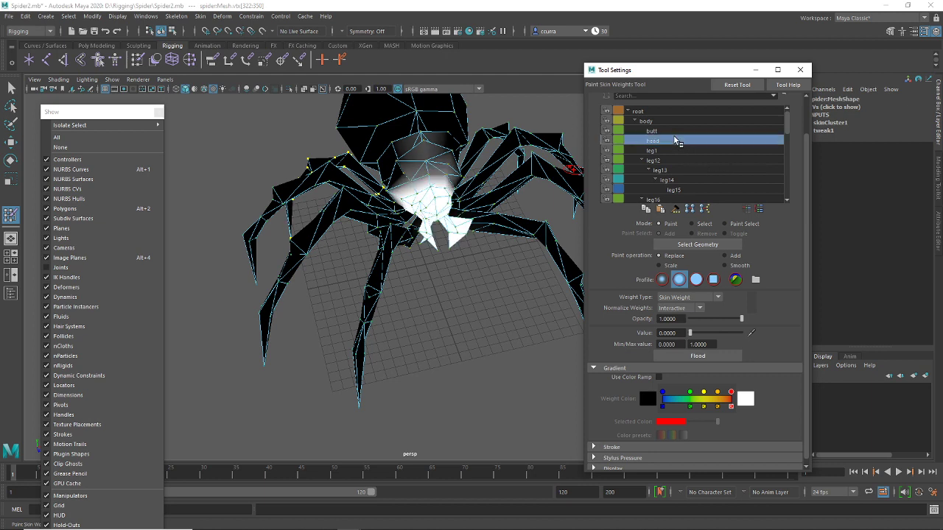
scroll(677, 141, "down", 8)
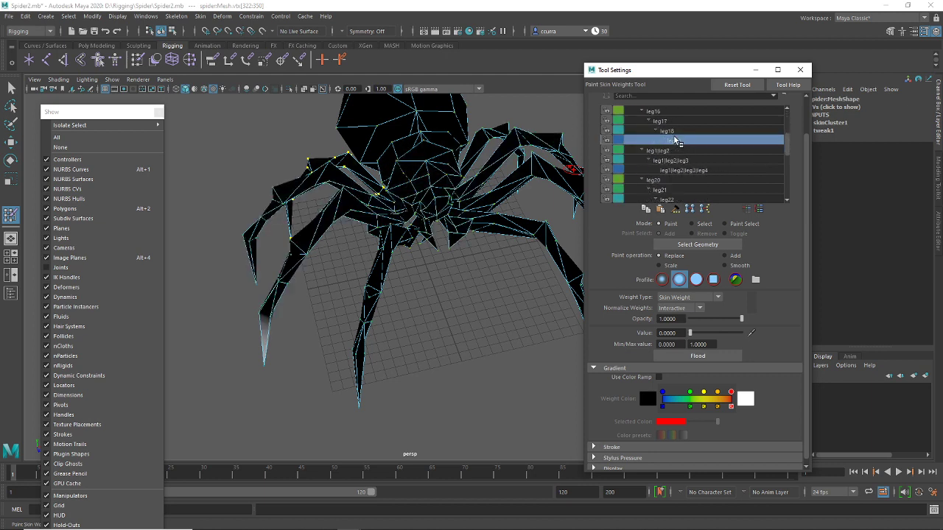
scroll(677, 141, "up", 4)
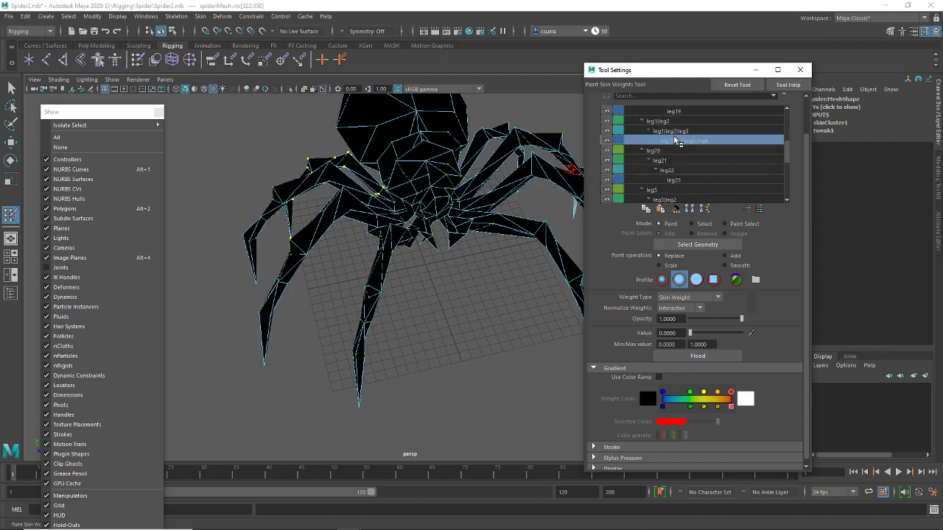
scroll(677, 141, "up", 6)
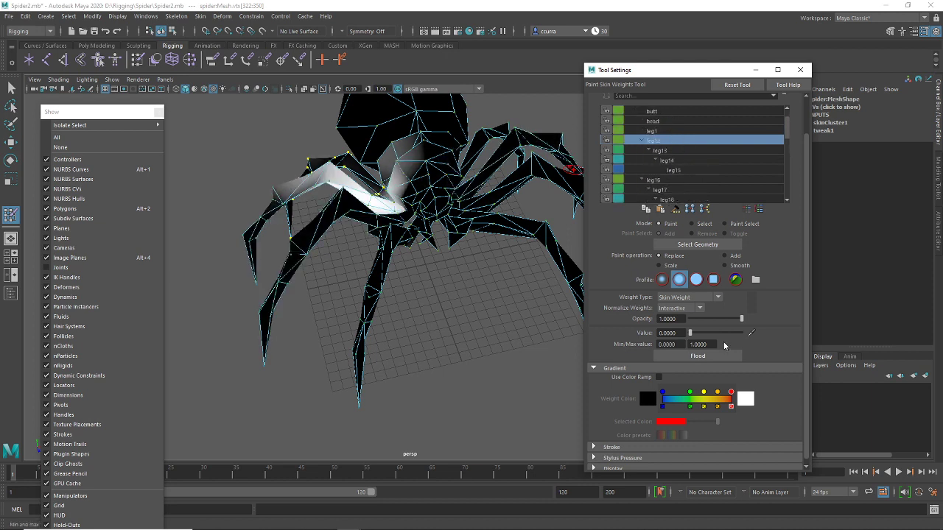
left_click(711, 357)
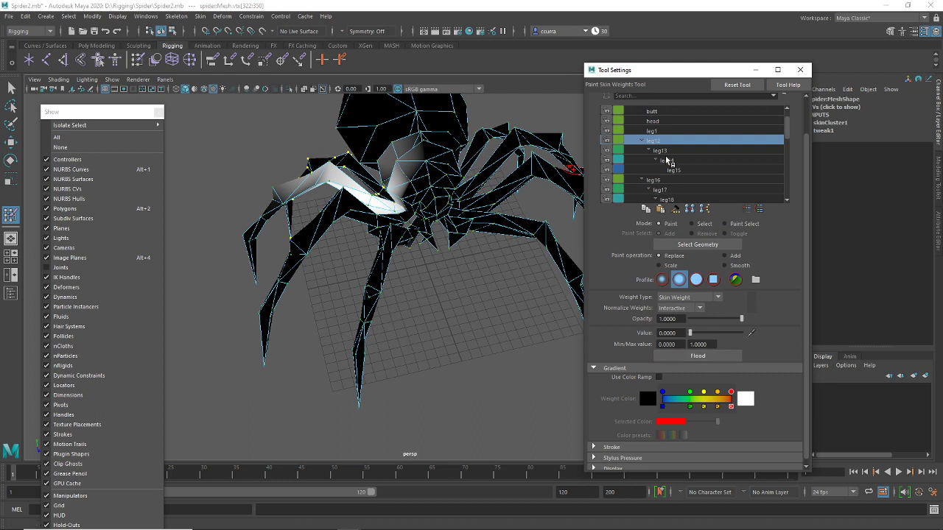
left_click(663, 150)
left_click(712, 358)
left_click(711, 357)
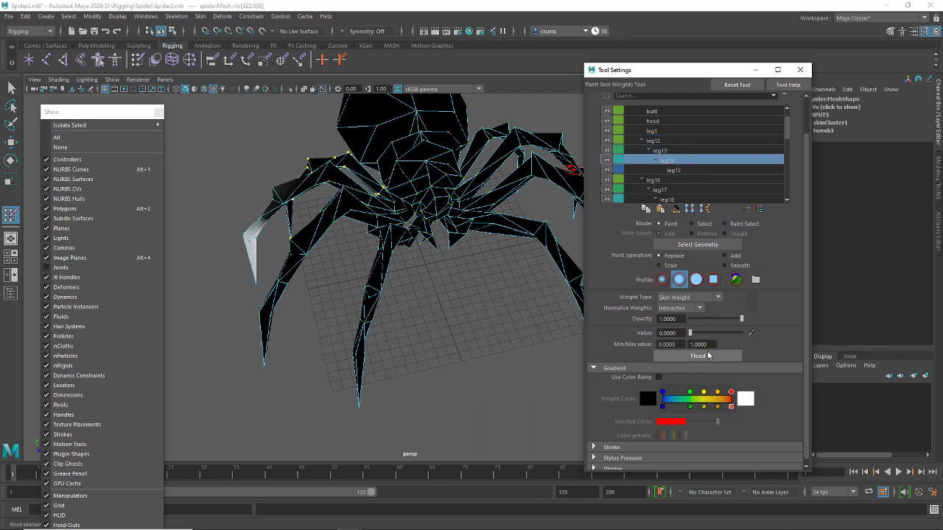
left_click(677, 171)
left_click(712, 358)
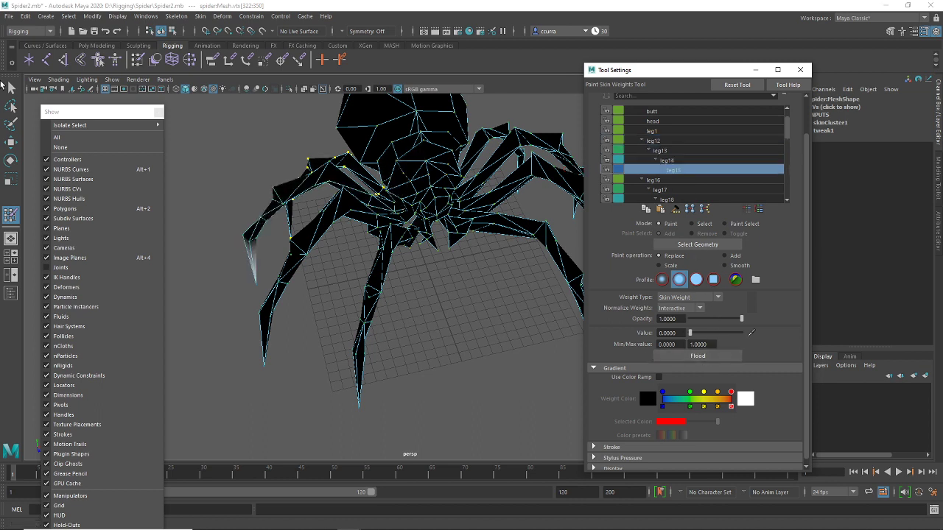
Return to the Select tool, show the skeleton joints and clear the selection
left_click(11, 87)
left_click(60, 267)
left_click(348, 271)
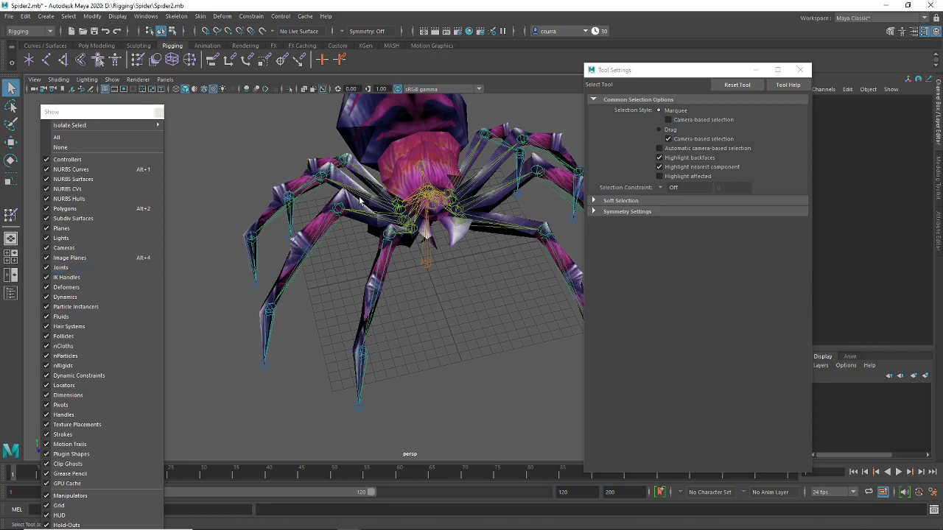
Rotate the leg8, leg12, leg16 and leg20 joints to test the skin deformation
left_click_drag(348, 271, 391, 244, "alt")
left_click(367, 212)
key("e")
left_click(364, 246)
left_click(390, 244)
left_click(449, 263)
left_click(426, 274)
left_click_drag(426, 275, 411, 287)
left_click(446, 265)
left_click(413, 290)
left_click(444, 265)
Close the Show panel and Tool Settings, then move the body joint and undo it
left_click(159, 111)
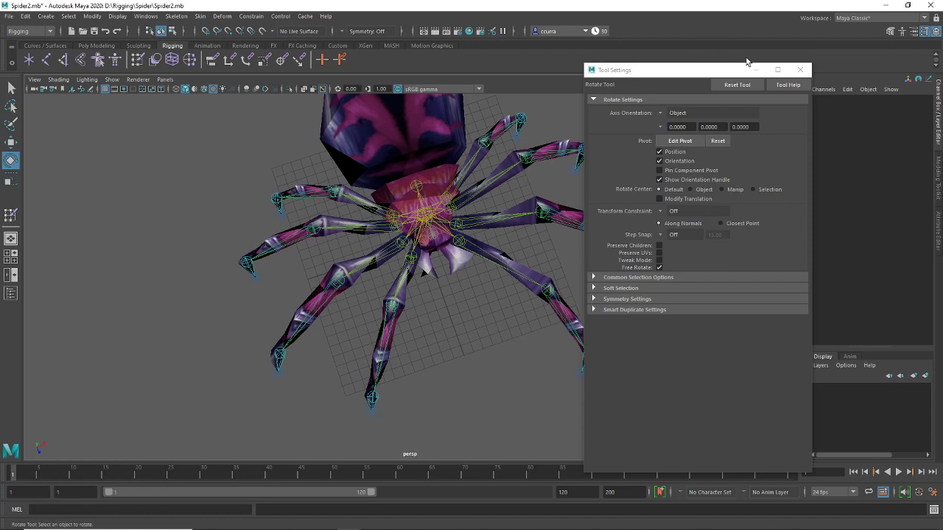
left_click(800, 70)
left_click_drag(560, 309, 464, 269, "alt")
left_click(473, 223)
key("w")
key("ctrl+z")
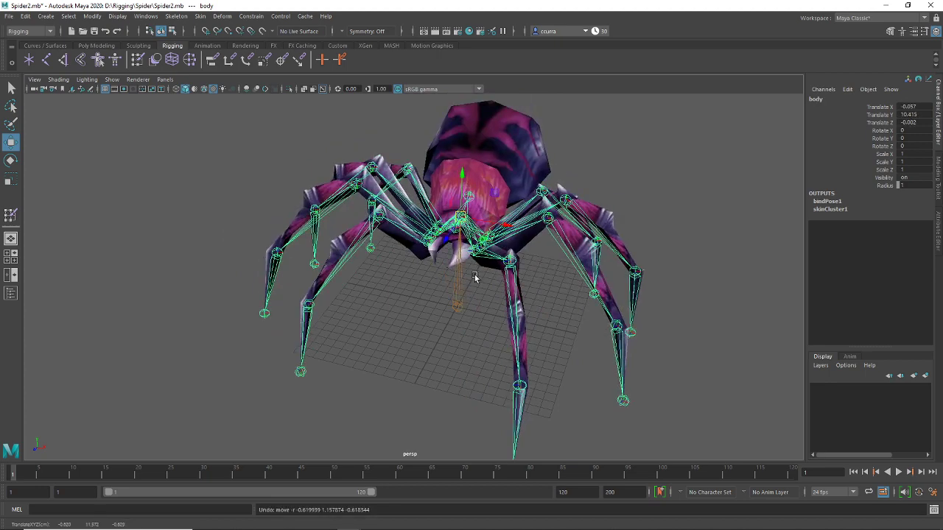
left_click(481, 312)
Select the body joint and test rotating it
left_click_drag(497, 247, 454, 257, "alt")
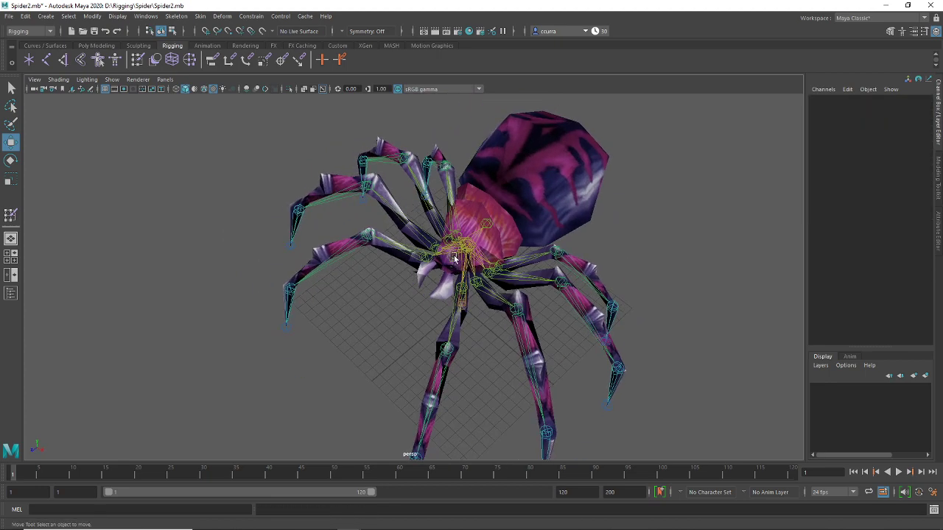
left_click(455, 257)
key("e")
left_click(514, 230)
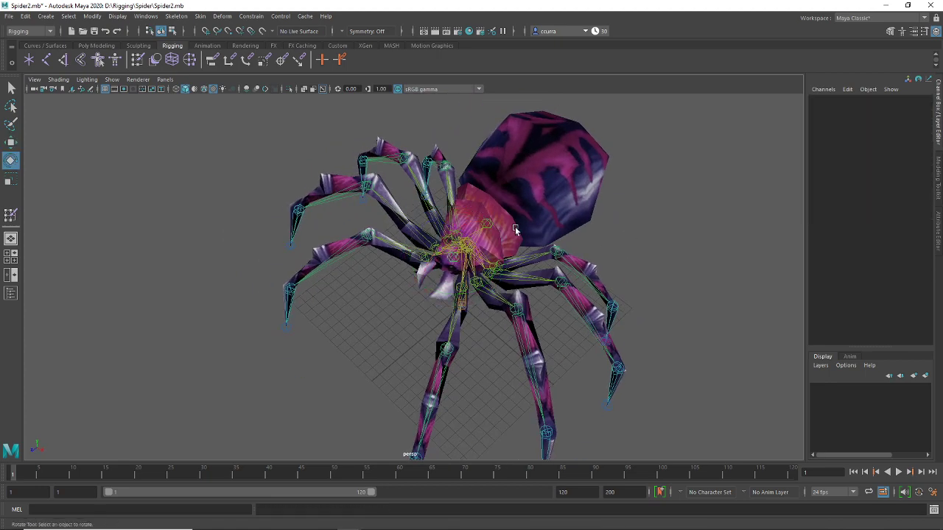
left_click(516, 232)
left_click(628, 225)
Test-rotate the leg5, leg3 and leg7 joints to check their skinning
left_click_drag(518, 272, 575, 265, "alt")
left_click(504, 260)
left_click(646, 221)
left_click_drag(650, 322, 610, 294, "alt")
left_click(596, 328)
left_click(677, 225)
left_click(476, 359)
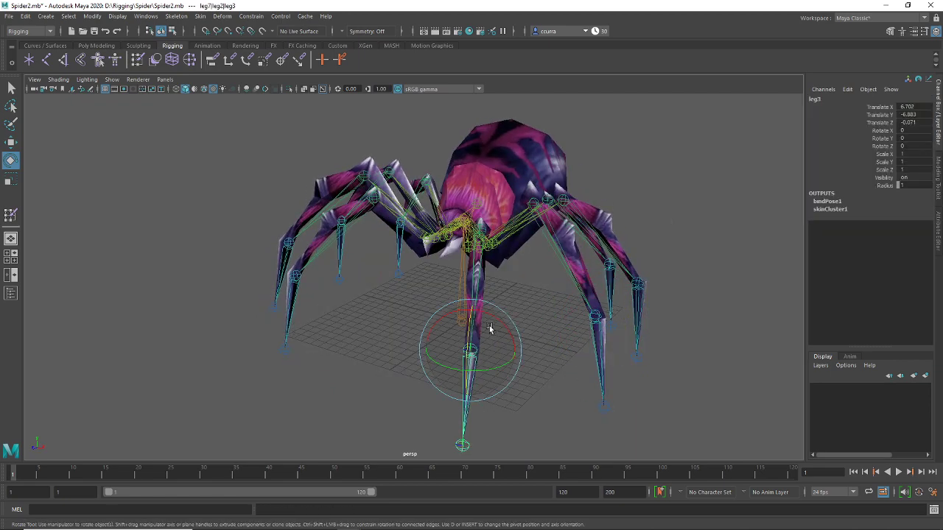
left_click_drag(468, 322, 476, 337)
left_click(623, 208)
left_click_drag(559, 289, 520, 254, "alt")
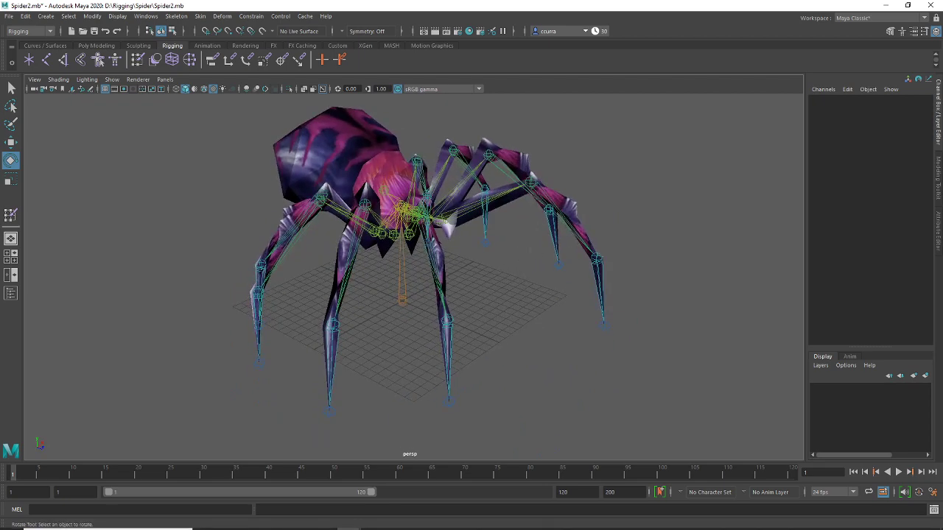
left_click(374, 521)
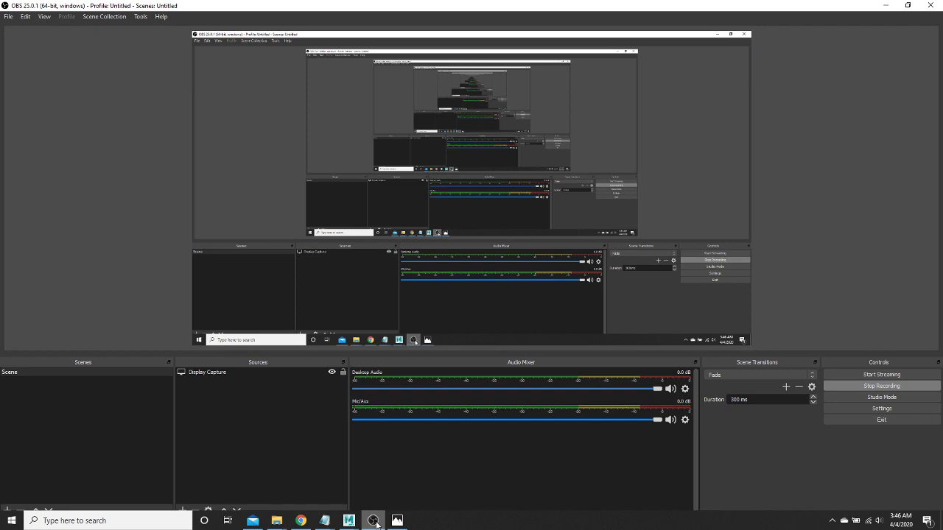
left_click(375, 522)
left_click_drag(545, 258, 509, 272, "alt")
scroll(508, 272, "up", 3)
left_click_drag(481, 244, 569, 279, "alt")
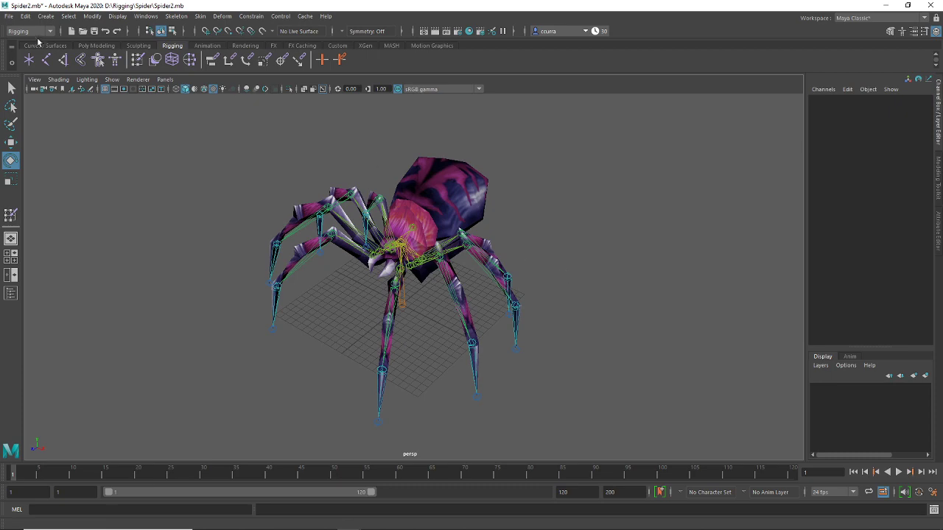
Save the scene as Spider2.mb and bring the OBS Studio window to the front
left_click(9, 17)
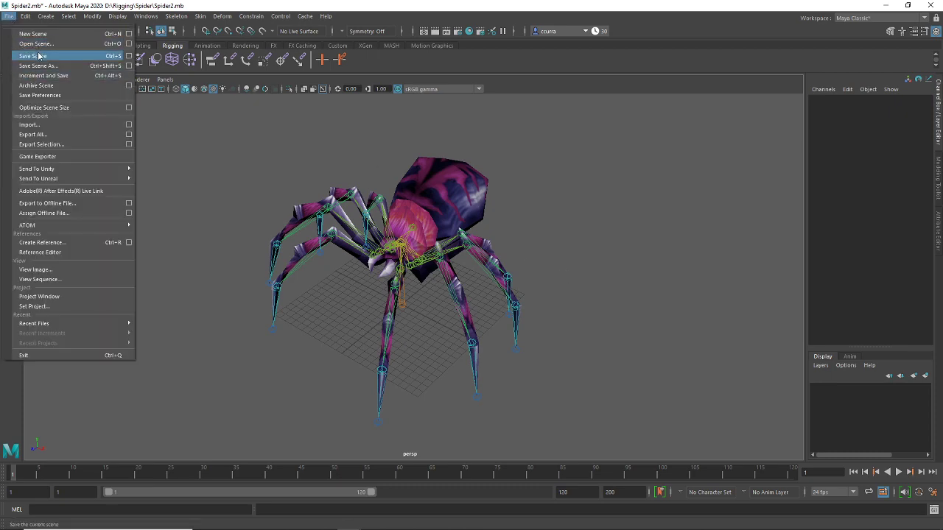
left_click(39, 55)
mouse_move(338, 525)
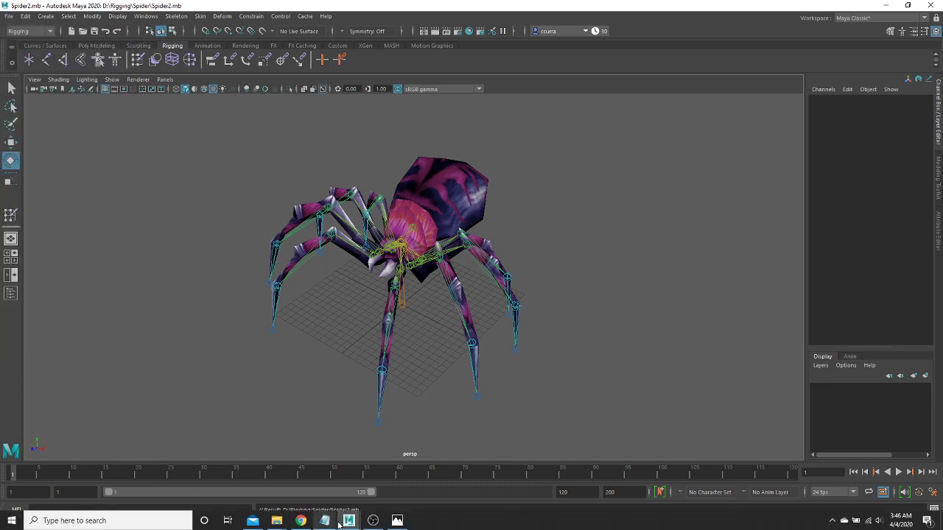
left_click(373, 521)
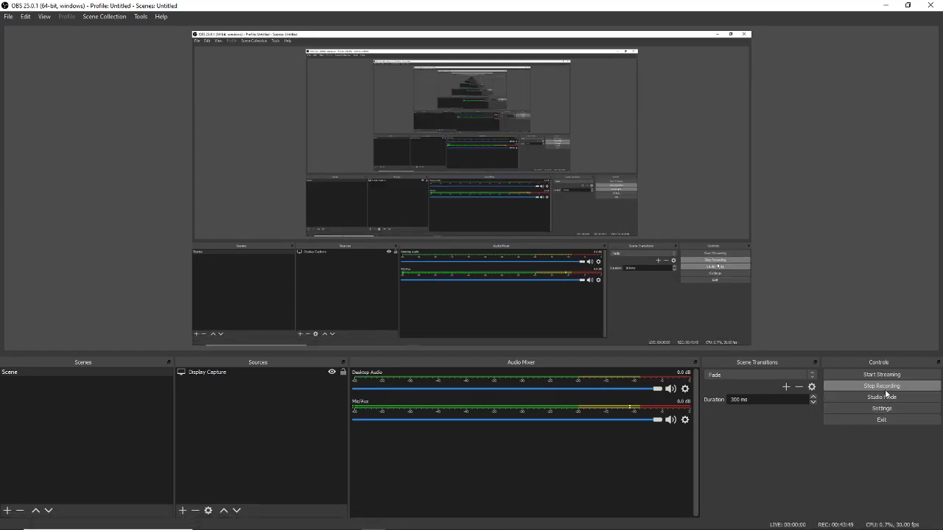